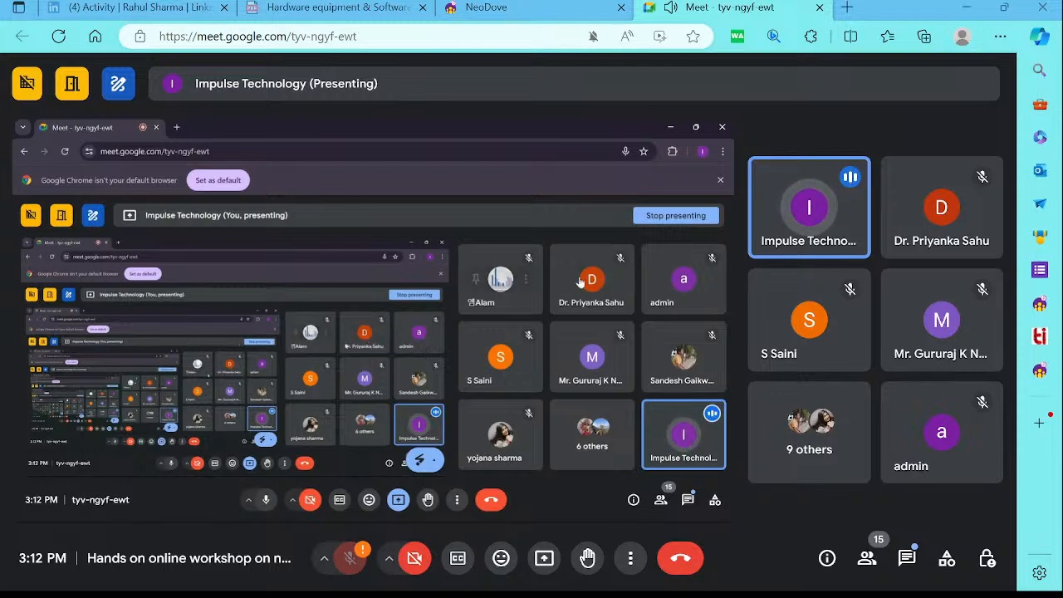
Launch Device Studio from the bin folder inside DeviceStudio2022A-3 on Local Disk (C:), clearing the open windows first
left_click(670, 127)
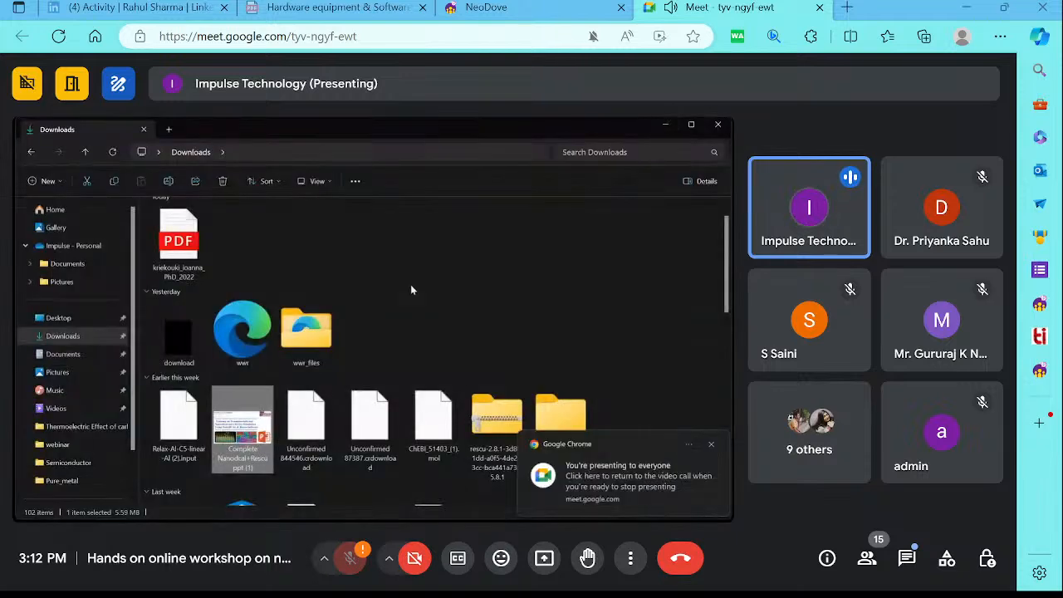
key("super+d")
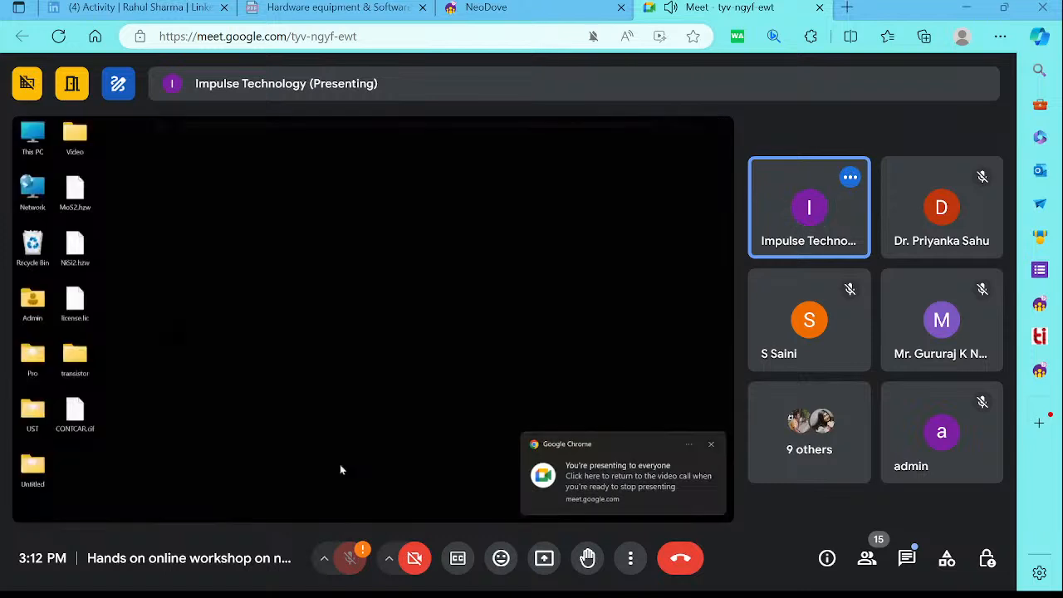
double_click(25, 137)
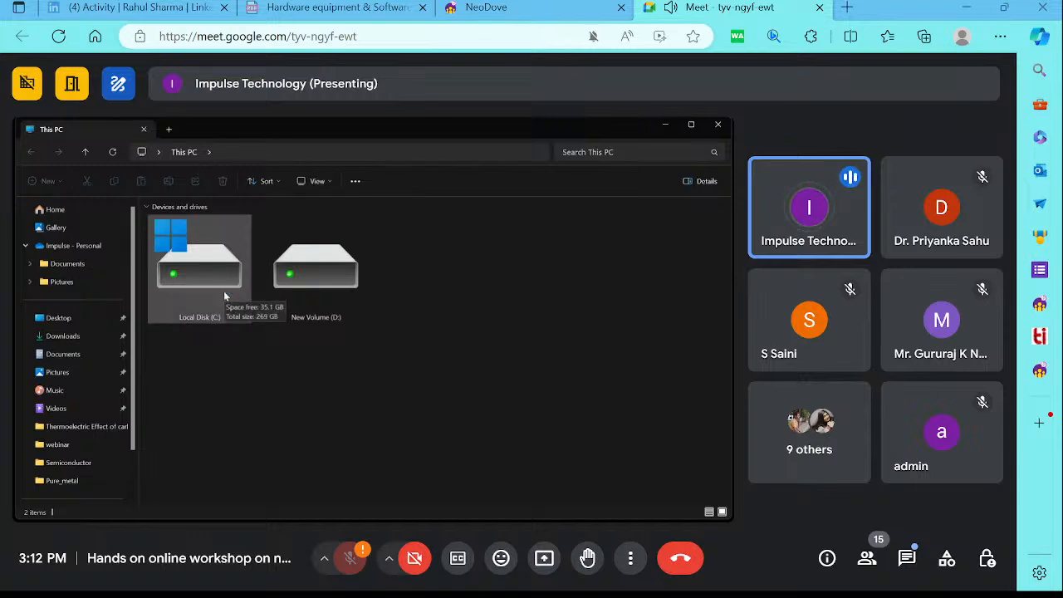
left_click(215, 317)
double_click(214, 317)
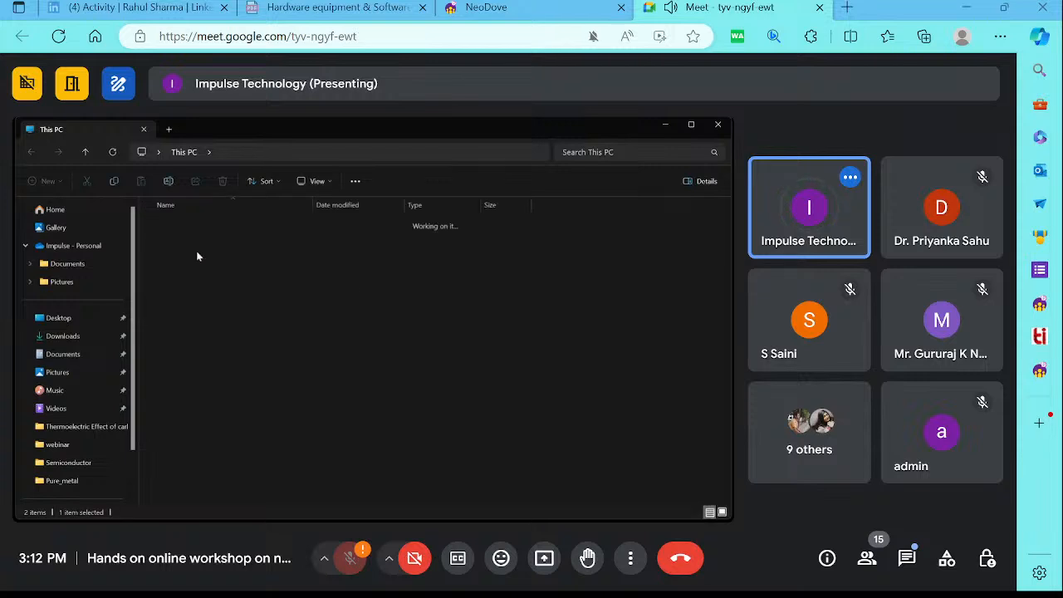
double_click(257, 259)
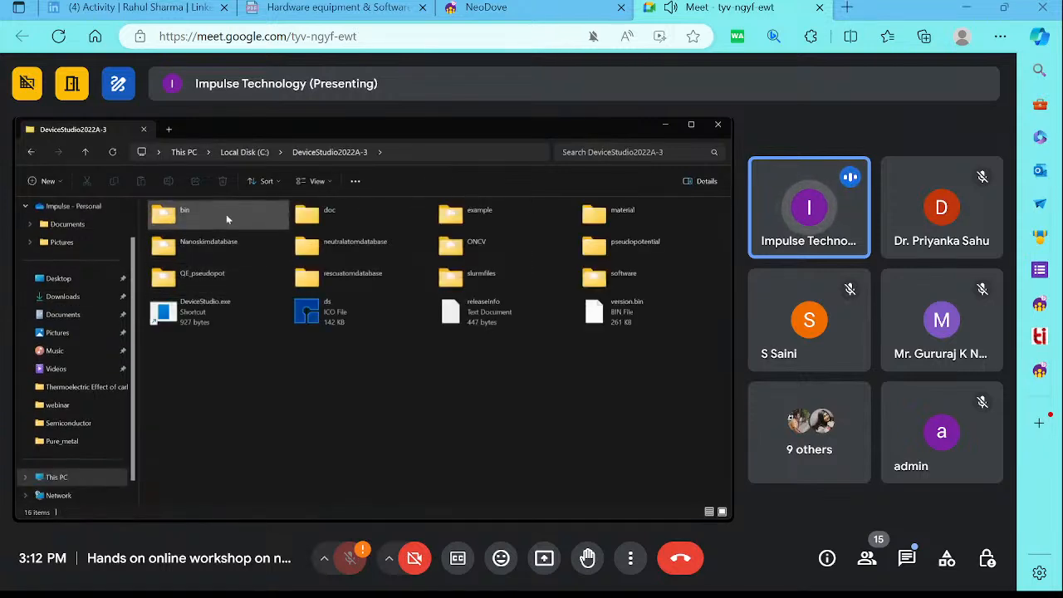
double_click(225, 212)
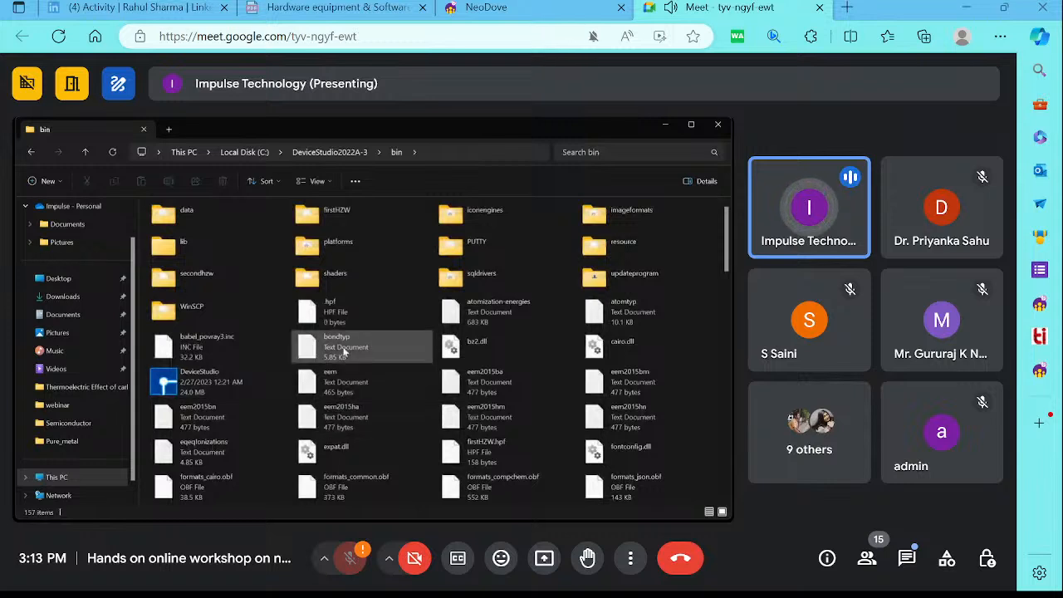
double_click(244, 381)
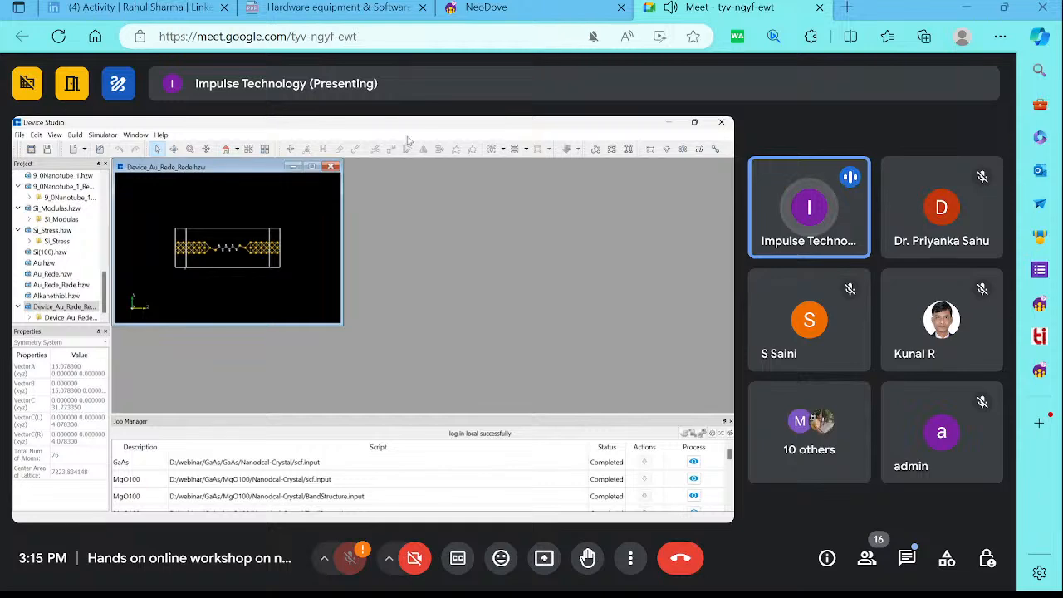
Import the Si.hzw structure from the material library's 3Dmaterials > Semiconductor folder and maximize its view
left_click_drag(113, 121, 235, 122)
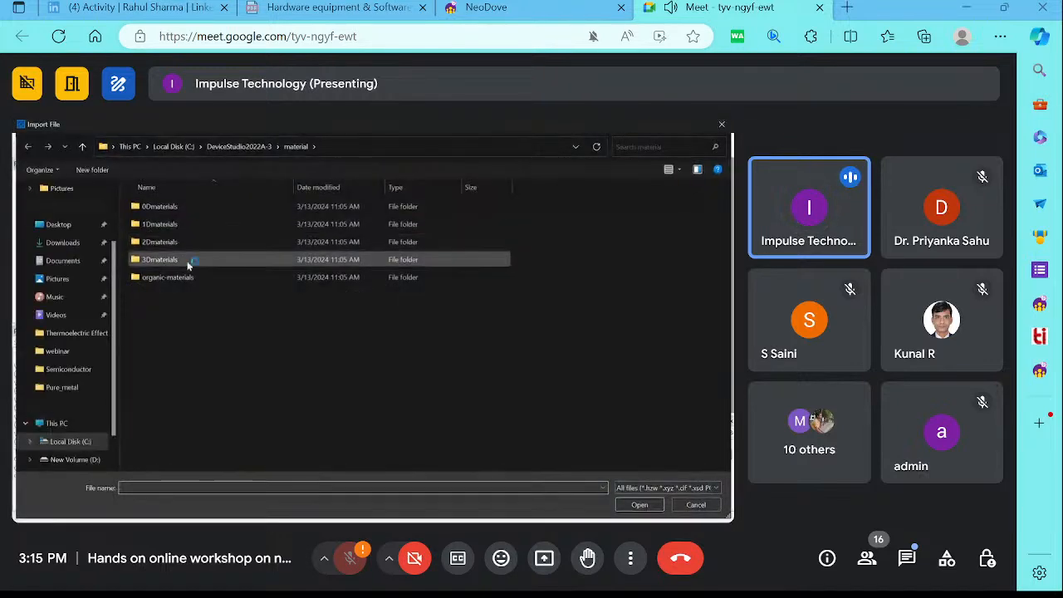
double_click(186, 264)
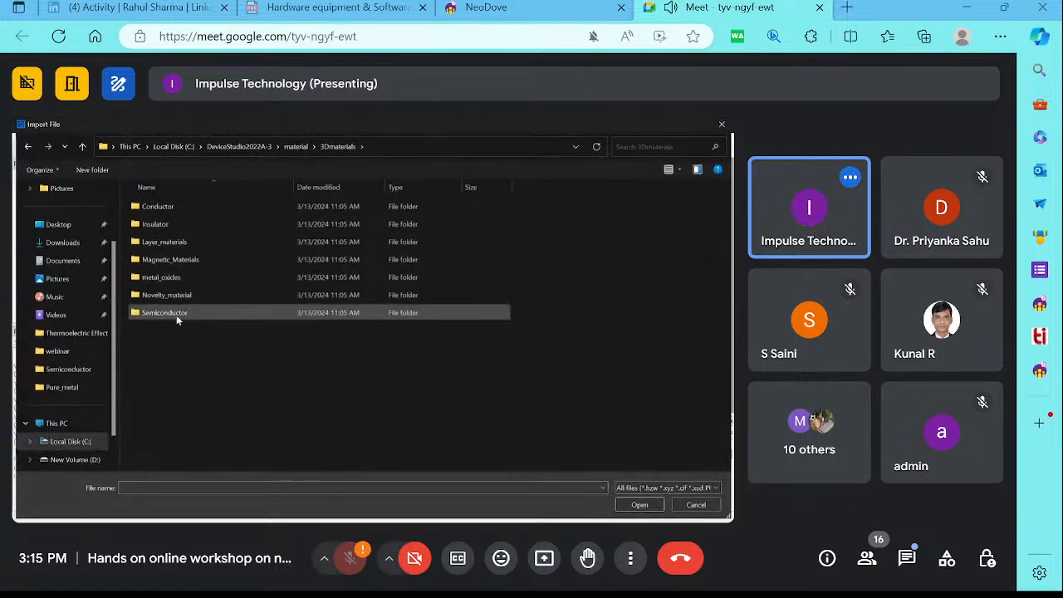
double_click(176, 318)
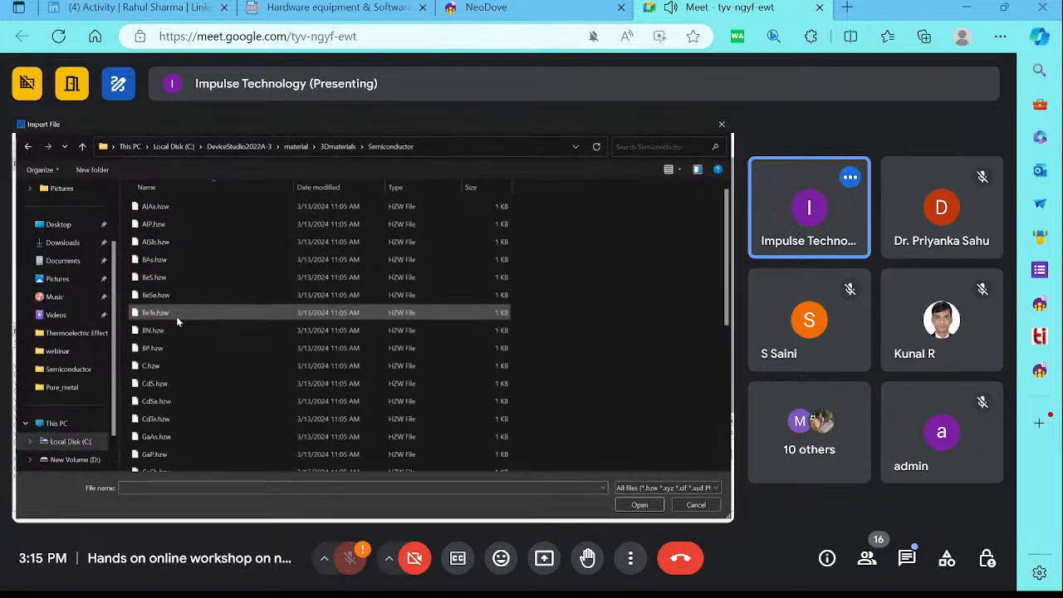
scroll(193, 320, "down", 5)
left_click(190, 374)
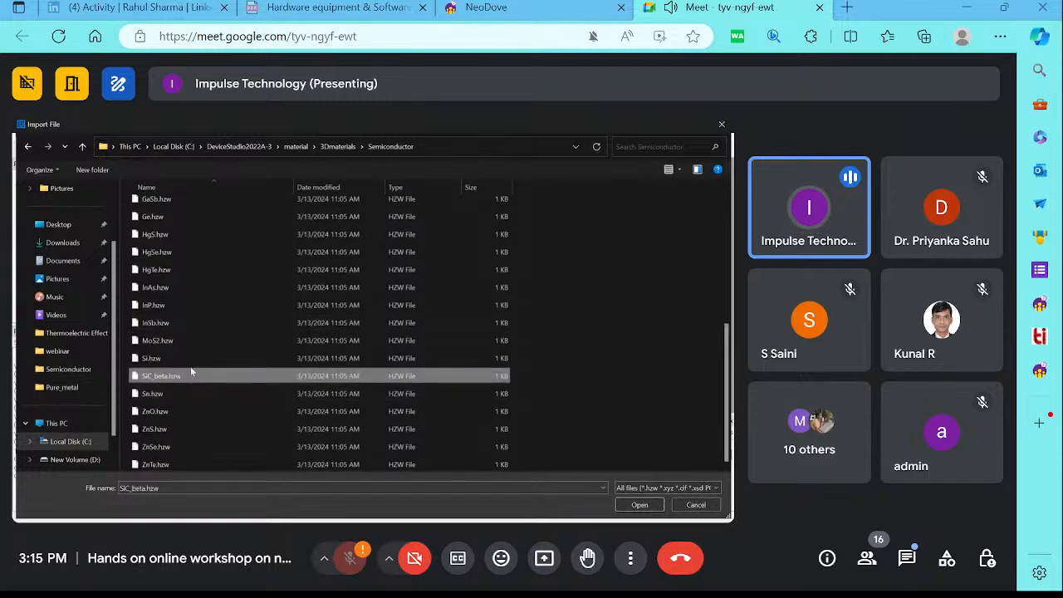
double_click(196, 358)
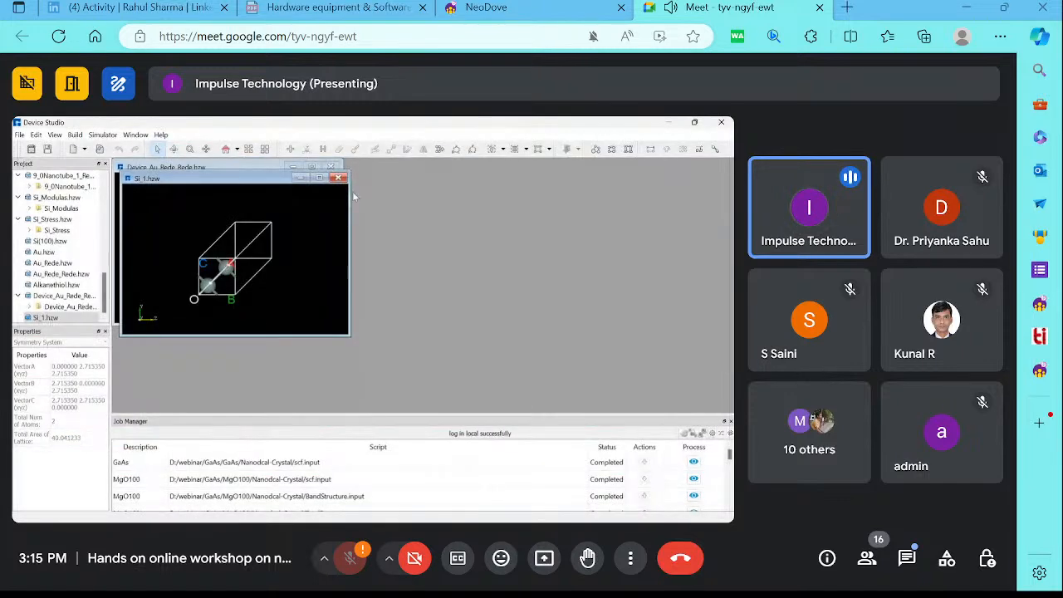
left_click(319, 177)
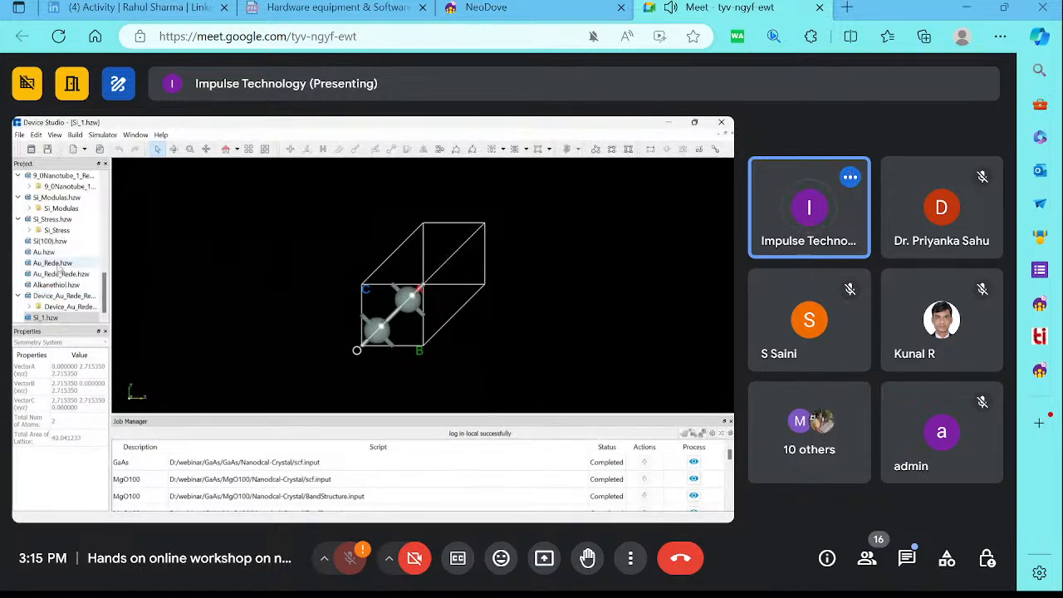
Open the Nanodcal VCA calculation settings for the imported silicon crystal and enlarge the dialog
left_click_drag(275, 217, 506, 381)
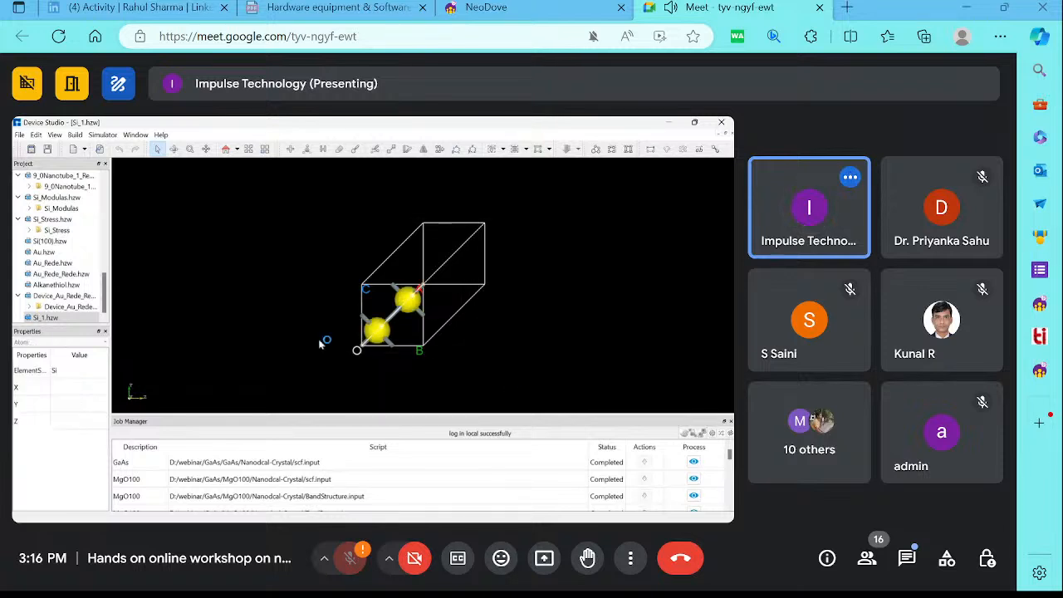
left_click(219, 261)
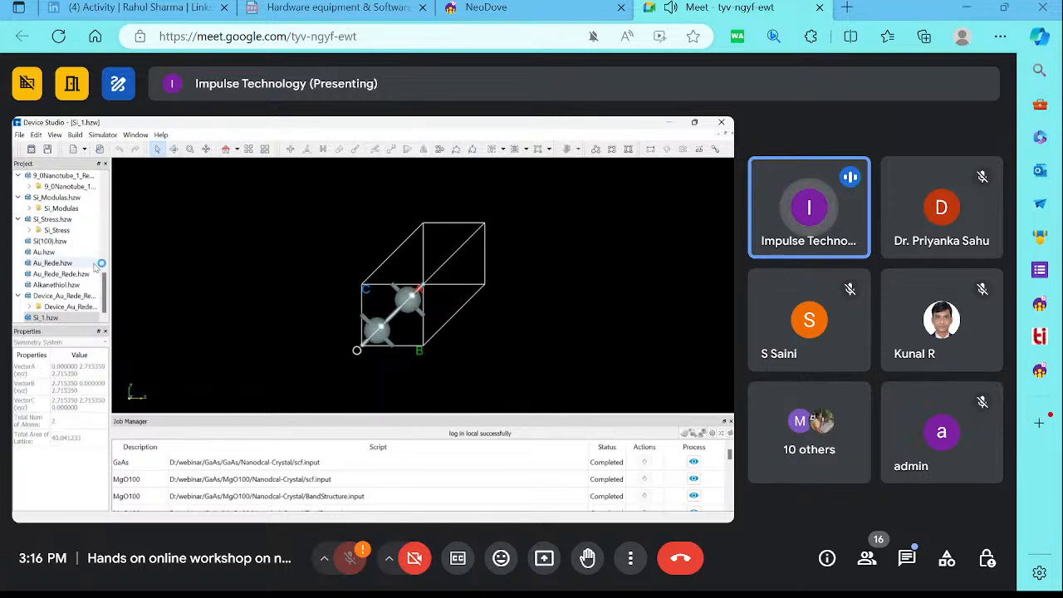
left_click(111, 135)
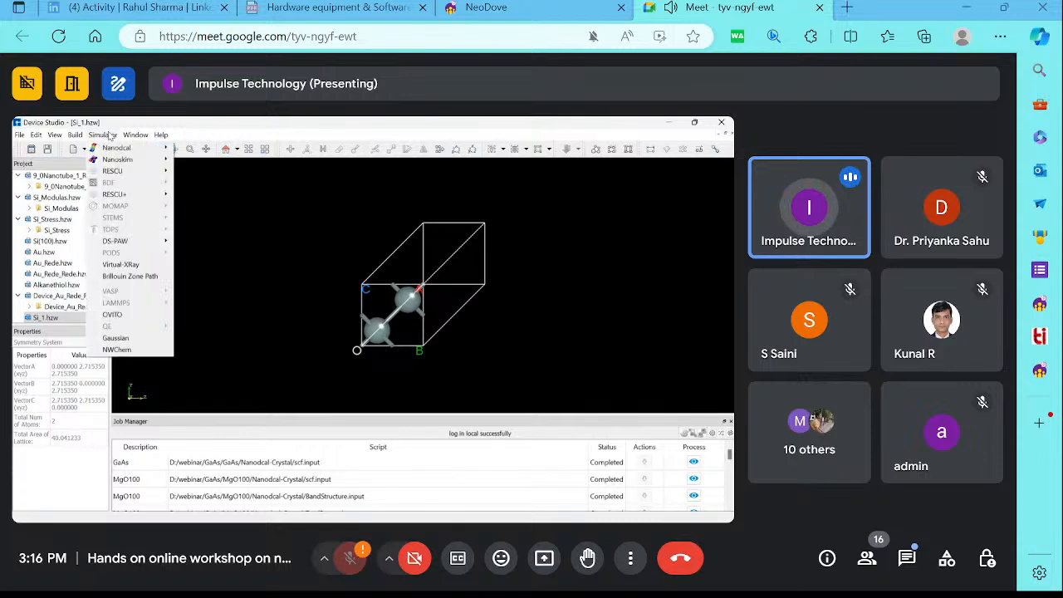
mouse_move(116, 148)
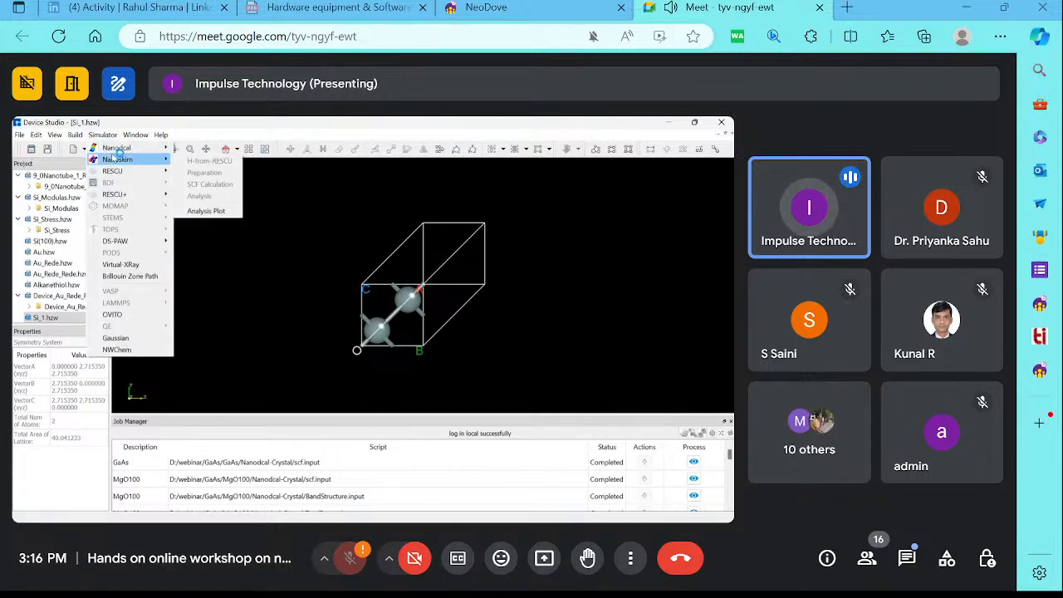
left_click(191, 165)
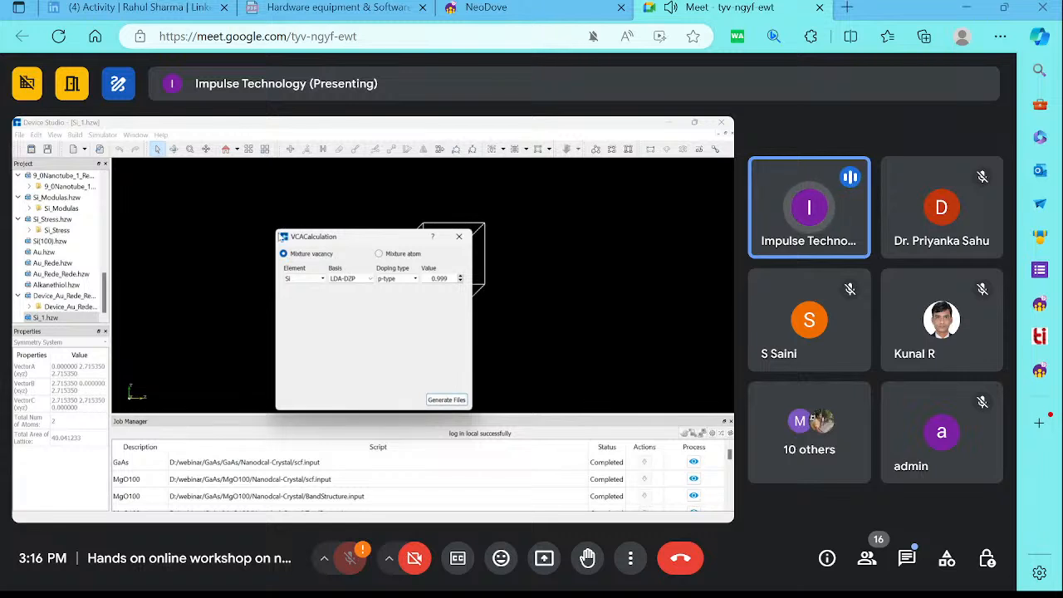
left_click_drag(274, 226, 193, 204)
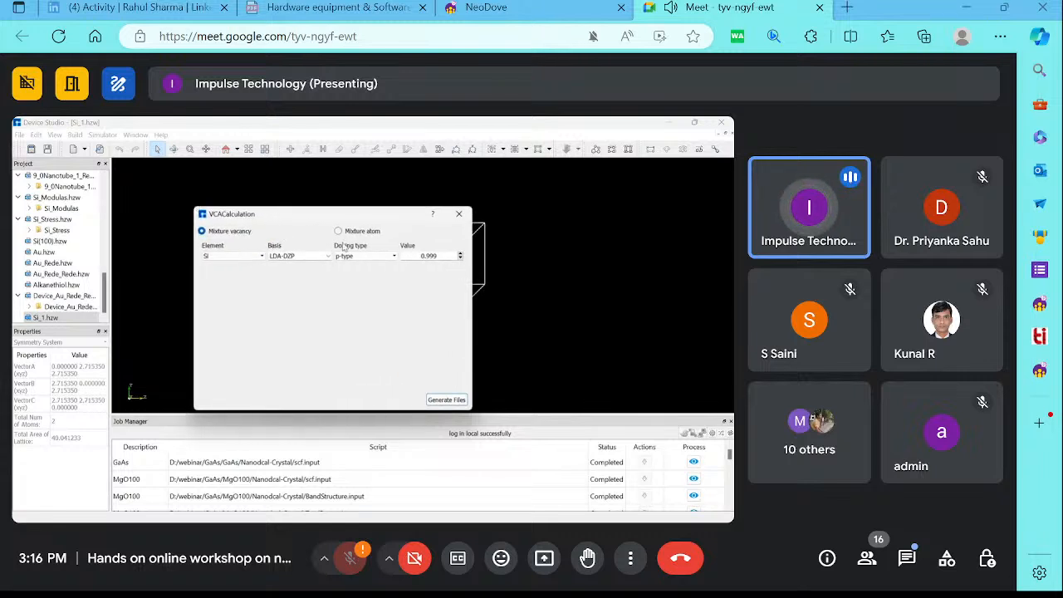
left_click_drag(342, 215, 380, 217)
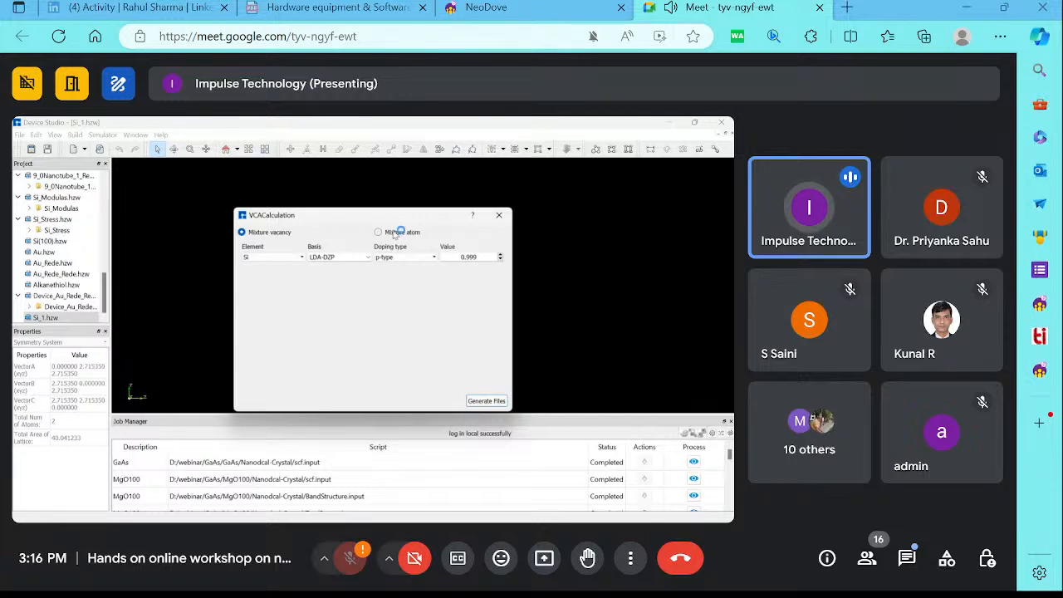
Examine the available element, basis, doping type and value settings for the mixture-vacancy VCA calculation
left_click(292, 260)
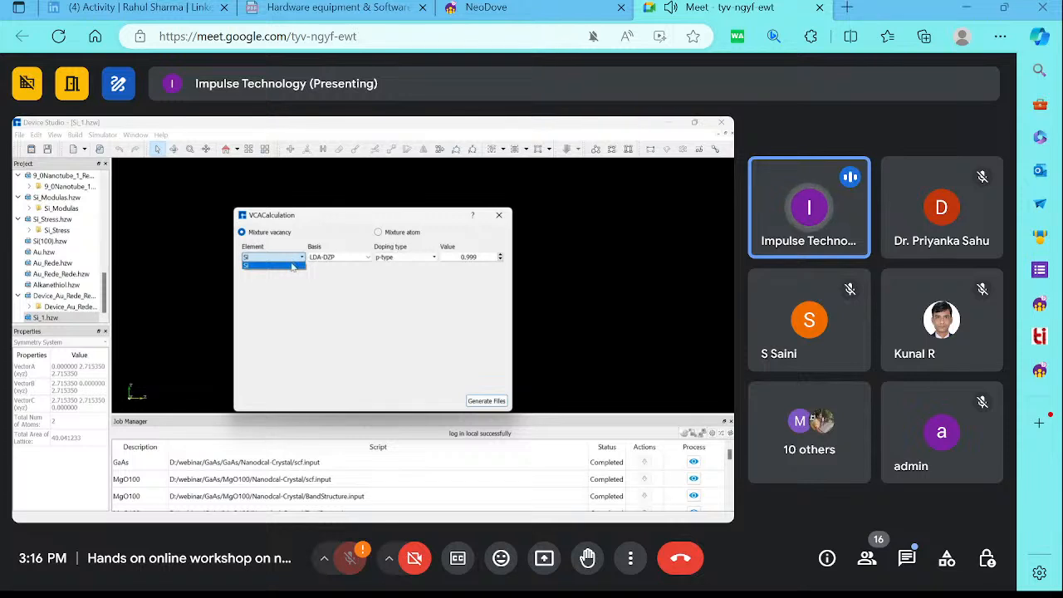
double_click(356, 260)
left_click(367, 257)
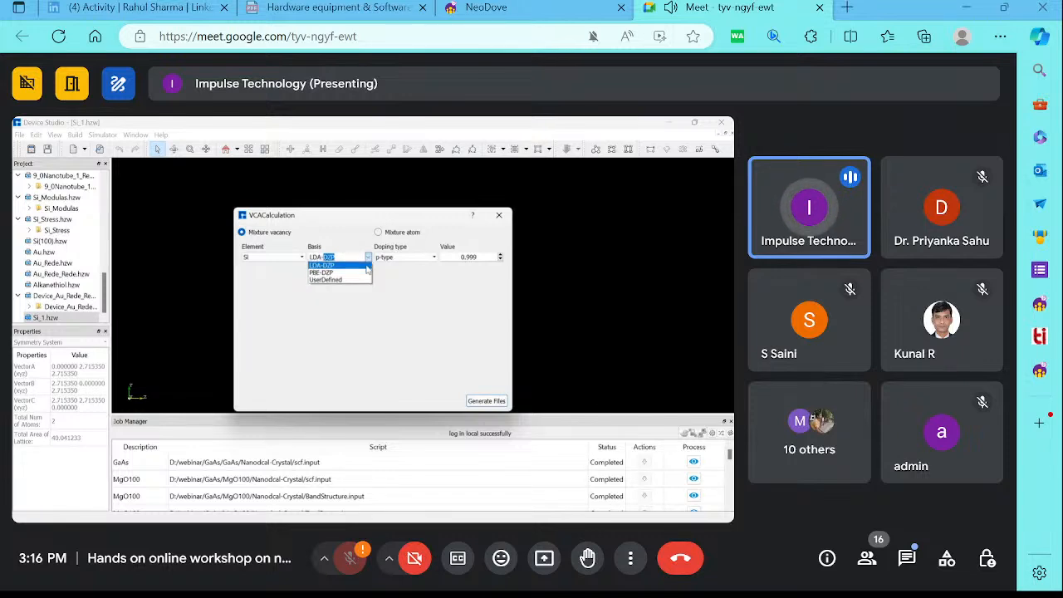
left_click(411, 278)
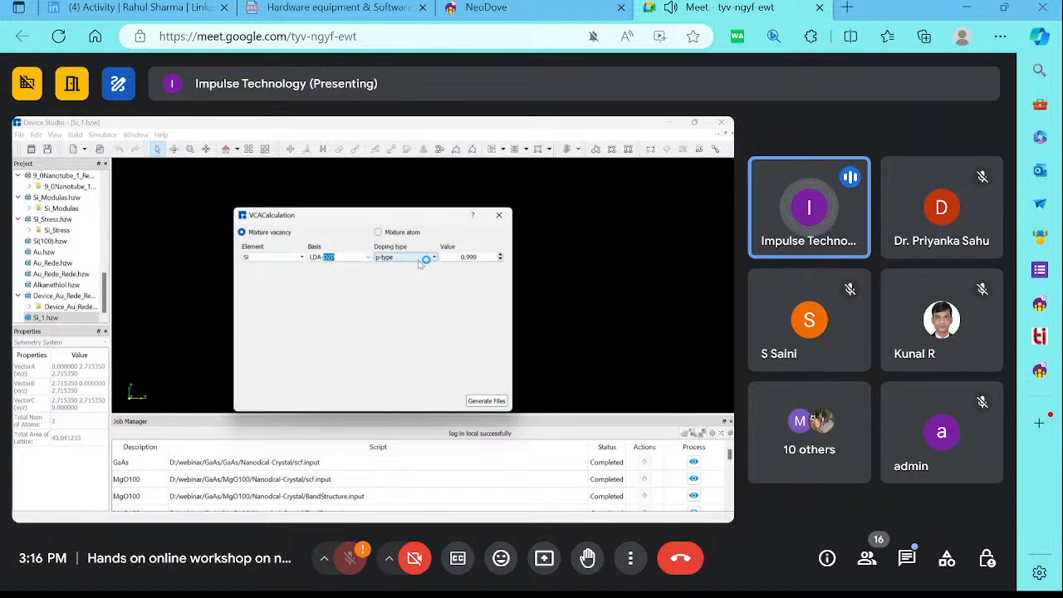
left_click(408, 259)
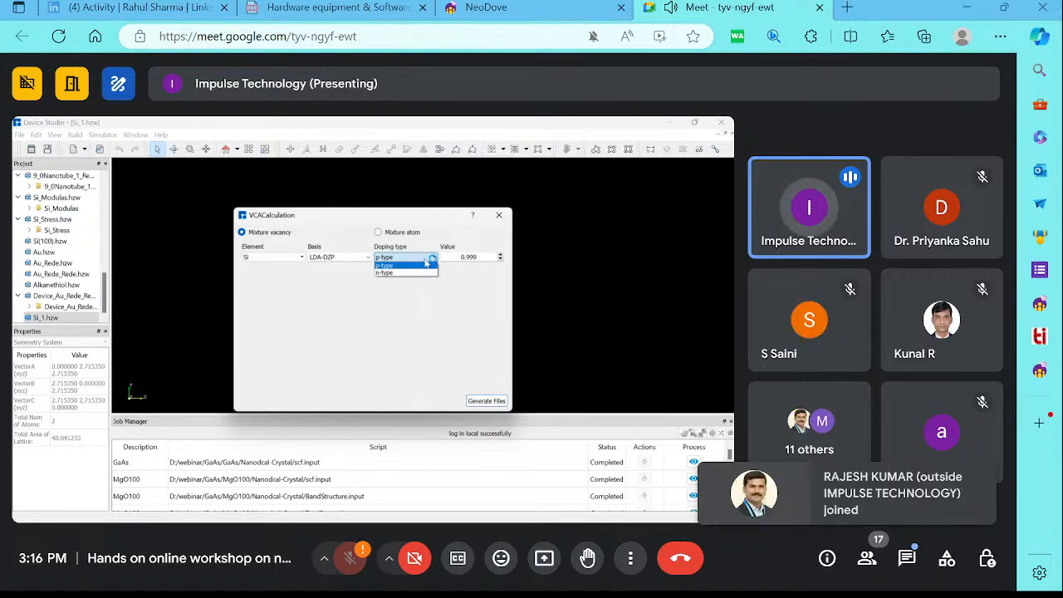
left_click(482, 258)
double_click(472, 257)
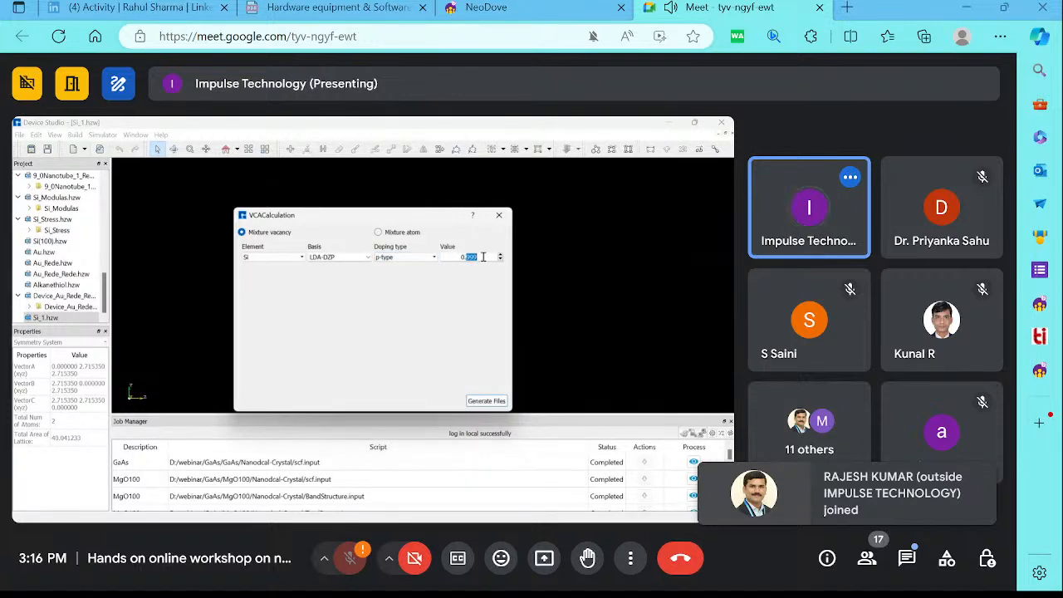
left_click(427, 257)
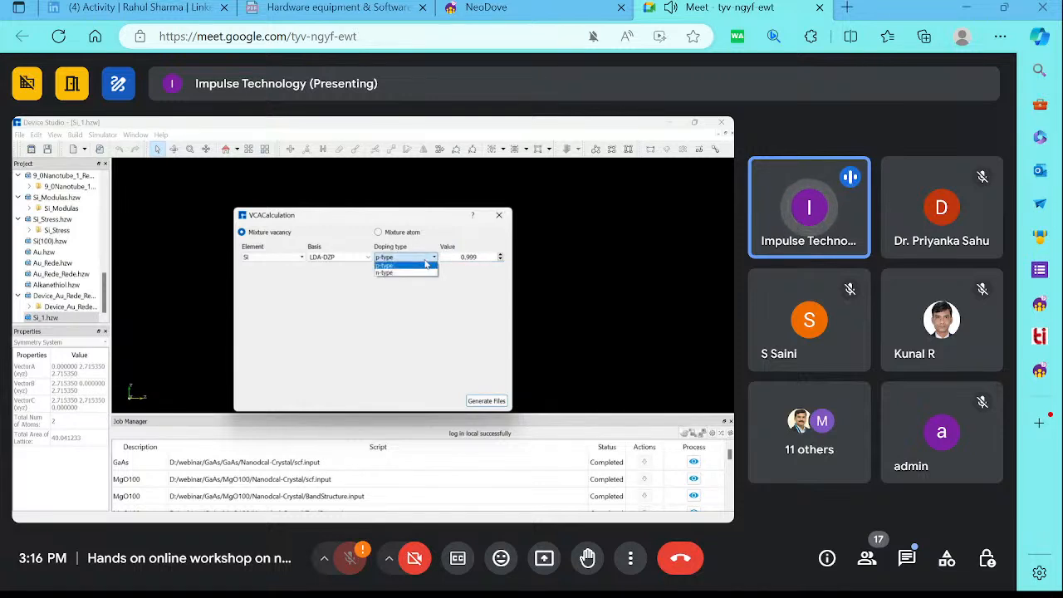
left_click(459, 337)
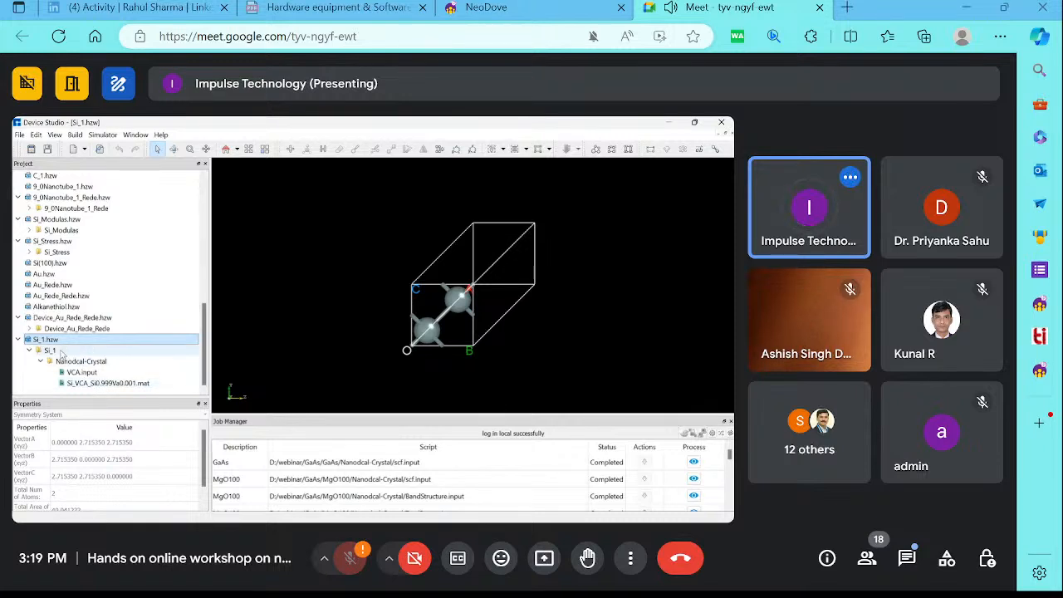
Inspect the contents of the generated VCA.input file under Nanodcal-Crystal, especially the pureAtomBasisShares line, and close it
left_click(100, 385)
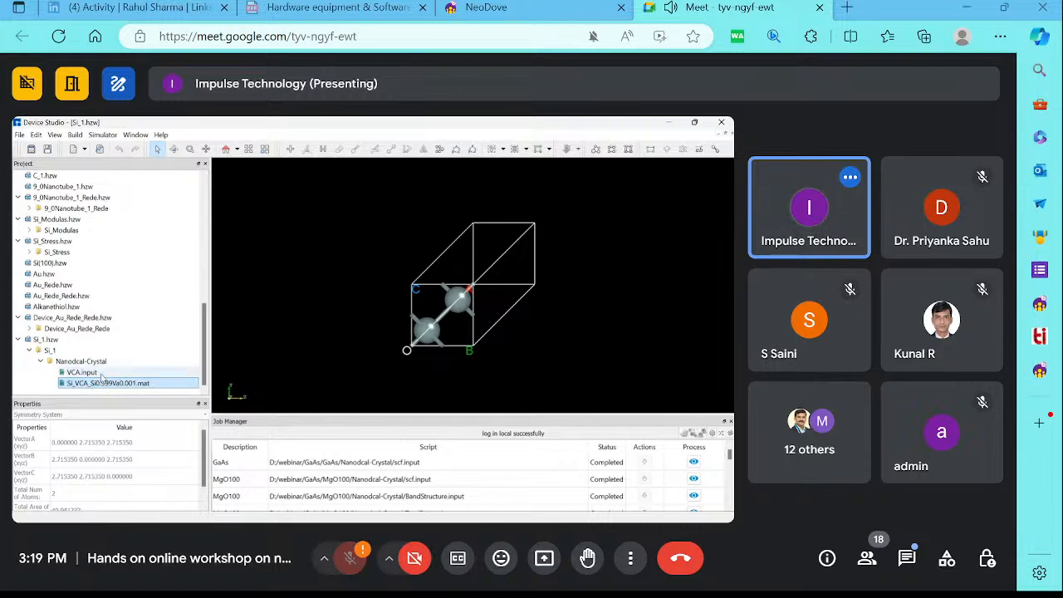
left_click(102, 375)
double_click(101, 376)
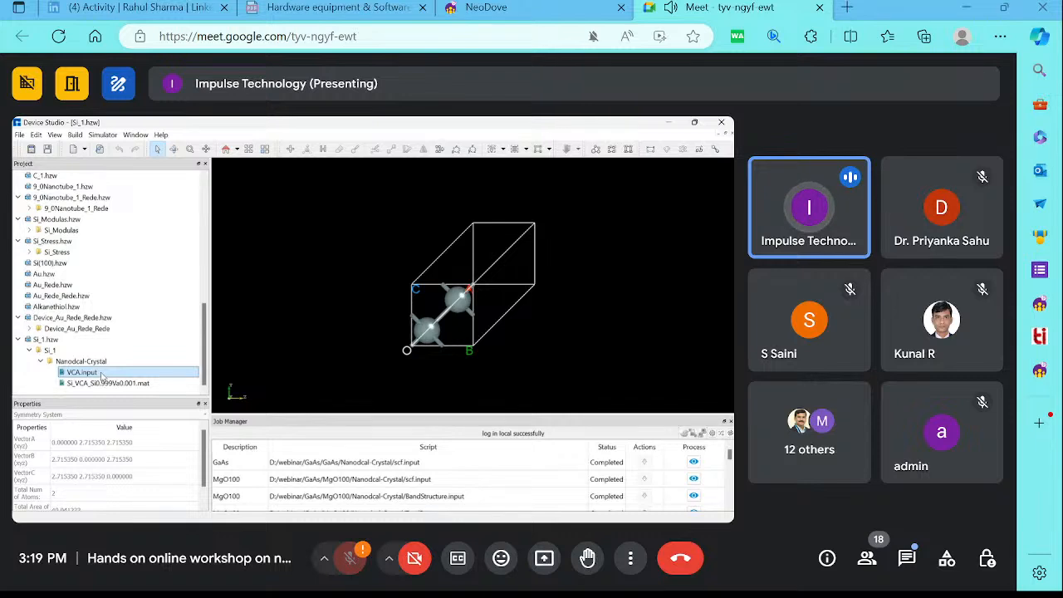
right_click(102, 376)
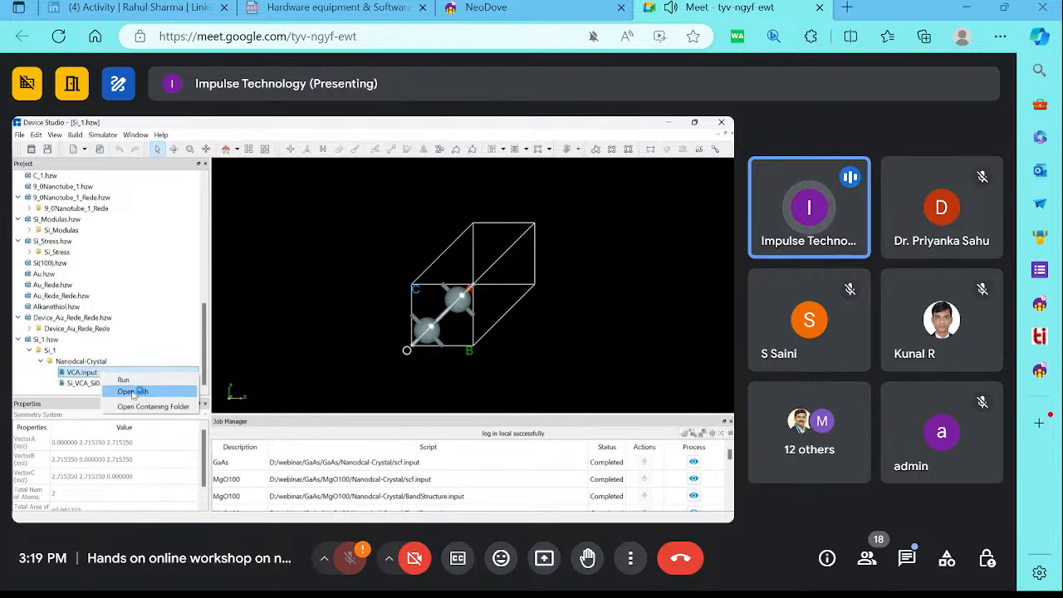
left_click(133, 391)
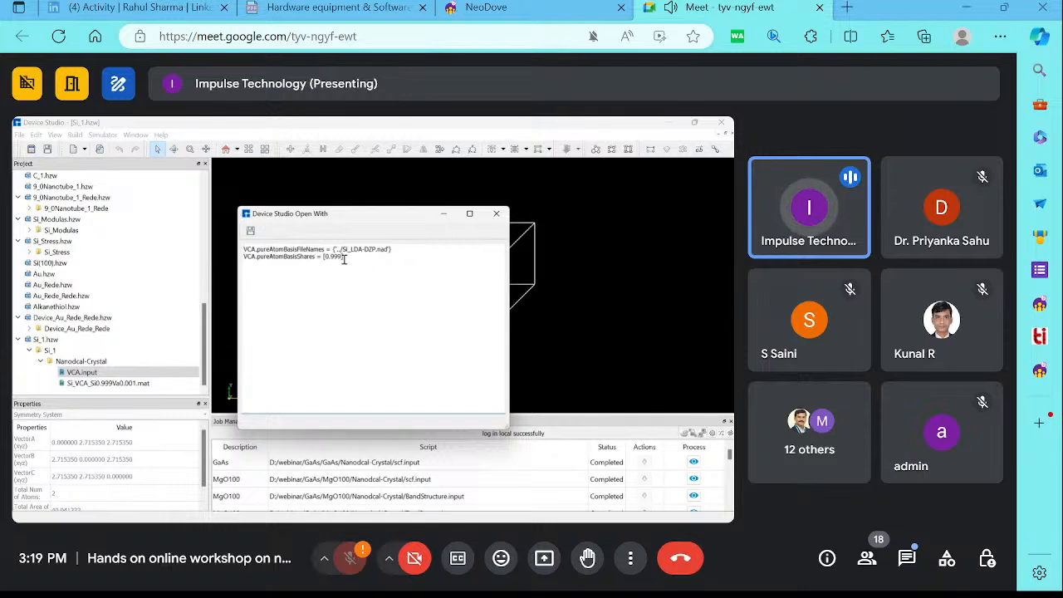
left_click_drag(344, 259, 244, 258)
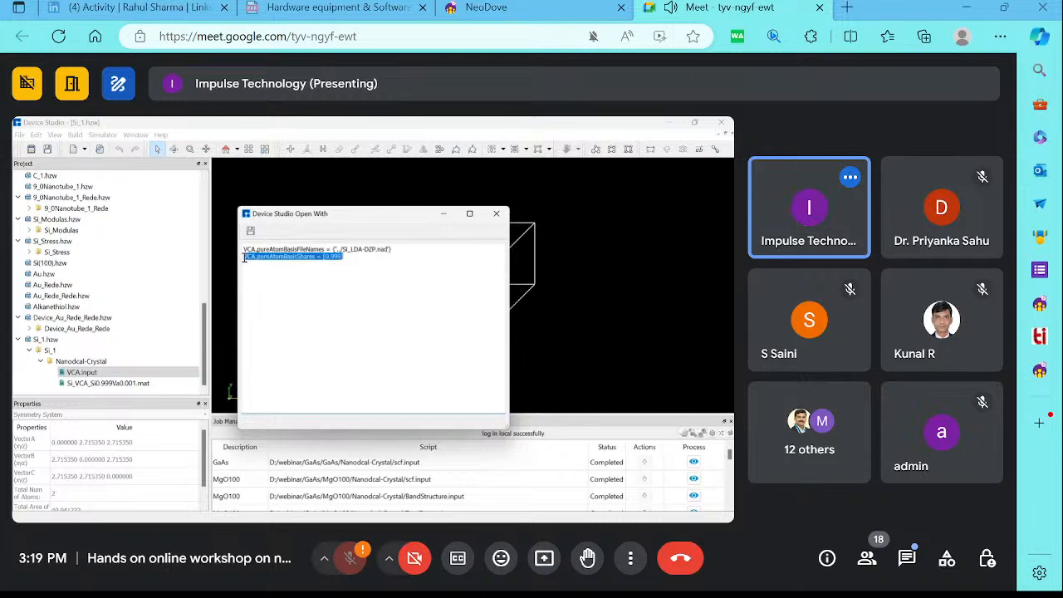
left_click(374, 265)
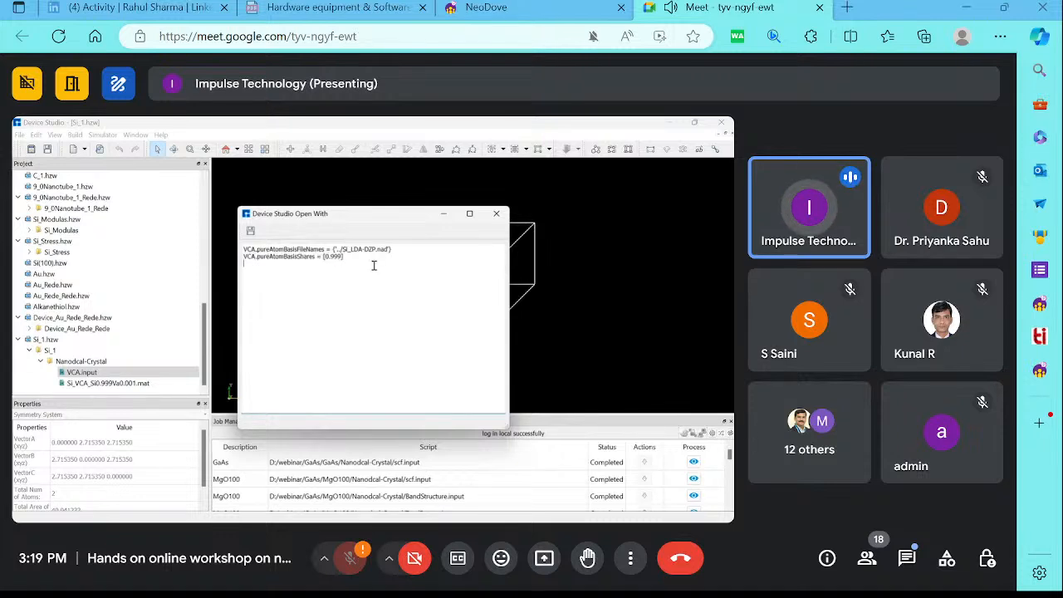
left_click(495, 214)
Run the VCA.input calculation of the silicon crystal on the MyComputer gateway with 1 core
double_click(131, 372)
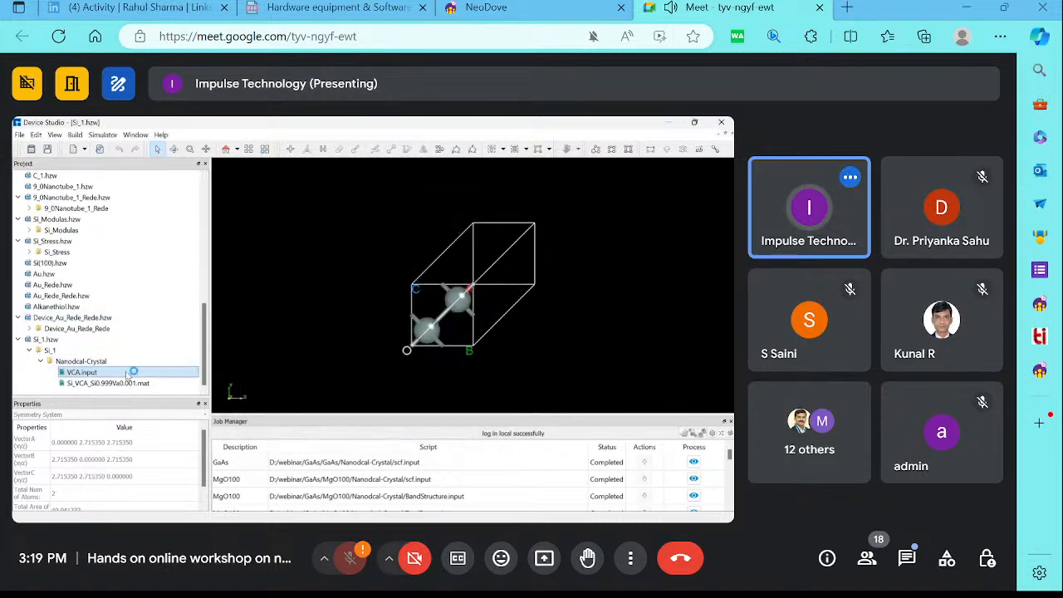
right_click(127, 374)
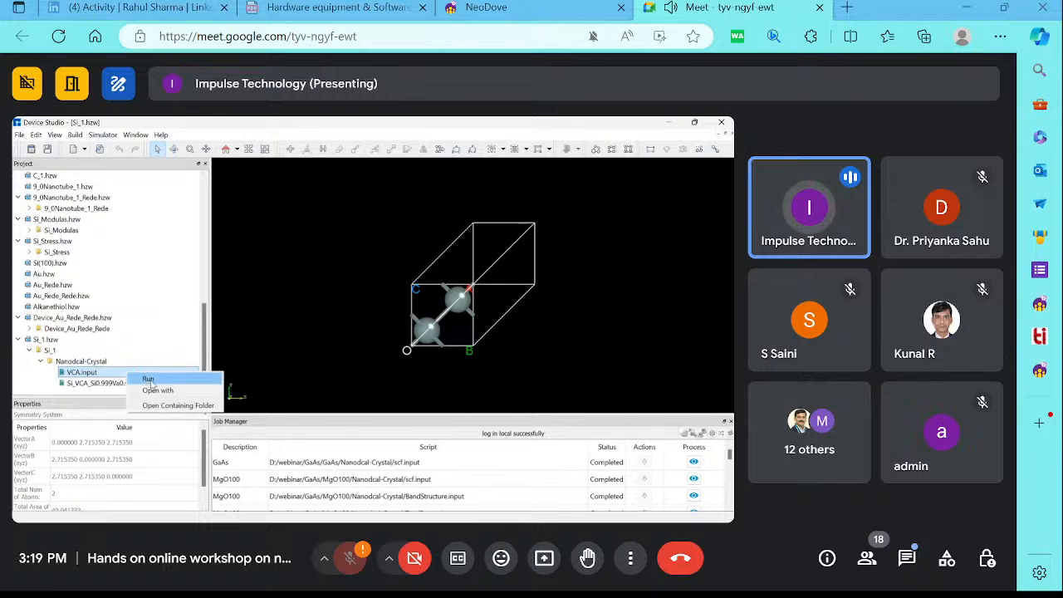
left_click(149, 380)
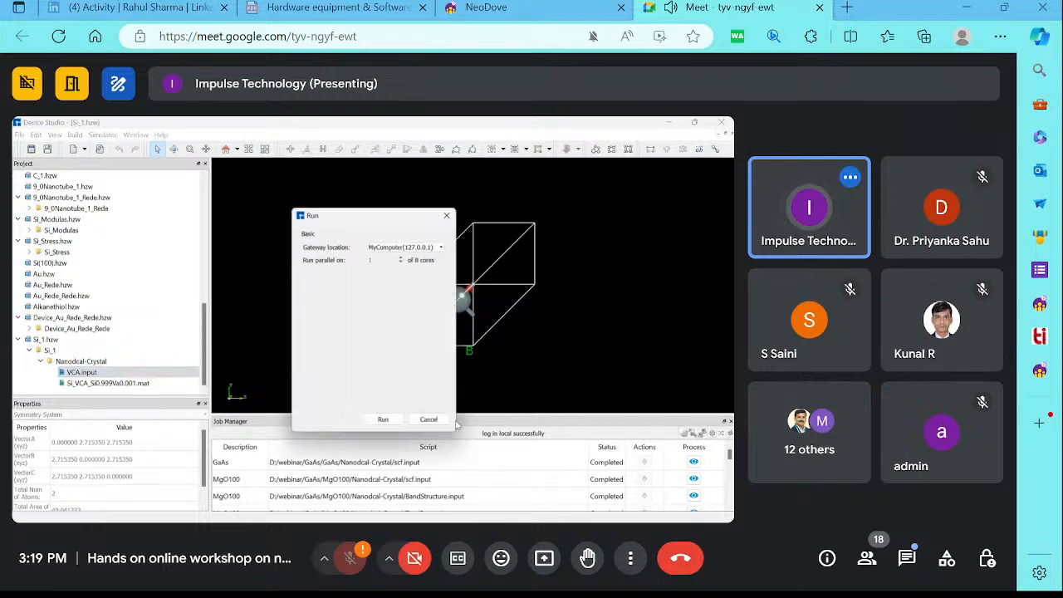
left_click(383, 419)
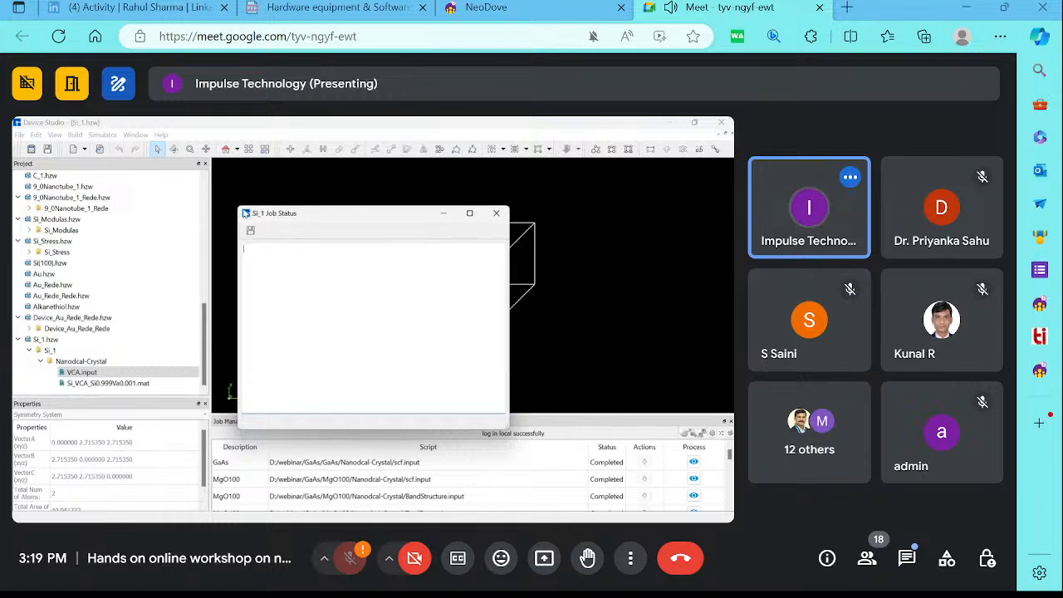
Check the Si_1 VCA job's status output, enlarging the job list to locate its VCA.input entry
left_click_drag(239, 208, 230, 202)
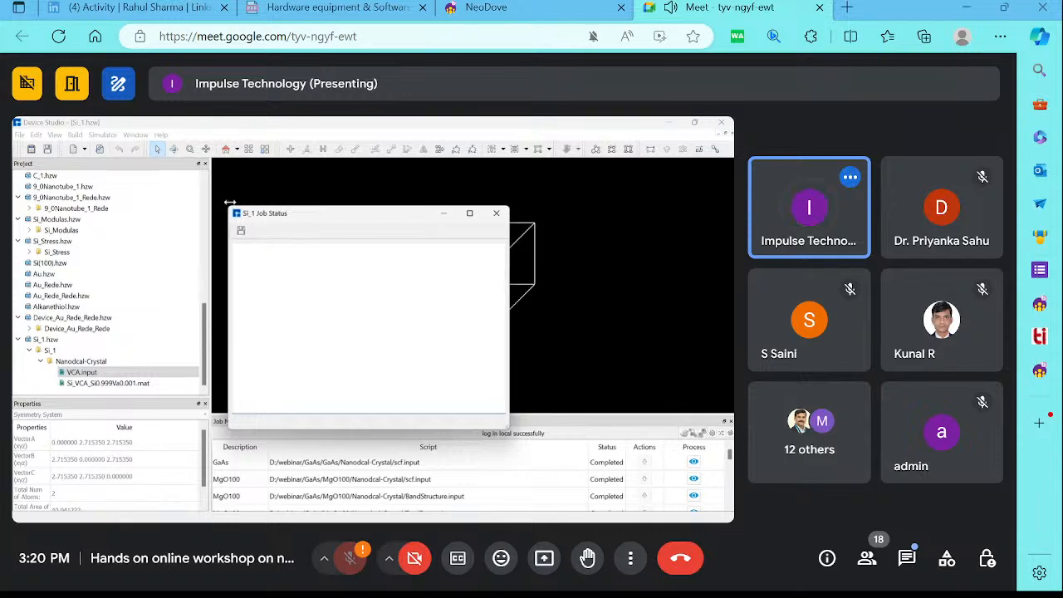
left_click(496, 213)
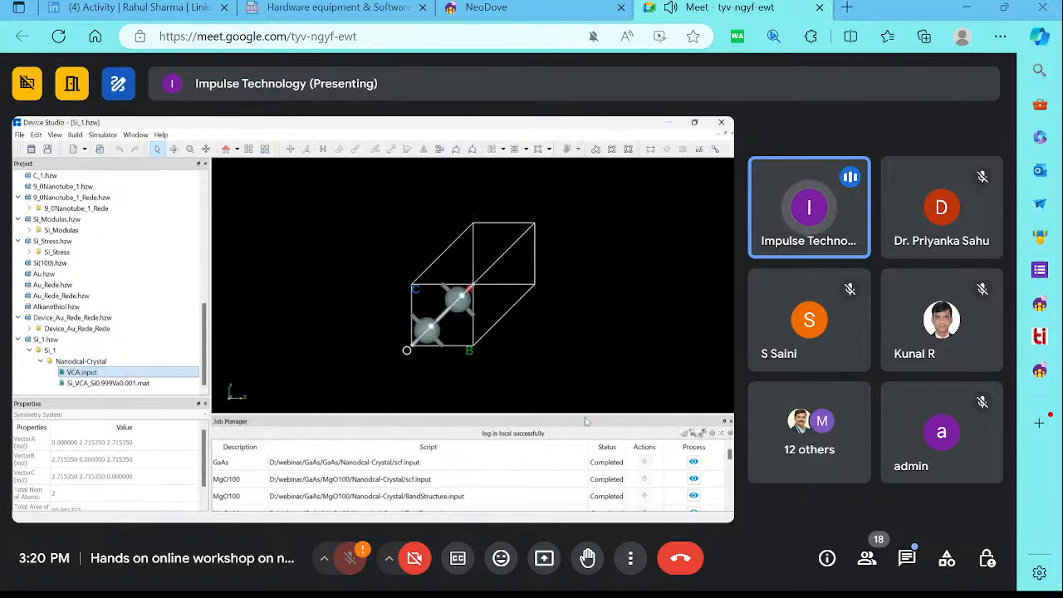
left_click_drag(585, 415, 576, 319)
scroll(669, 484, "down", 5)
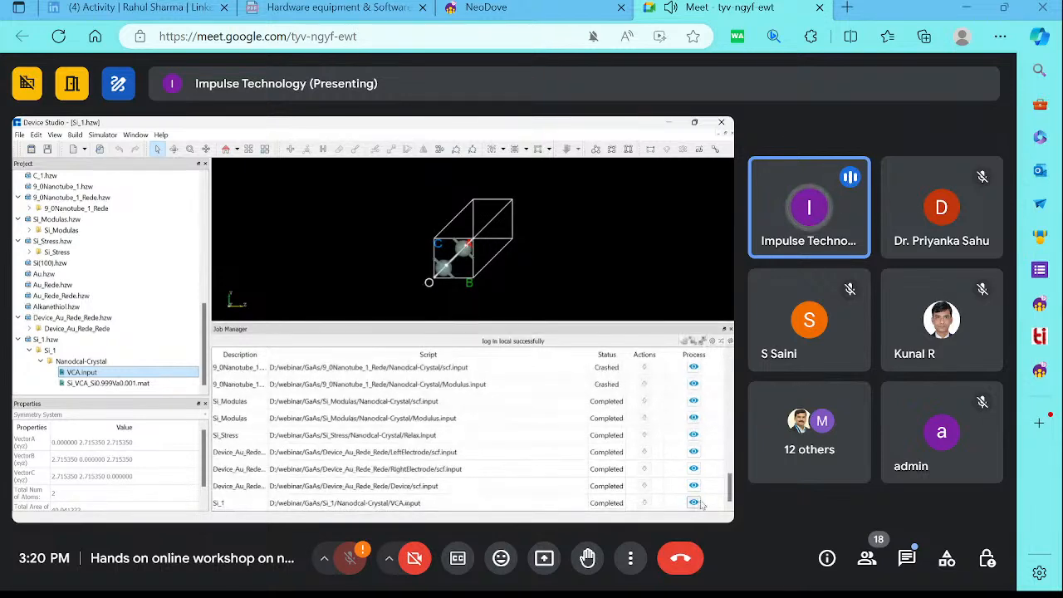
left_click(693, 503)
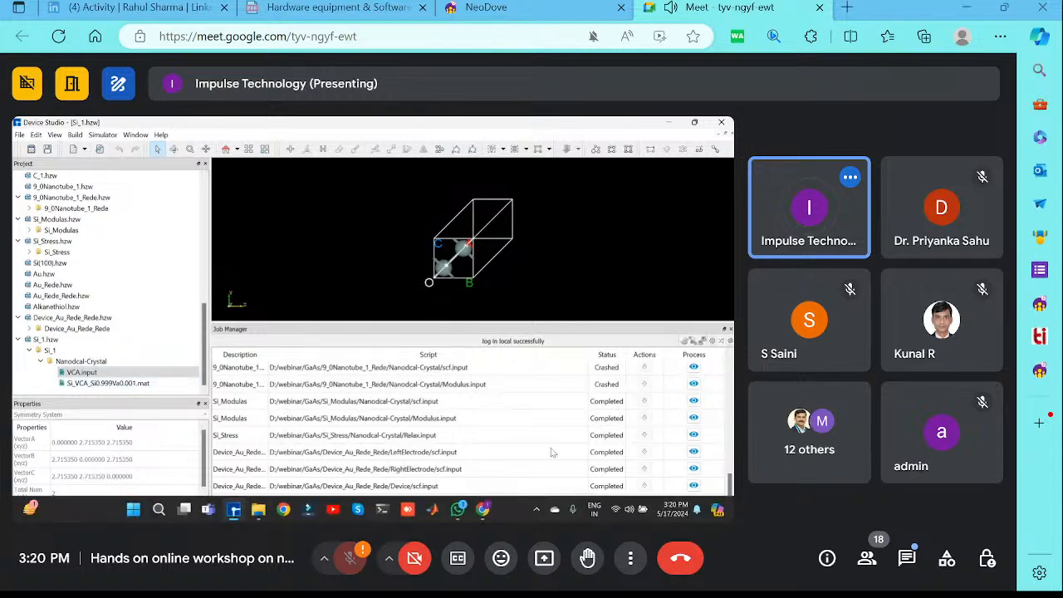
Inspect the folder containing VCA.input and try to open the generated Si_VCA_Si0.999Va0.001 data file in MATLAB
left_click(81, 373)
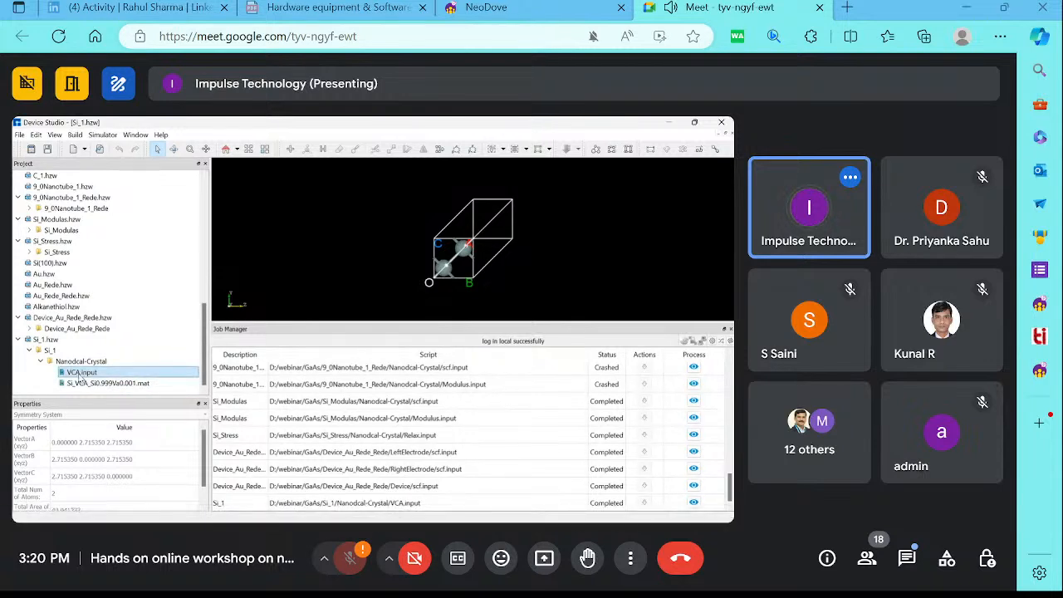
right_click(84, 374)
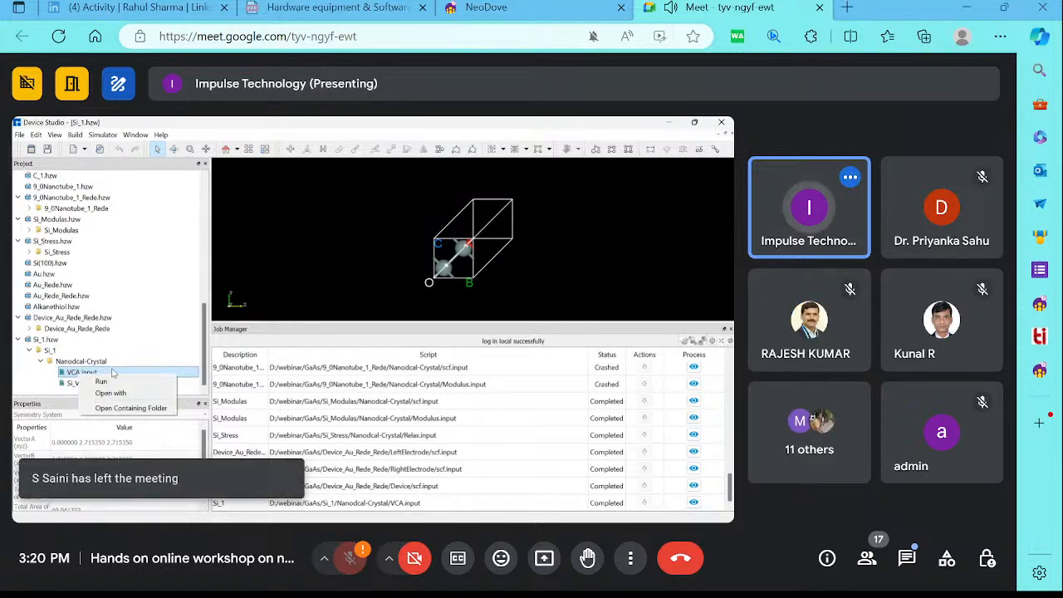
left_click(129, 407)
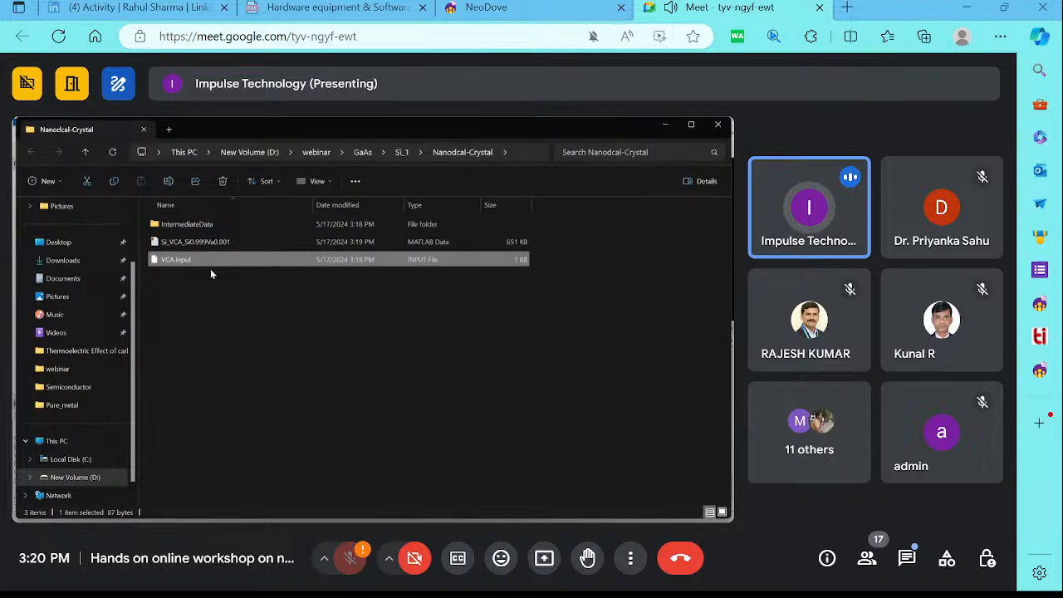
left_click(240, 322)
left_click(258, 240)
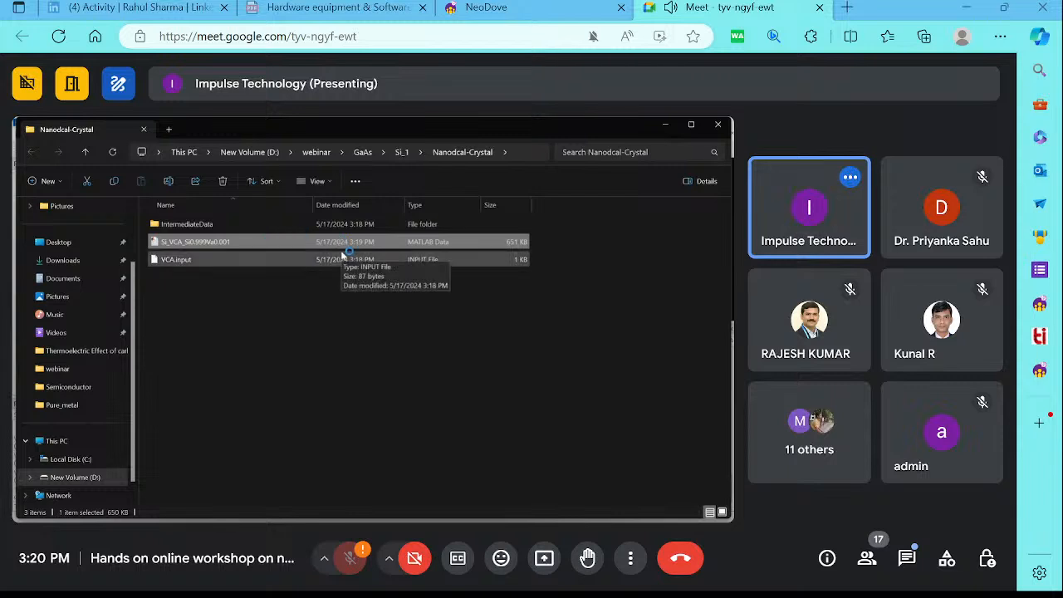
left_click(720, 126)
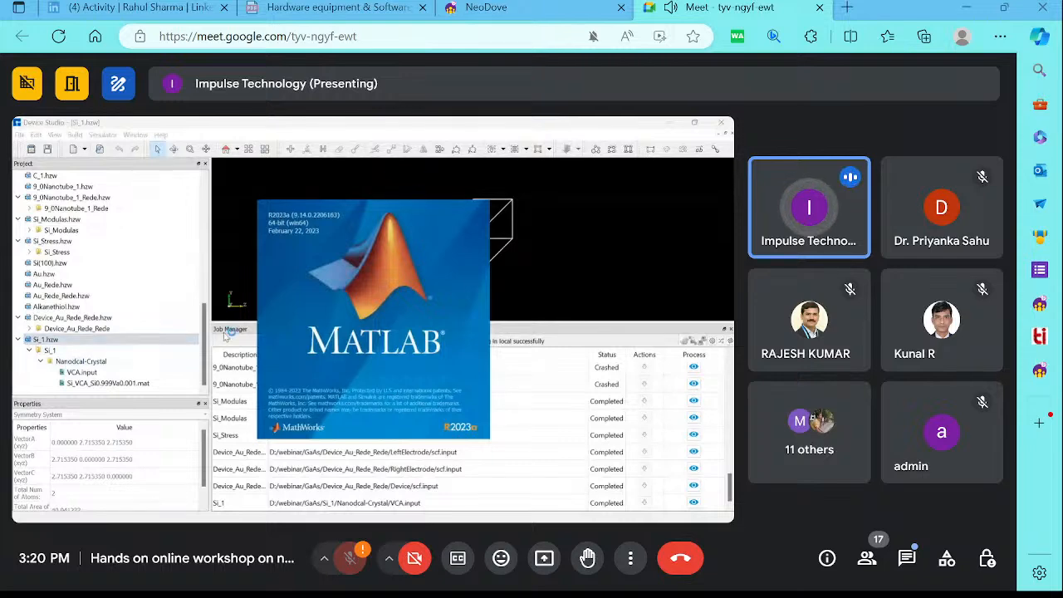
mouse_move(488, 519)
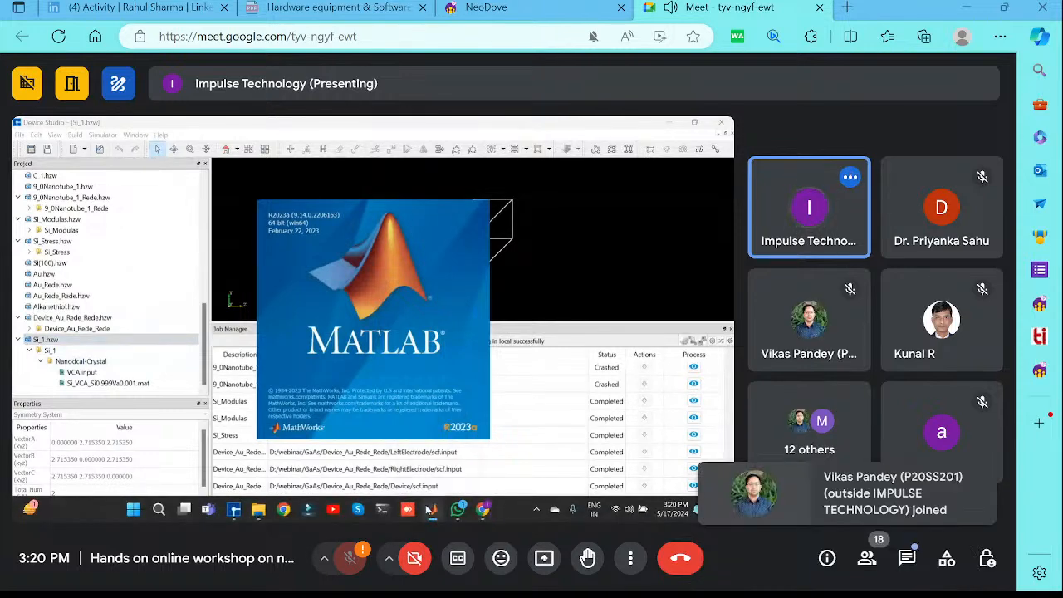
right_click(433, 508)
left_click(437, 480)
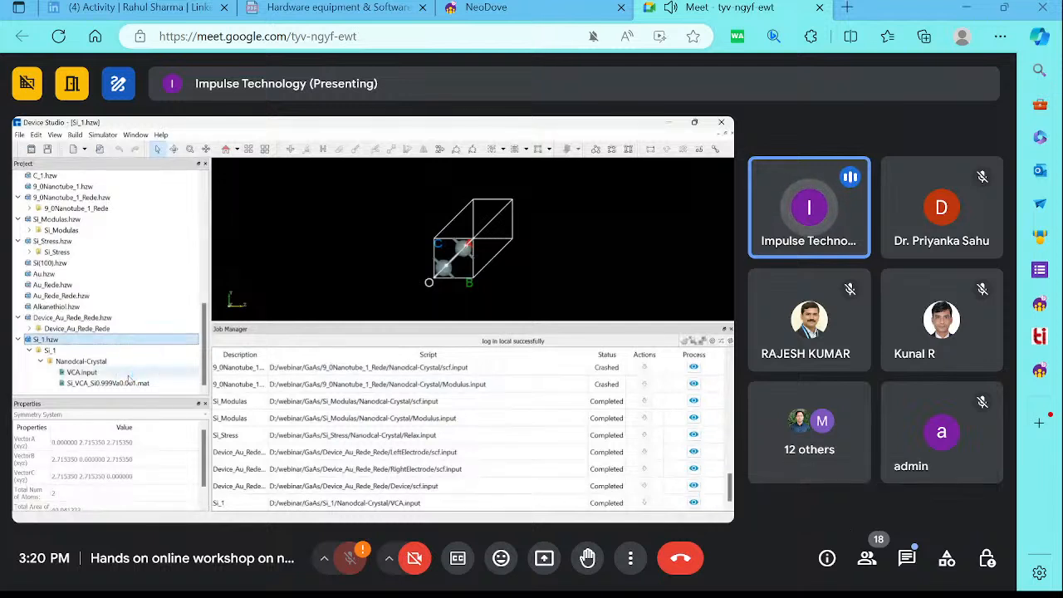
Generate the files for a Nanodcal mixture-vacancy VCA calculation of Si with LDA-DZP basis, n-type doping and value 1.001
left_click(103, 135)
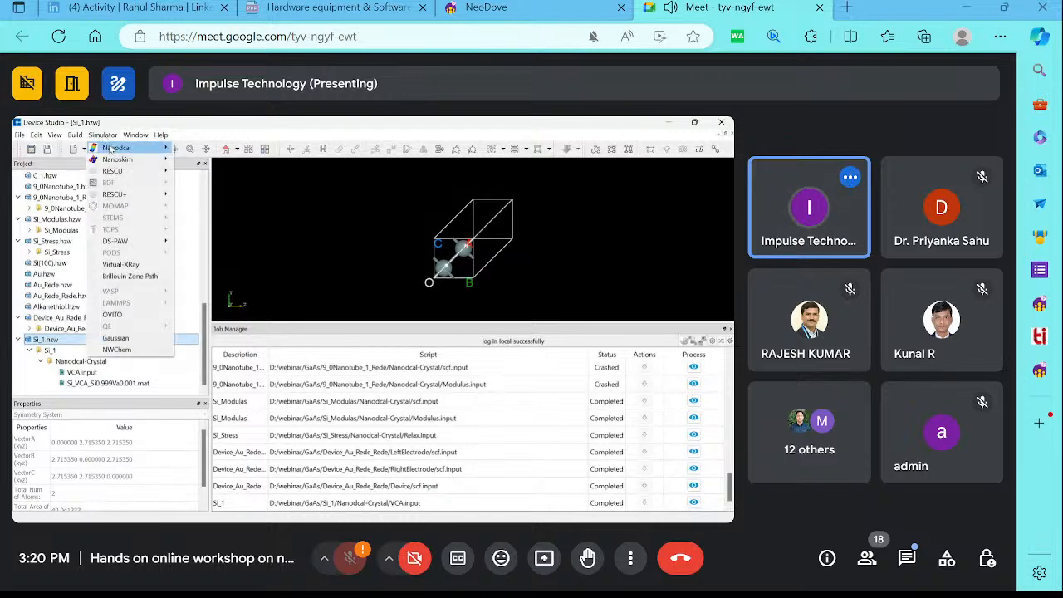
mouse_move(111, 147)
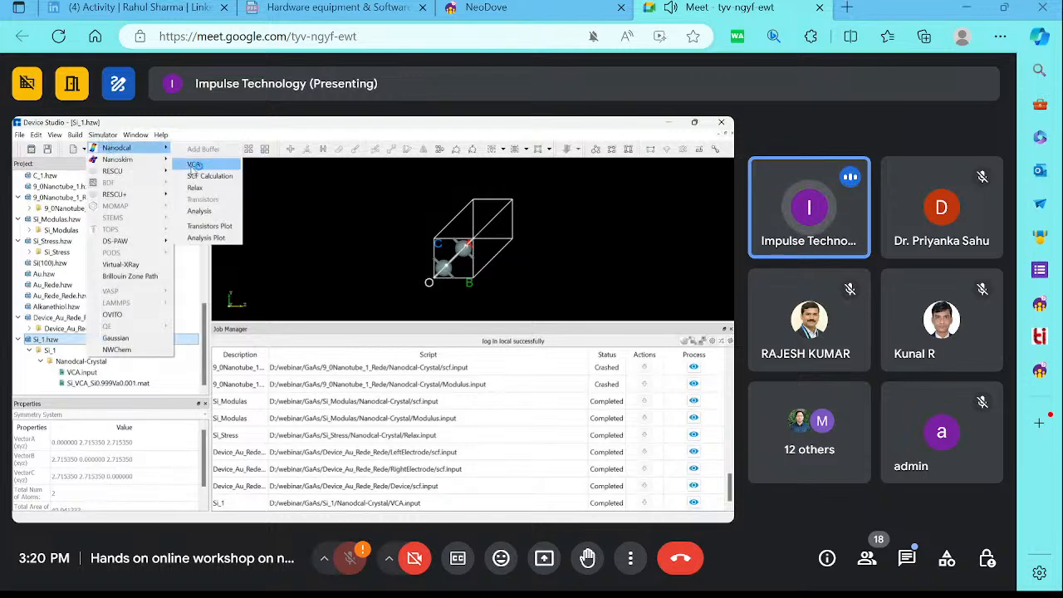
left_click(193, 166)
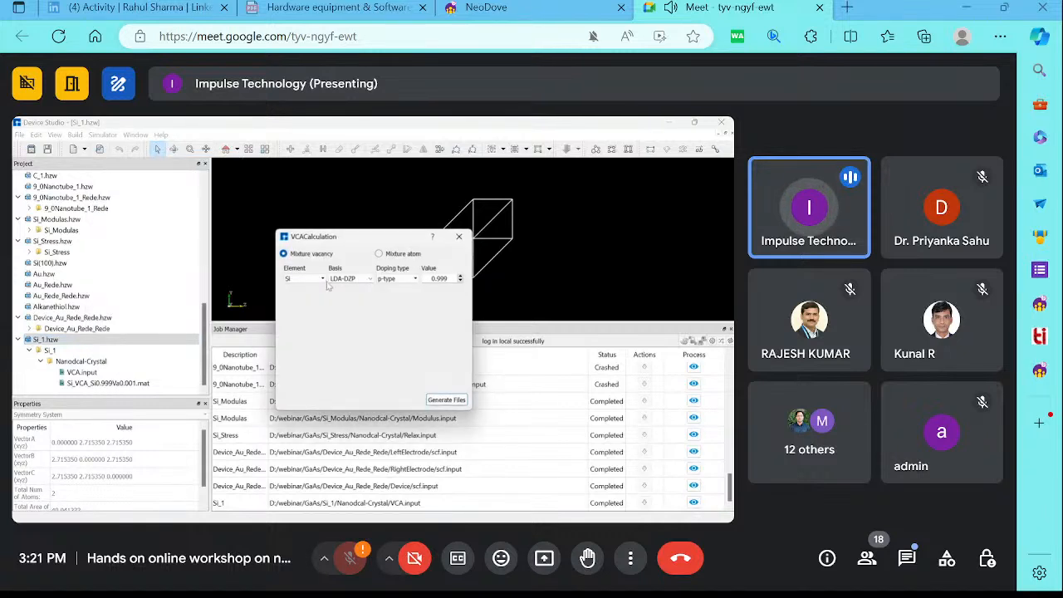
left_click(406, 280)
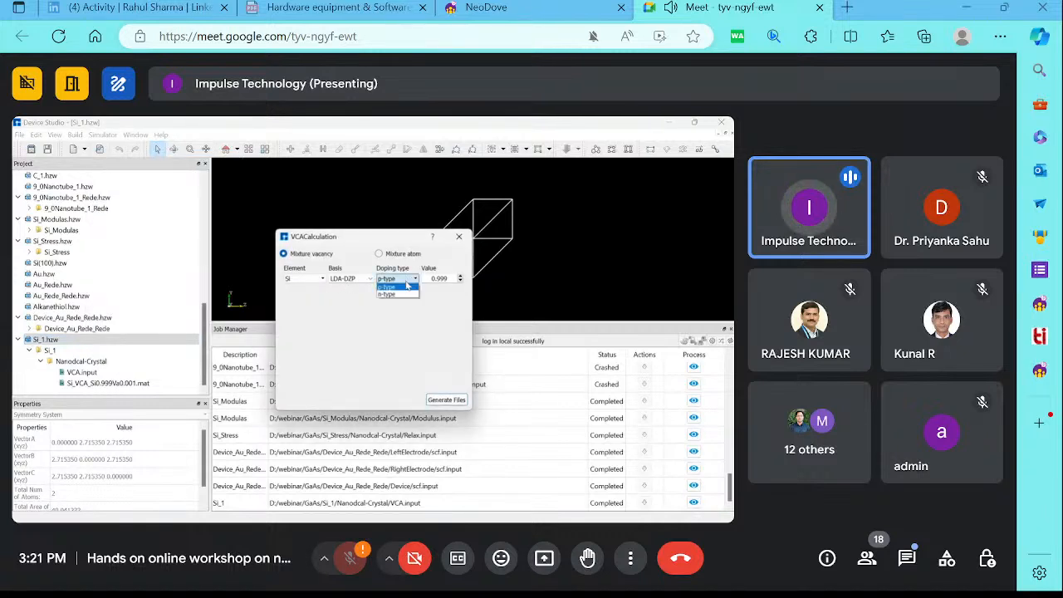
left_click(404, 295)
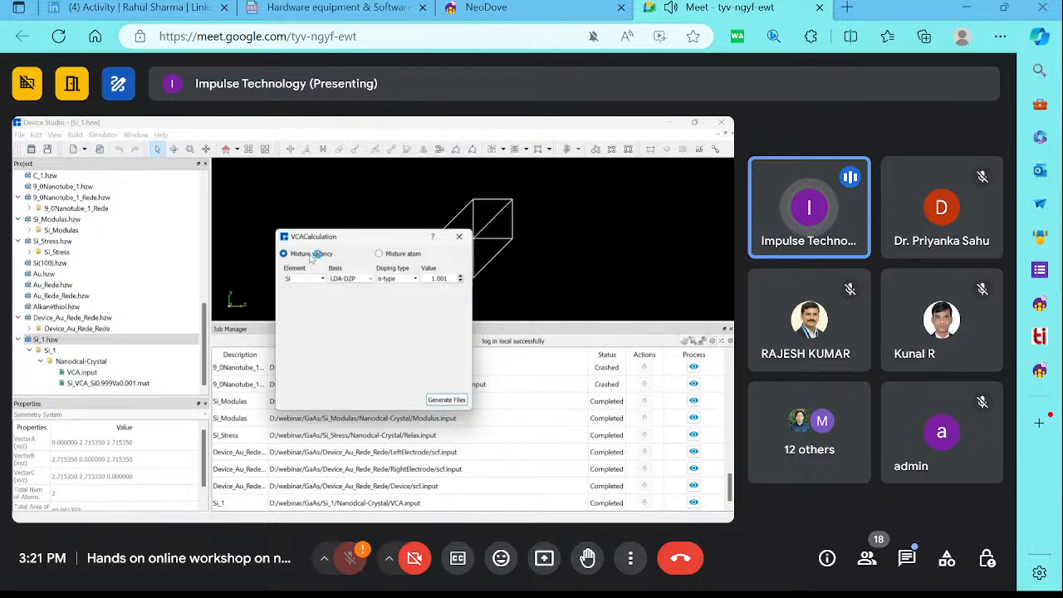
left_click_drag(279, 236, 202, 203)
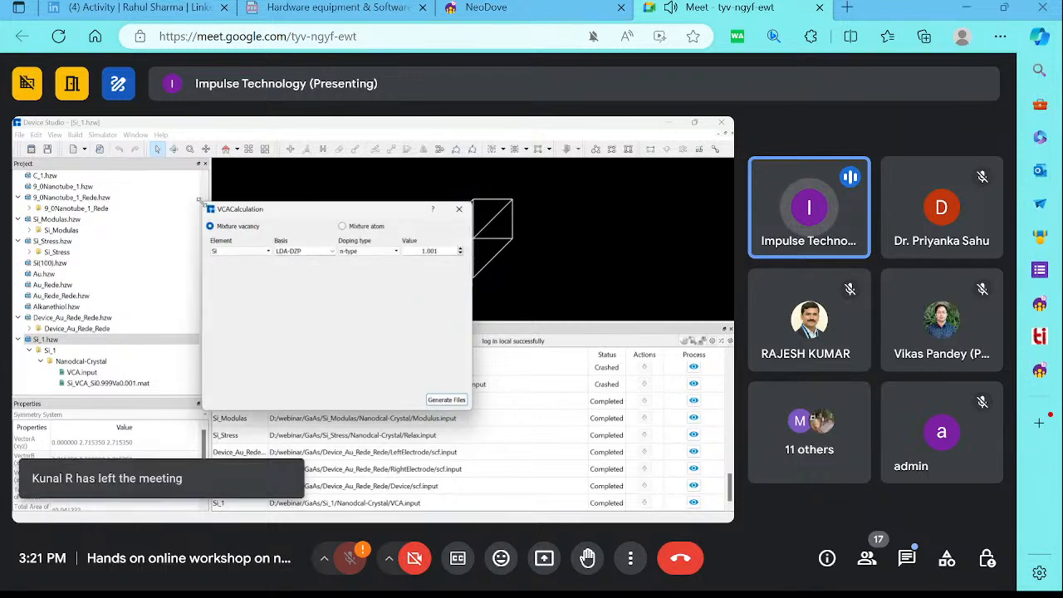
left_click_drag(440, 251, 420, 252)
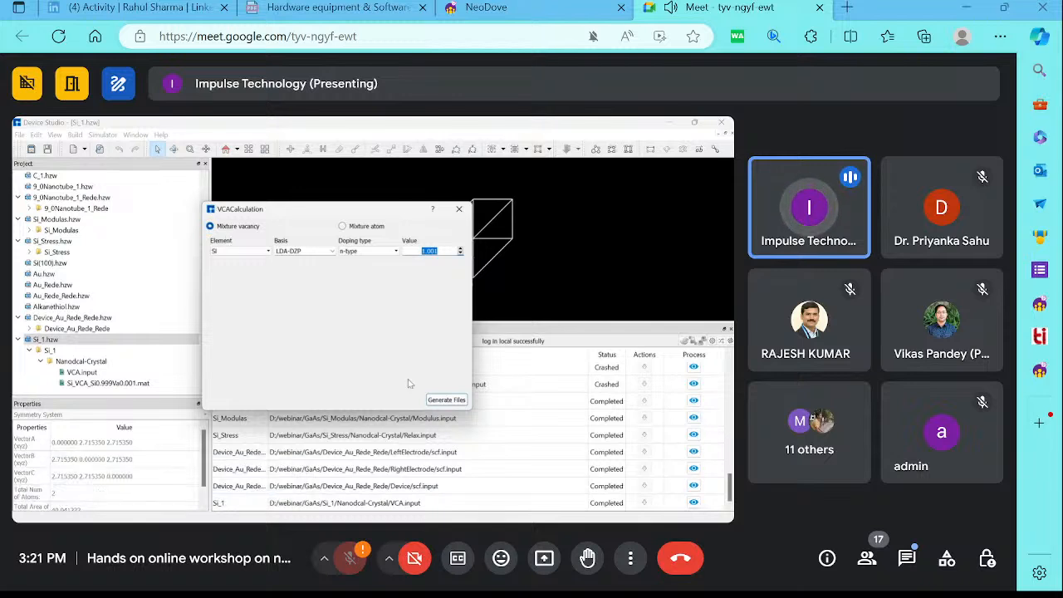
left_click(441, 402)
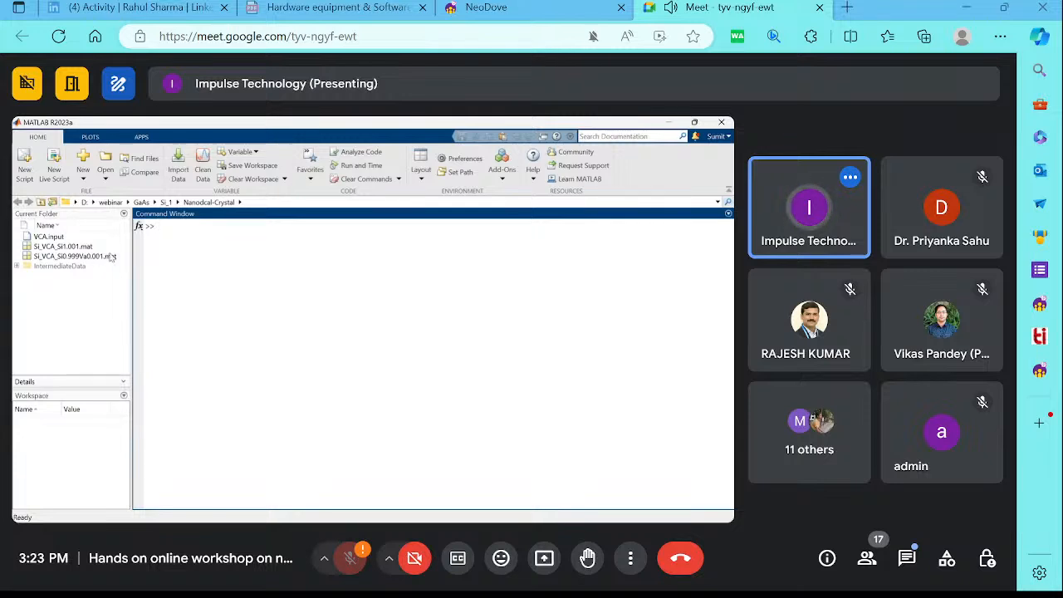
In MATLAB, load Si_VCA_Si0.999Va0.001.mat from the Nanodcal-Crystal folder and display data.atom.N
left_click_drag(86, 257, 180, 253)
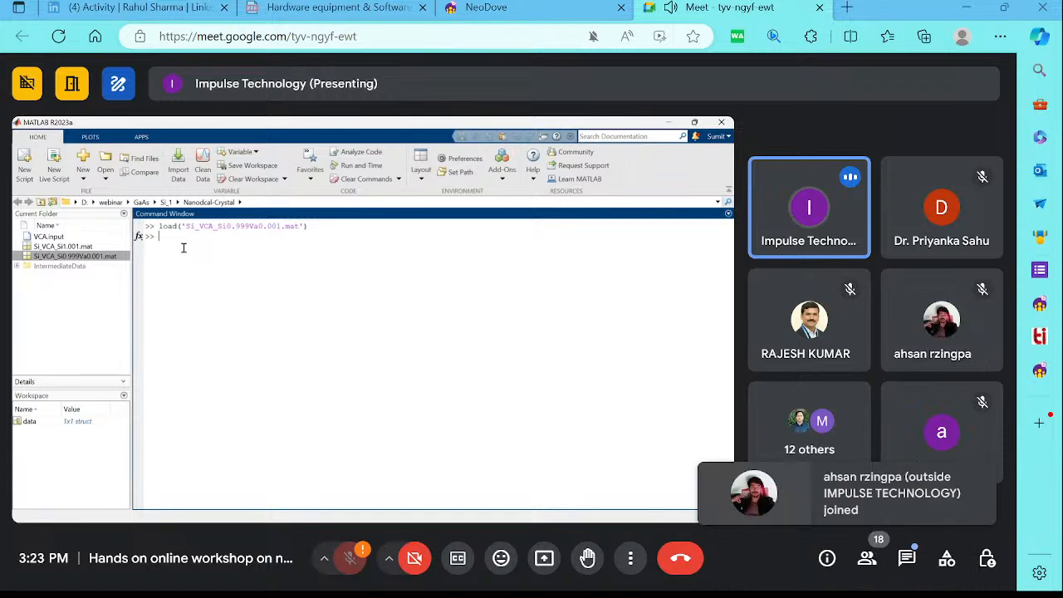
type("data")
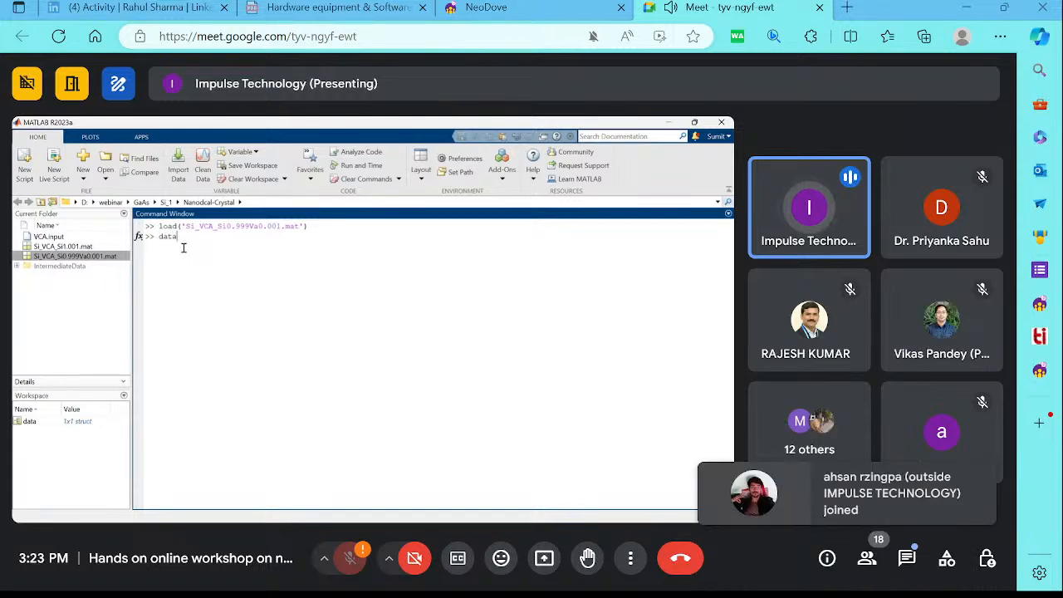
type(".at")
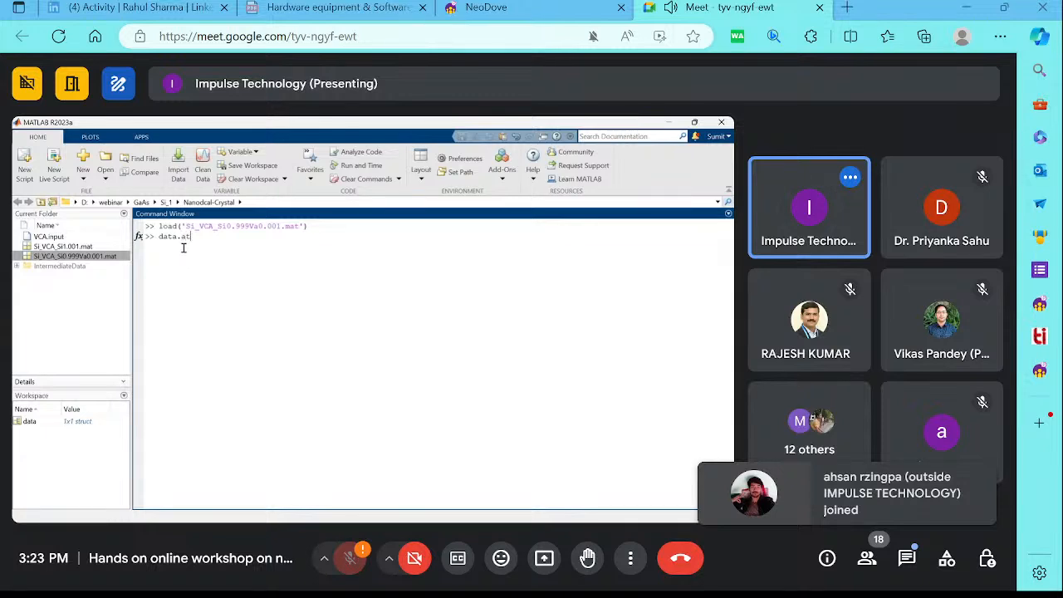
type("om.N")
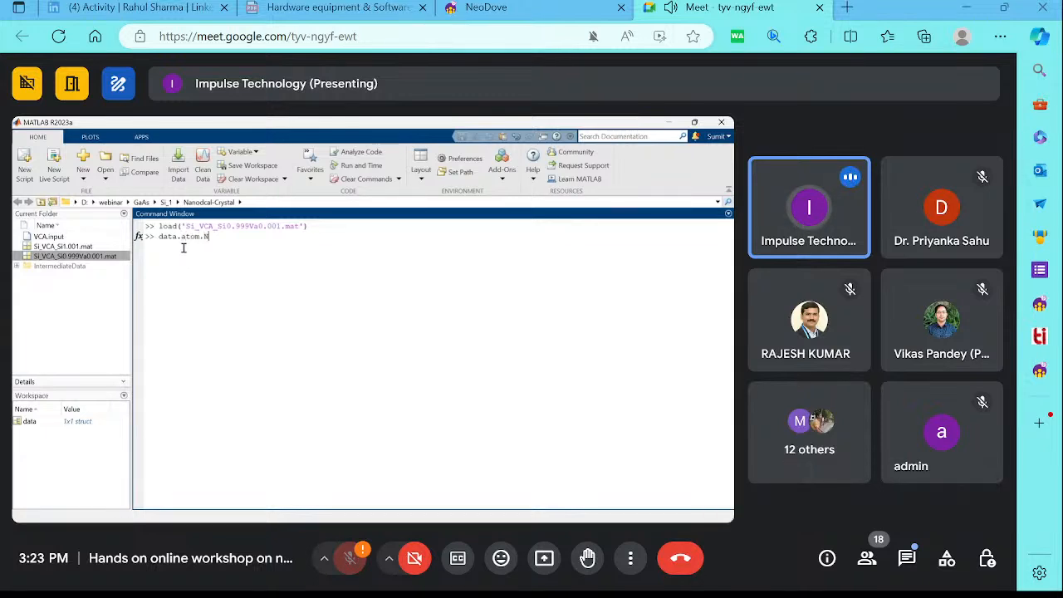
key("Return")
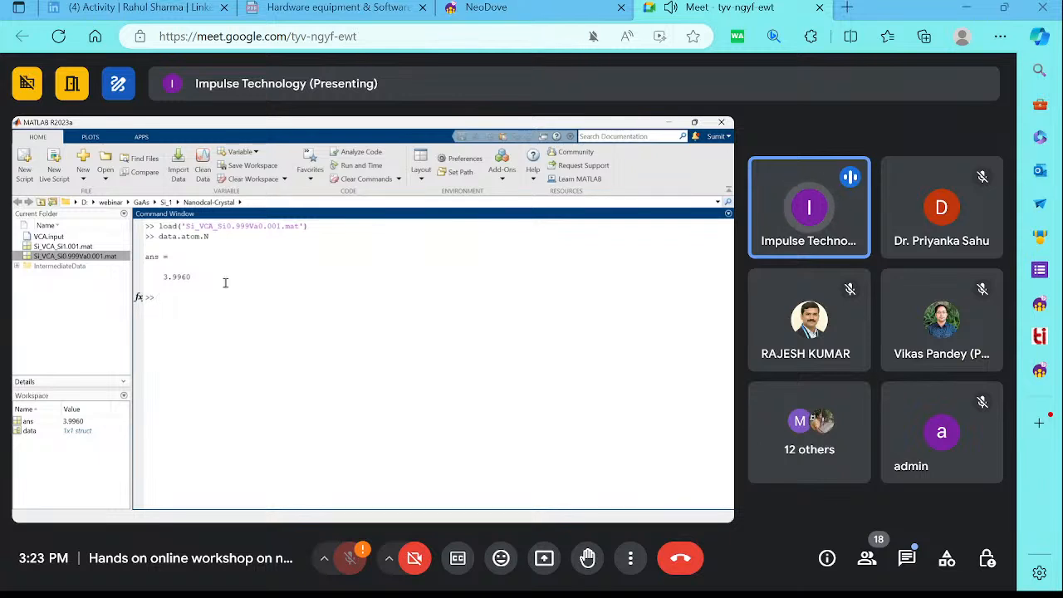
left_click_drag(199, 284, 154, 277)
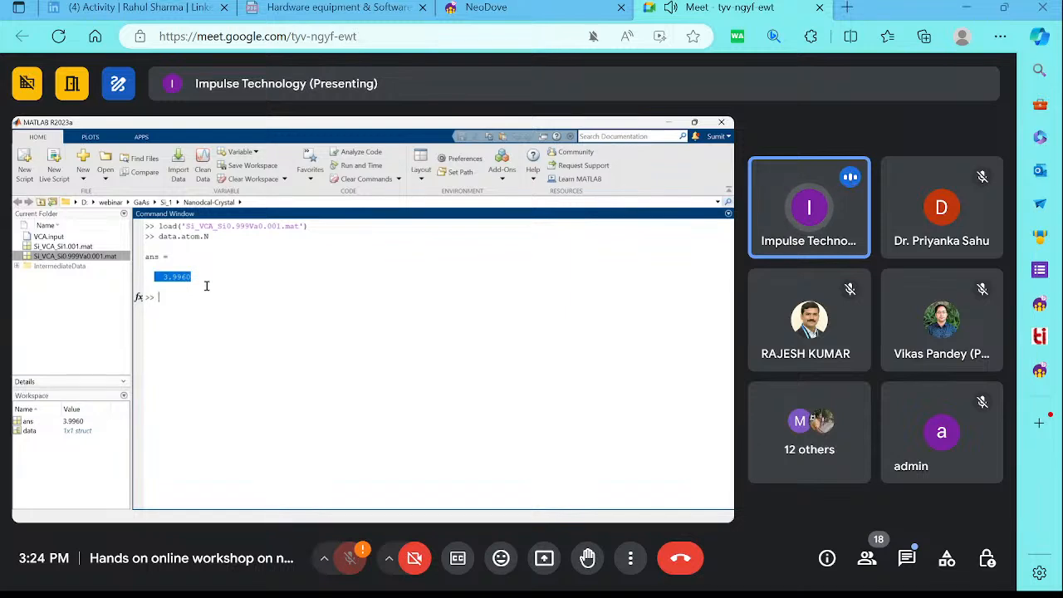
Load Si_VCA_Si1.001.mat and display its data structure and the value of data.atom.N
double_click(82, 246)
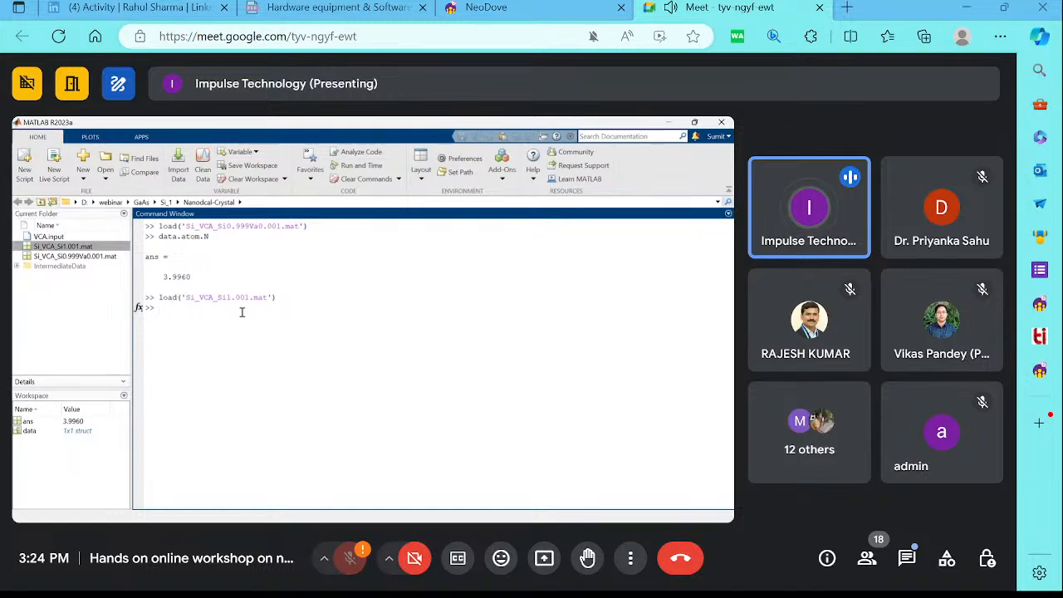
type("da")
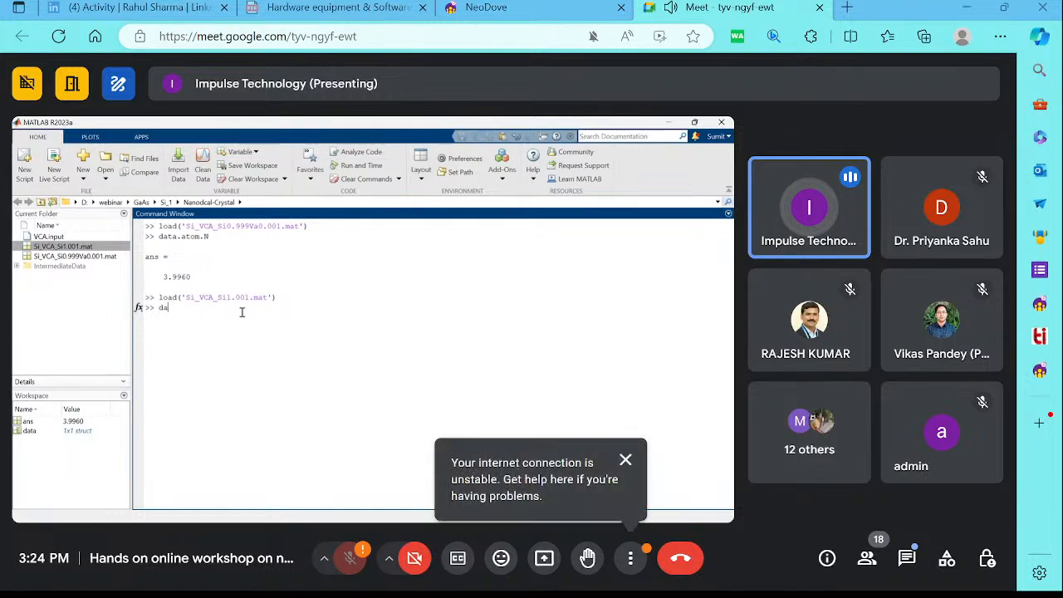
type("ta")
key("Return")
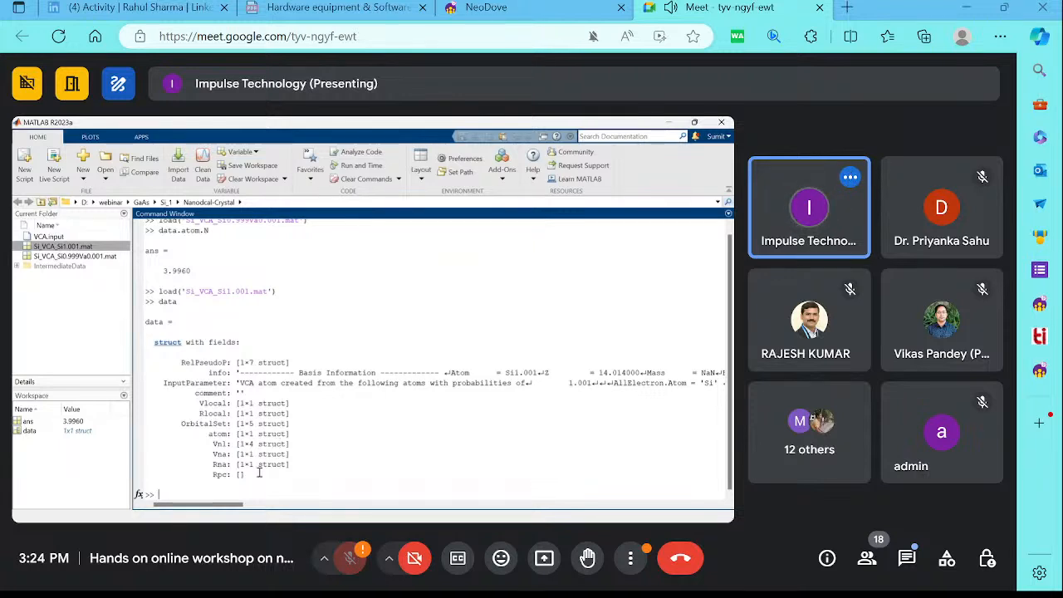
type("data")
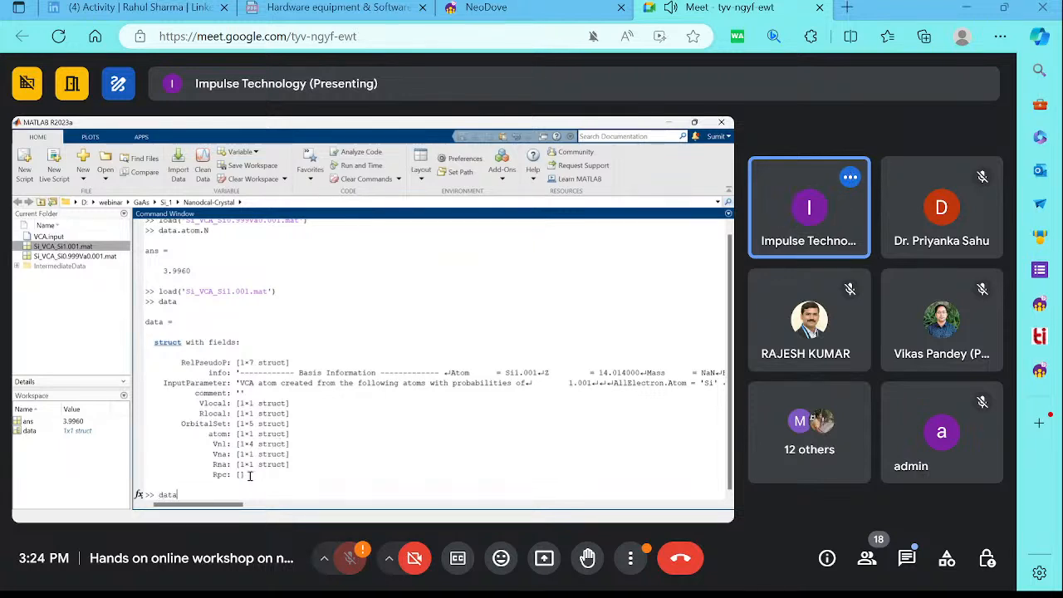
type(".atom")
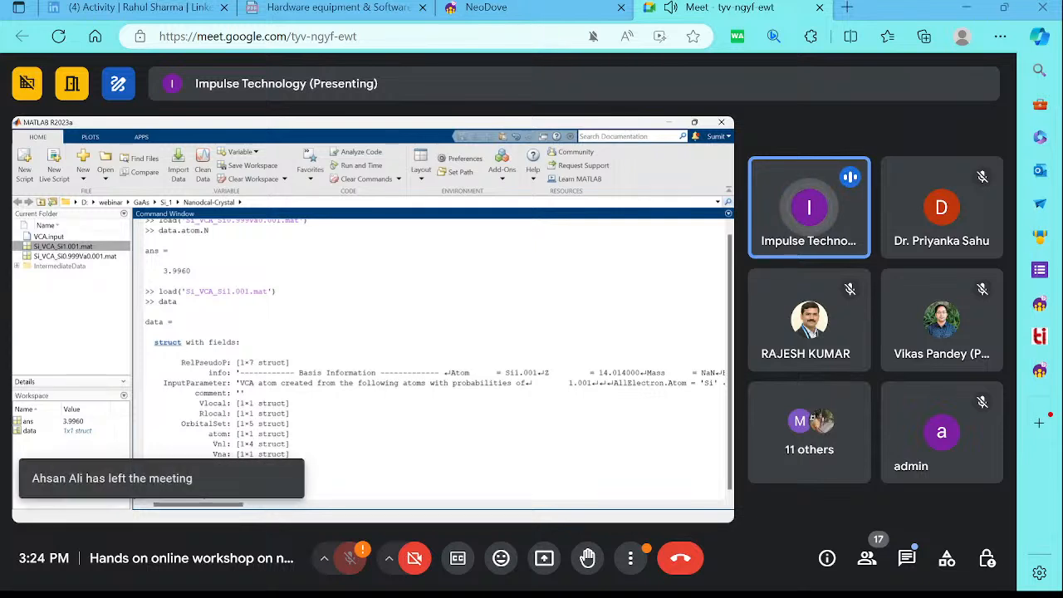
key("Return")
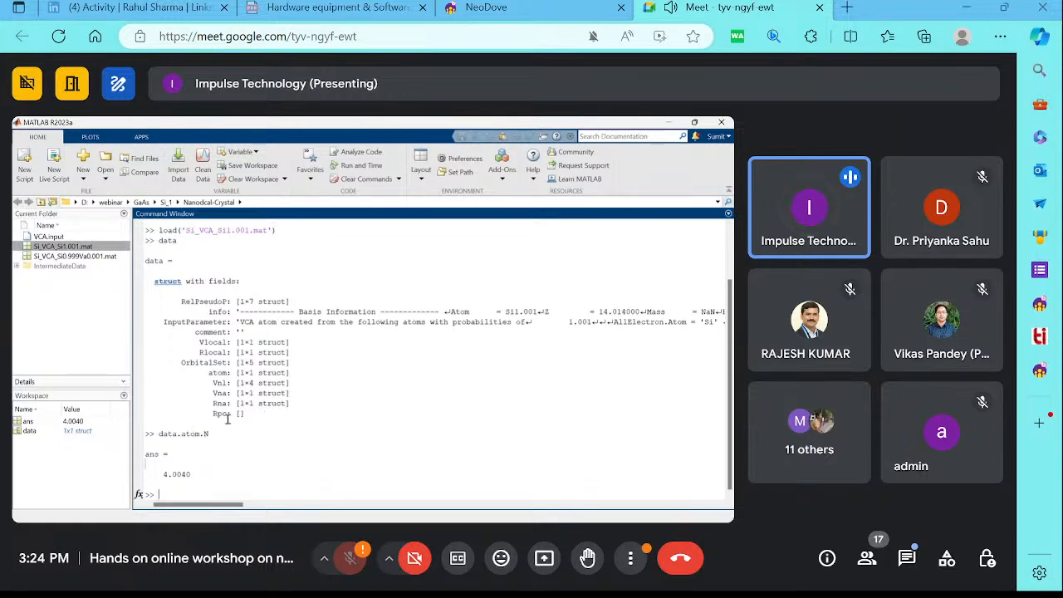
Switch from MATLAB to Device Studio and enlarge the 3D structure view by shrinking the Job Manager and Project areas
left_click(672, 123)
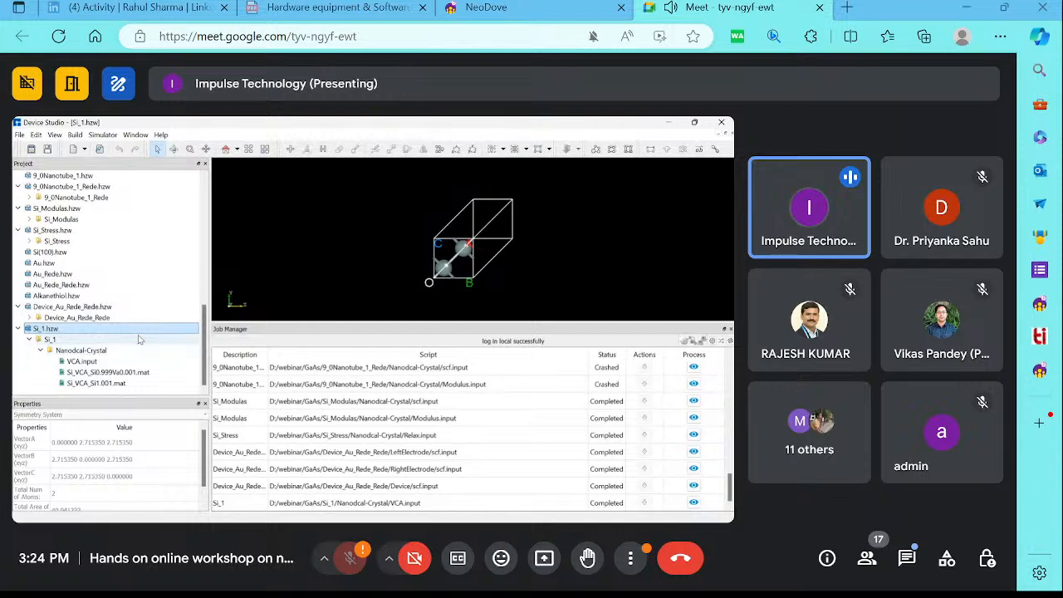
scroll(120, 385, "up", 1)
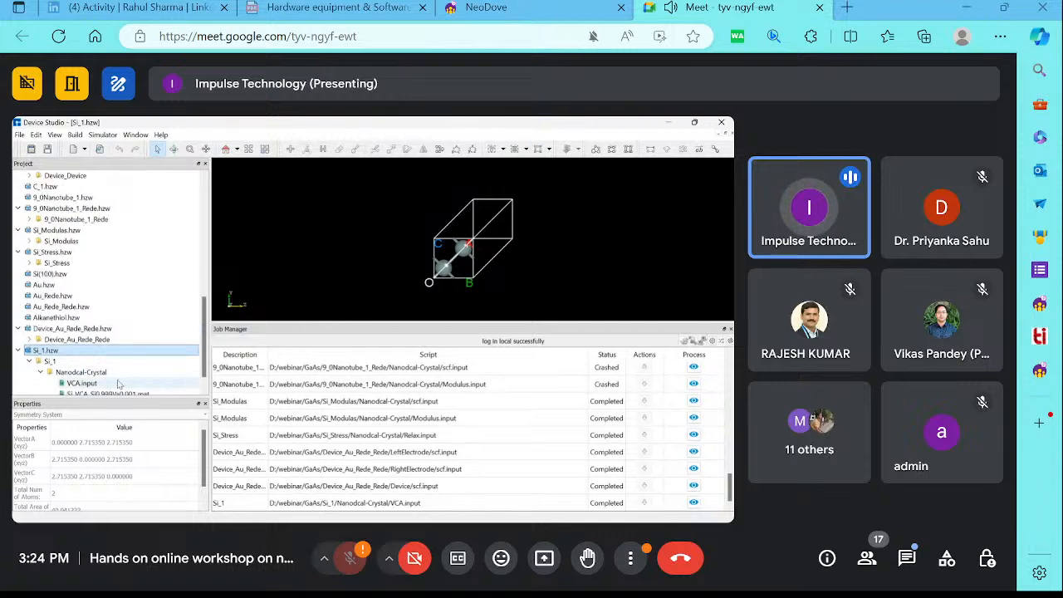
scroll(119, 385, "down", 1)
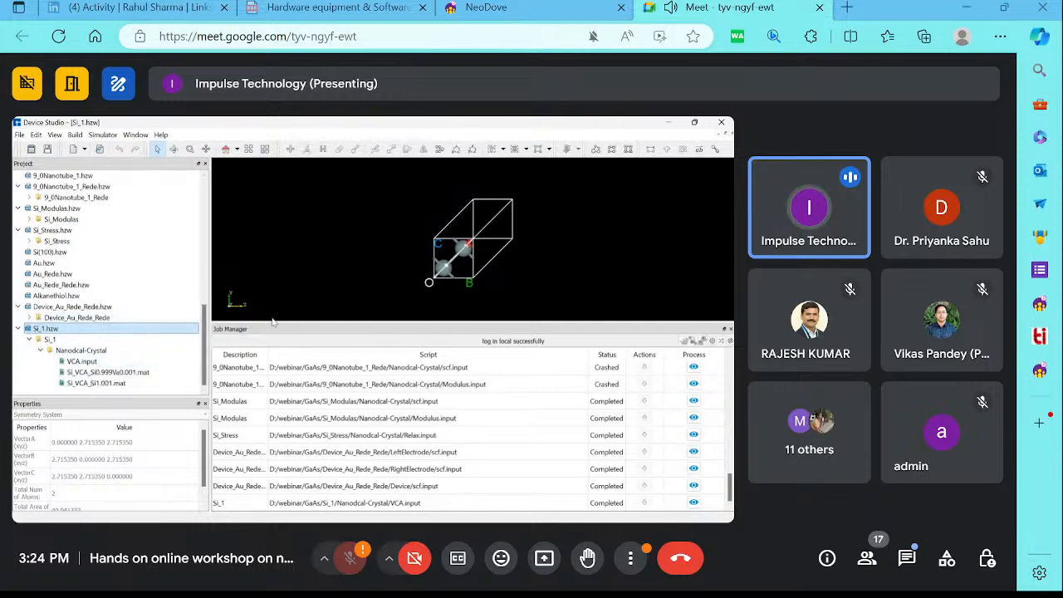
left_click_drag(272, 322, 262, 374)
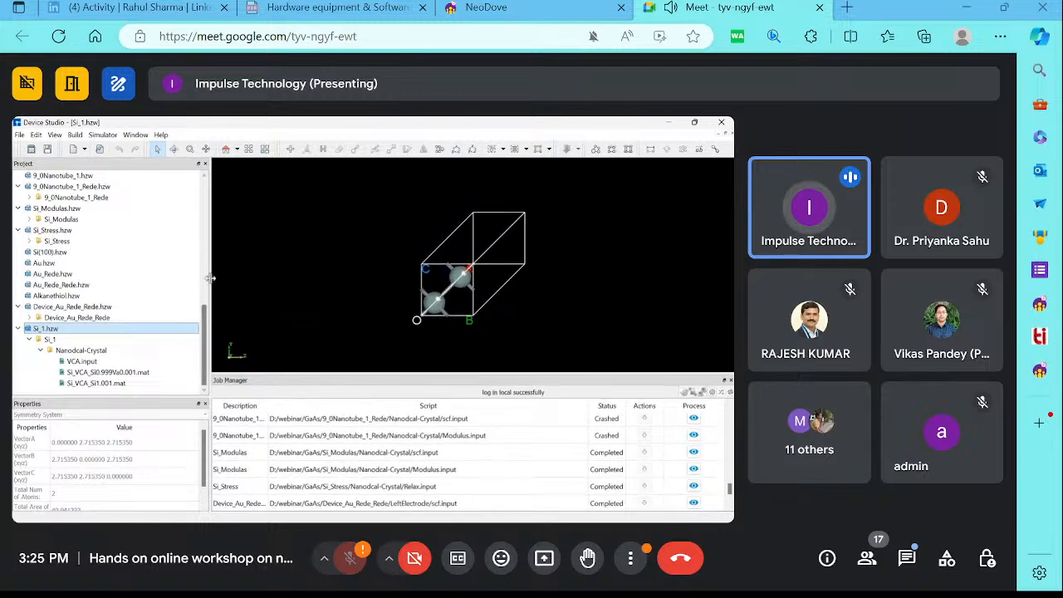
left_click_drag(197, 277, 192, 278)
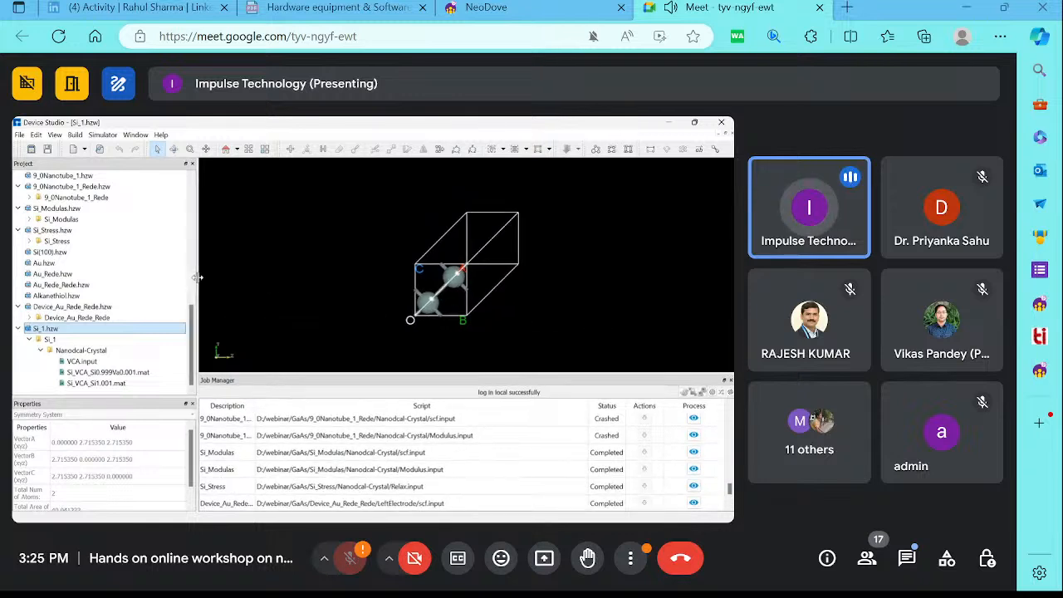
Import the Si(100) crystal structure from the local files into the project
left_click(19, 135)
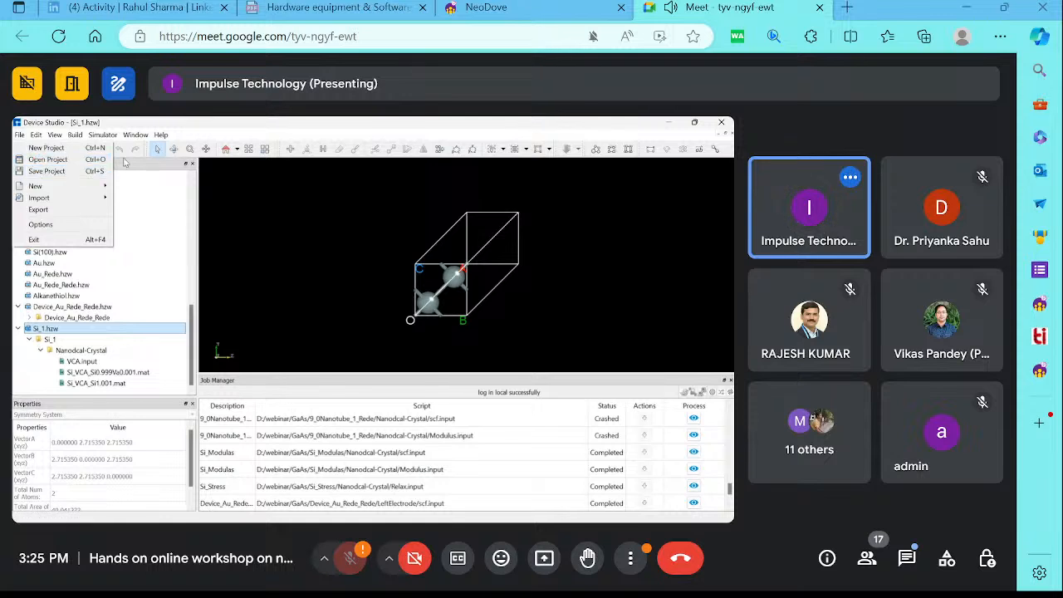
left_click(181, 172)
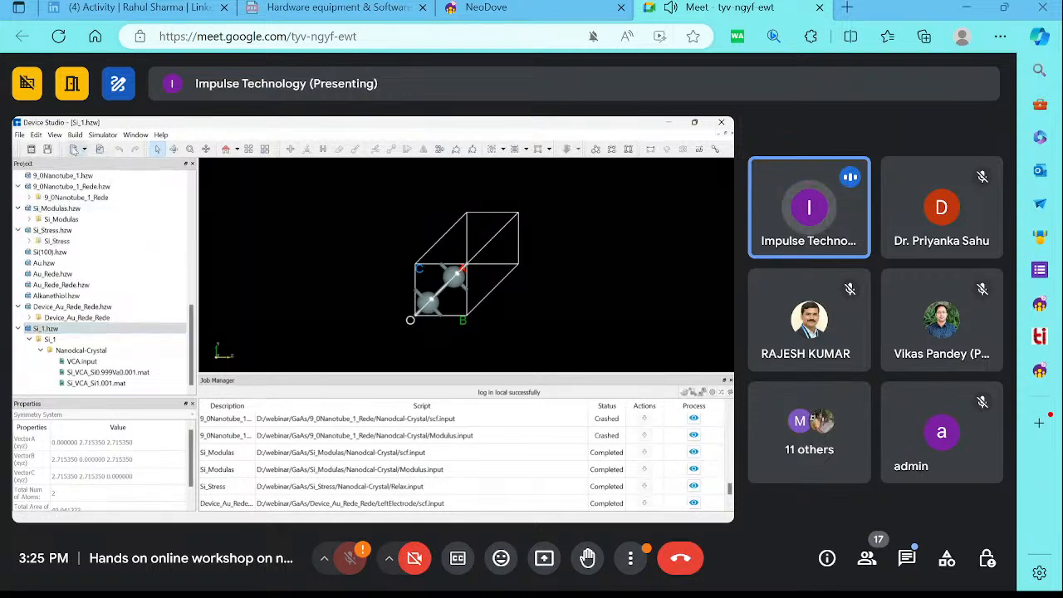
left_click(19, 134)
mouse_move(47, 199)
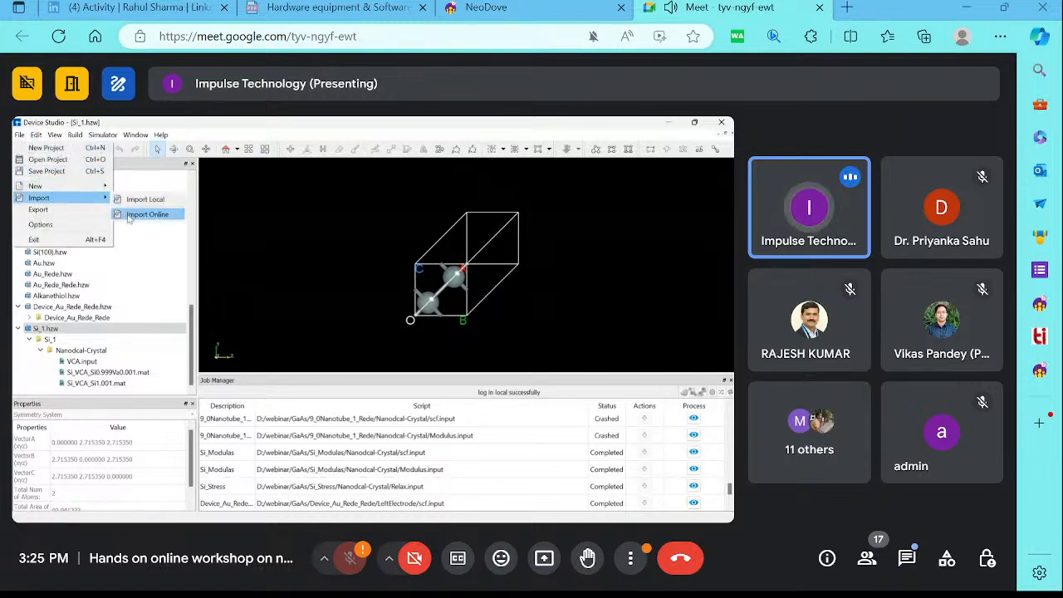
left_click(154, 207)
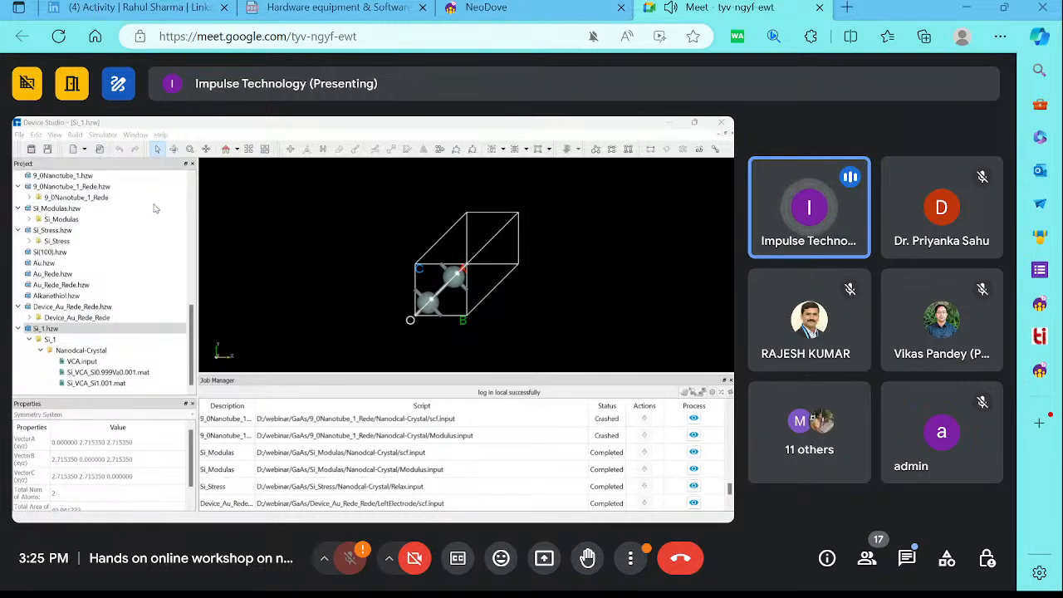
left_click(128, 146)
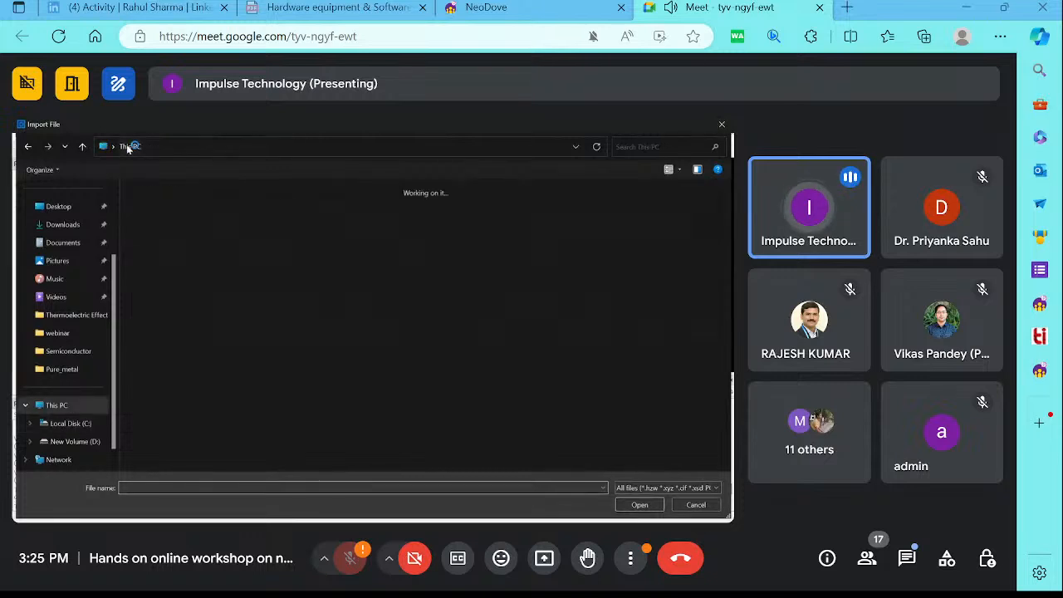
double_click(293, 212)
double_click(349, 224)
double_click(204, 244)
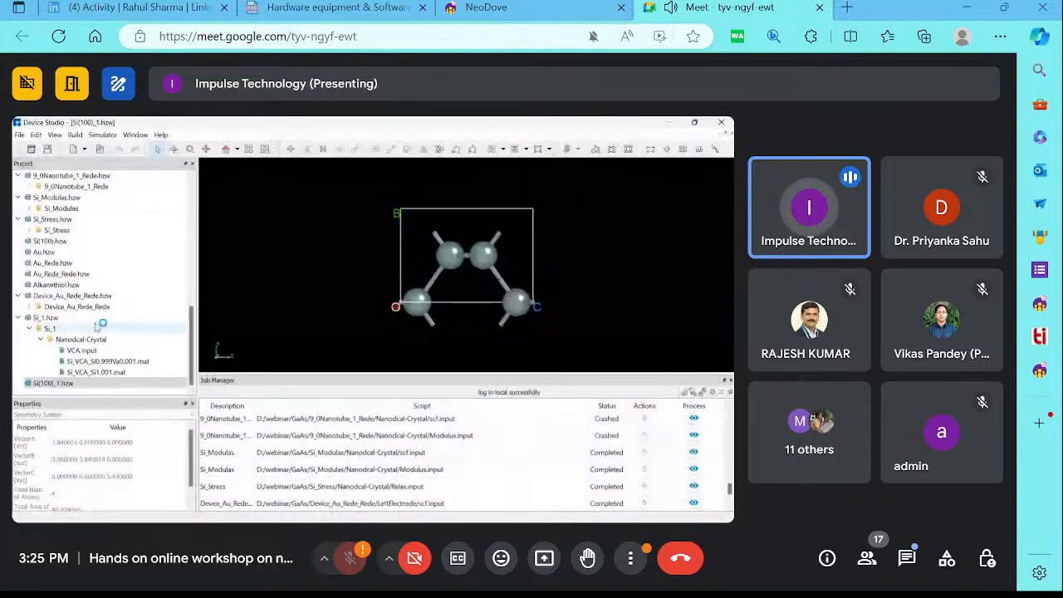
Collapse the Si_1 project entry and enlarge the Properties area for the imported Si(100) crystal
left_click(18, 319)
left_click_drag(357, 312, 314, 245)
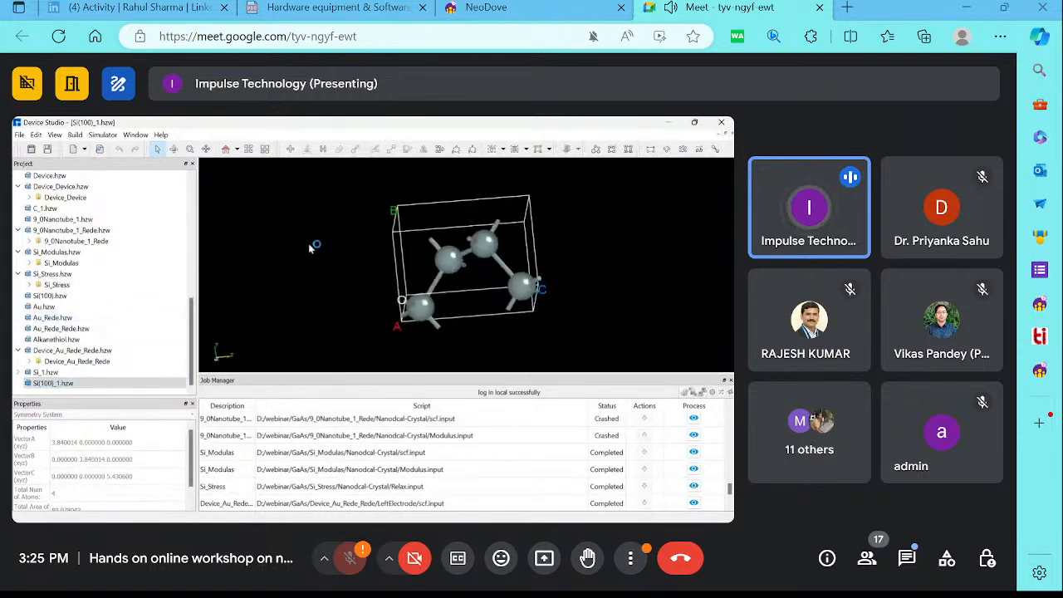
left_click(233, 150)
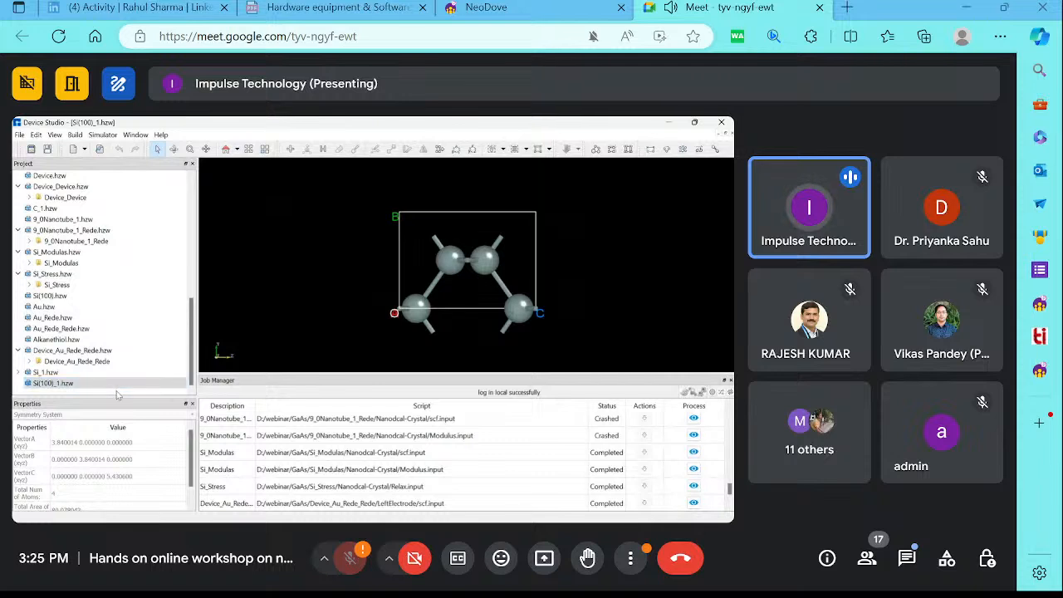
left_click_drag(118, 396, 120, 332)
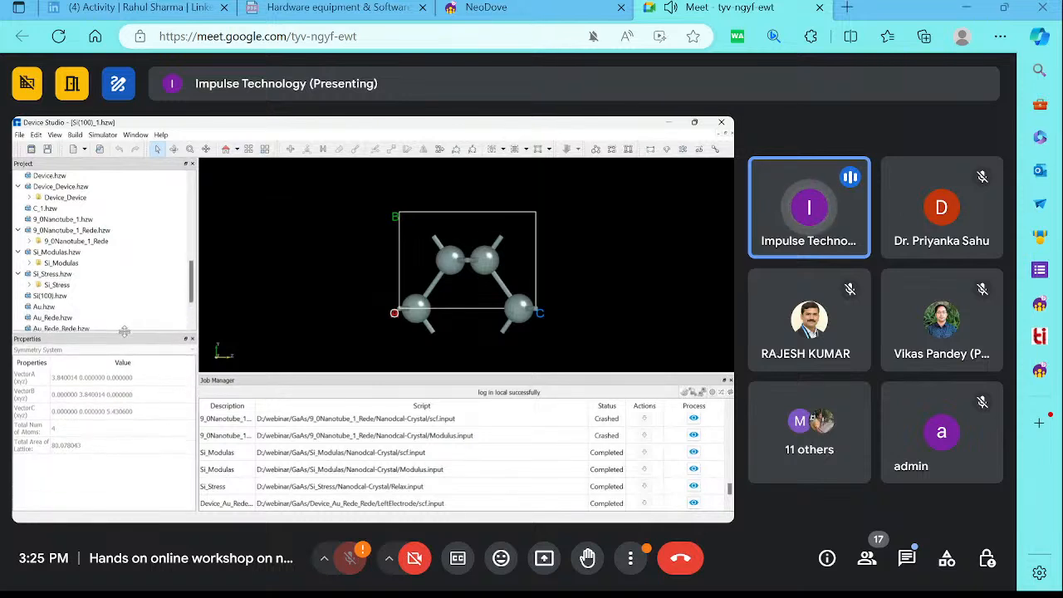
Inspect the element and X, Y, Z coordinates of each atom in the imported Si(100) cell
left_click(423, 311)
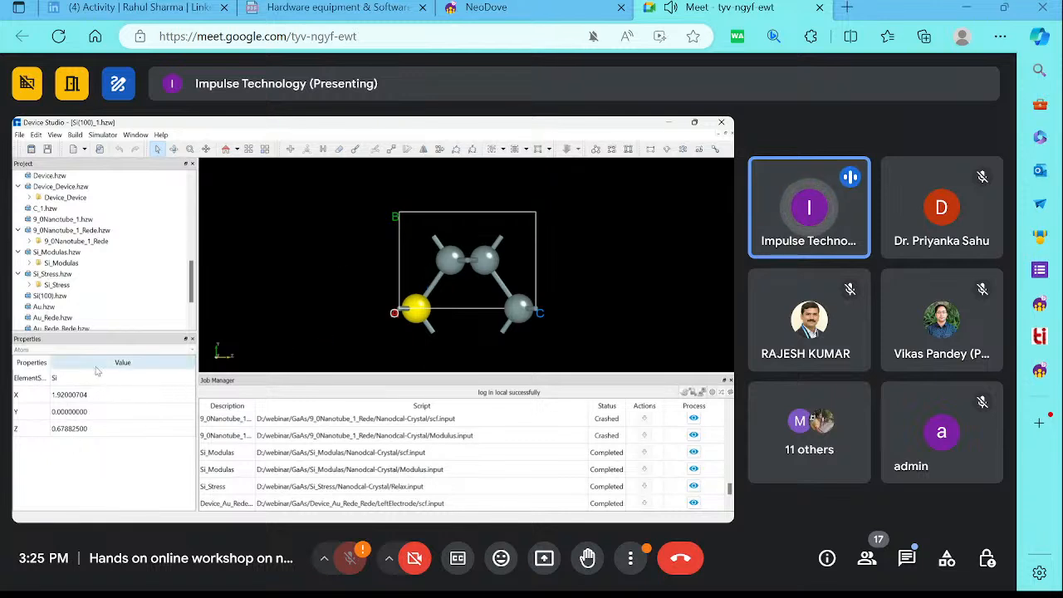
left_click(451, 256)
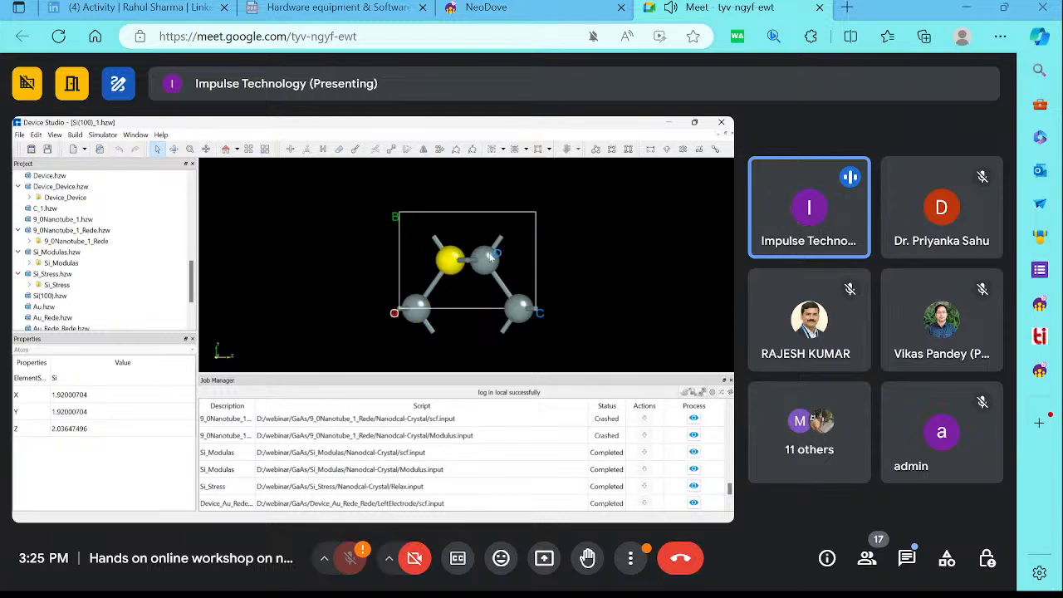
left_click(486, 259)
left_click(516, 308)
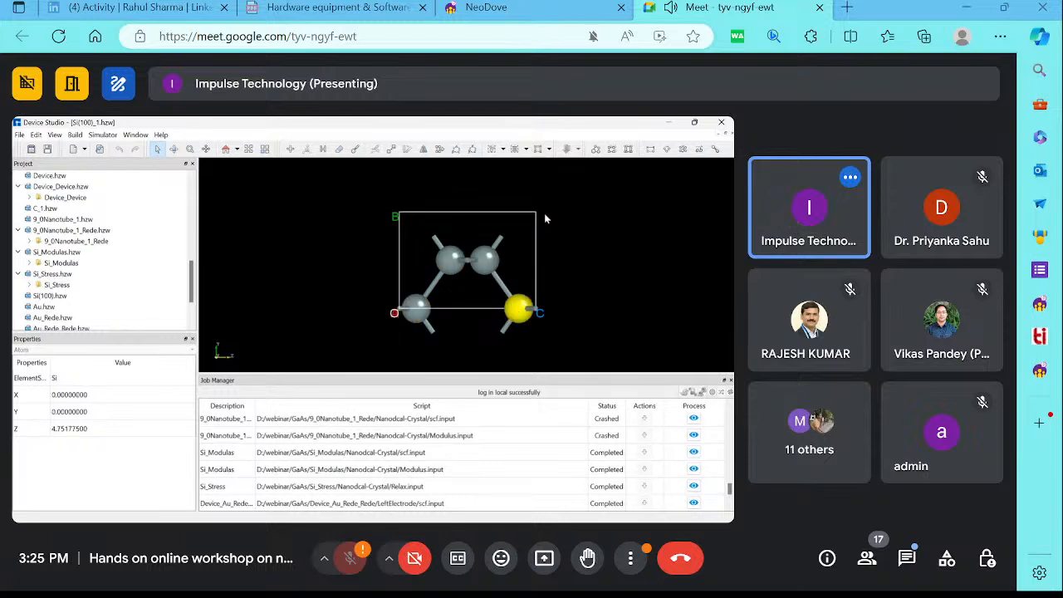
Redefine the imported Si(100) crystal with the w vector's c component set to 3, preview it and build it
scroll(108, 296, "down", 3)
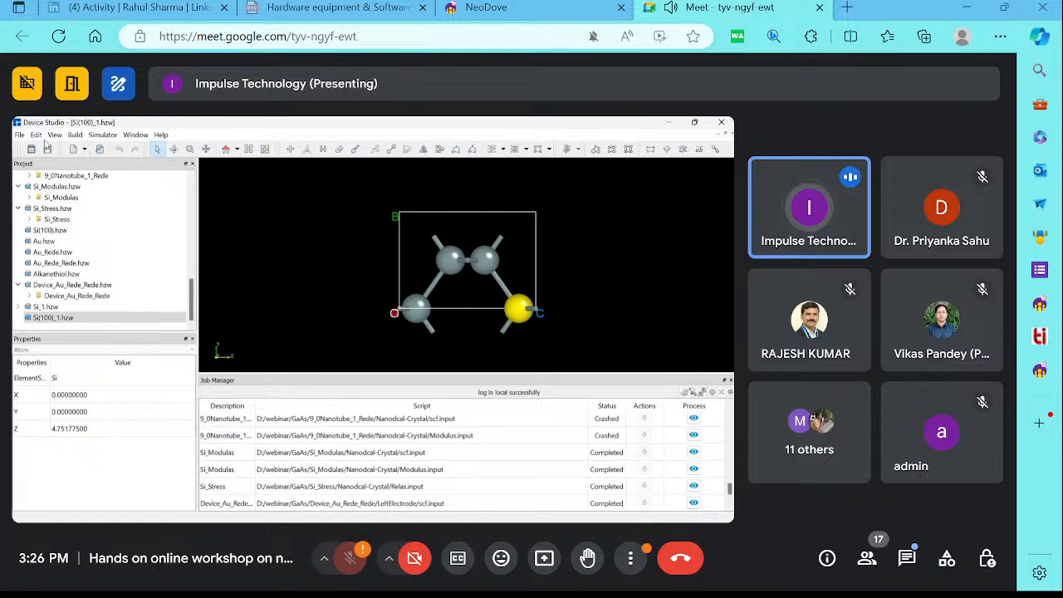
left_click(74, 135)
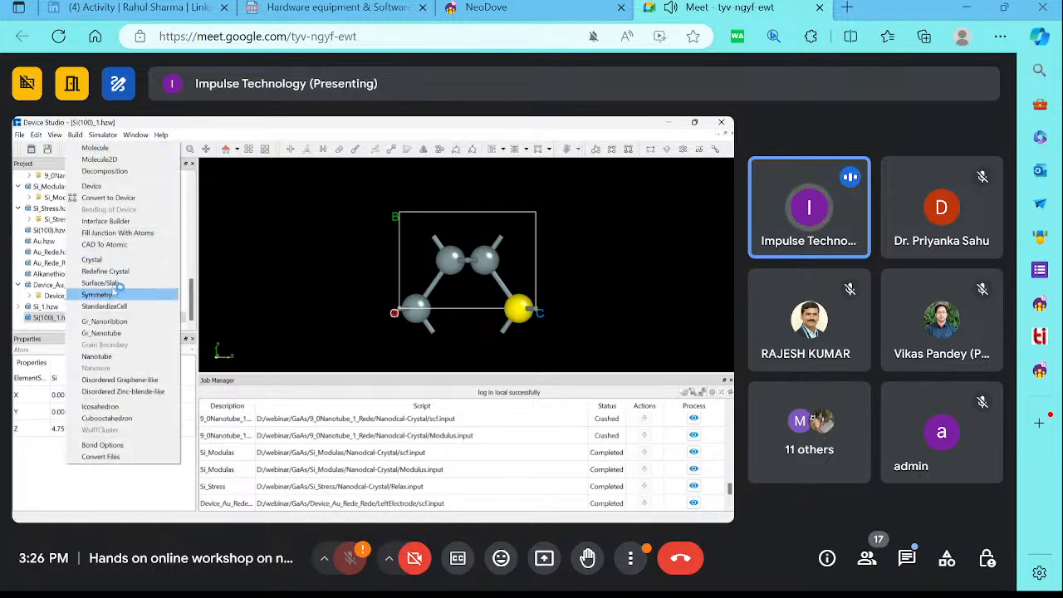
left_click(128, 274)
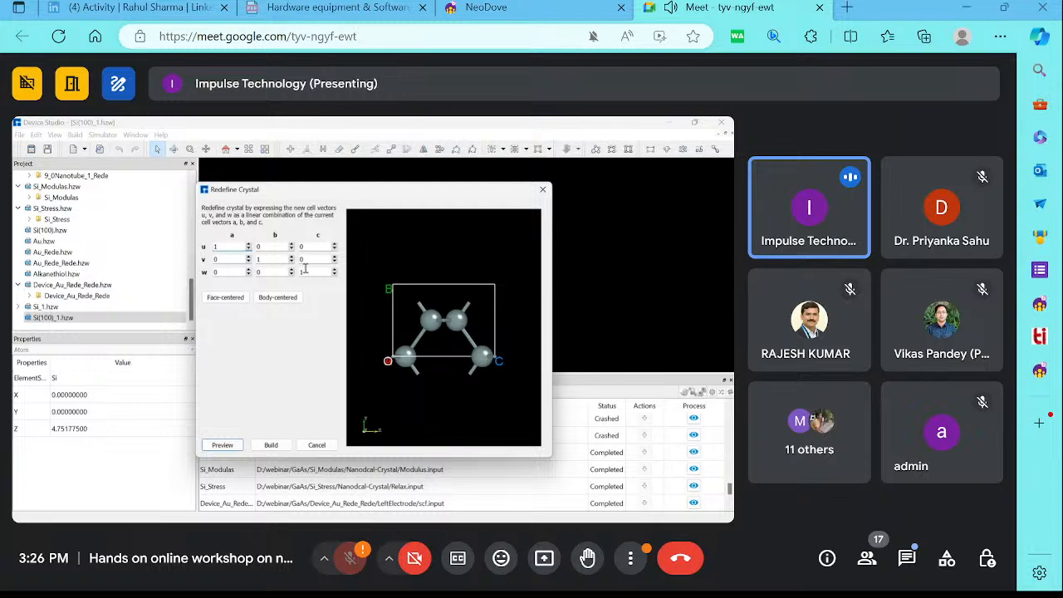
left_click_drag(340, 190, 210, 273)
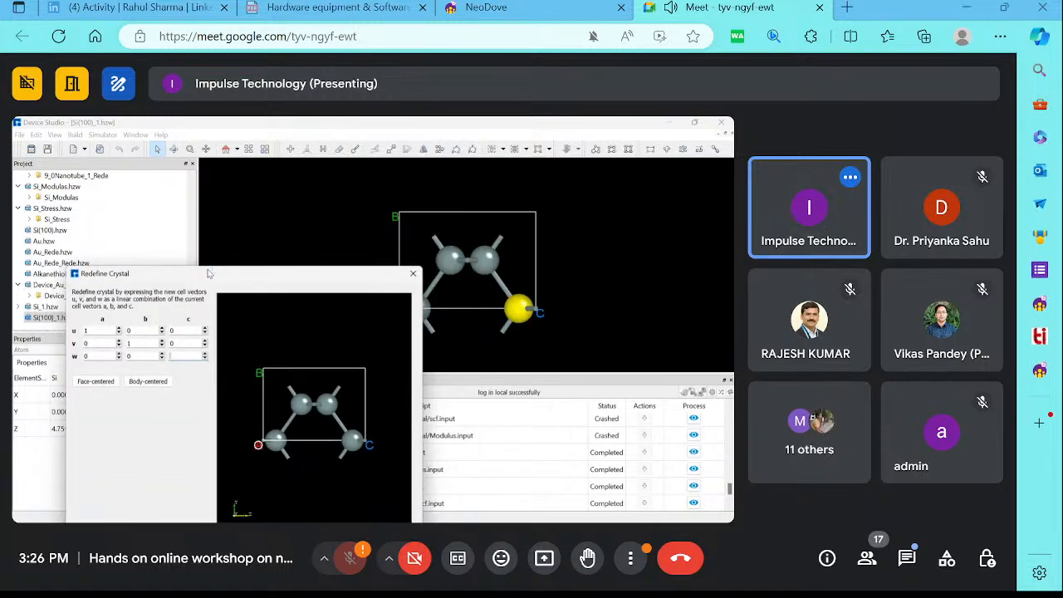
left_click_drag(220, 190, 220, 189)
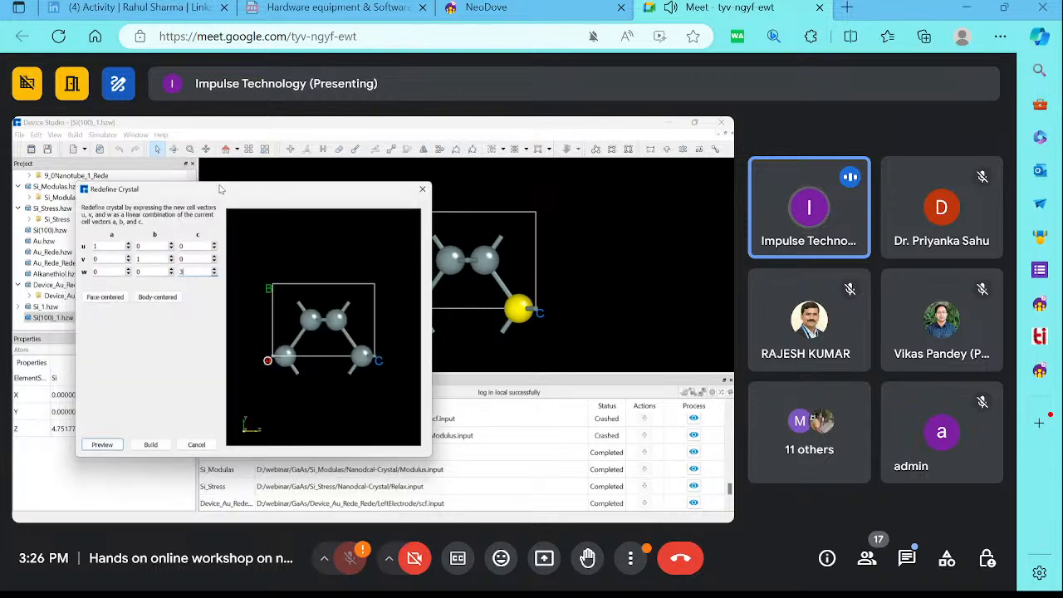
left_click(102, 444)
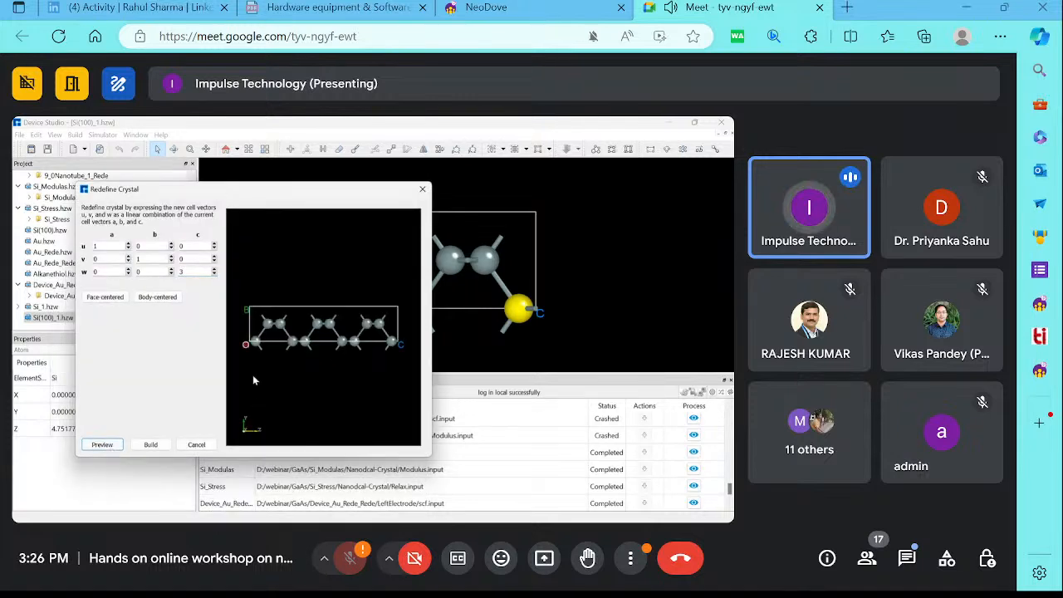
left_click_drag(278, 350, 299, 410)
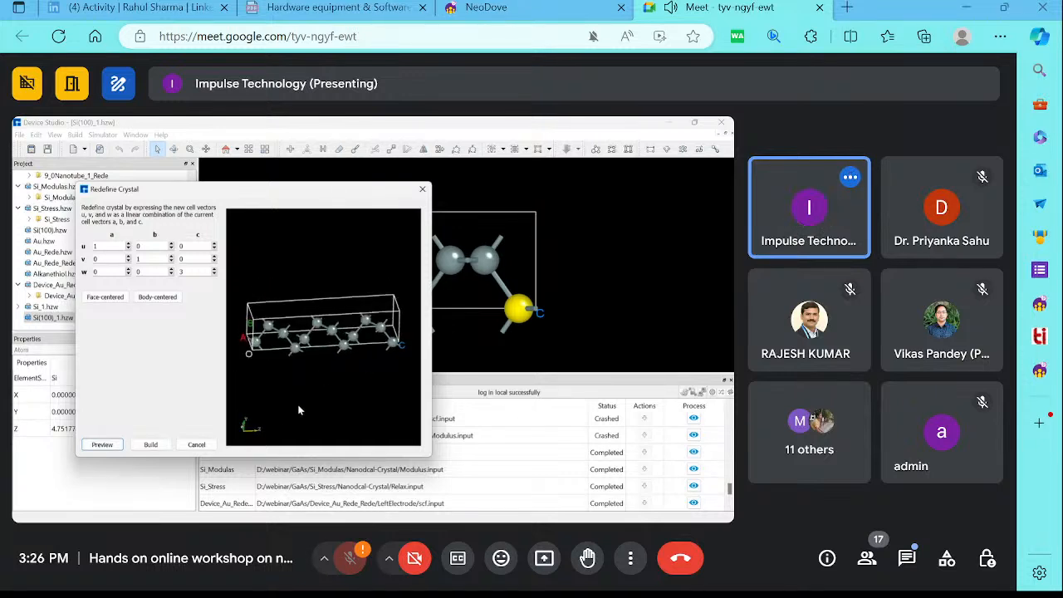
left_click(151, 444)
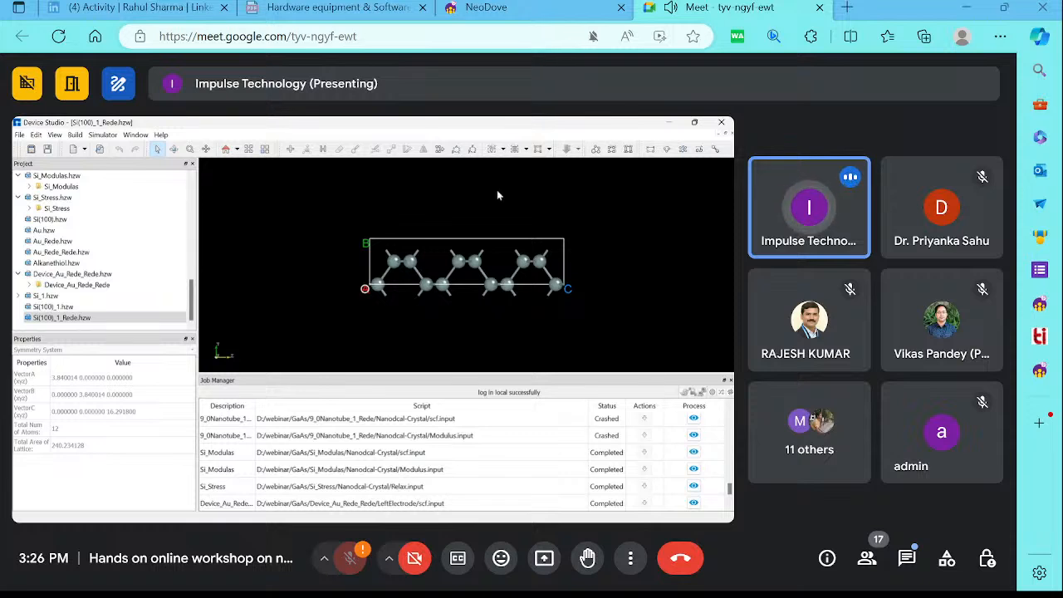
Convert the redefined Si(100) crystal to a device with left and right electrodes at z vectors of -5.4306 and 5.4306 Å
left_click(77, 136)
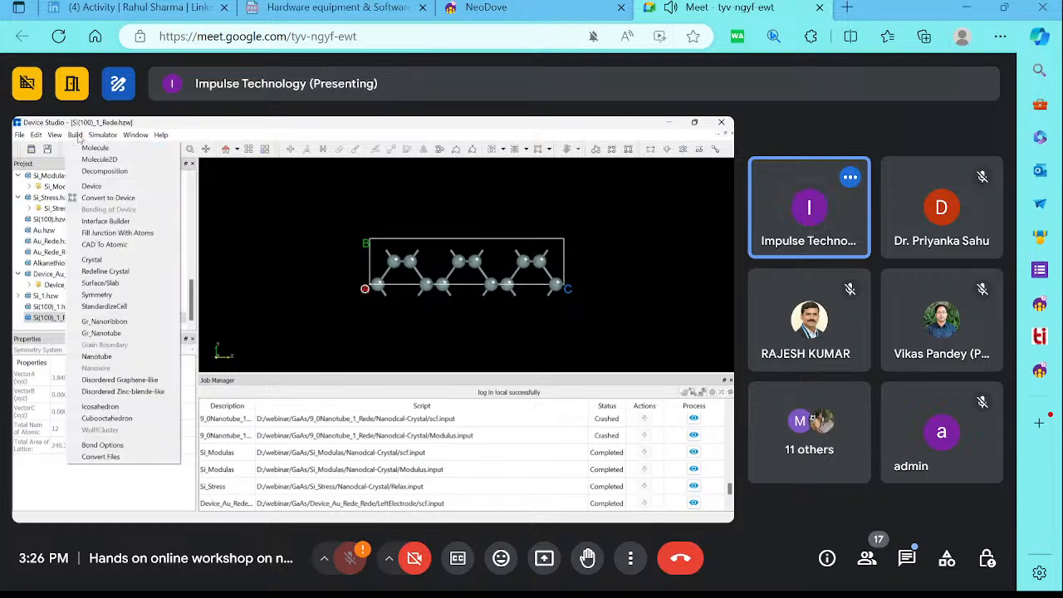
left_click(107, 198)
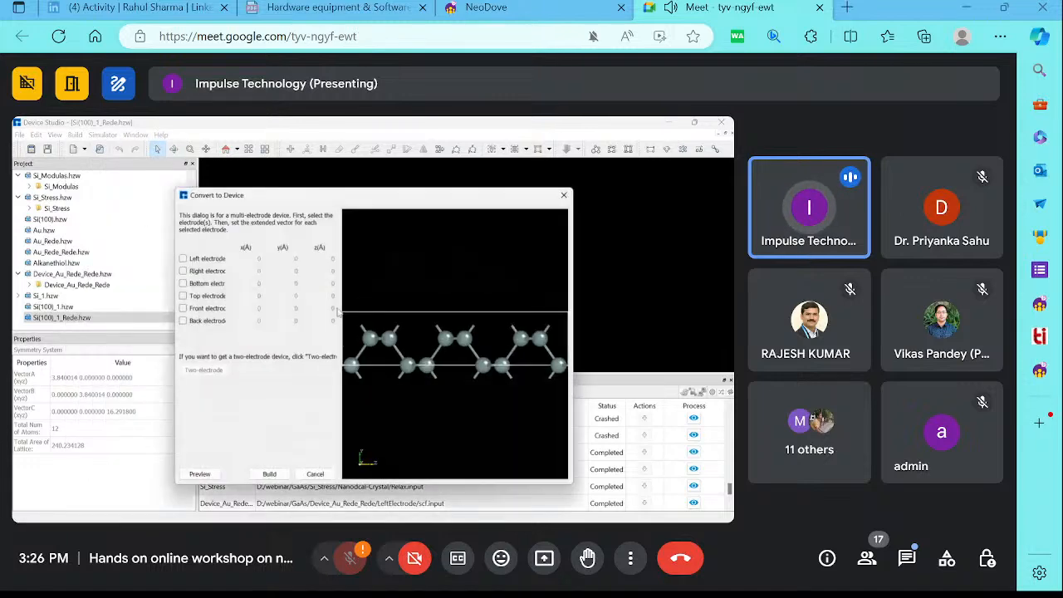
left_click(205, 259)
left_click(203, 272)
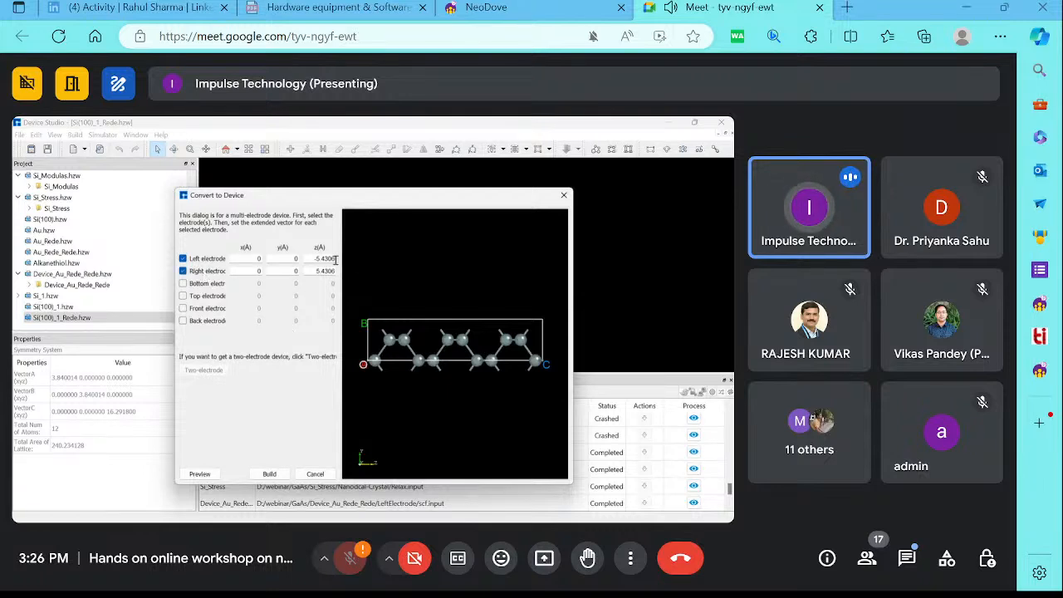
left_click_drag(315, 258, 331, 258)
left_click(200, 474)
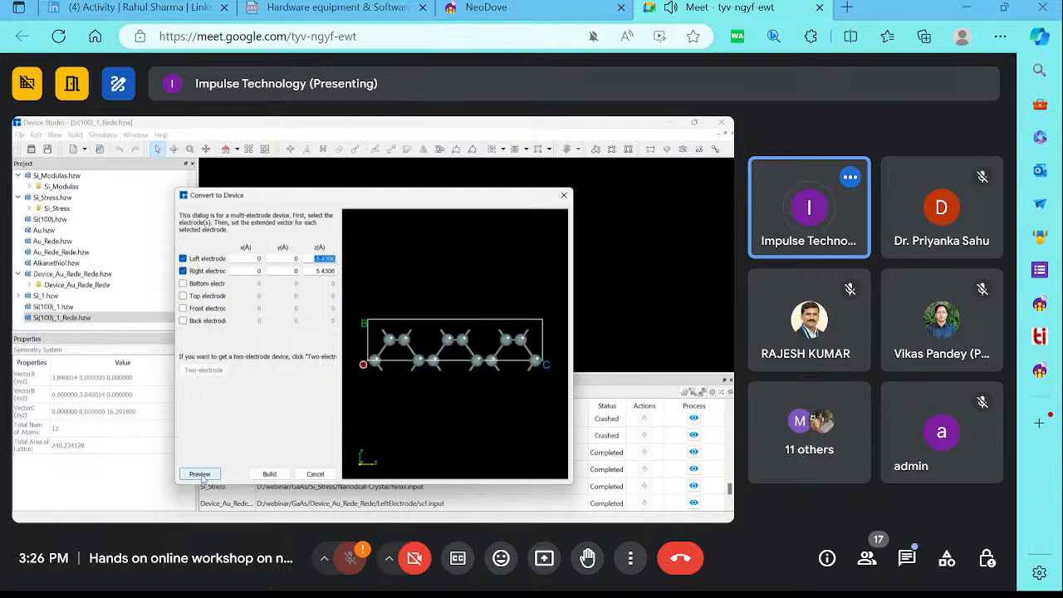
left_click_drag(479, 398, 437, 423)
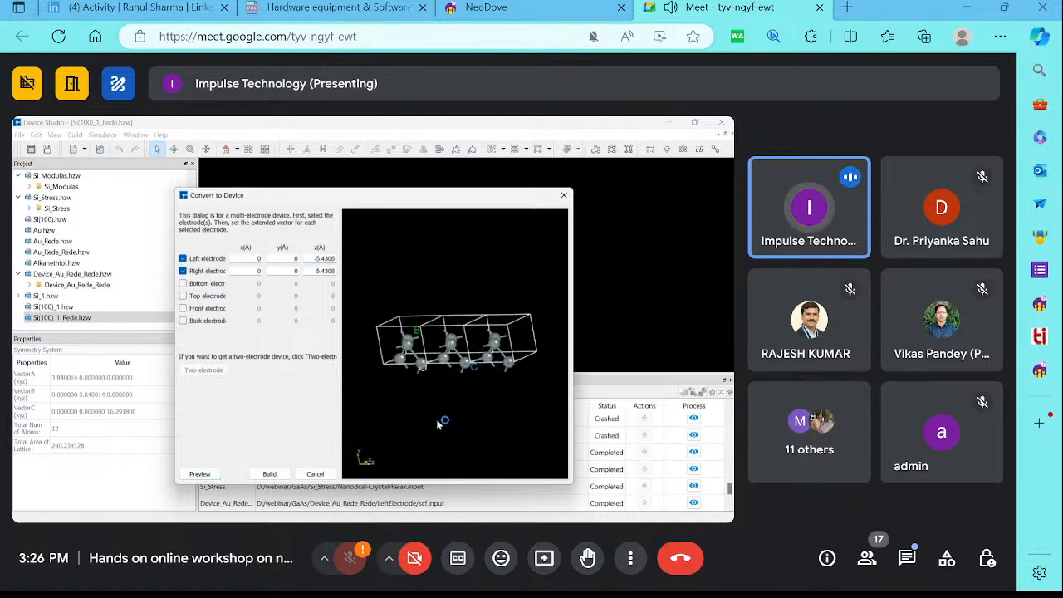
left_click(270, 474)
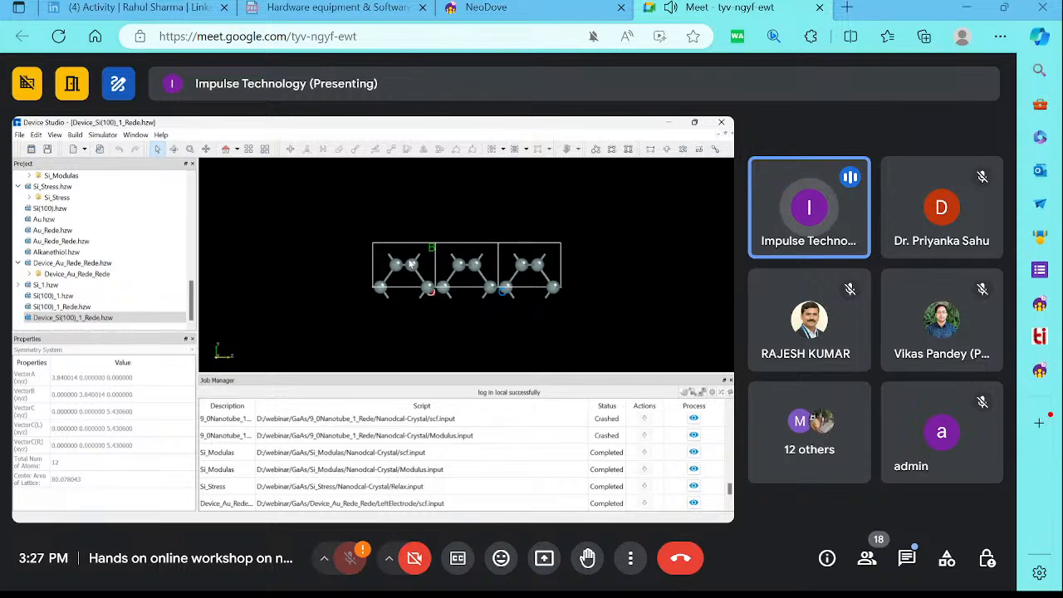
Add a Nanodcal buffer of about 70.598 Å on the left electrode side of the Si(100) device, none on the right, and build it
left_click(103, 136)
mouse_move(117, 153)
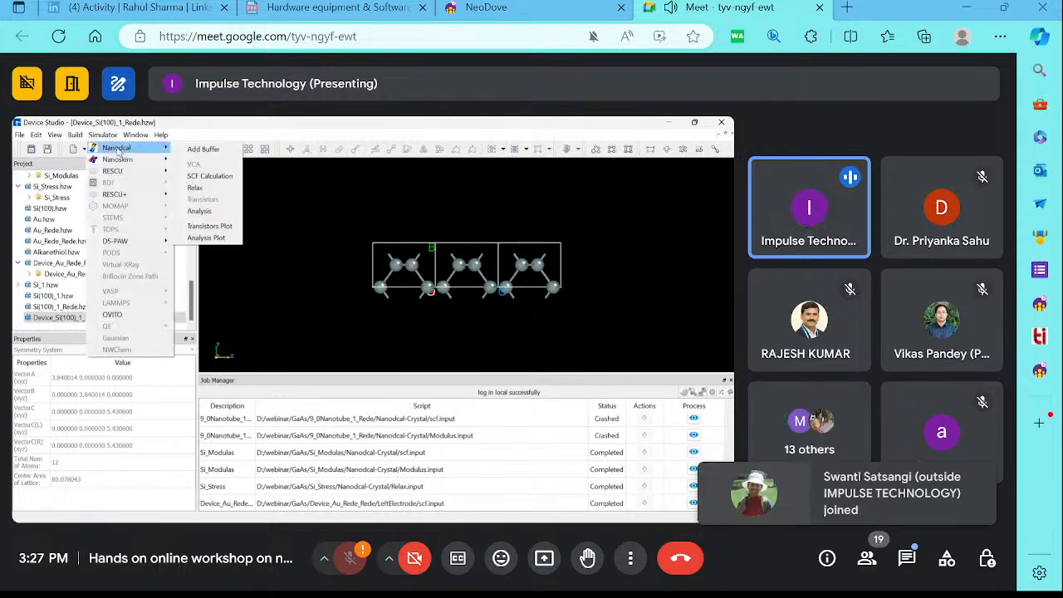
left_click(200, 151)
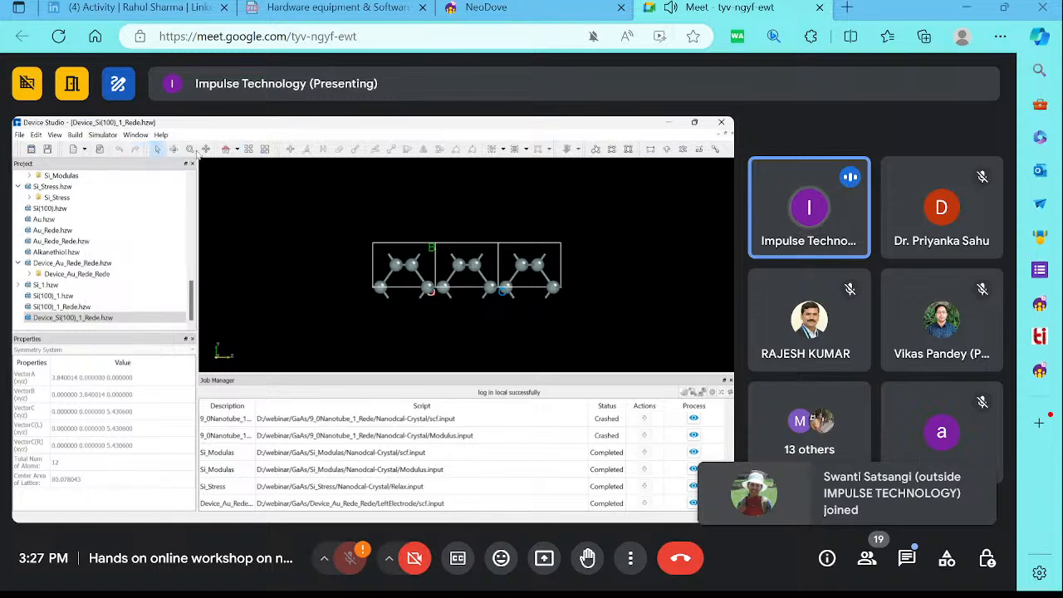
left_click_drag(326, 198, 377, 328)
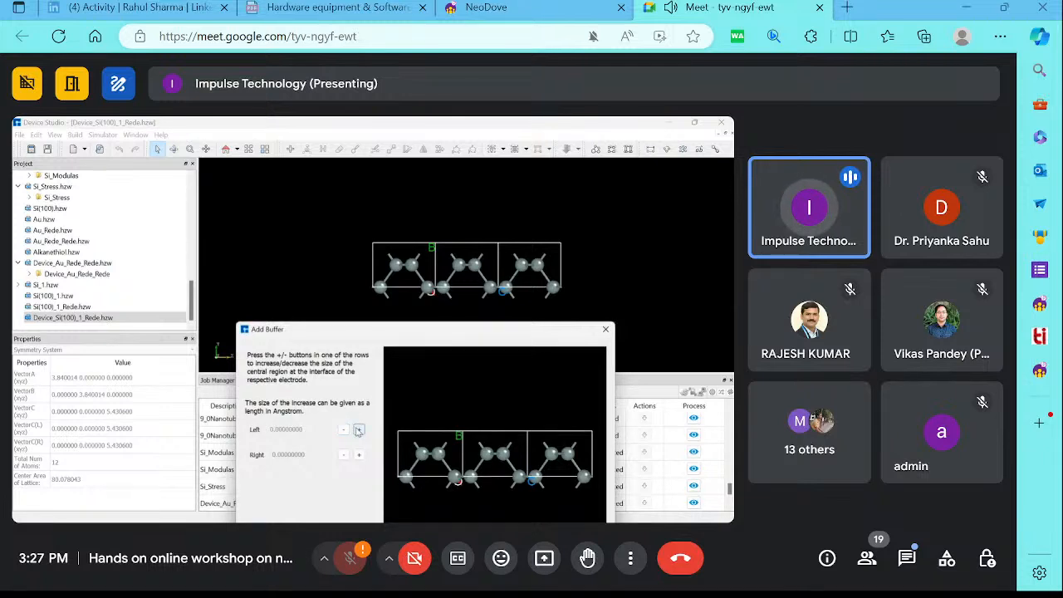
left_click(358, 430)
left_click(358, 430)
left_click(359, 430)
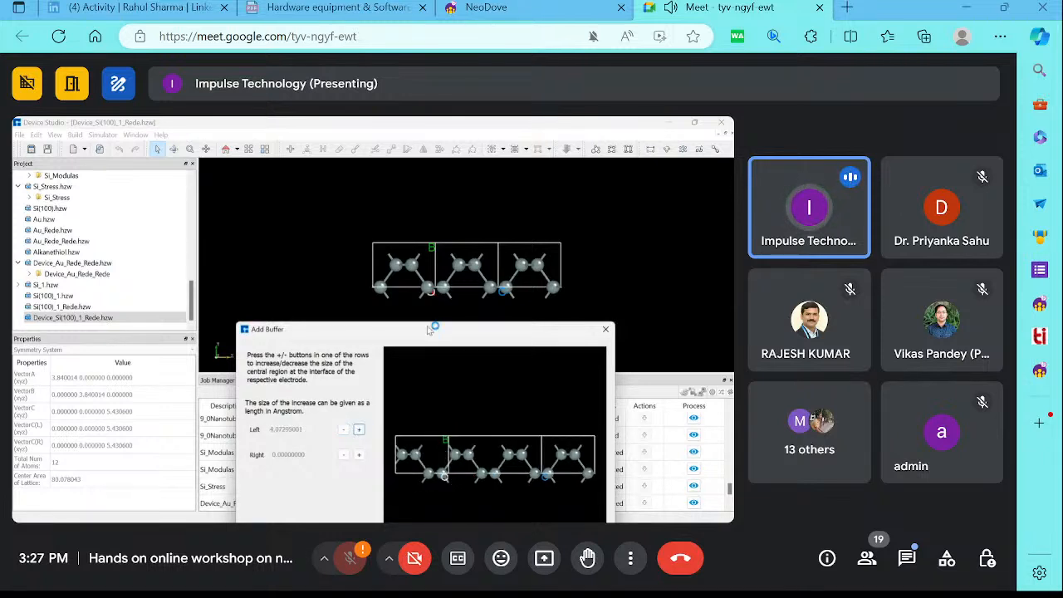
left_click_drag(431, 327, 350, 220)
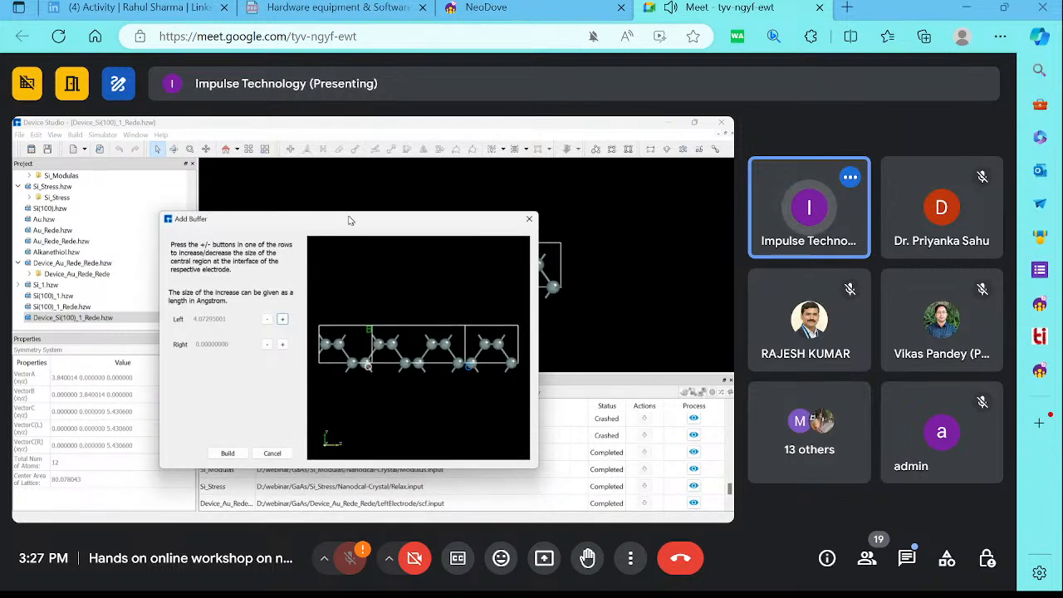
left_click(282, 319)
left_click(282, 320)
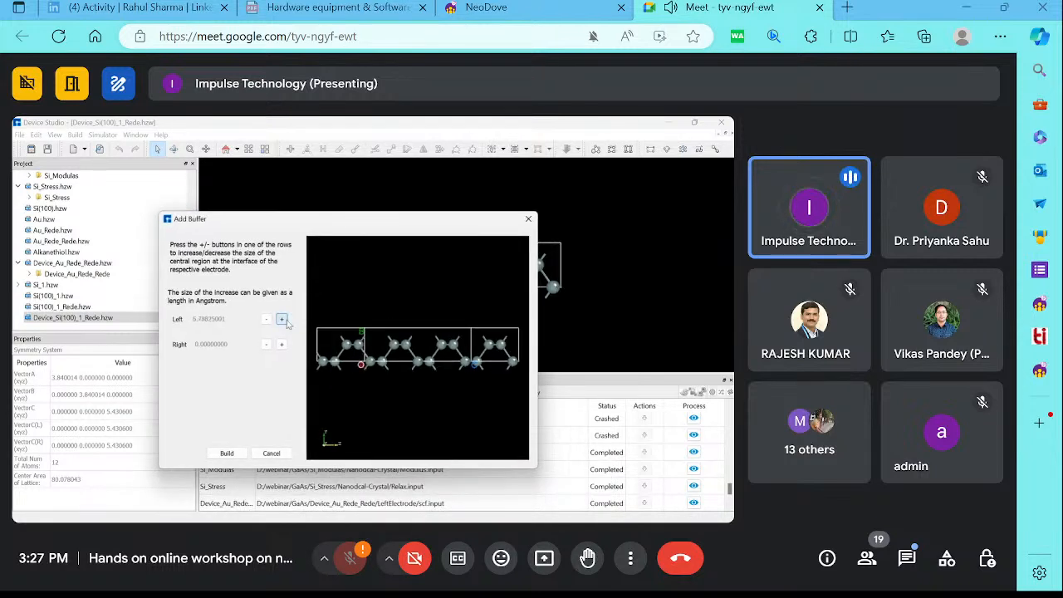
left_click(283, 320)
left_click(282, 319)
left_click(282, 320)
left_click(282, 319)
left_click(283, 320)
left_click(283, 320)
left_click(283, 320)
left_click(282, 320)
left_click(283, 319)
left_click(282, 319)
left_click(283, 320)
left_click(282, 320)
left_click(282, 320)
left_click(282, 319)
left_click(282, 319)
left_click(282, 320)
left_click(282, 320)
left_click(282, 319)
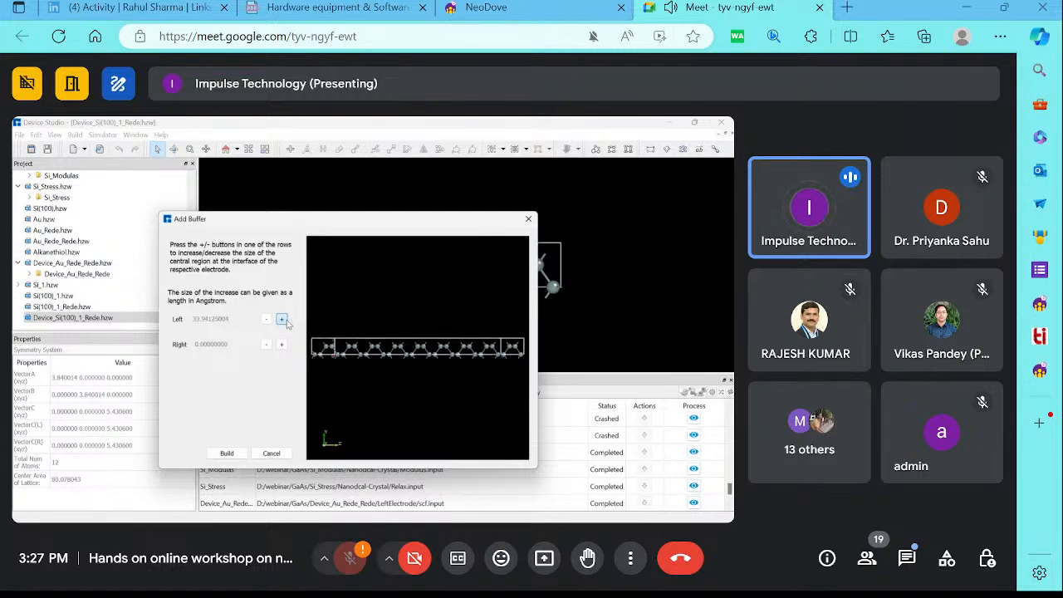
left_click(282, 320)
left_click(282, 320)
left_click(283, 320)
left_click(282, 320)
left_click(282, 320)
left_click(283, 319)
left_click(282, 320)
left_click(282, 320)
left_click(282, 320)
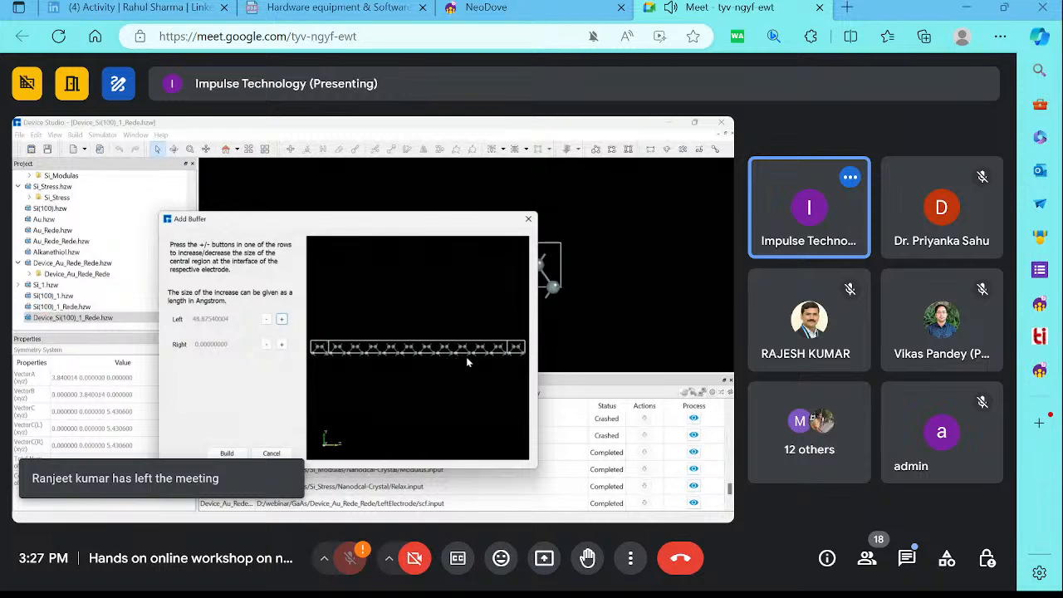
left_click(283, 320)
left_click(283, 320)
left_click(283, 321)
left_click(283, 321)
left_click(283, 321)
left_click(283, 320)
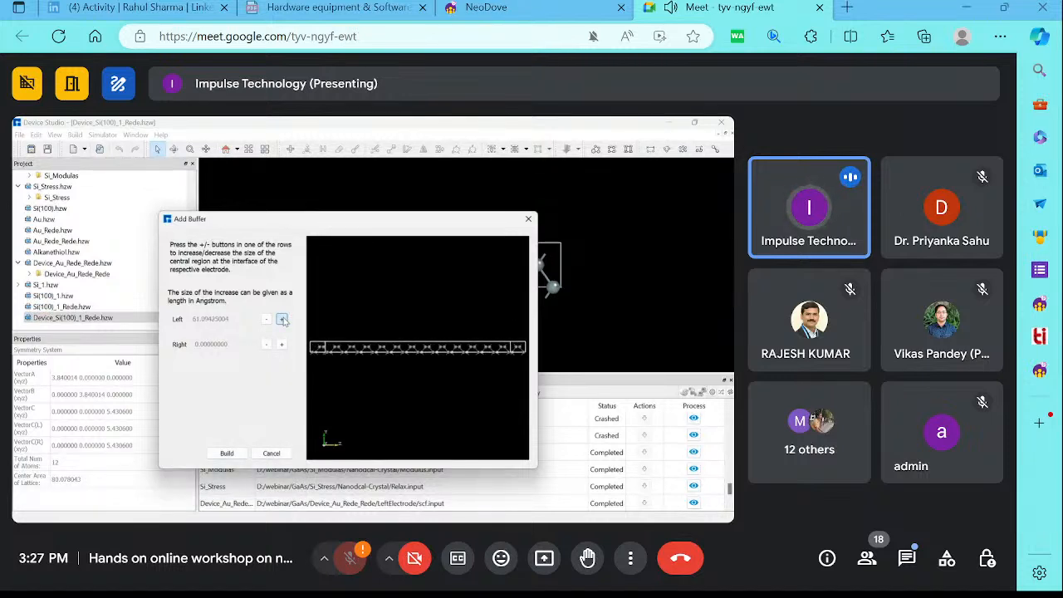
left_click(283, 321)
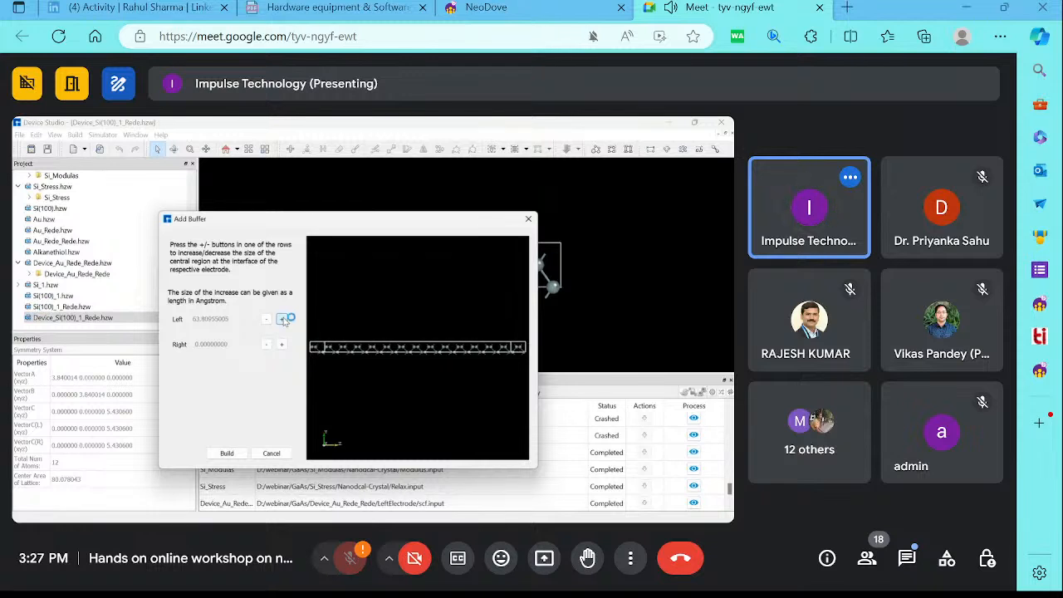
left_click(283, 320)
left_click(283, 321)
left_click(283, 320)
left_click(284, 320)
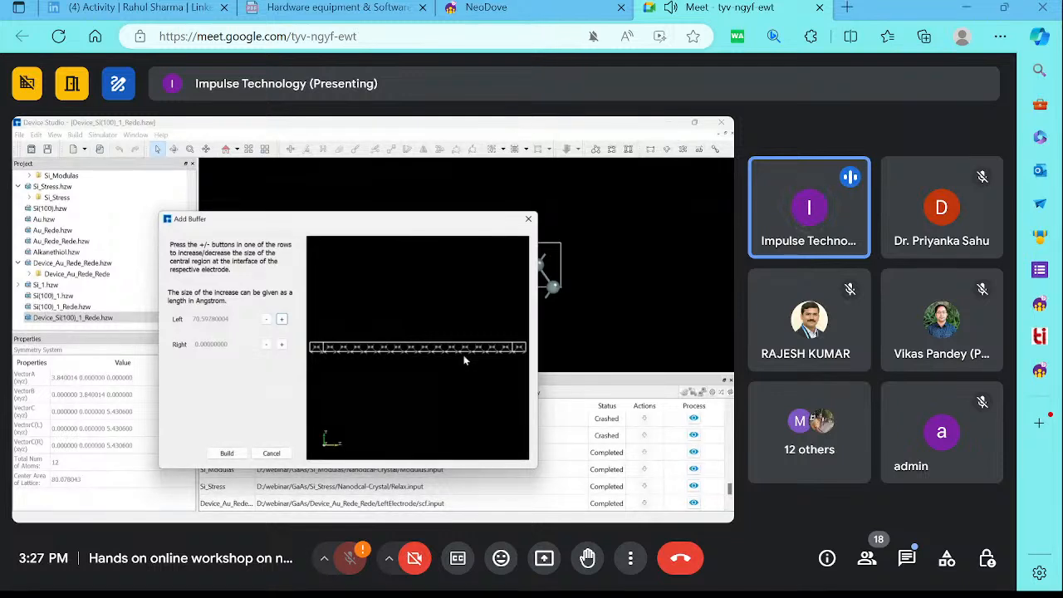
left_click(227, 453)
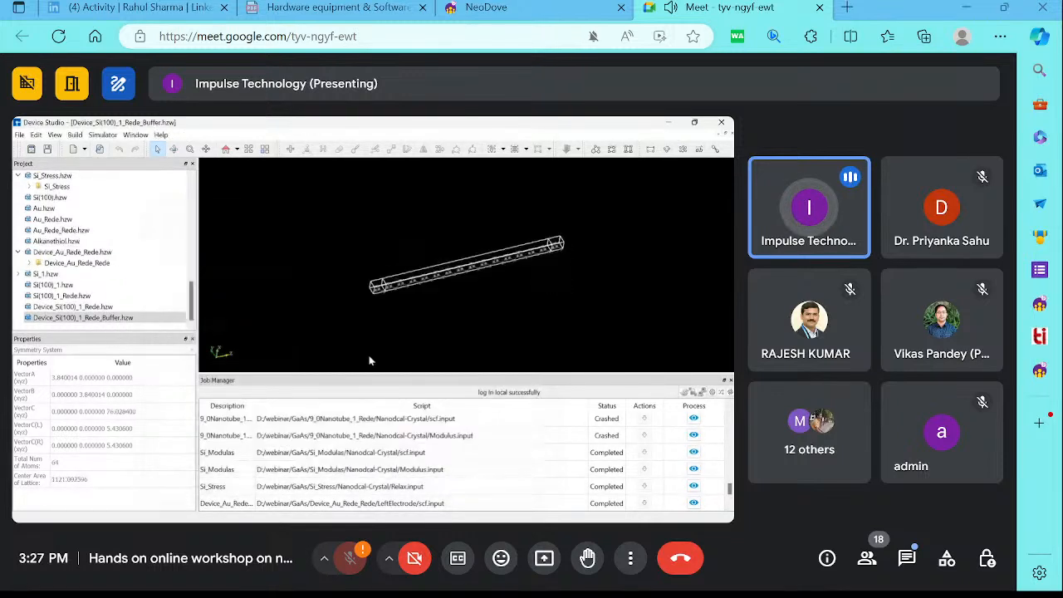
Examine the buffered Si(100) device close up from tilted angles and from the default view
scroll(444, 260, "up", 4)
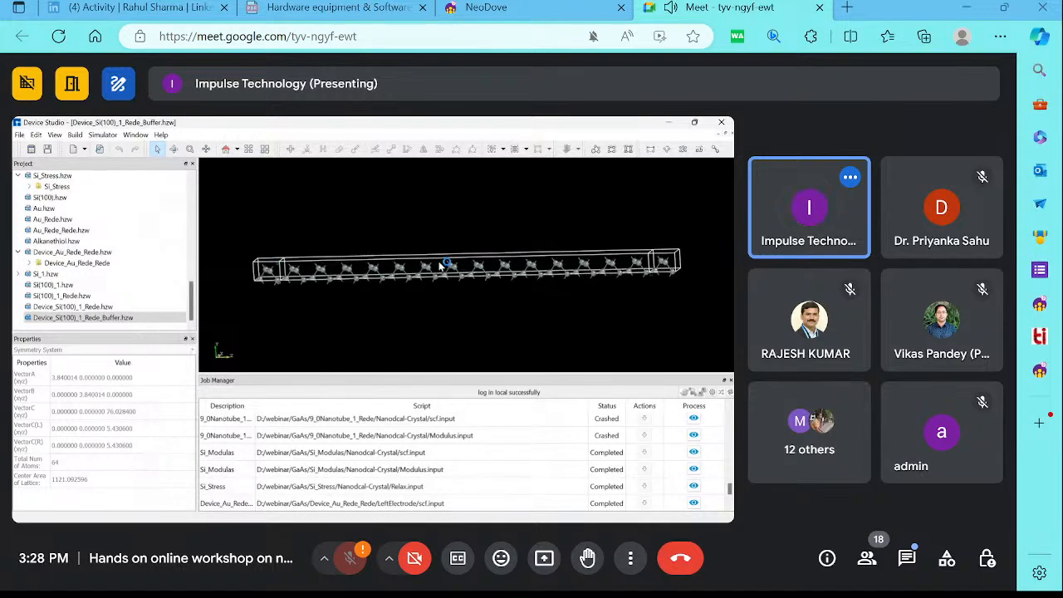
left_click_drag(365, 218, 397, 318)
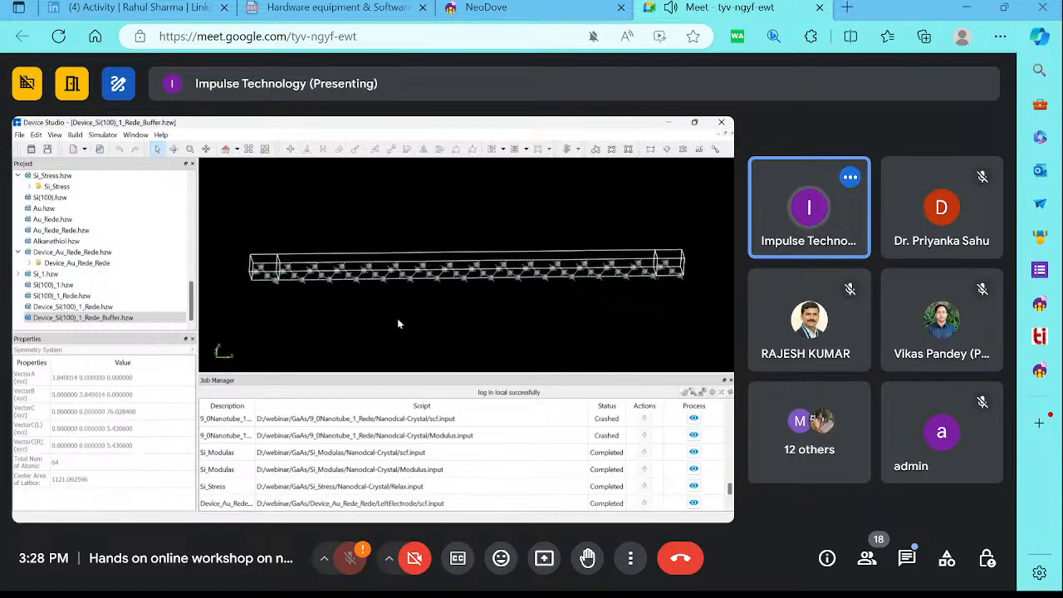
left_click(226, 150)
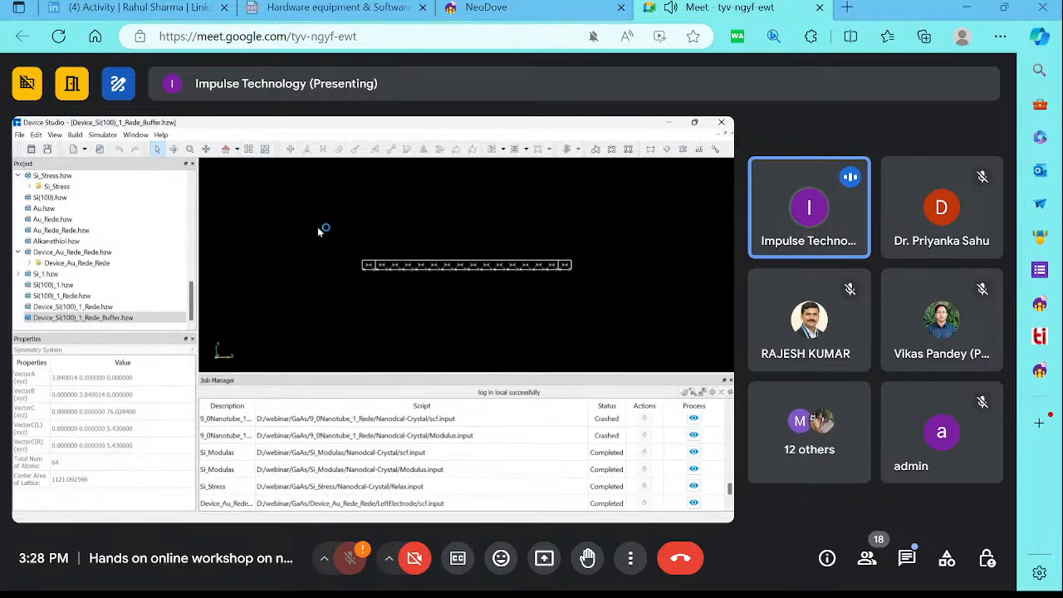
scroll(348, 285, "up", 4)
left_click_drag(345, 288, 314, 298)
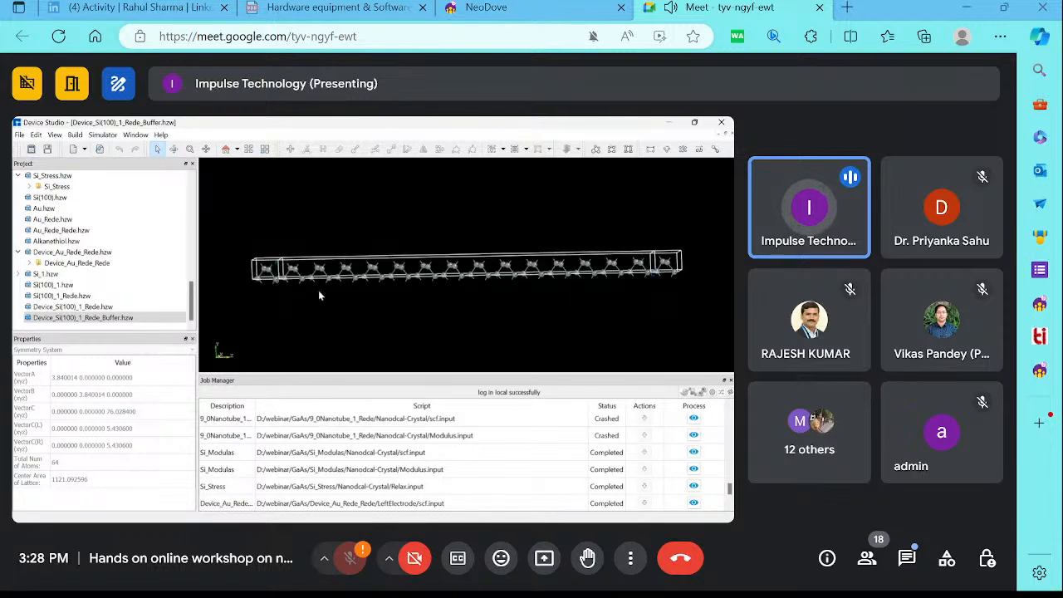
scroll(353, 247, "down", 2)
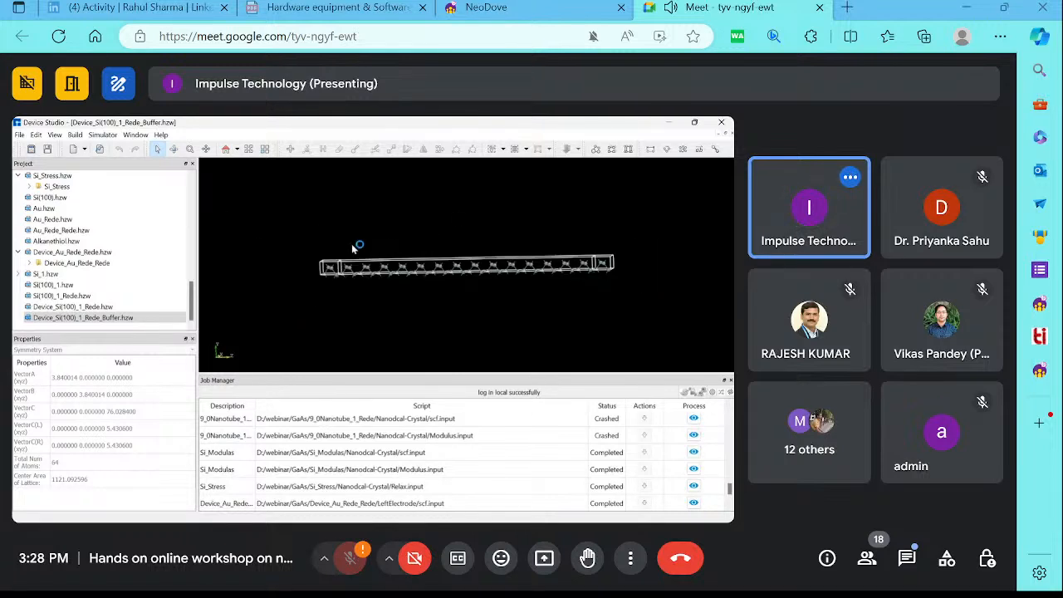
left_click(225, 149)
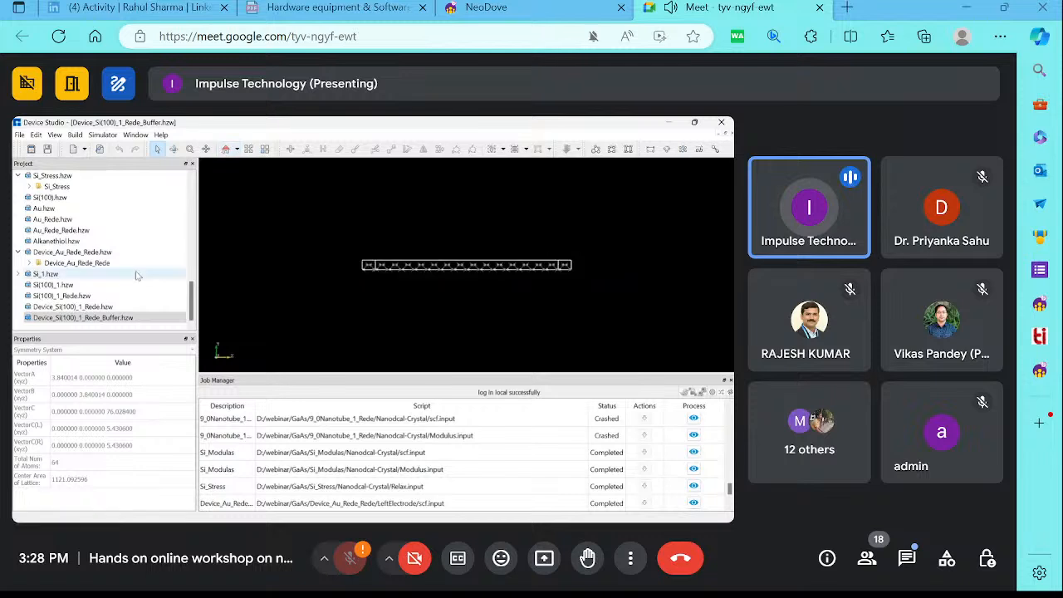
scroll(294, 257, "up", 2)
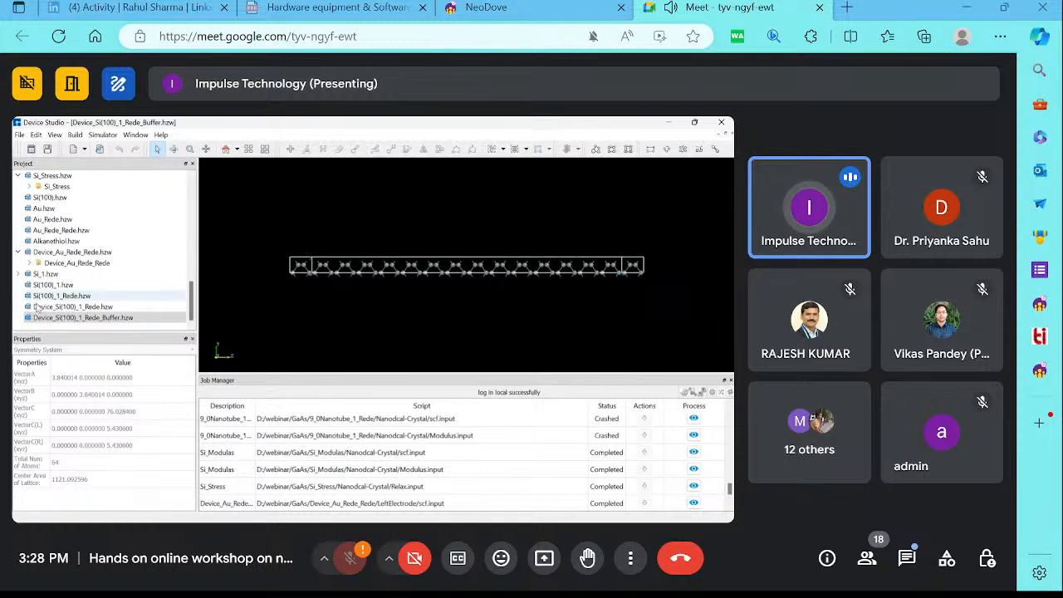
Expand the Device_Au_Rede_Rede folder in the project to view its Device, LeftElectrode and RightElectrode entries
left_click(105, 135)
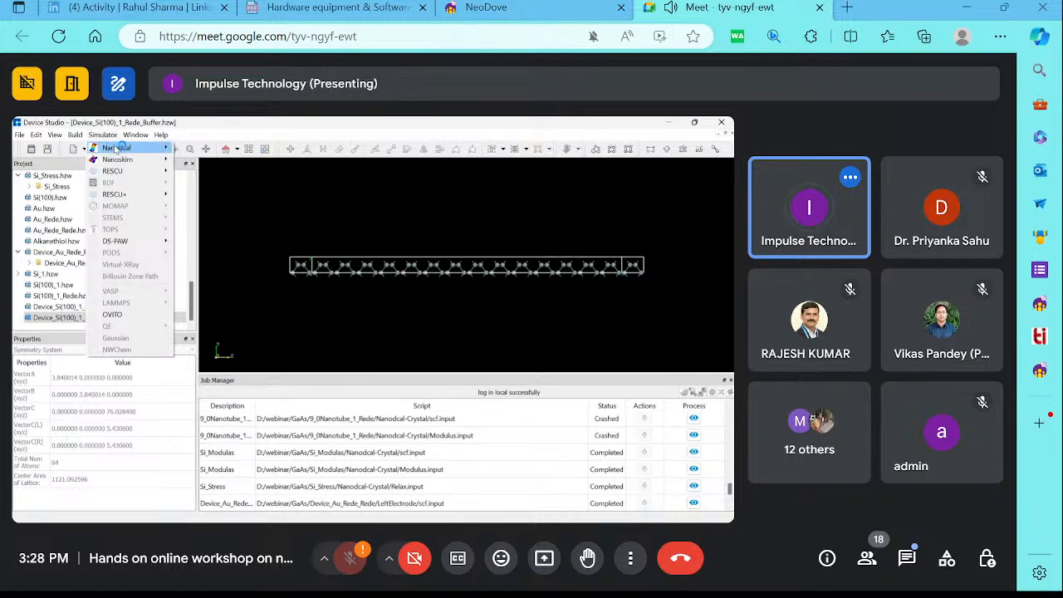
mouse_move(116, 147)
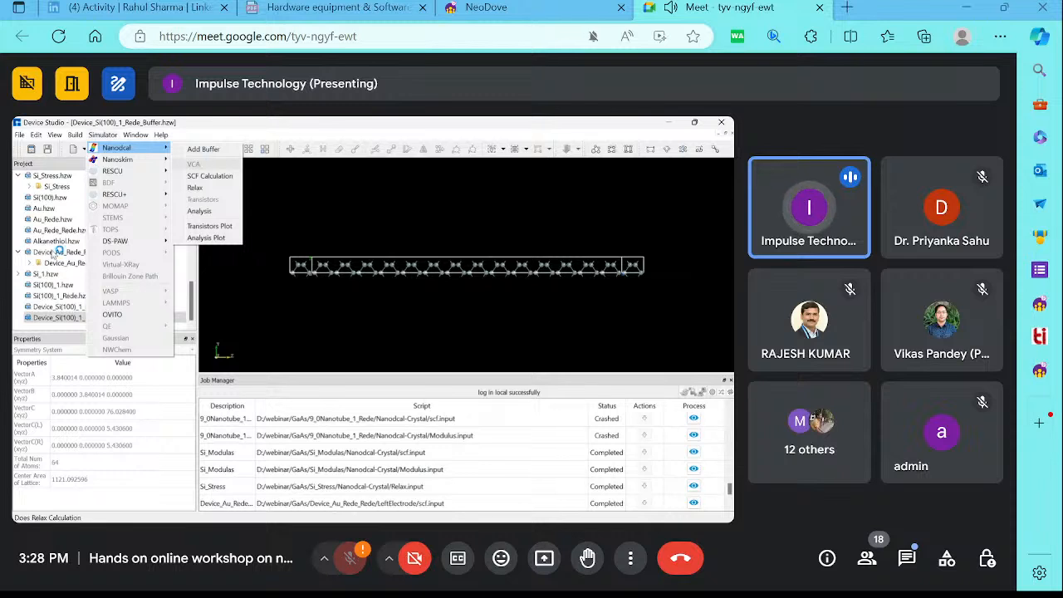
left_click(29, 263)
scroll(57, 310, "down", 1)
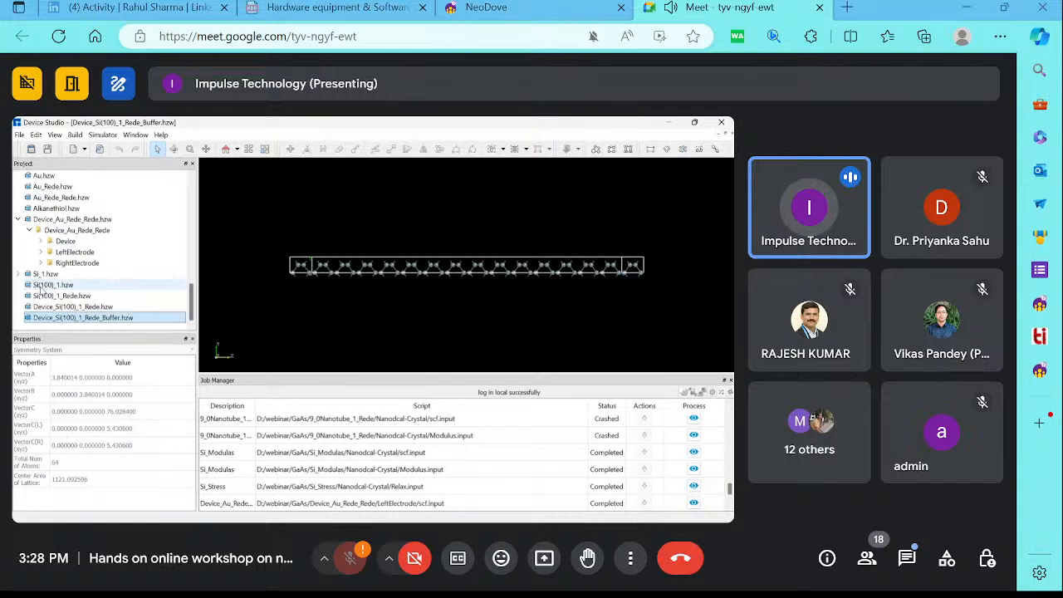
Highlight all the Si atoms of Device_Si(100)_1_Rede_Buffer and clear the selection again
left_click_drag(260, 238, 652, 342)
left_click(342, 303)
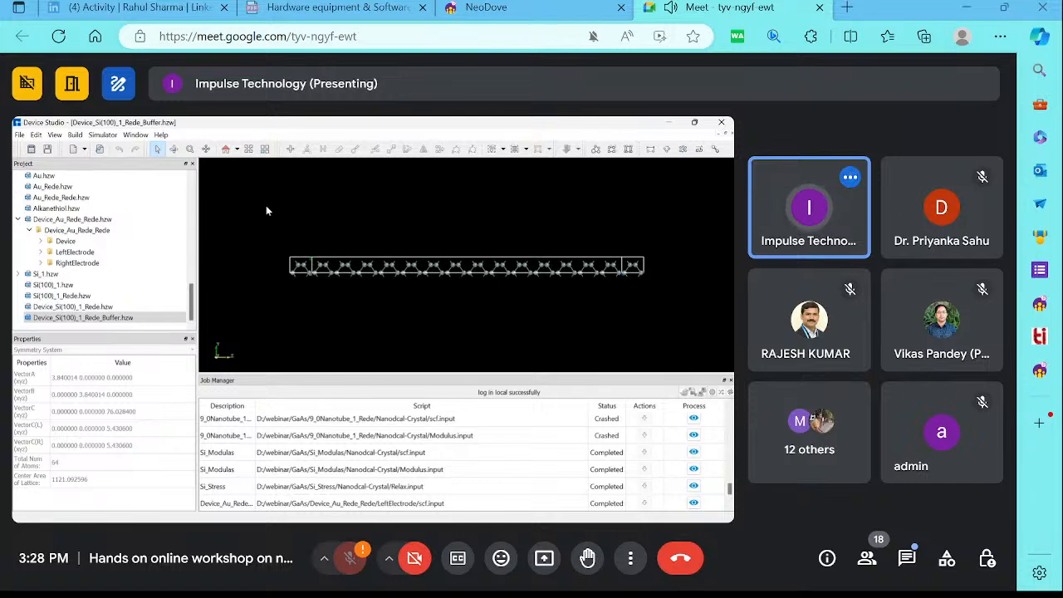
double_click(65, 317)
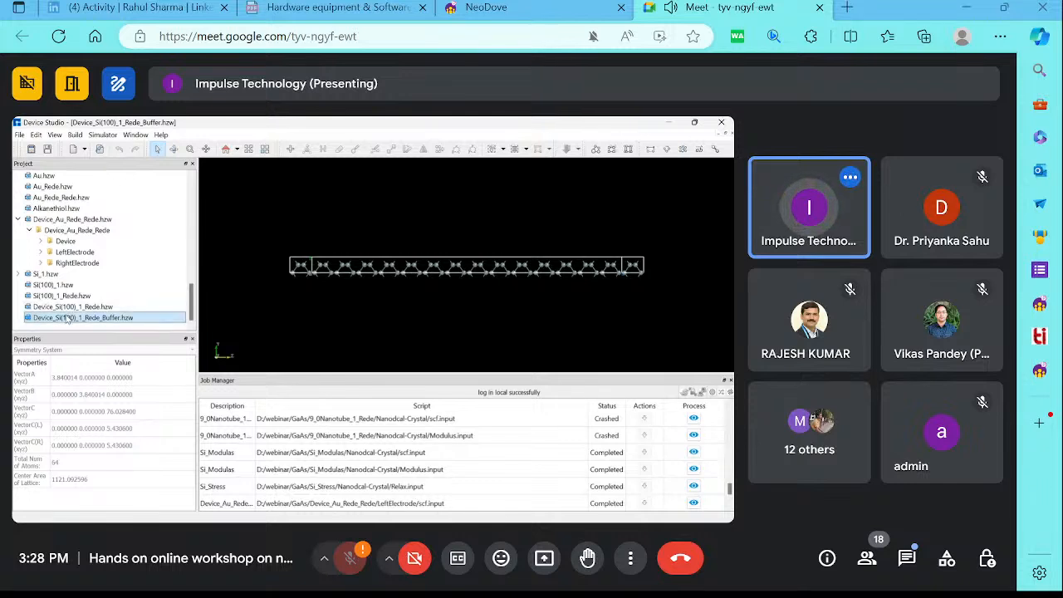
left_click_drag(263, 221, 645, 313)
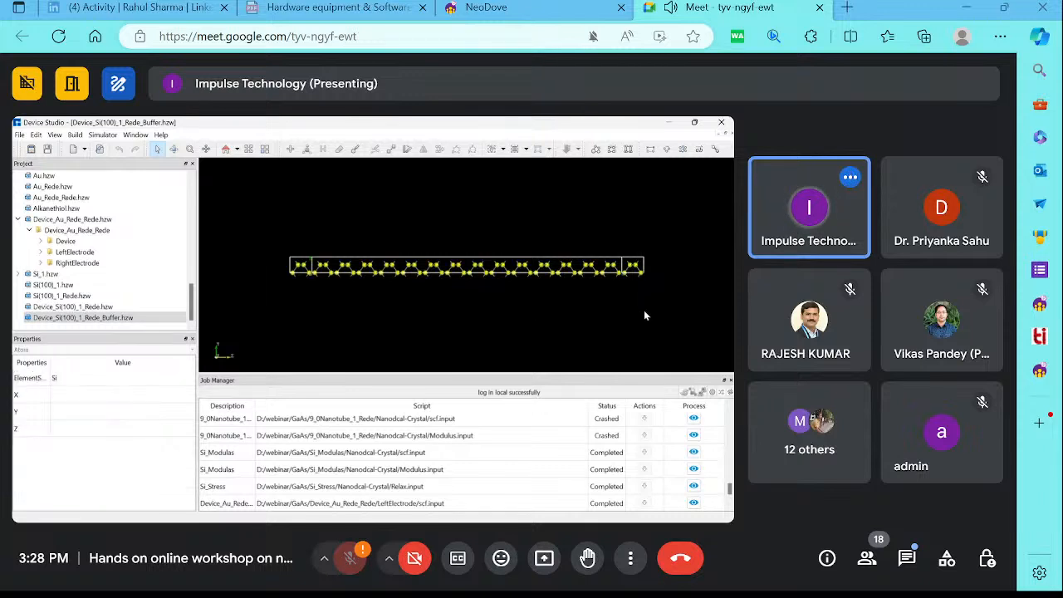
left_click(398, 240)
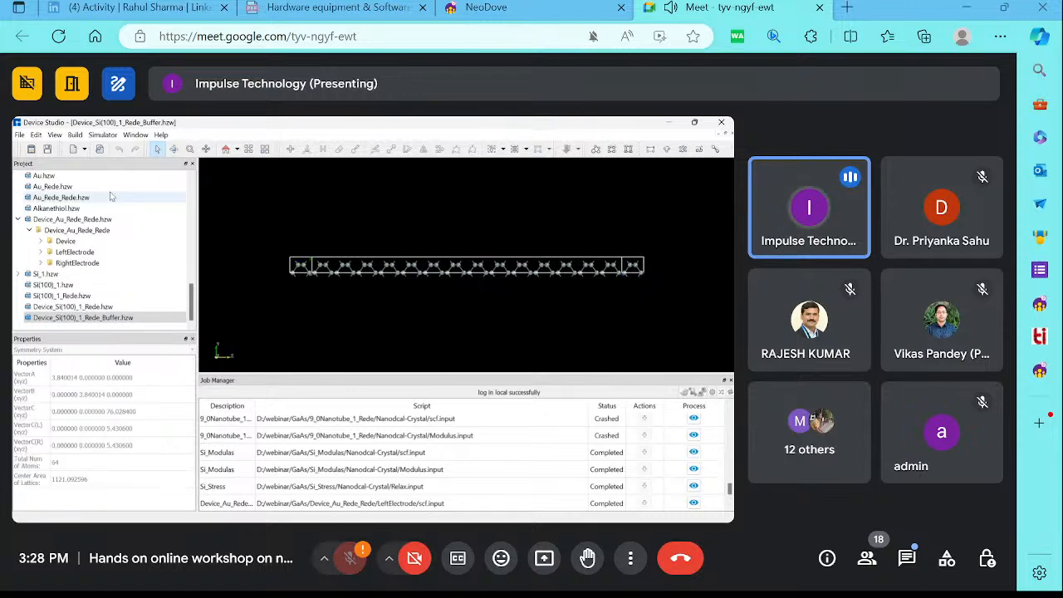
Start a Nanodcal SCF calculation for the buffered device and set its k-point sampling to 10 for n1 and 10 for n2
left_click(101, 135)
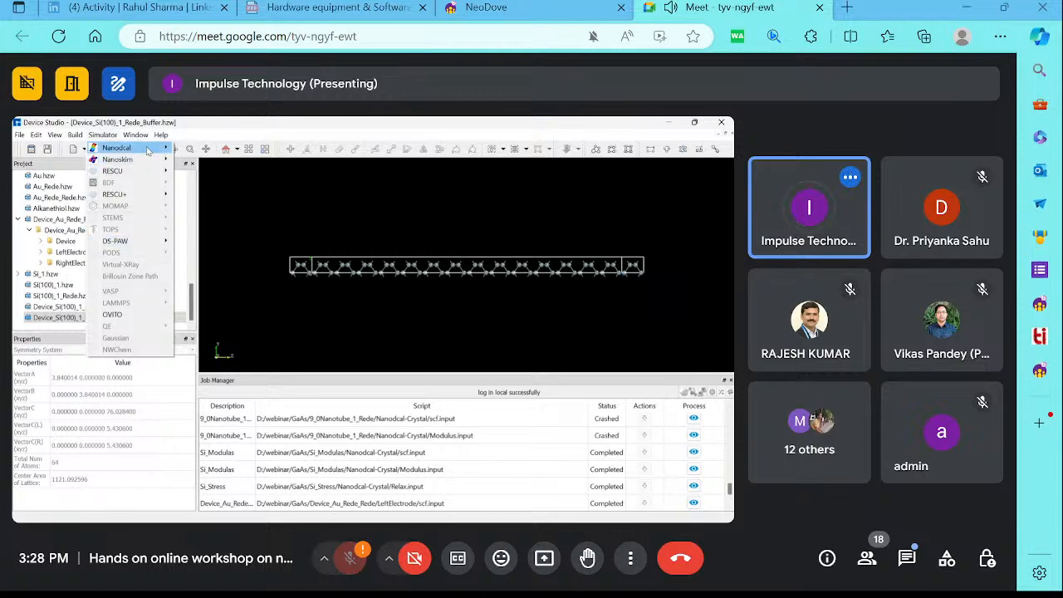
mouse_move(133, 148)
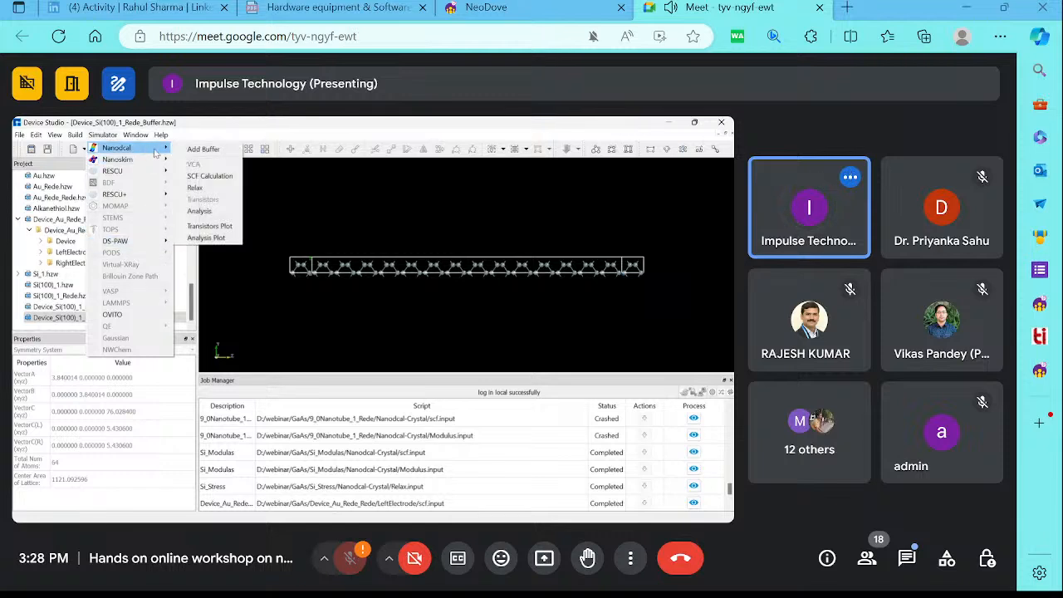
left_click(218, 176)
left_click_drag(257, 199, 106, 188)
left_click_drag(490, 328, 661, 328)
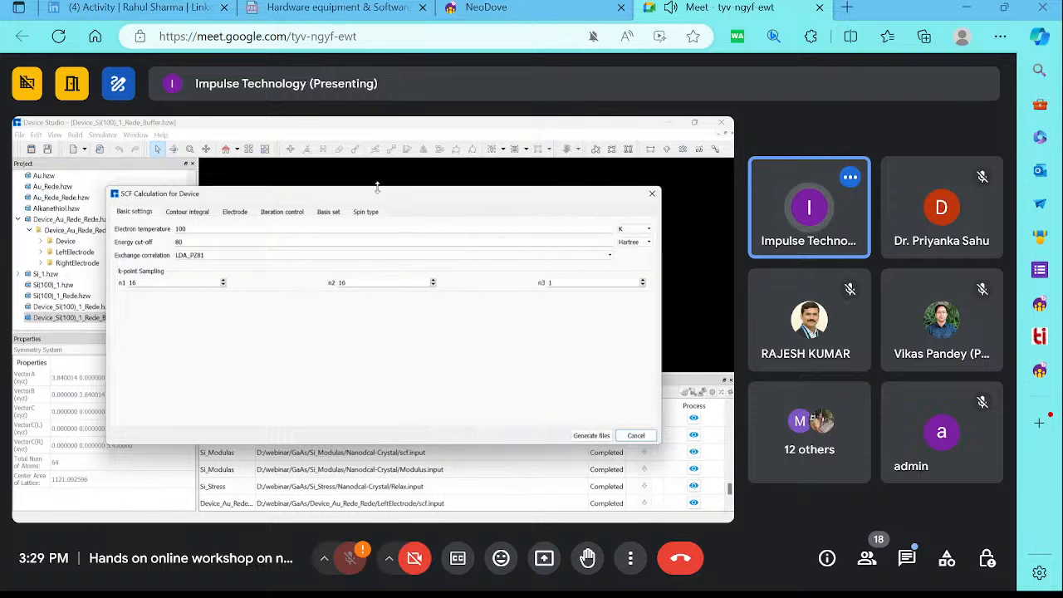
left_click_drag(377, 186, 373, 170)
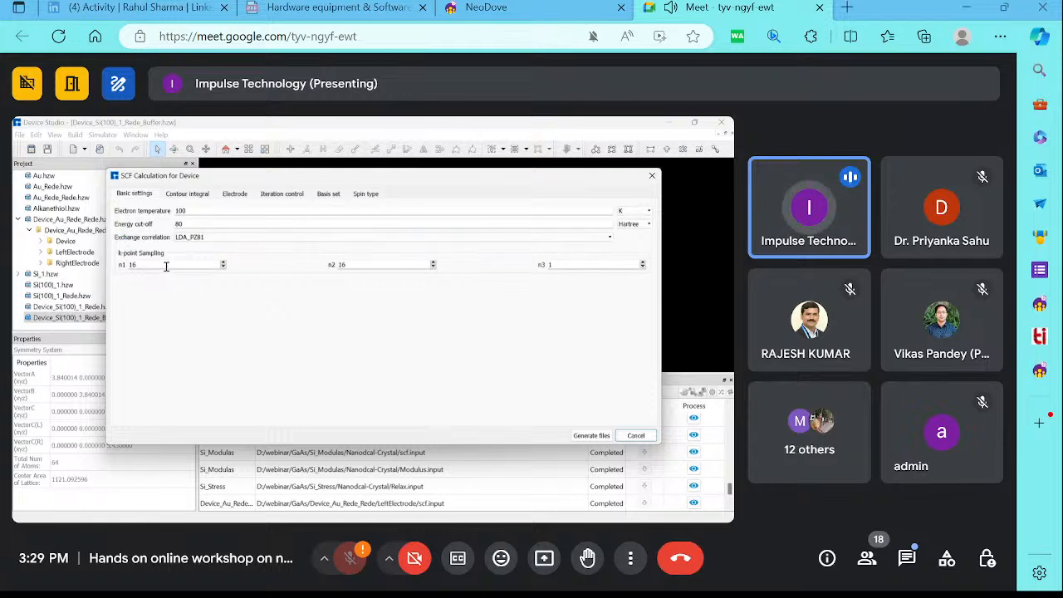
key("BackSpace")
key("BackSpace")
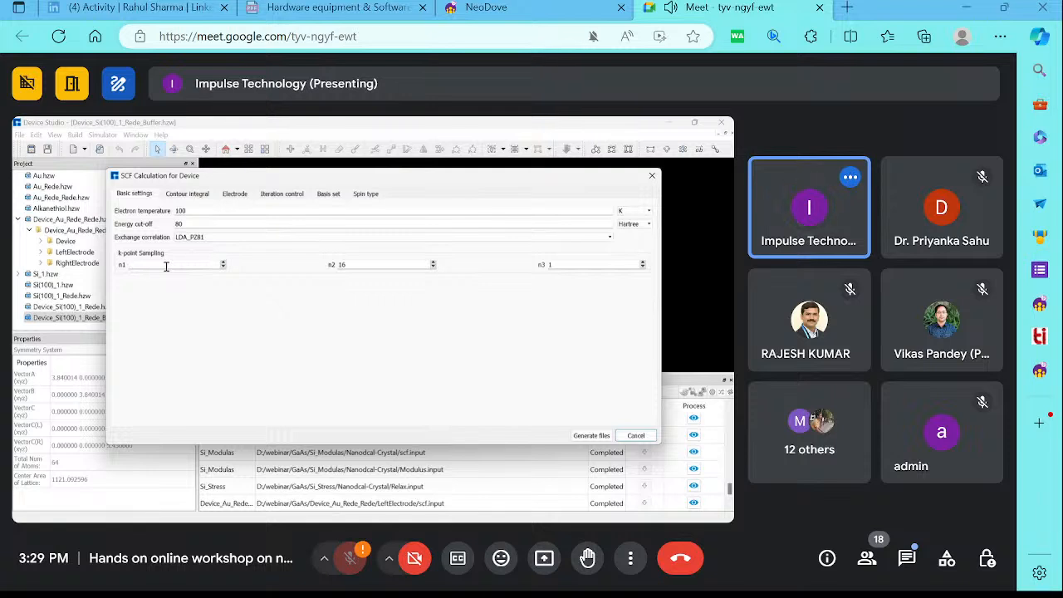
type("10")
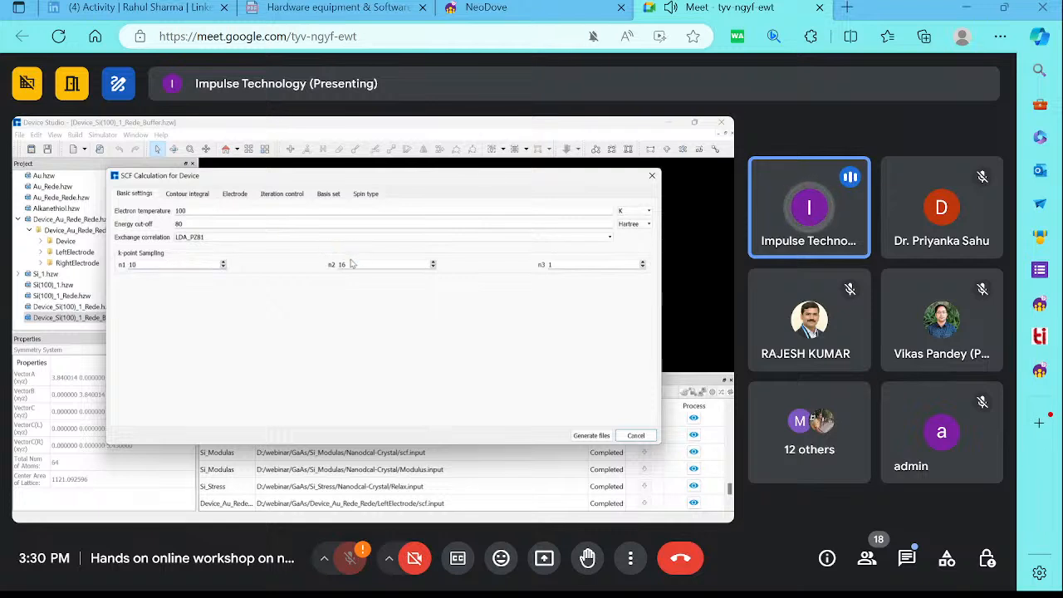
key("BackSpace")
key("BackSpace")
type("10")
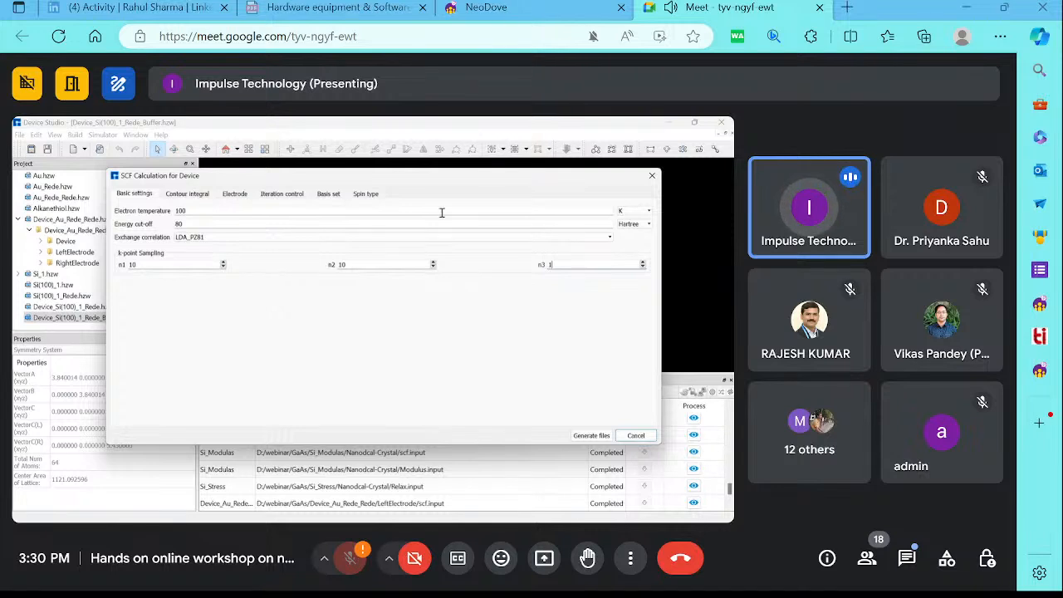
Review the contour integral, electrode and iteration control settings of the device SCF calculation
left_click(200, 195)
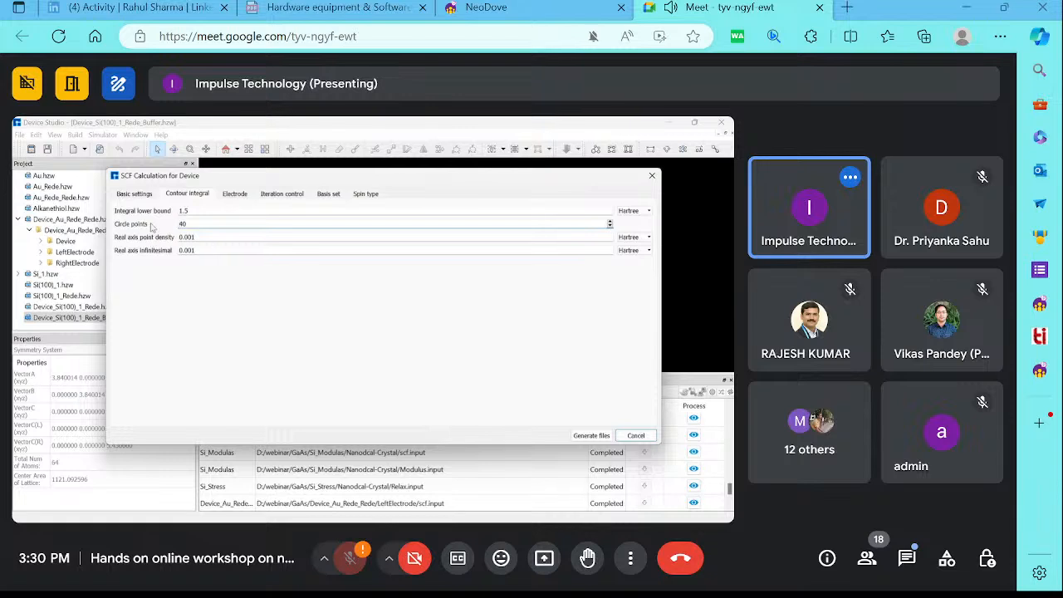
left_click(241, 197)
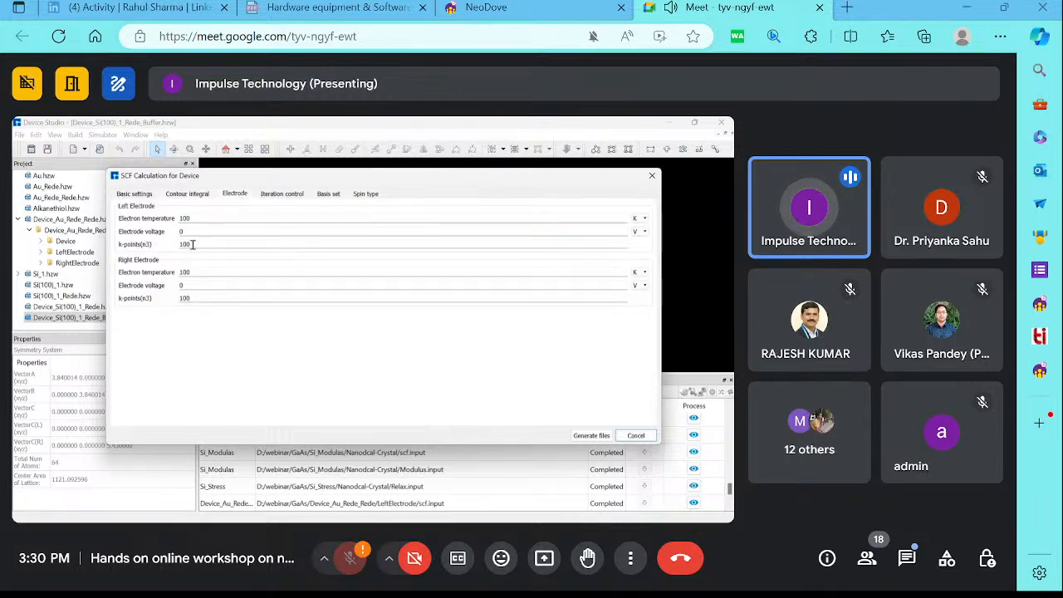
left_click(285, 194)
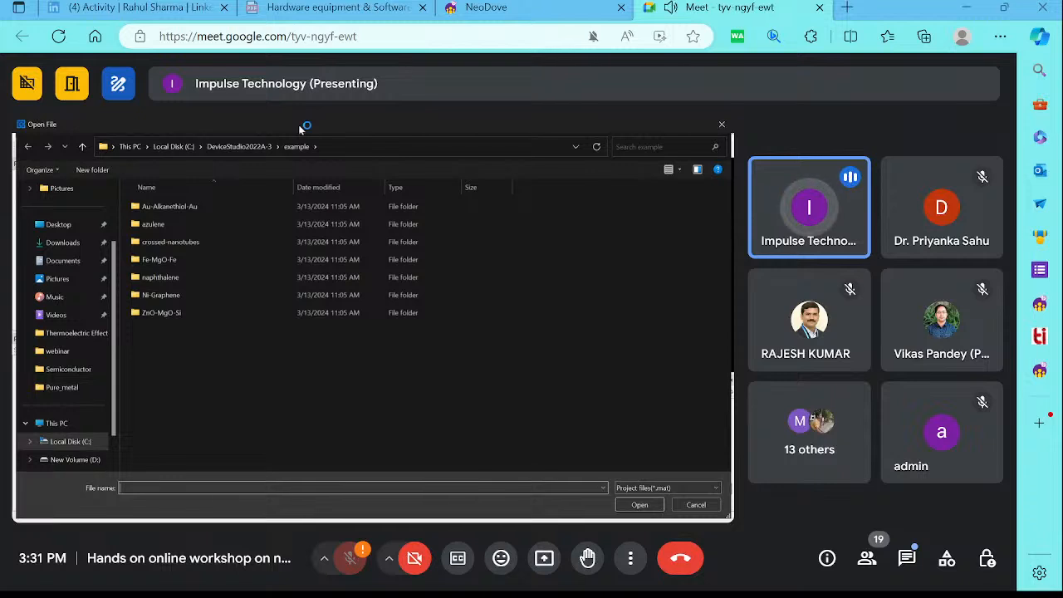
Load Si_VCA_Si0.999Va0.001 from D:\webinar\GaAs\Si_1\Nanodcal-Crystal as the basis of the first Si doping entry
left_click(75, 459)
double_click(284, 225)
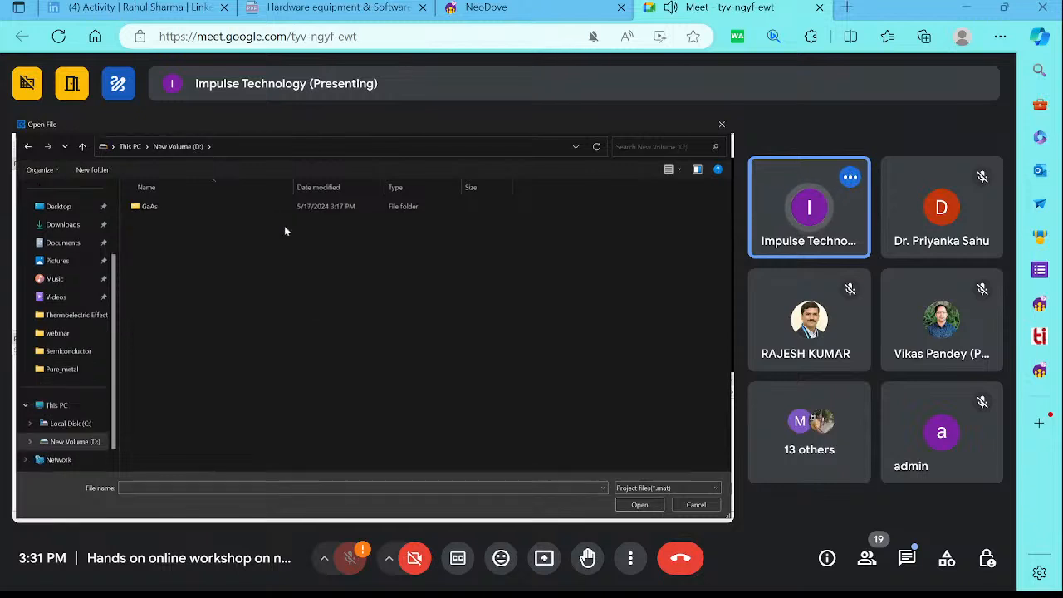
double_click(261, 209)
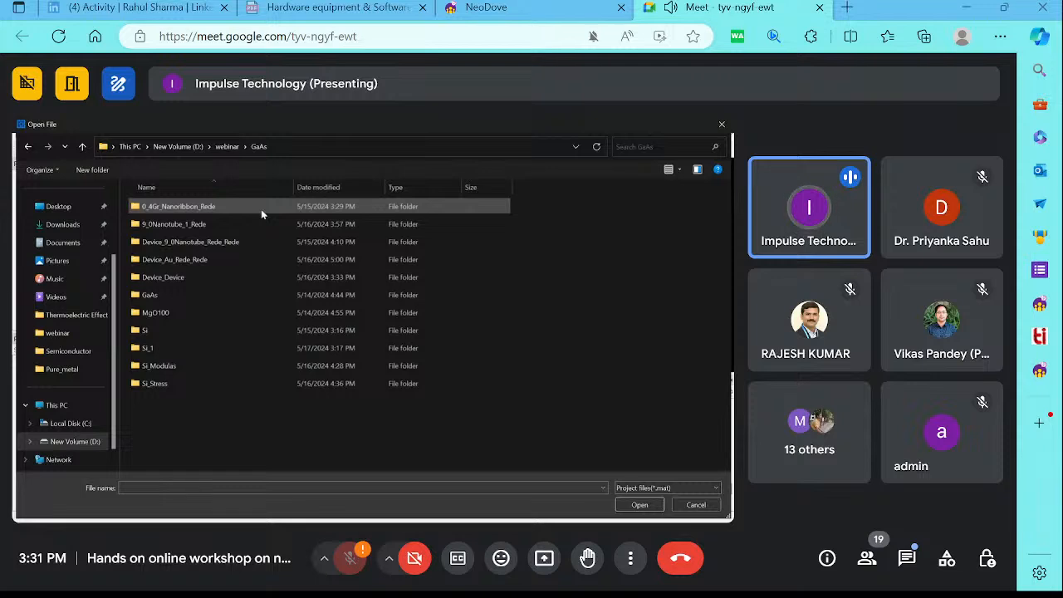
double_click(193, 350)
double_click(199, 206)
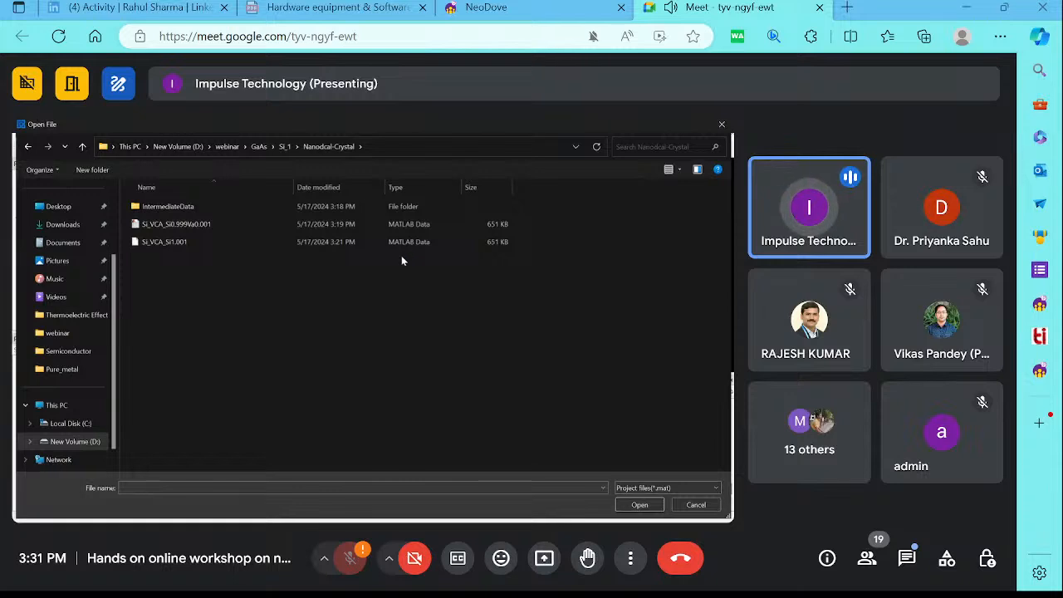
left_click(239, 226)
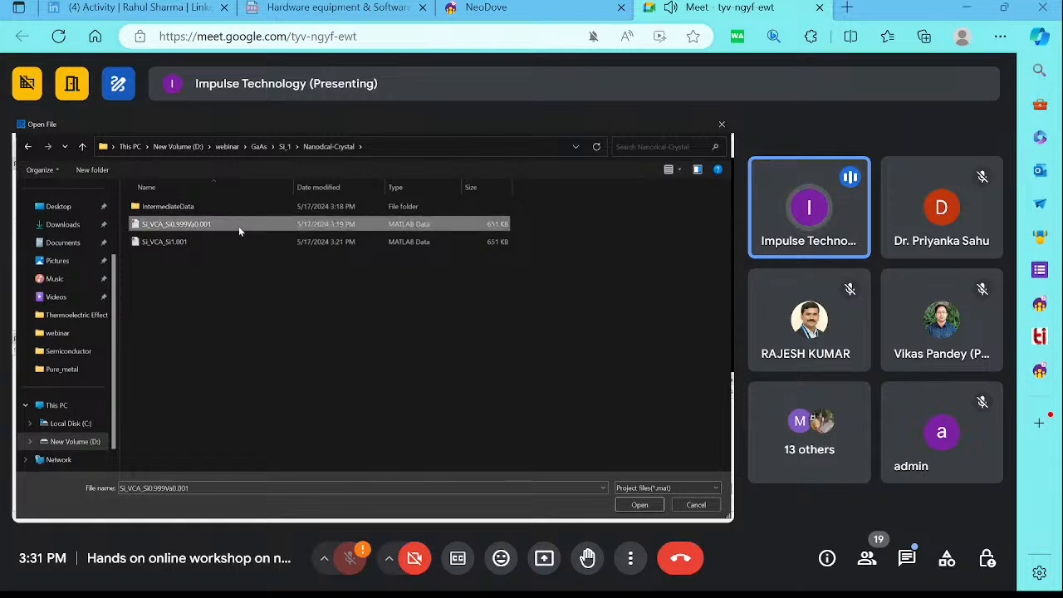
left_click(189, 246)
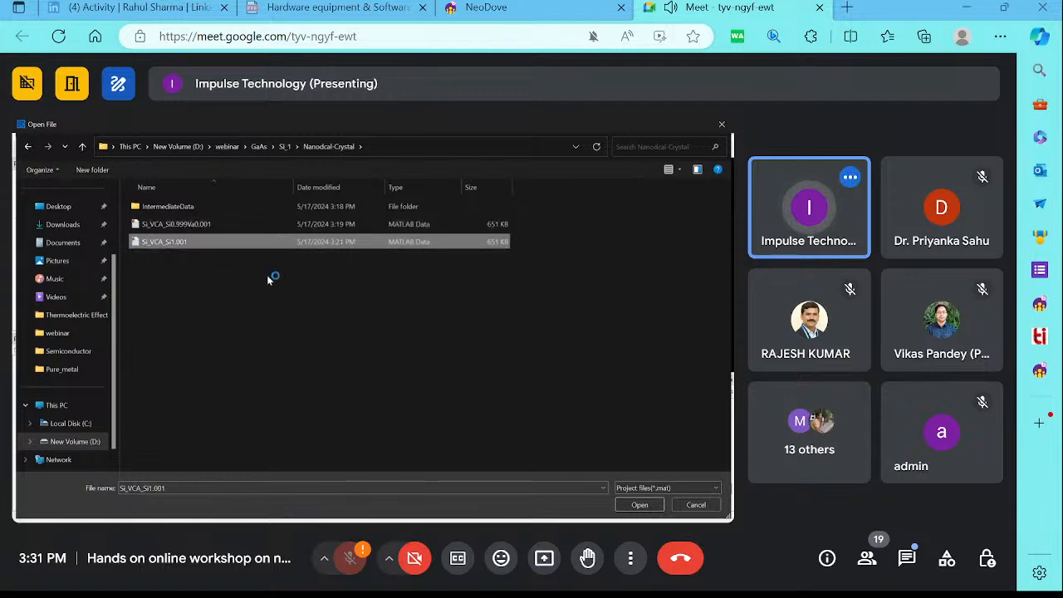
left_click(229, 224)
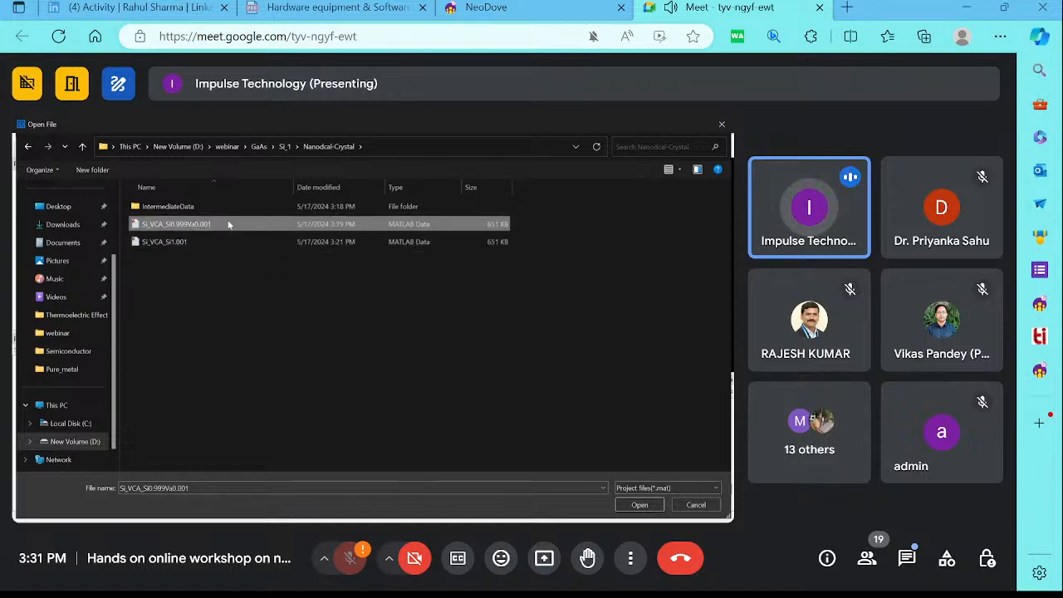
left_click(636, 504)
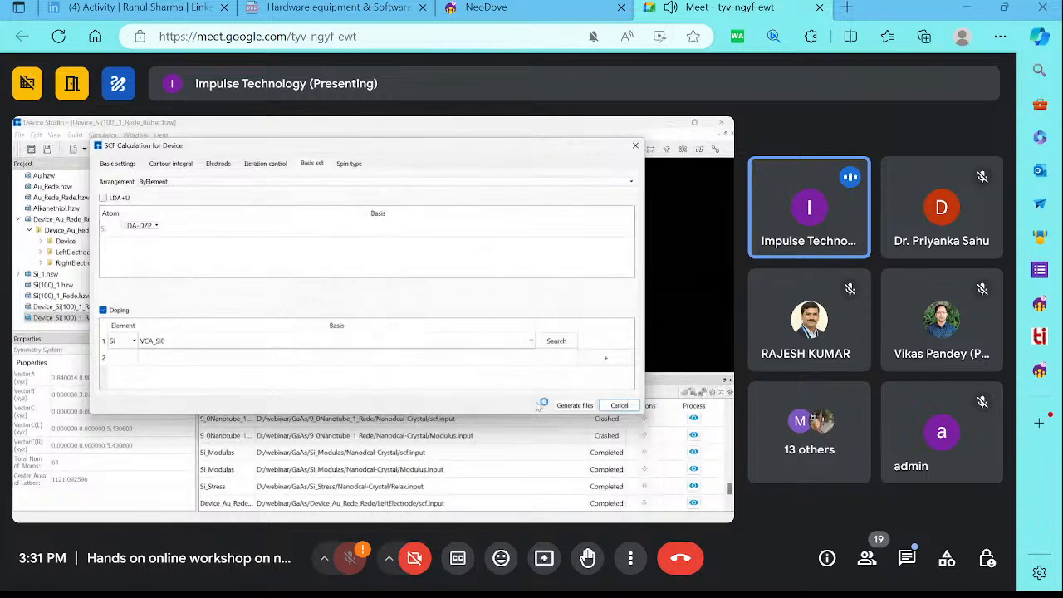
Assign the atoms in the left half of the device, including the left electrode, to the Si_VCA_Si0 doping entry
left_click(556, 341)
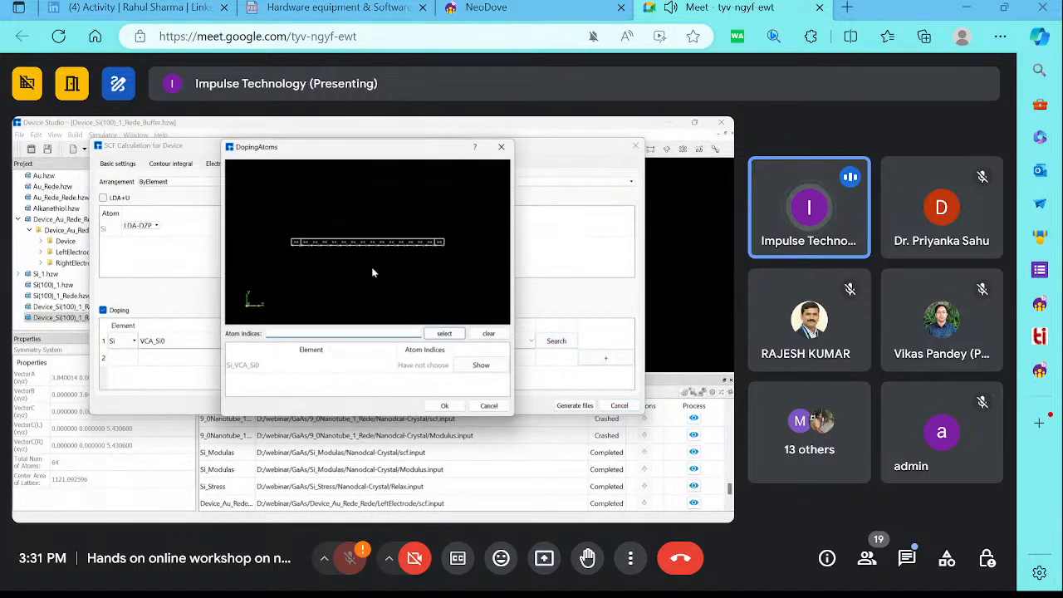
scroll(372, 268, "up", 2)
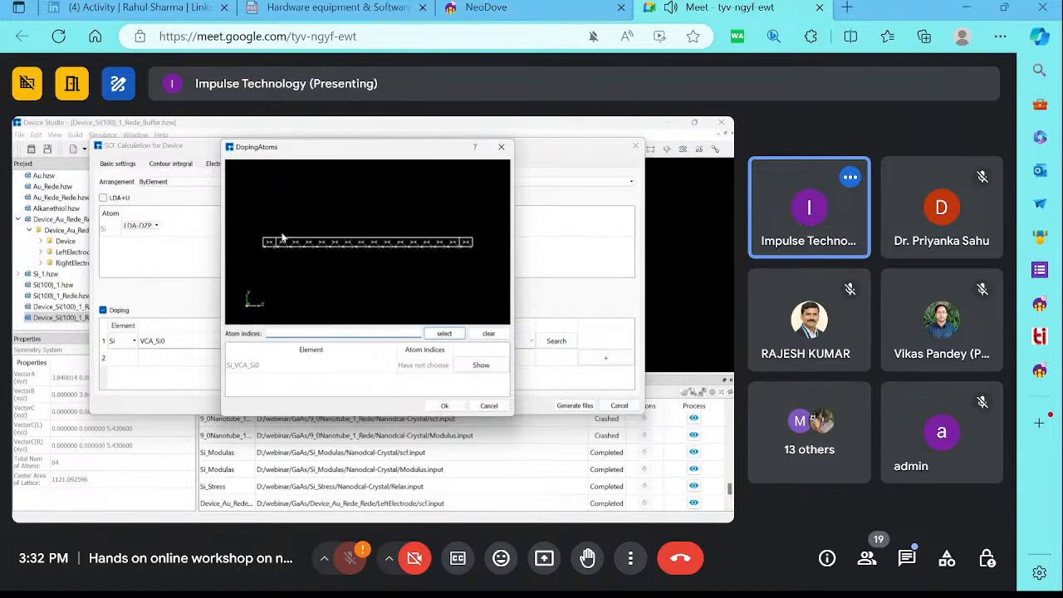
left_click_drag(256, 227, 257, 229)
left_click_drag(299, 271, 259, 233)
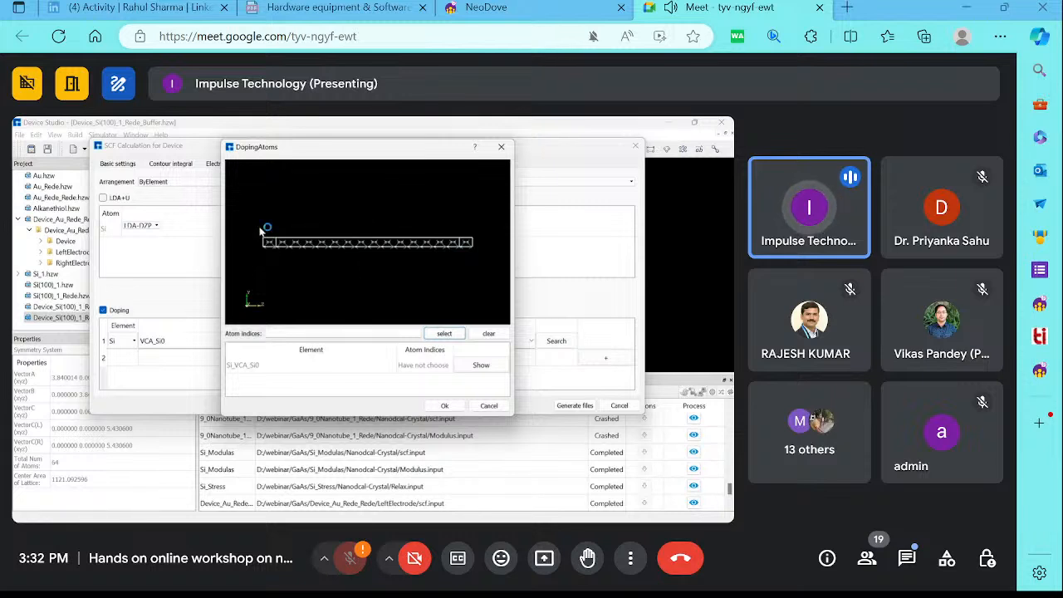
scroll(260, 232, "up", 1)
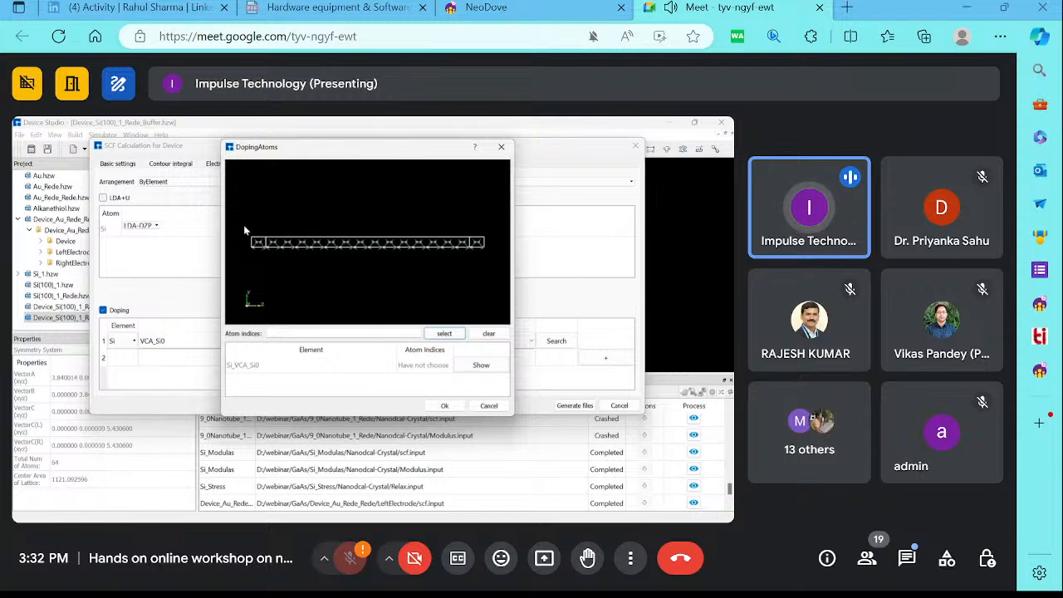
left_click_drag(244, 226, 366, 271)
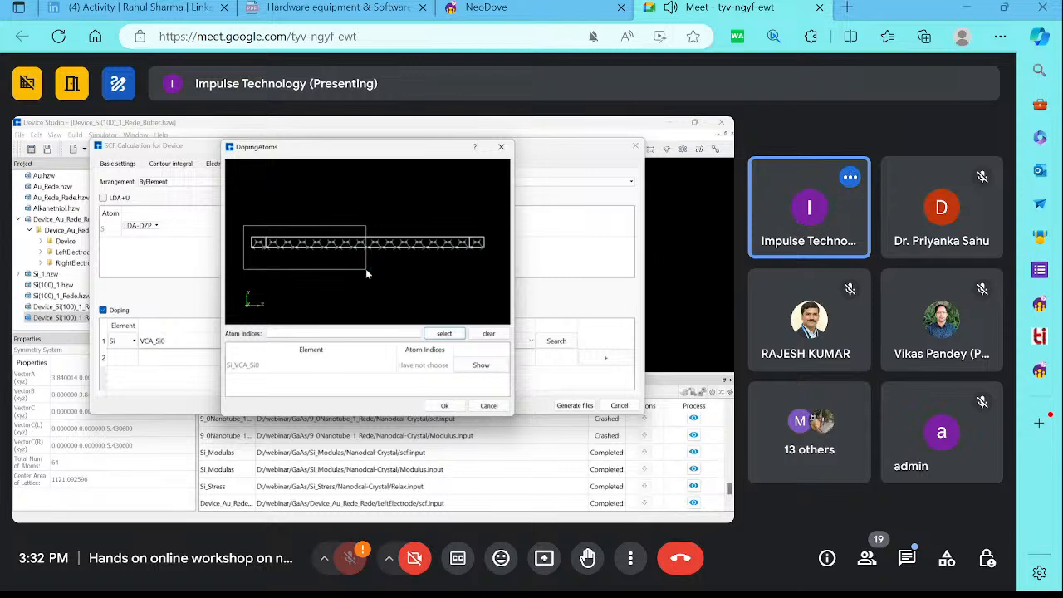
left_click_drag(365, 268, 368, 269)
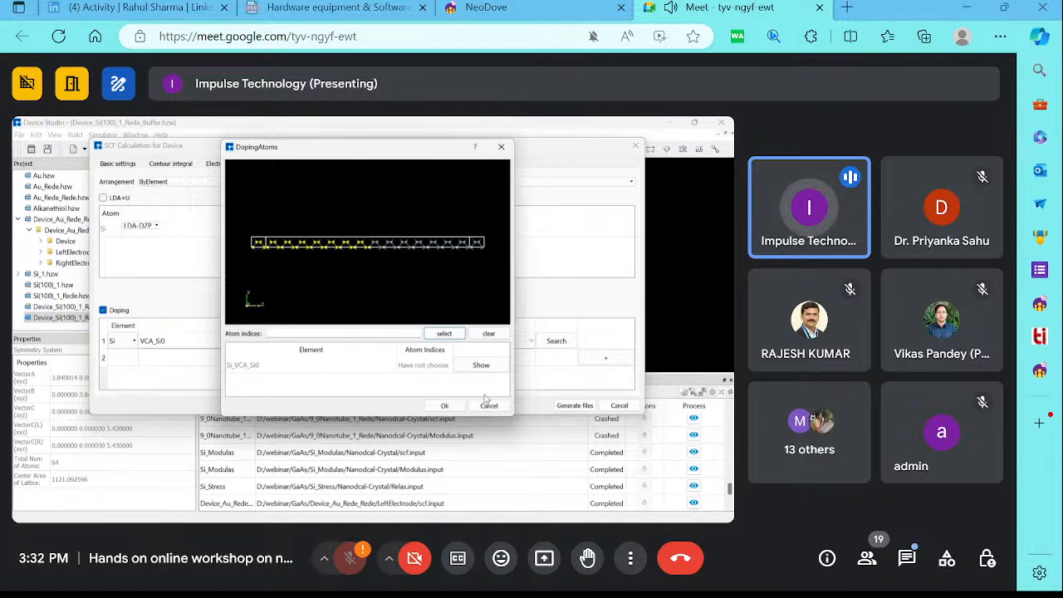
left_click(451, 334)
left_click(444, 406)
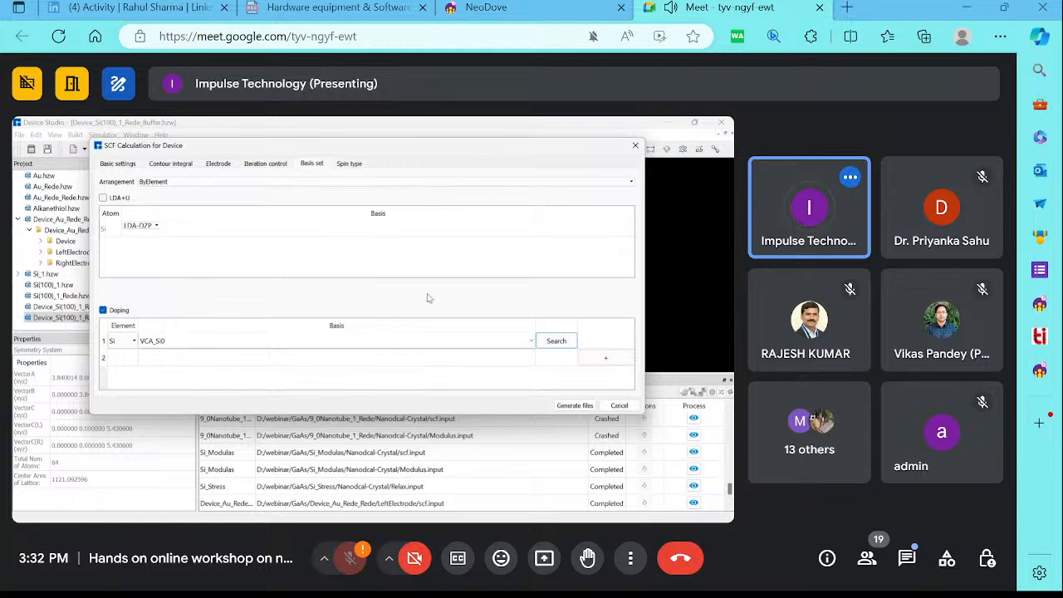
Add a second Si doping entry and set its basis to UserDefined
left_click(602, 360)
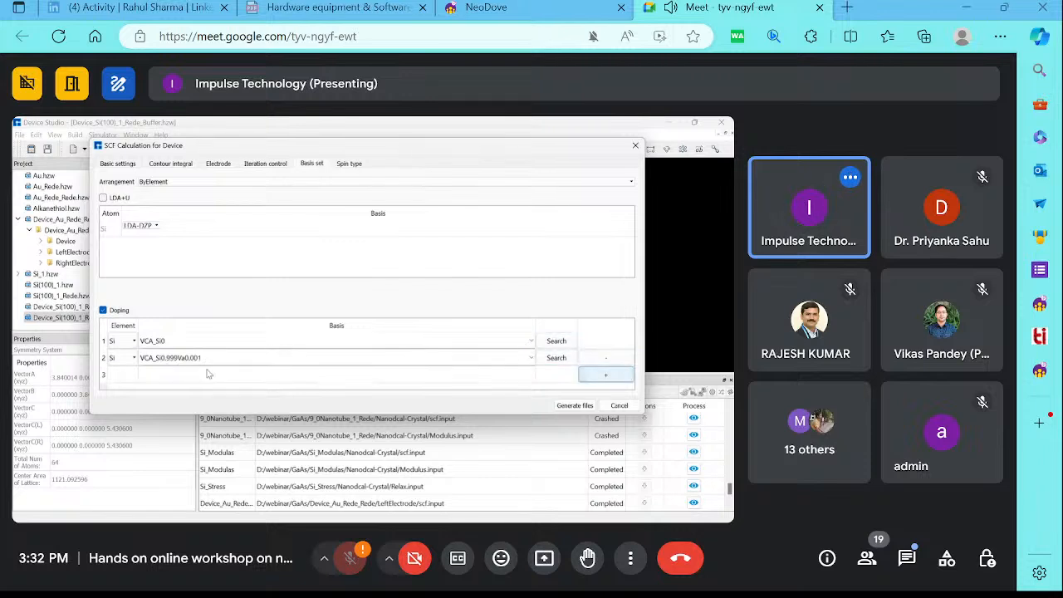
left_click(133, 357)
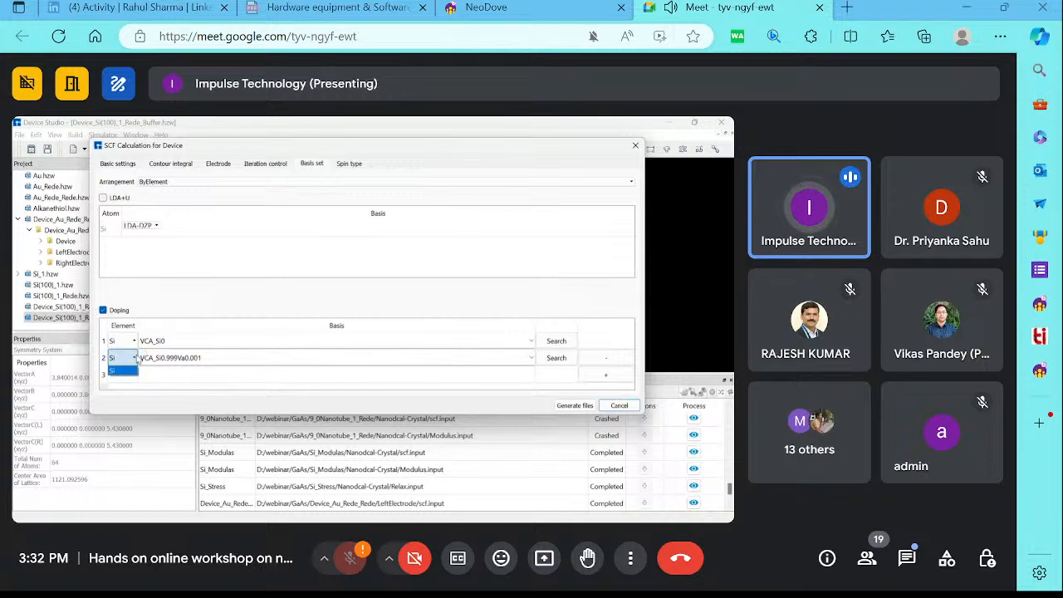
left_click(271, 369)
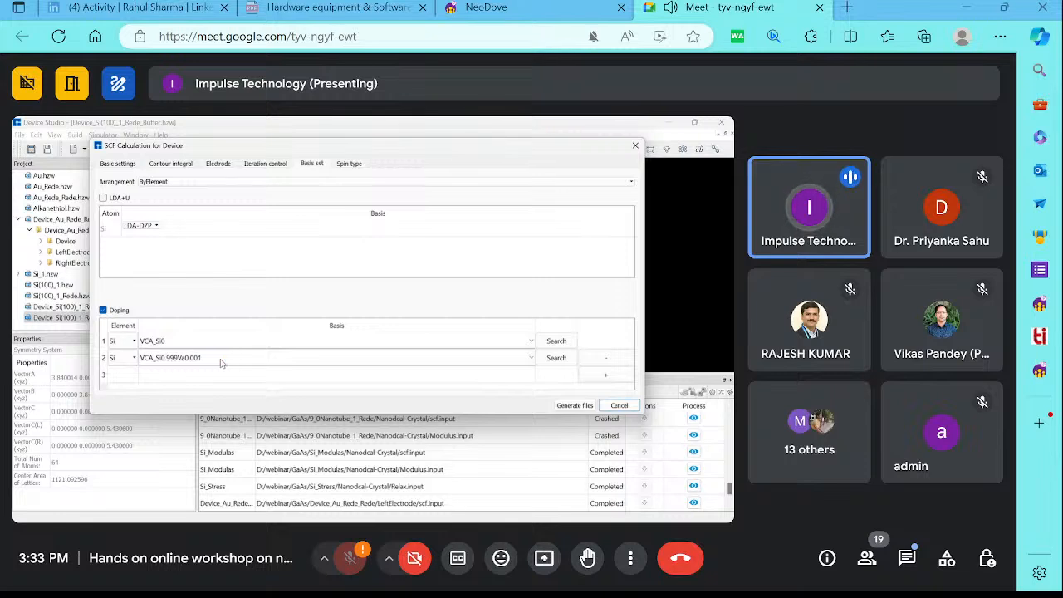
left_click(530, 357)
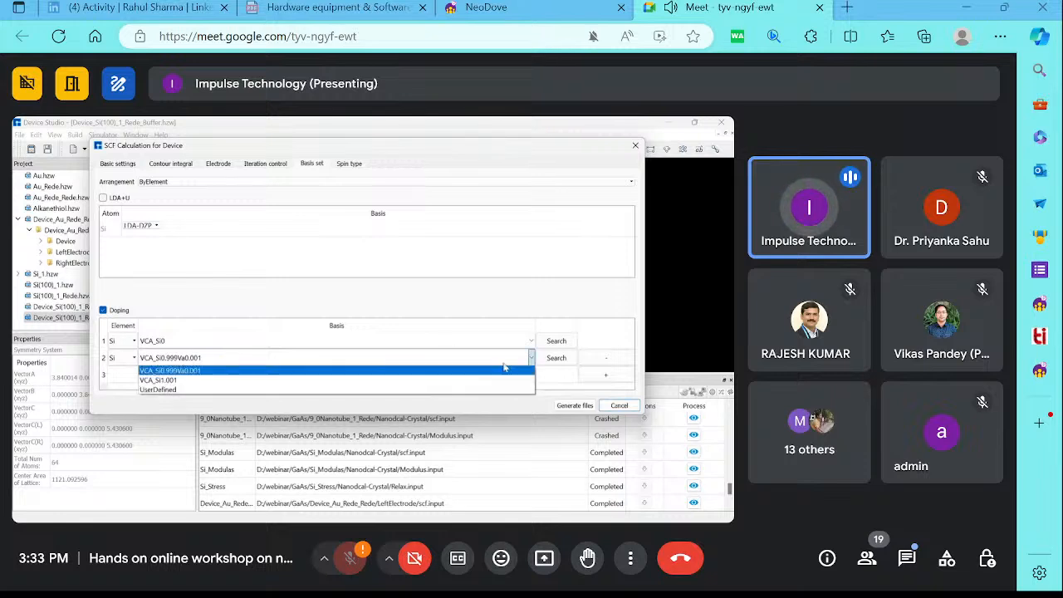
left_click(428, 390)
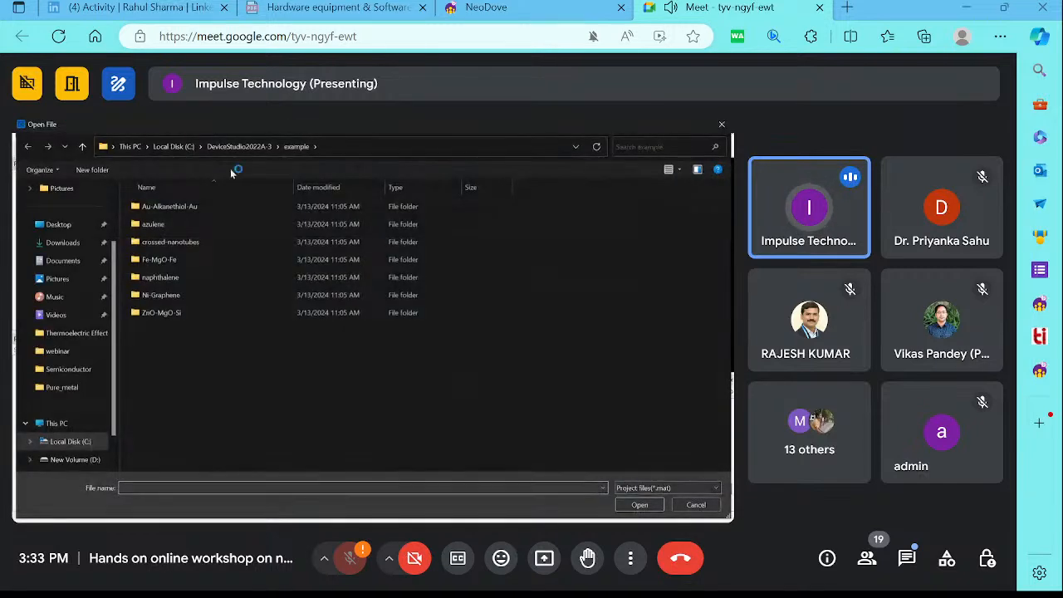
Load Si_VCA_Si1.001 from D:\webinar\GaAs\Si_1\Nanodcal-Crystal as the basis of the second doping entry
left_click(128, 148)
double_click(357, 215)
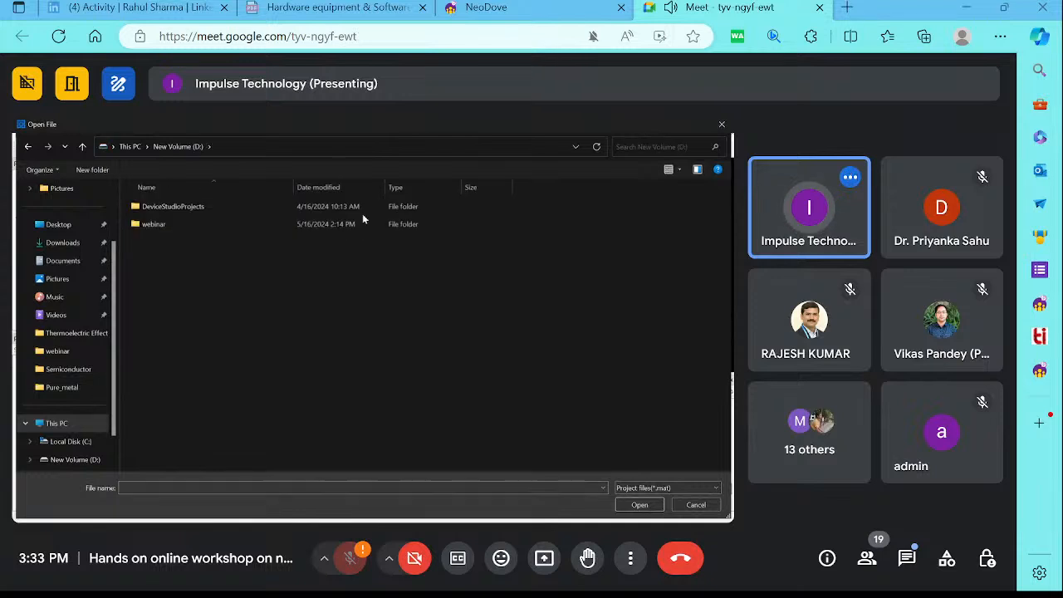
double_click(249, 224)
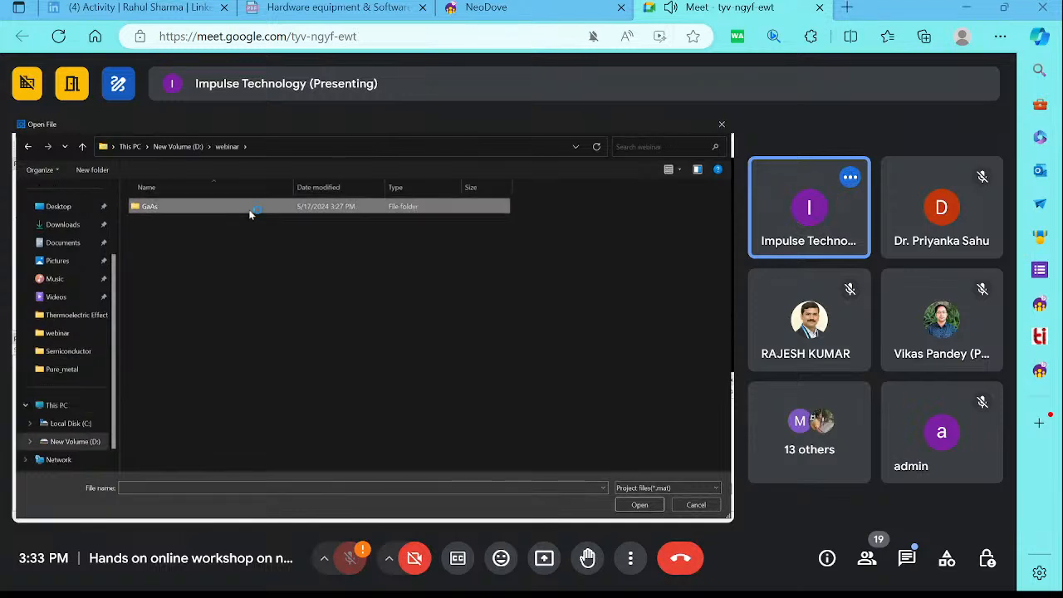
double_click(249, 210)
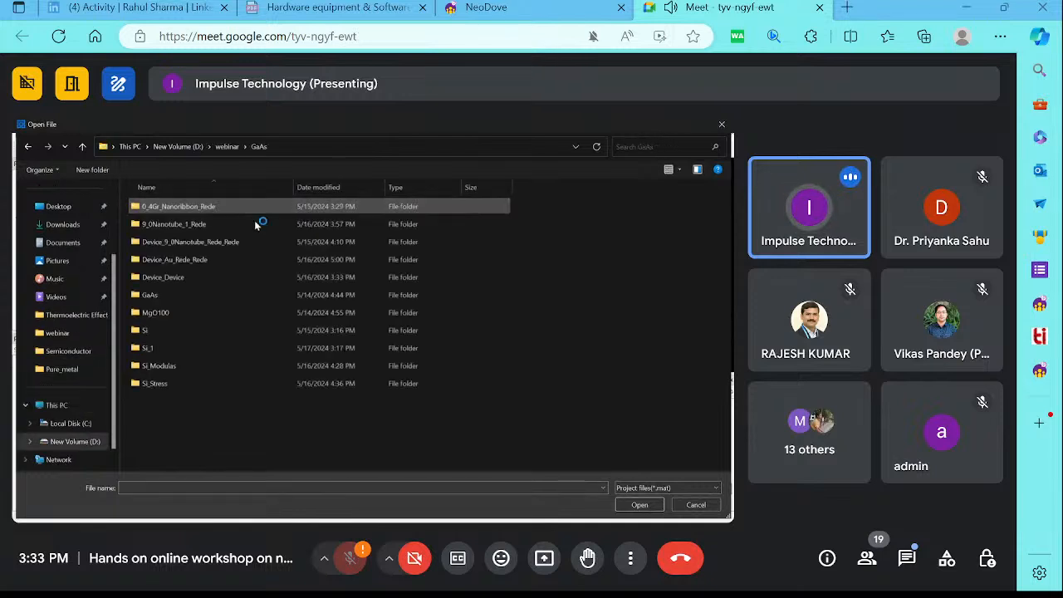
double_click(240, 350)
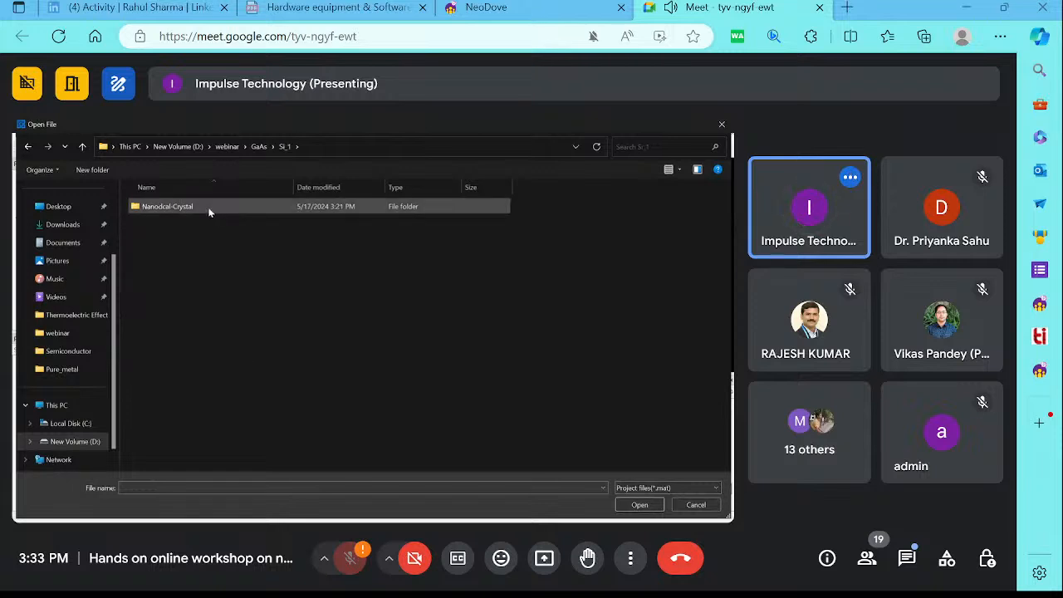
double_click(208, 207)
double_click(204, 242)
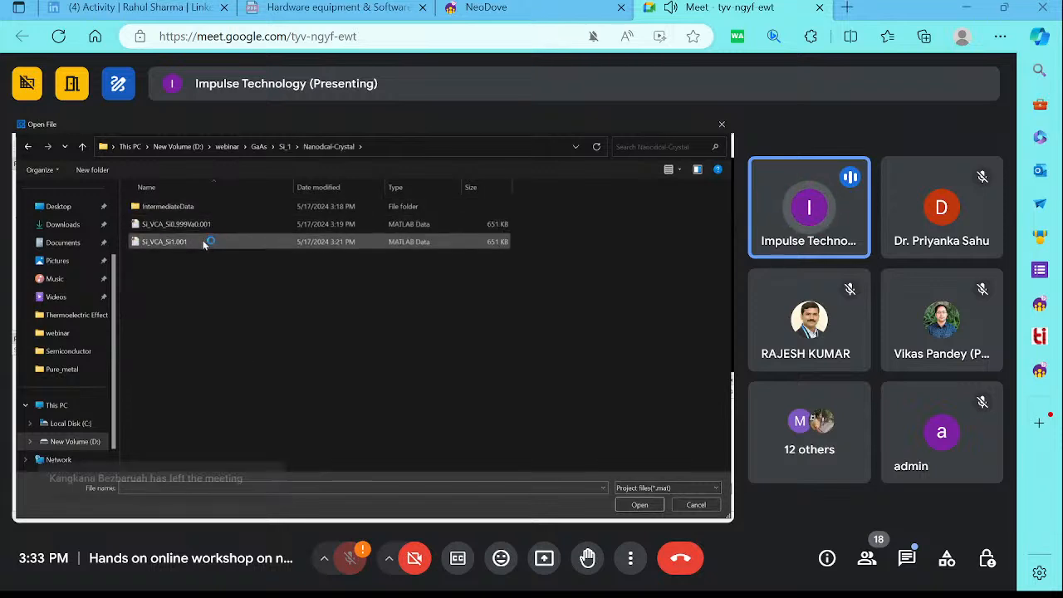
double_click(204, 242)
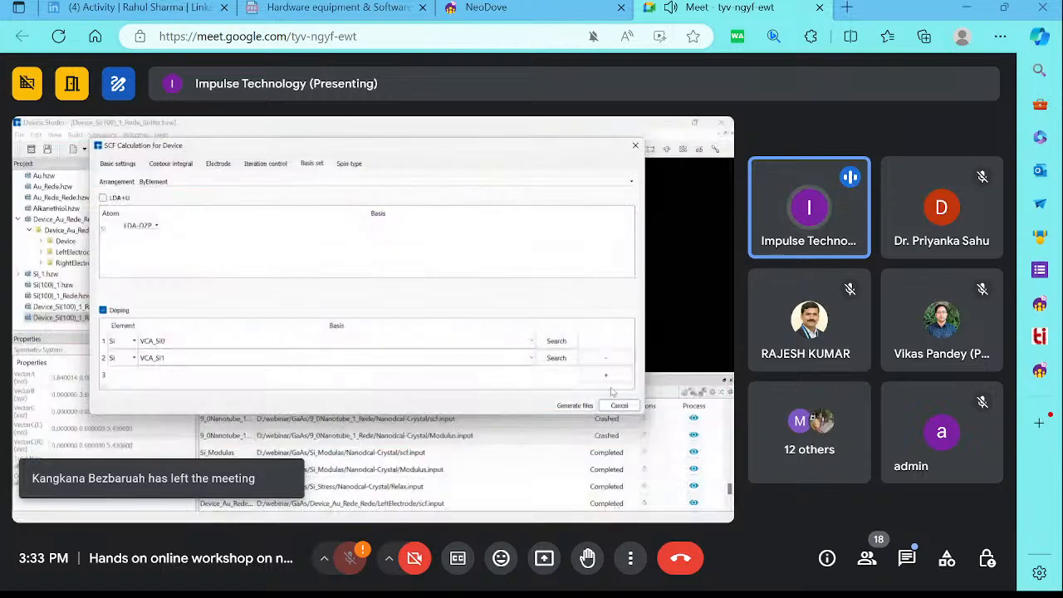
Assign the atoms in the right half of the device to the Si_VCA_Si1 doping entry and generate the SCF input files
left_click(585, 407)
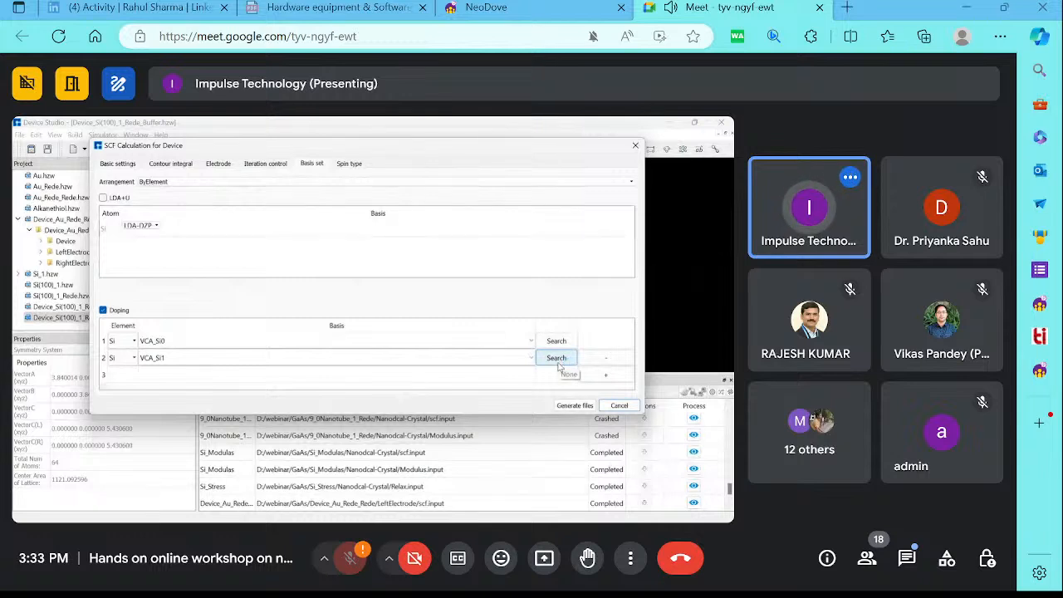
left_click(556, 358)
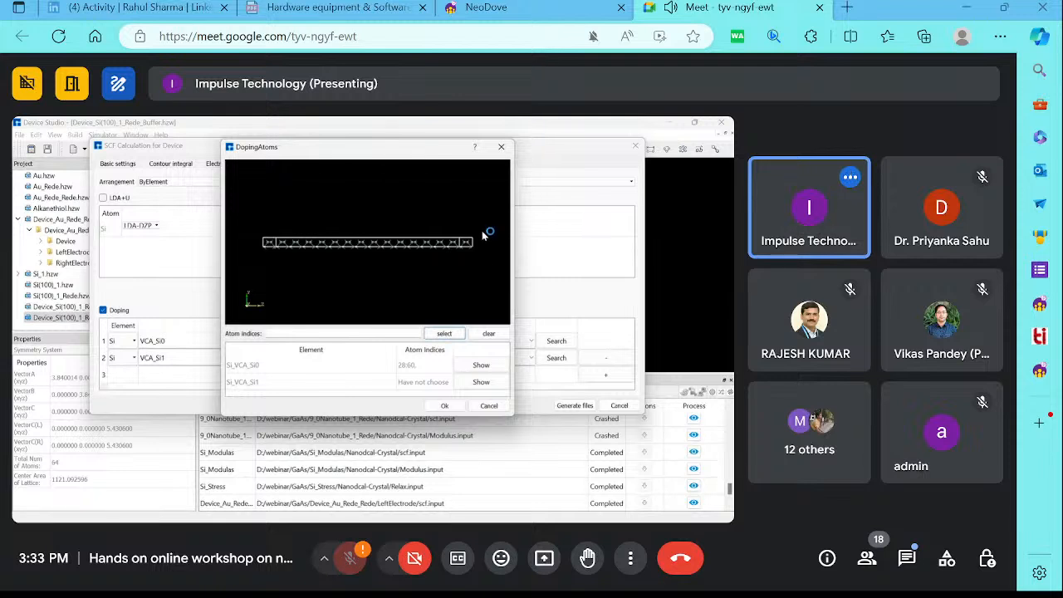
left_click_drag(472, 221, 356, 232)
left_click(370, 246)
left_click_drag(476, 268, 368, 220)
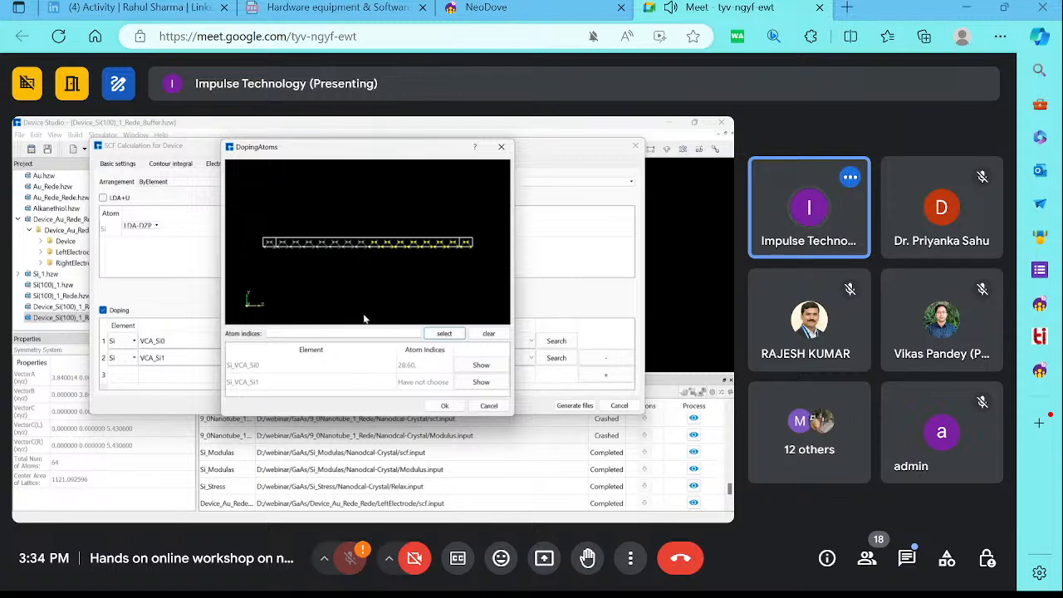
left_click(441, 334)
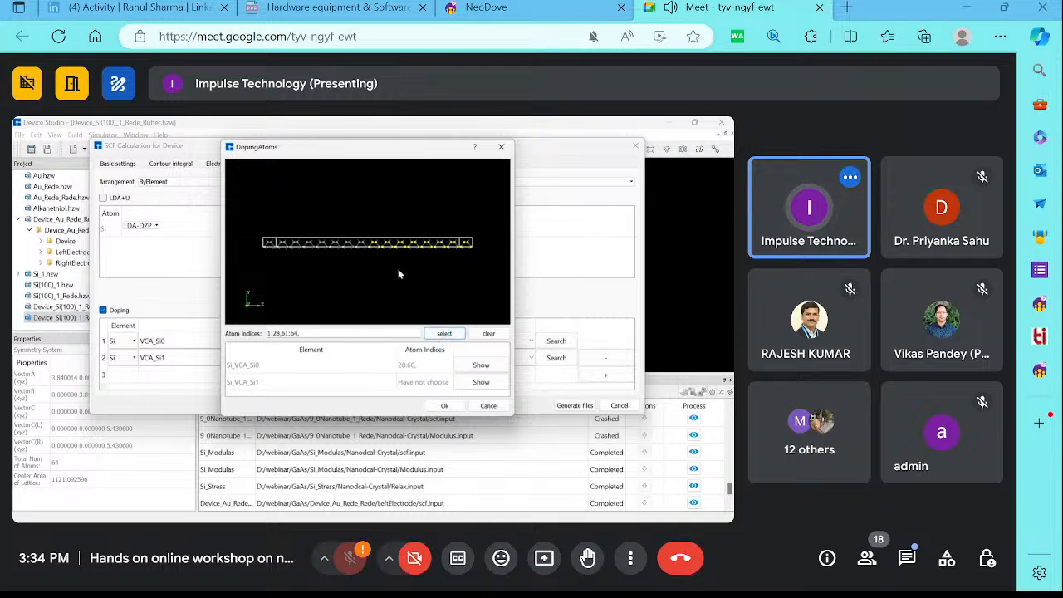
left_click(445, 405)
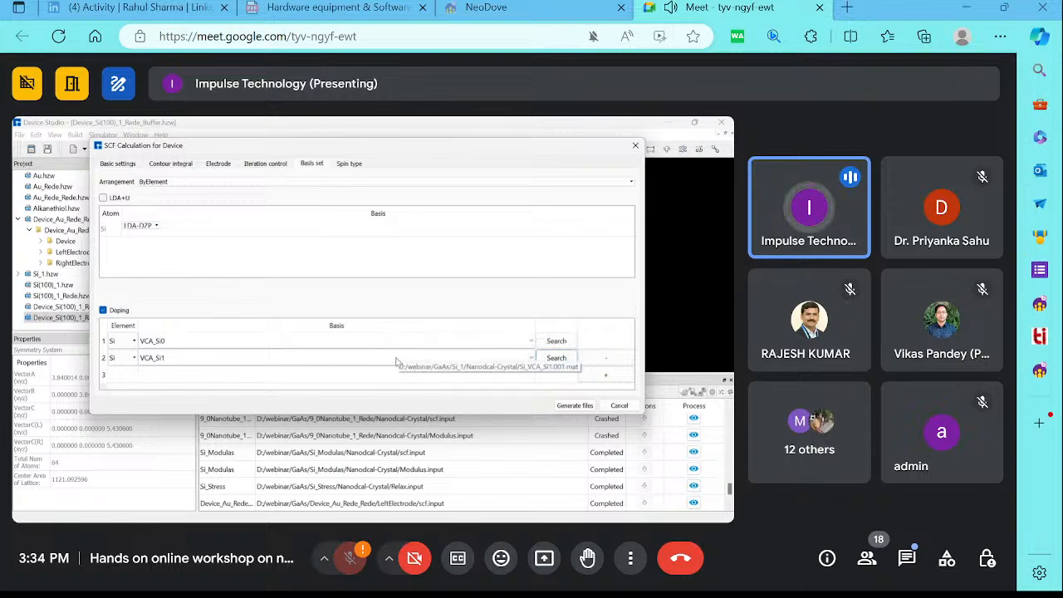
left_click(577, 406)
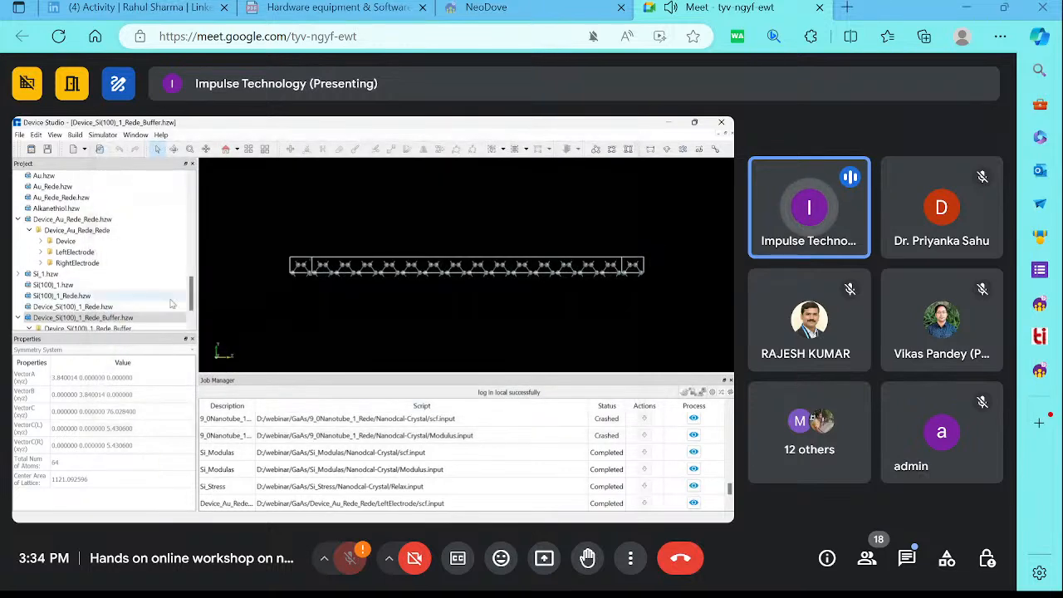
Highlight the left half of the Si(100) device's atoms, followed by the right half, to show the two doped regions
left_click_drag(270, 221, 474, 334)
left_click_drag(471, 201, 686, 340)
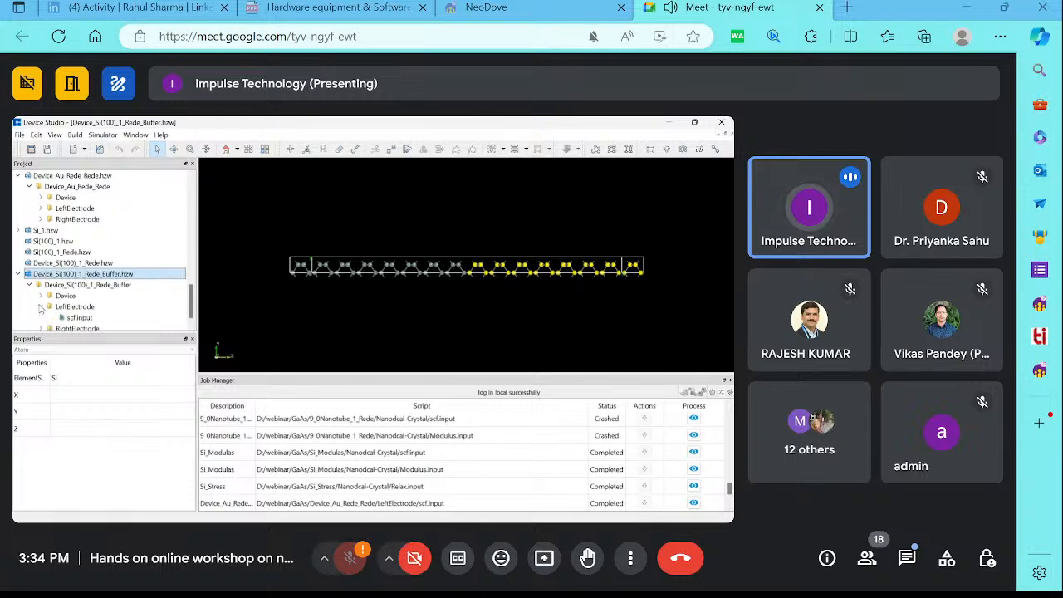
Expand the Device, LeftElectrode and RightElectrode folders and open LeftElectrode's scf.input to review its SCF settings and atom orbital types
left_click(40, 307)
left_click(40, 316)
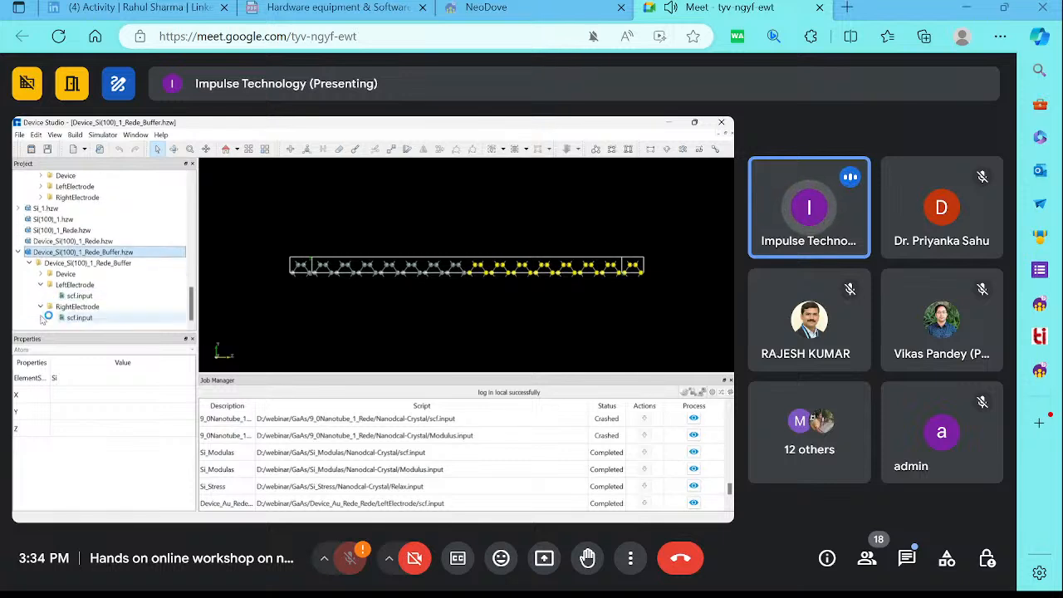
left_click(40, 274)
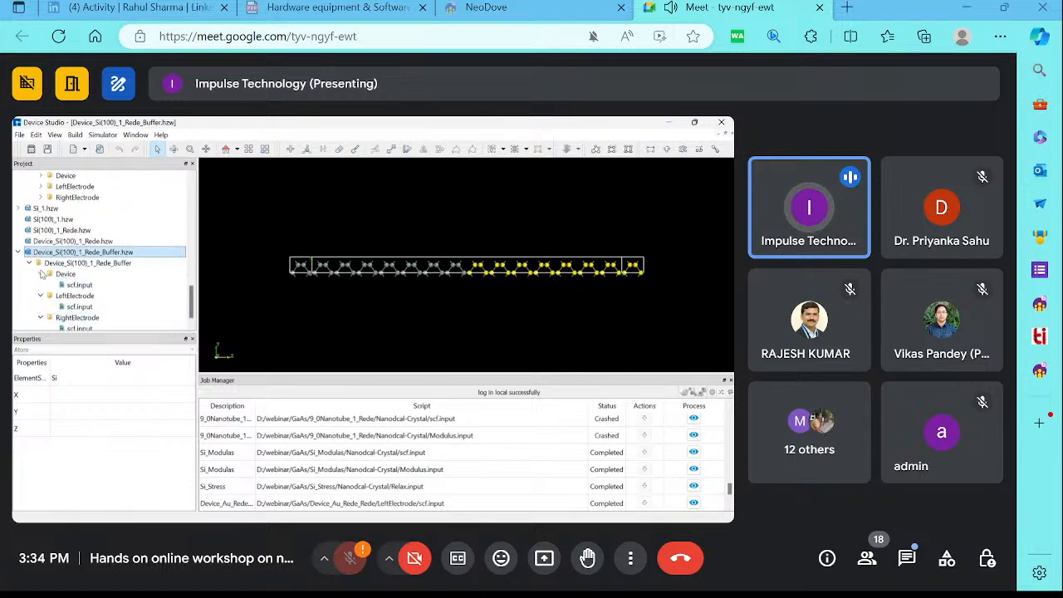
right_click(87, 285)
left_click(87, 296)
right_click(86, 308)
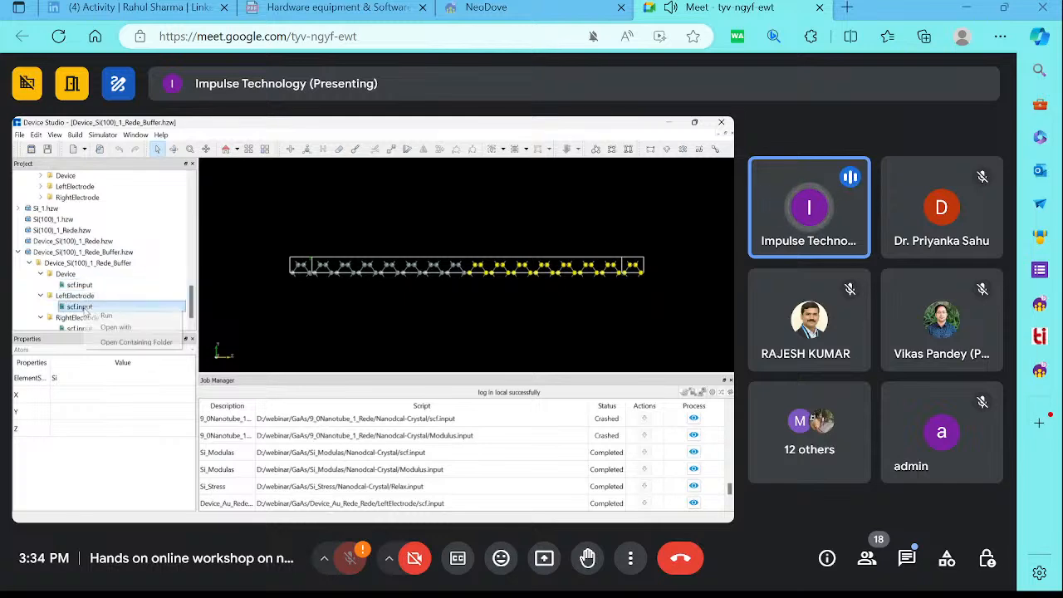
left_click(125, 330)
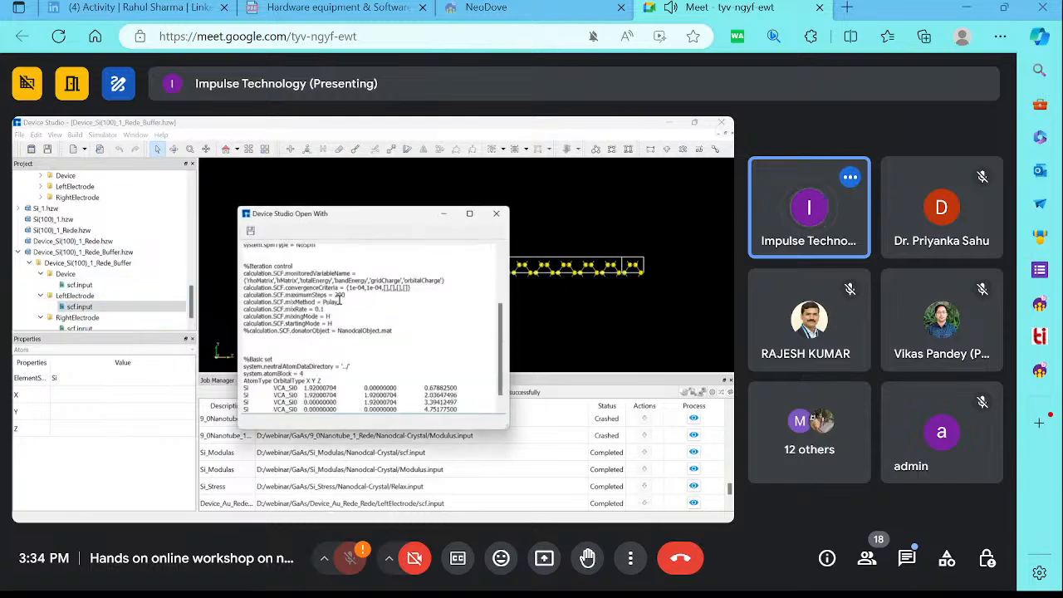
left_click(469, 213)
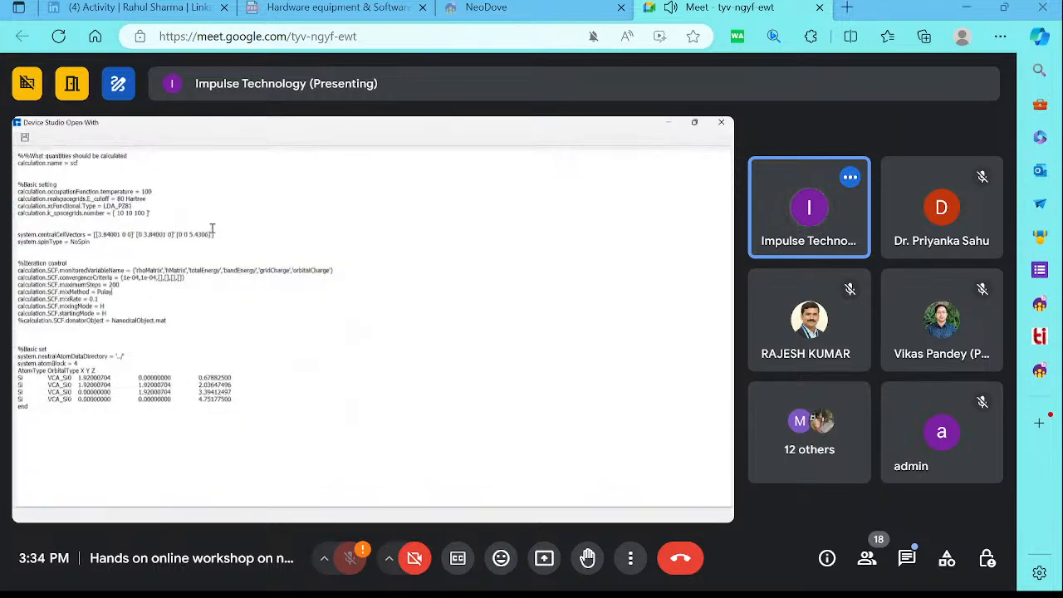
scroll(147, 236, "up", 5)
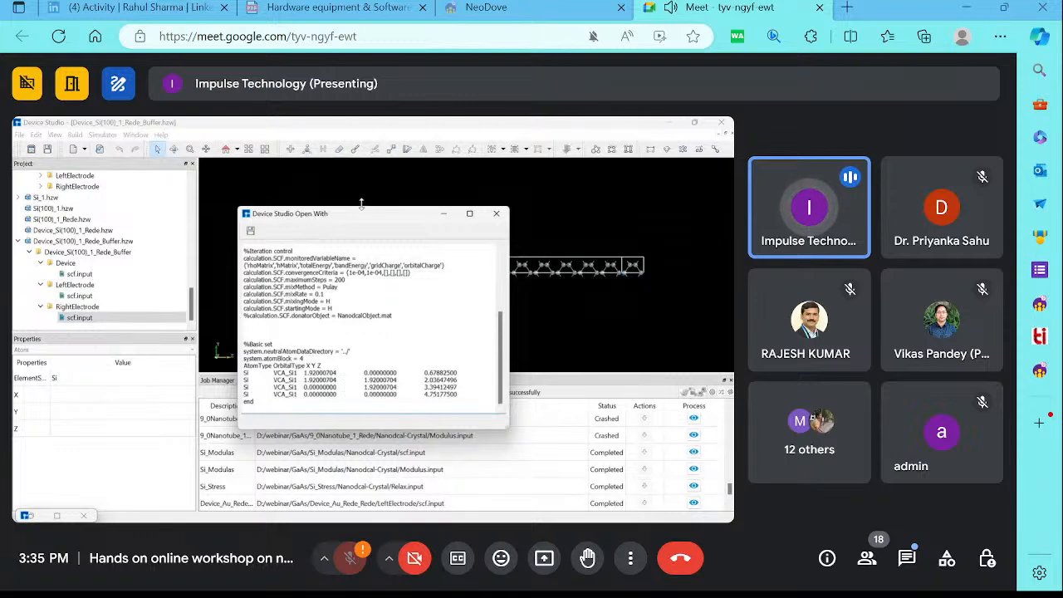
Select the right electrode's atoms in the device and examine their orbital types in RightElectrode's scf.input
left_click_drag(621, 246, 656, 291)
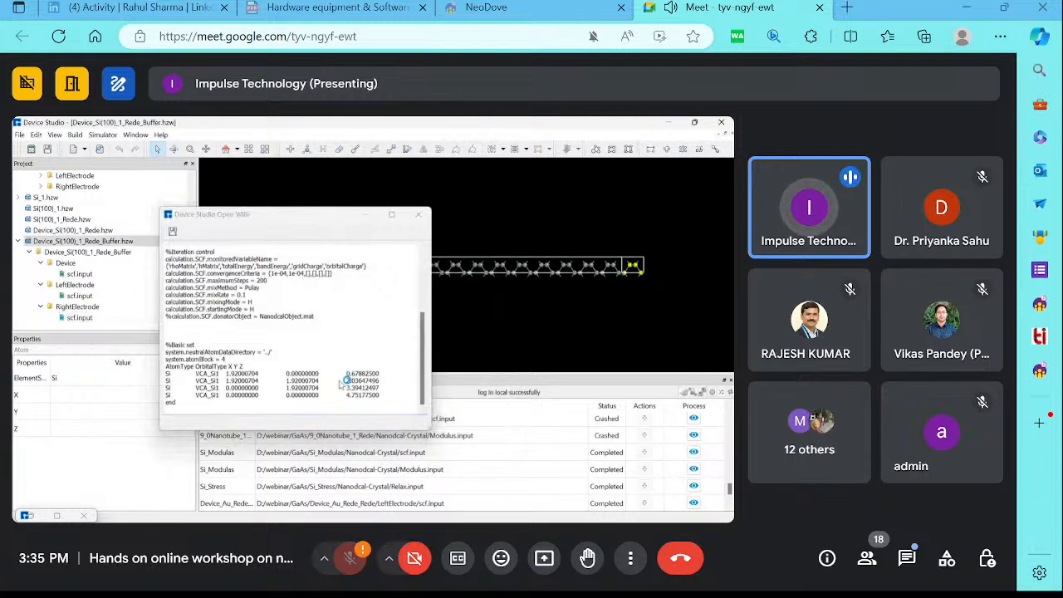
left_click(212, 384)
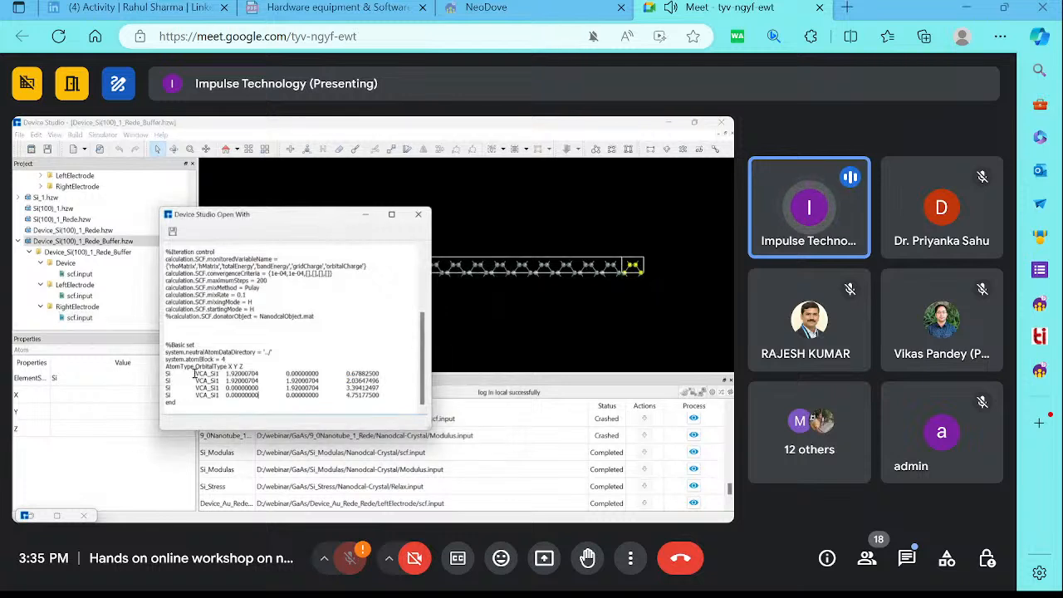
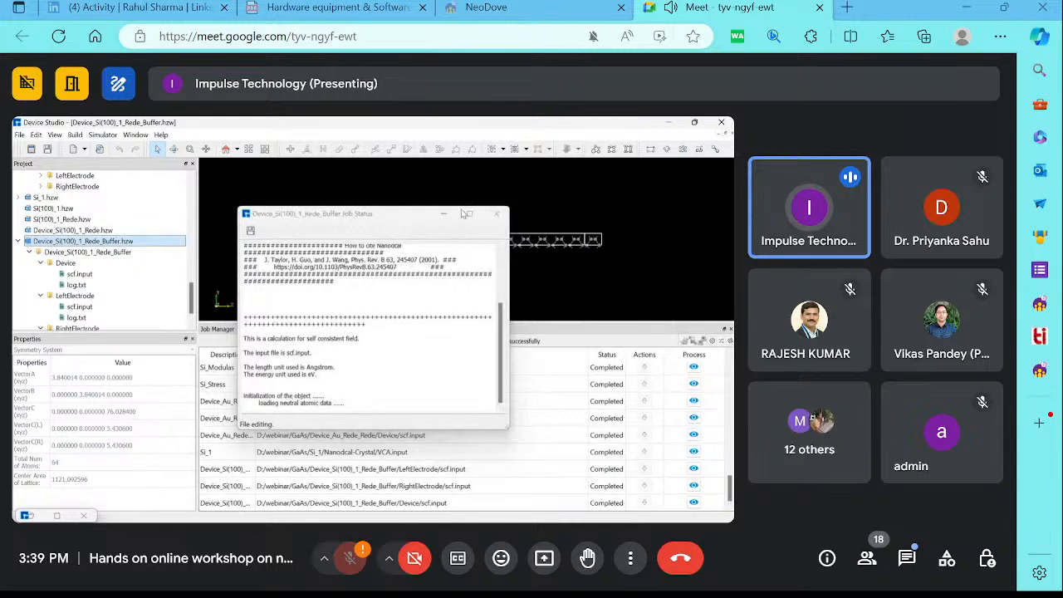
Close the device's job status log and highlight all atoms of the Si(100) buffered device, finishing in a standard view
left_click(496, 214)
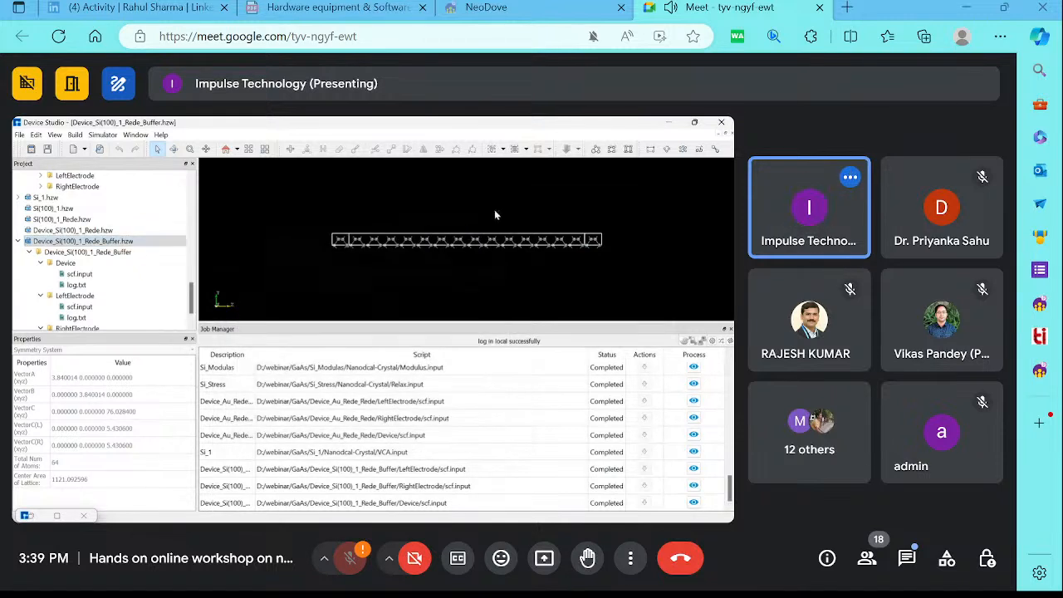
mouse_move(390, 283)
left_mouse_down()
mouse_move(374, 243)
mouse_move(382, 297)
left_mouse_up()
left_click_drag(308, 215, 640, 291)
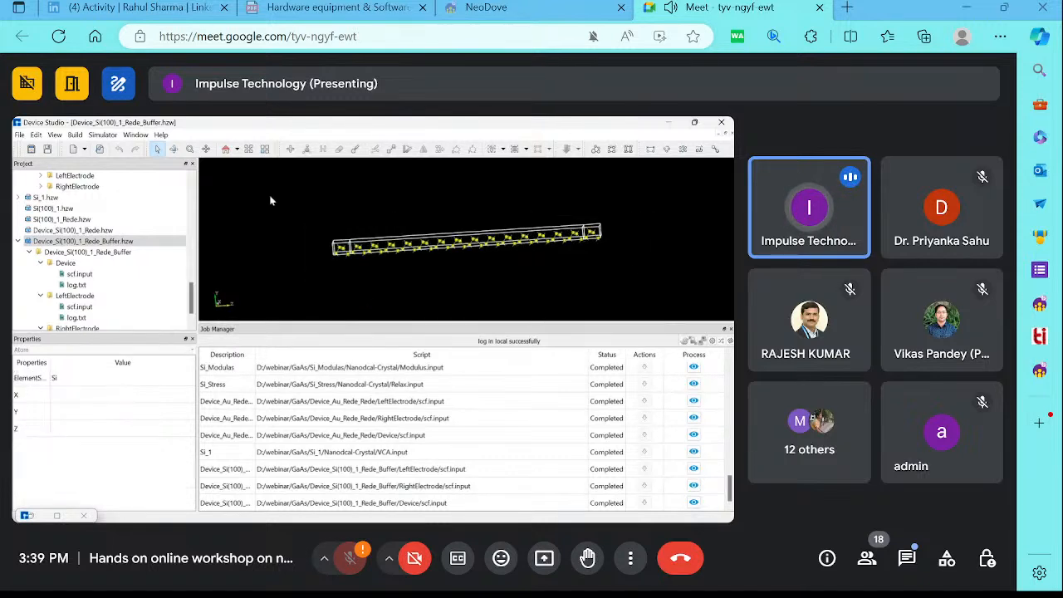
left_click(226, 149)
left_click(321, 194)
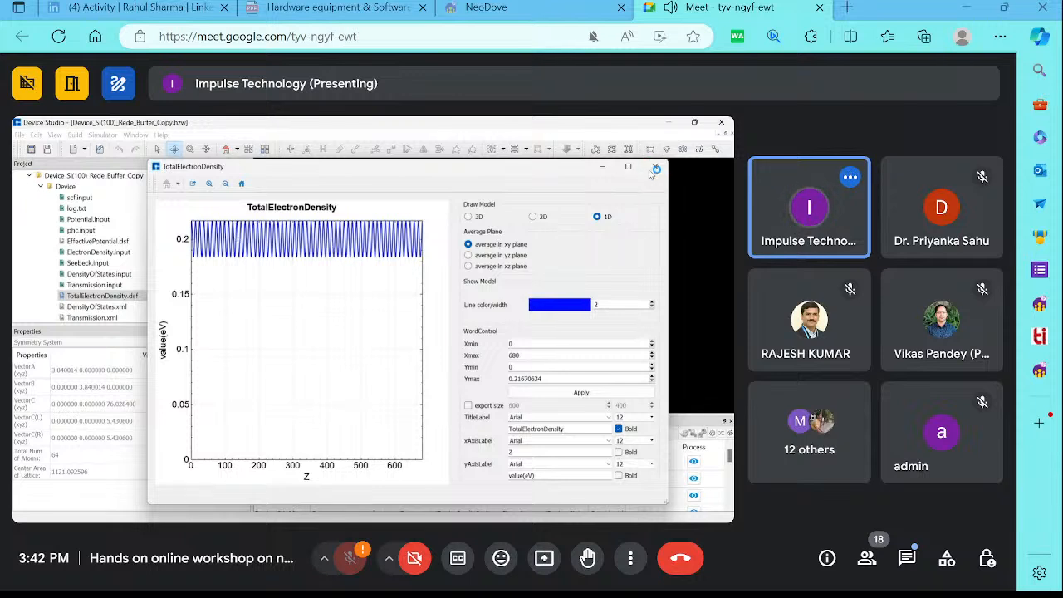
Open the density of states plot from DensityOfStates.xml of Device_Si(100)_Rede_Buffer_Copy and view it enlarged
right_click(142, 309)
left_click(178, 314)
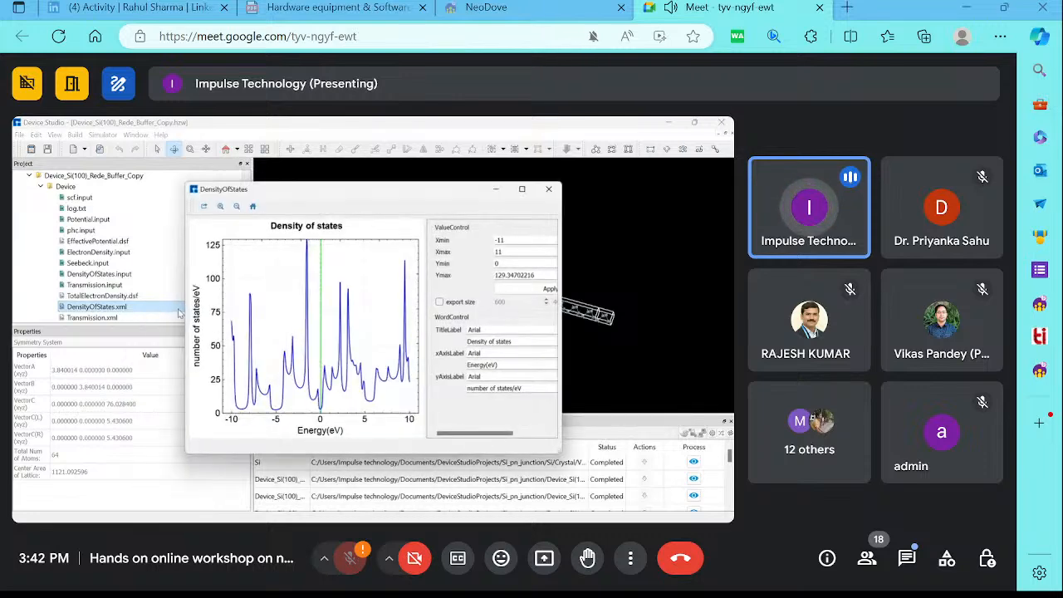
left_click(521, 189)
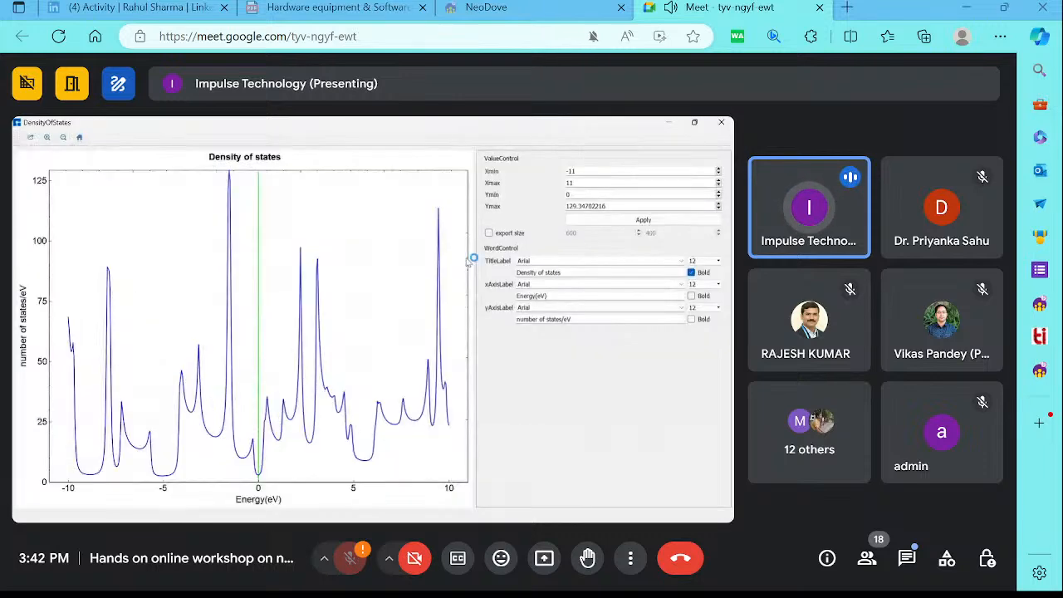
double_click(427, 131)
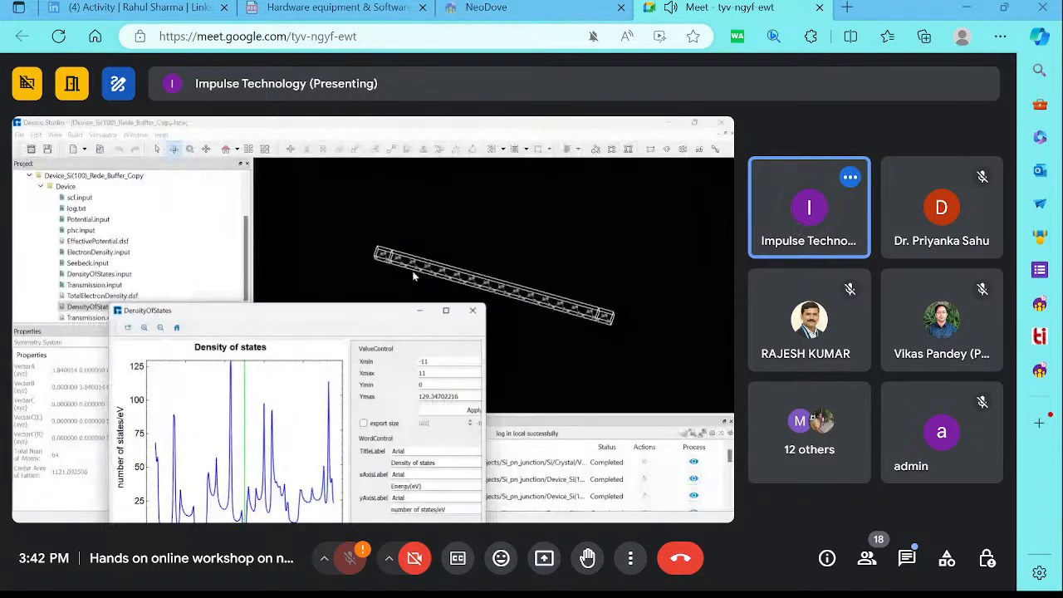
Inspect the Si(100) device structure next to the density of states plot, turned nearly horizontal and enlarged
left_click(560, 293)
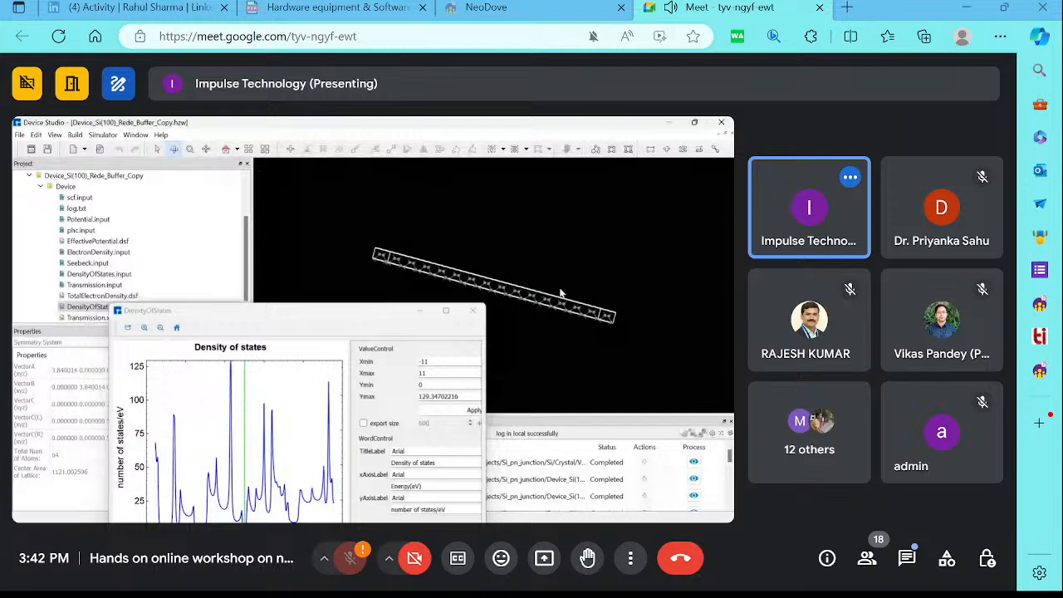
left_click_drag(561, 293, 427, 254)
scroll(427, 254, "up", 6)
scroll(428, 254, "down", 1)
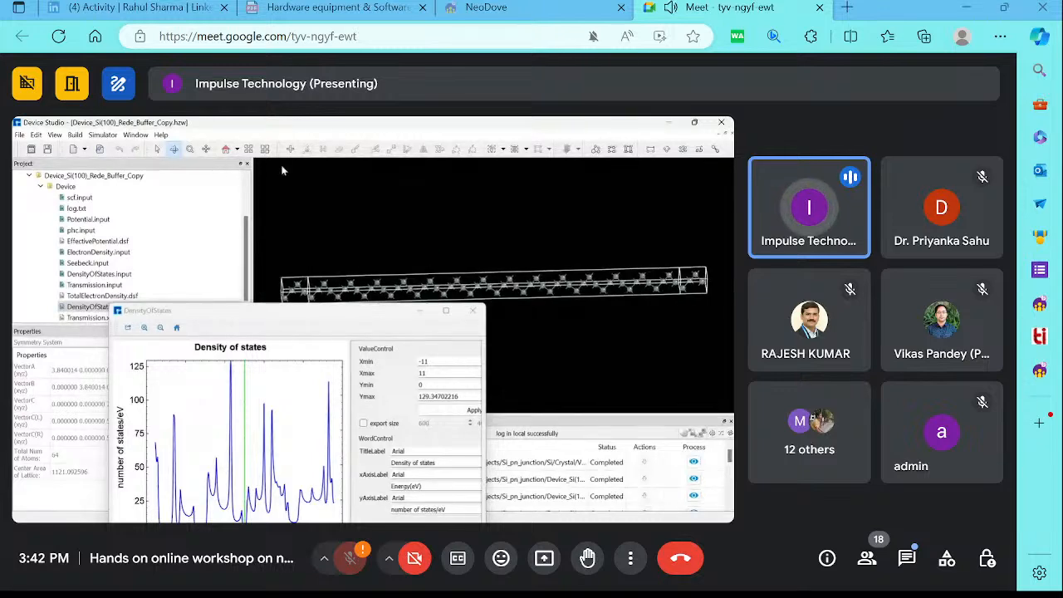
Examine the density of states curve around 0 eV and over the wider energy range, and close the plot
left_click_drag(279, 307, 370, 191)
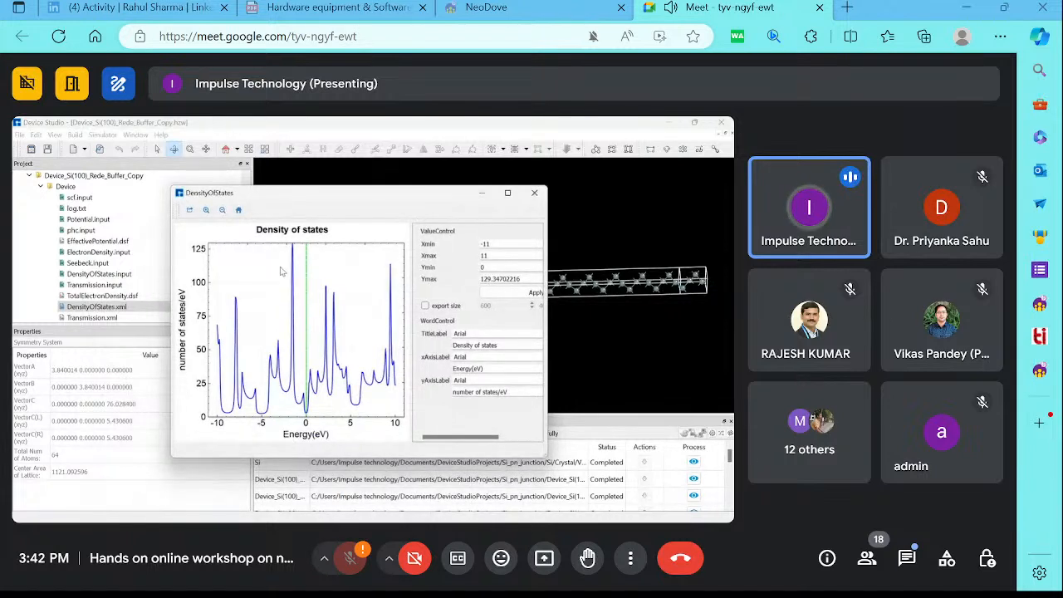
left_click_drag(259, 256, 365, 437)
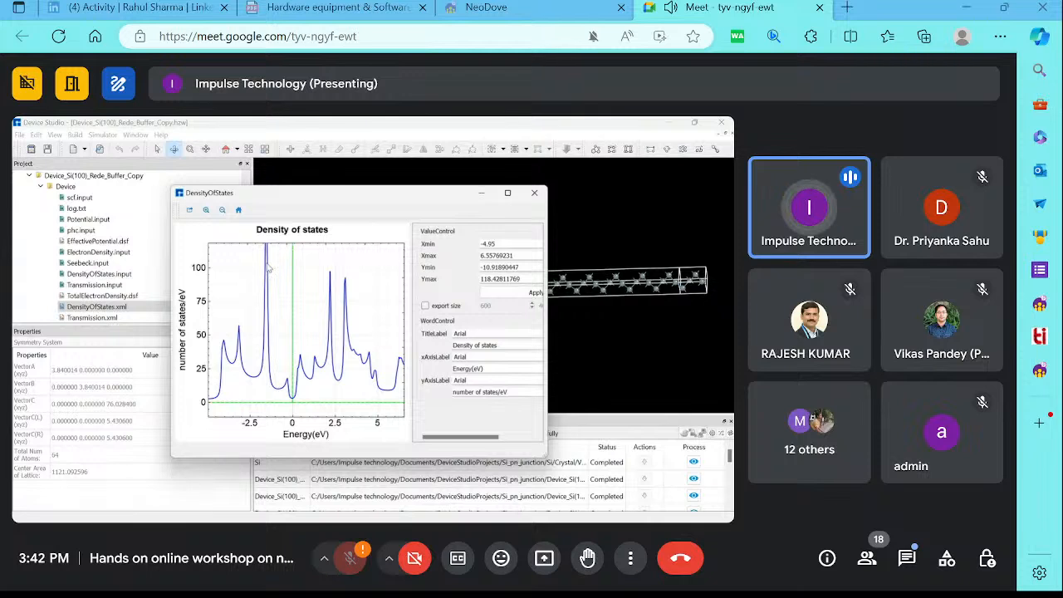
left_click_drag(267, 267, 307, 283)
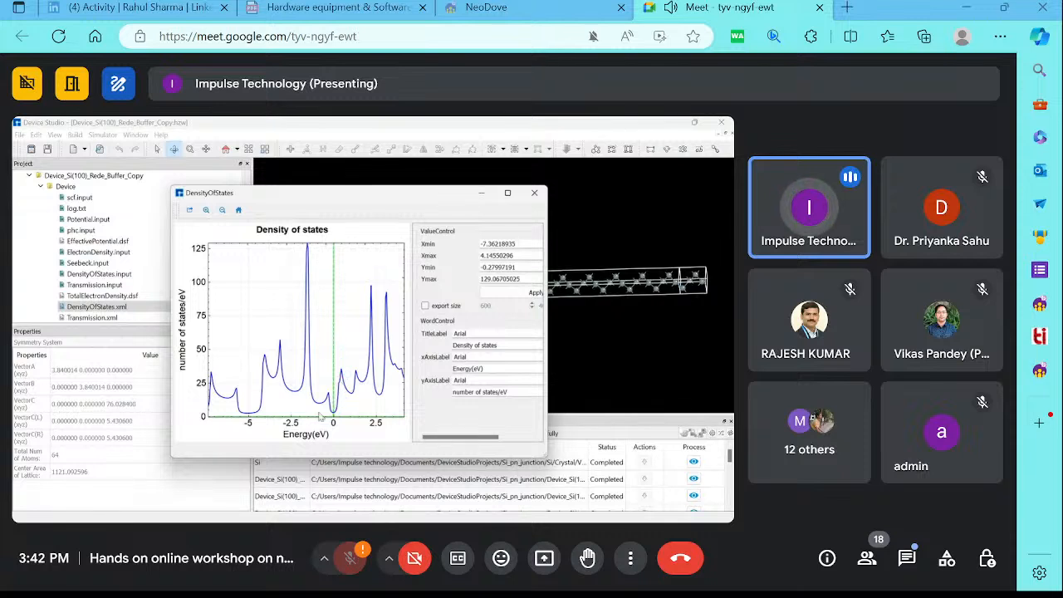
scroll(247, 362, "down", 2)
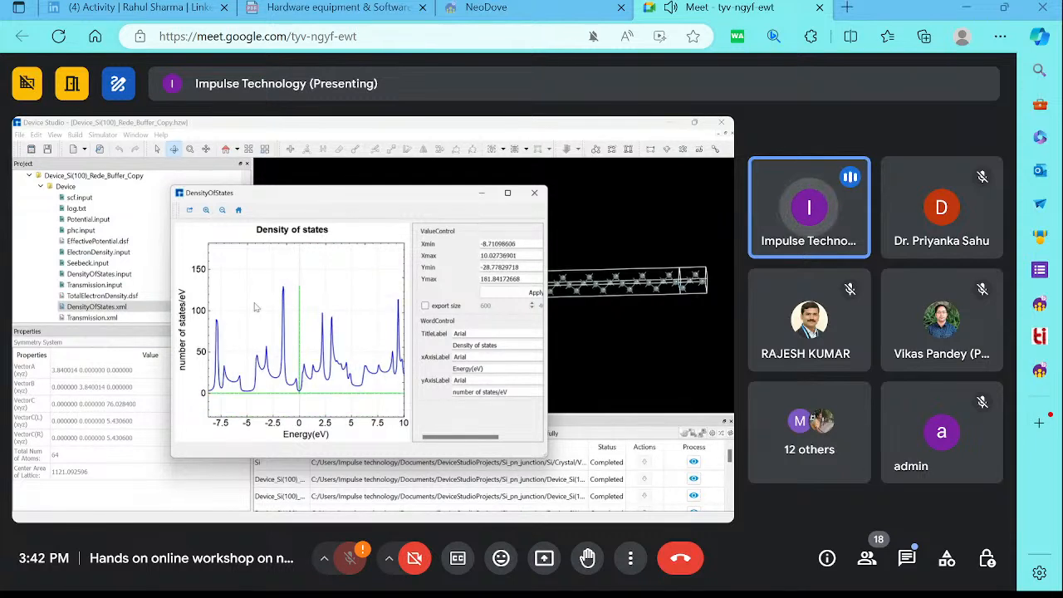
left_click(535, 194)
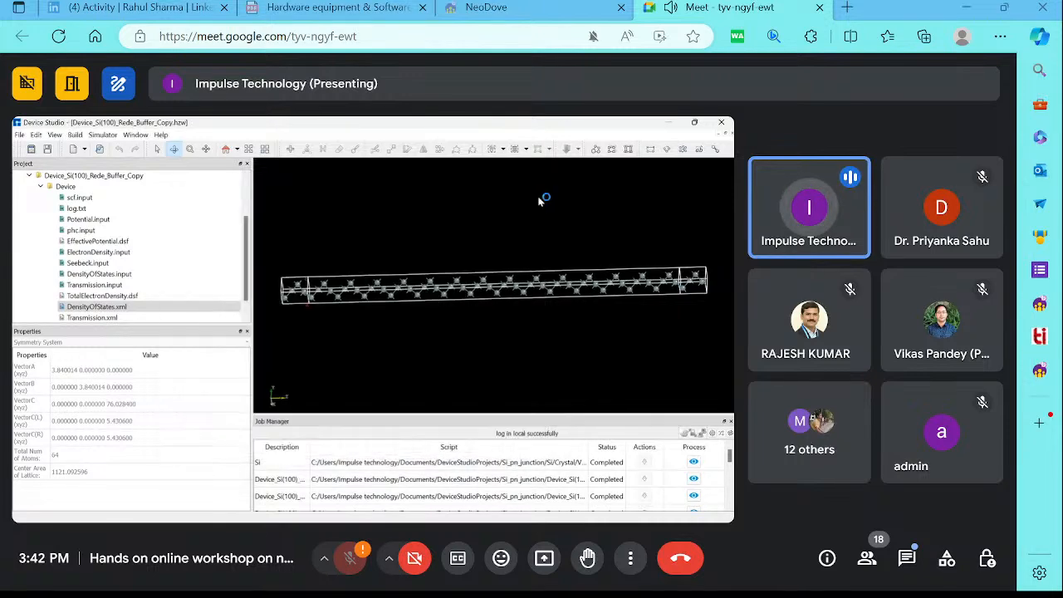
Open the transmission plot from Transmission.xml in the Device folder and view the whole curve
scroll(146, 287, "down", 1)
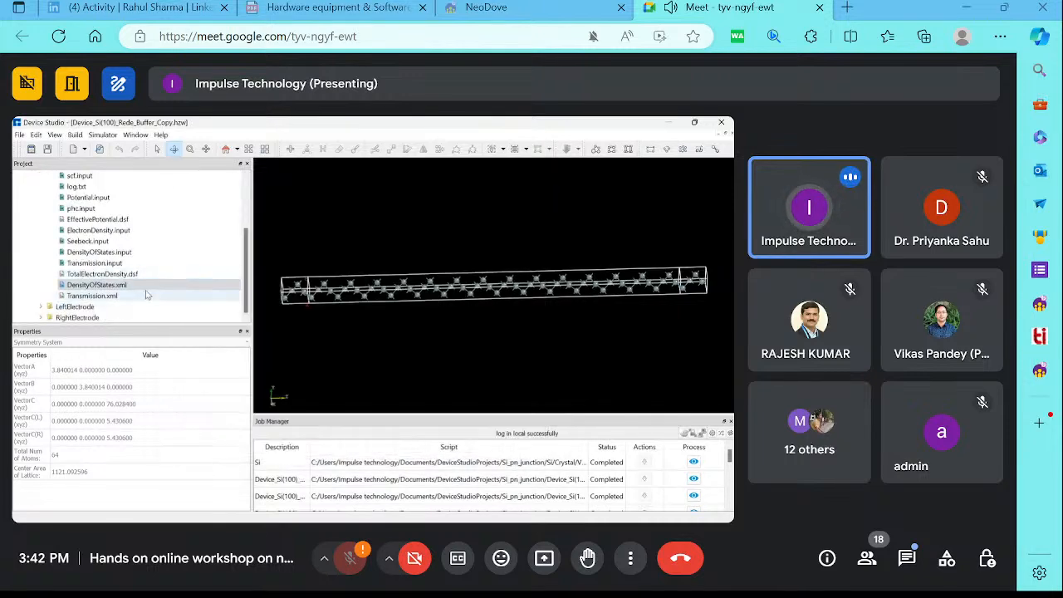
right_click(161, 295)
left_click(169, 301)
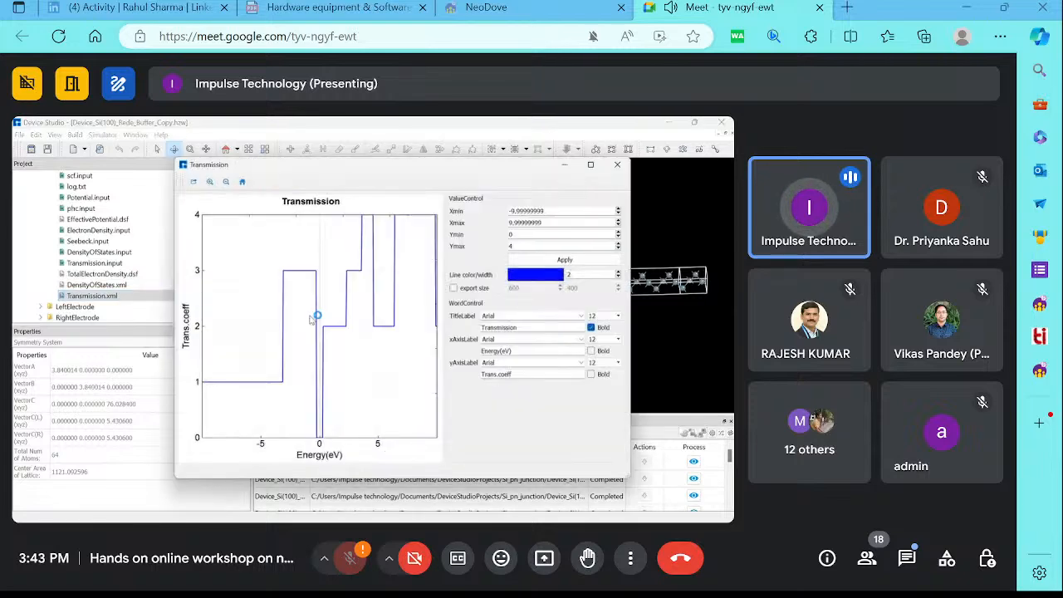
scroll(290, 273, "down", 2)
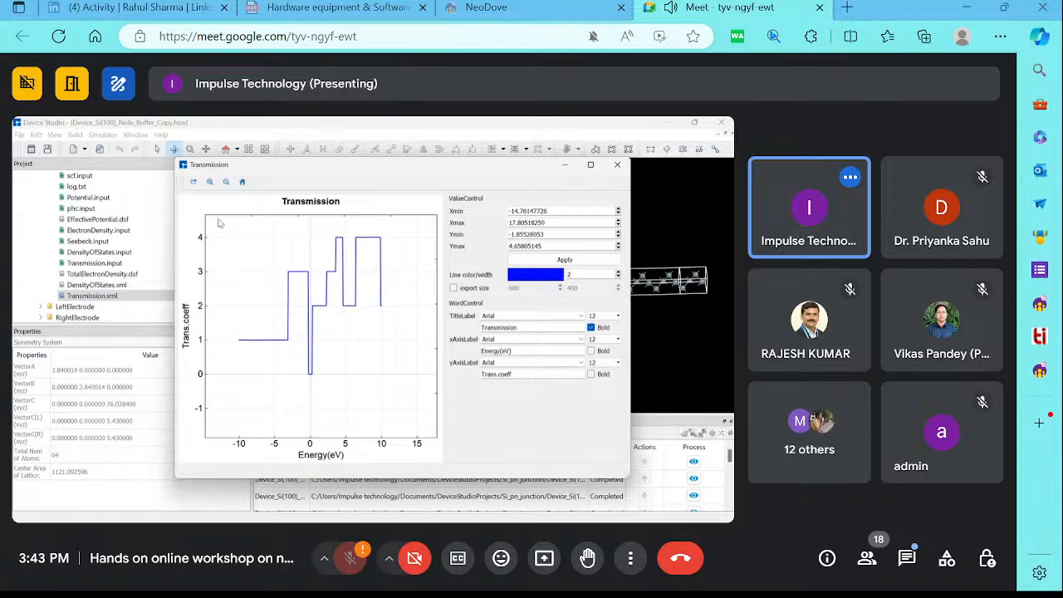
left_click_drag(257, 232, 312, 256)
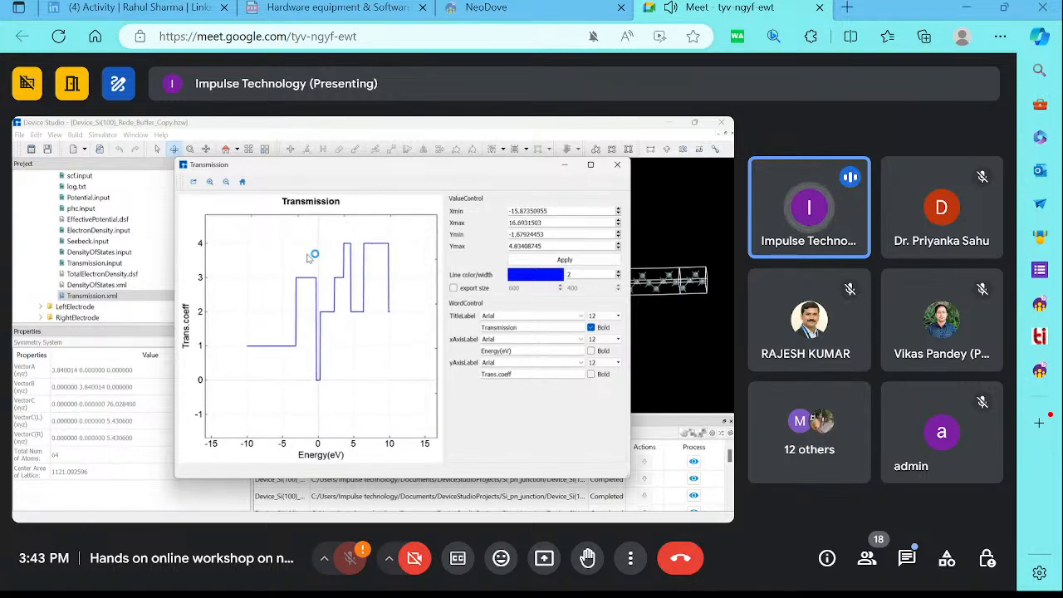
Locate log.txt in the Device folder with the transmission plot moved aside, and return to the plot
left_click_drag(419, 180, 519, 204)
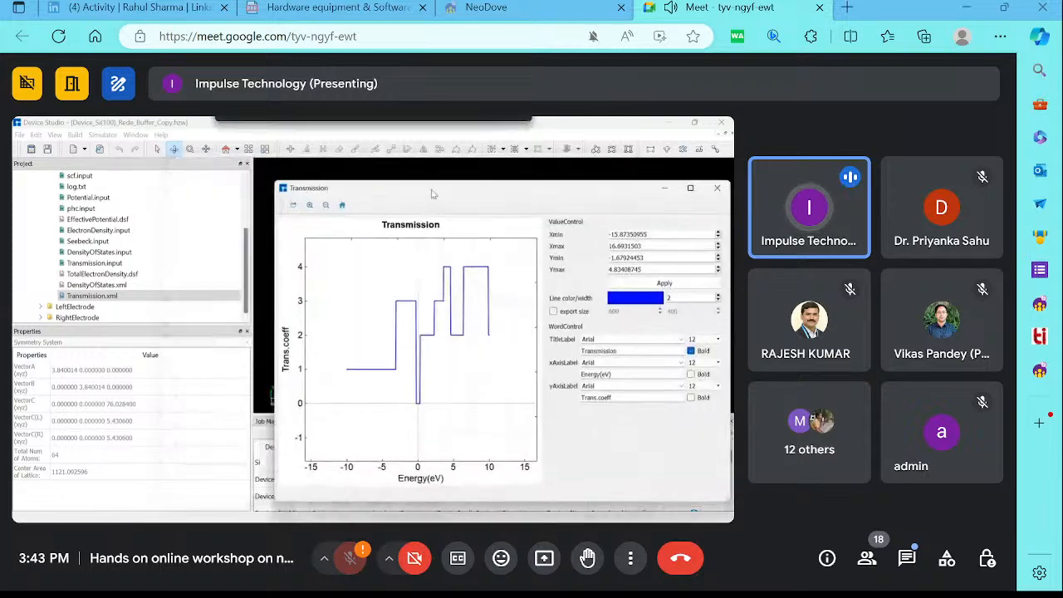
scroll(89, 289, "up", 4)
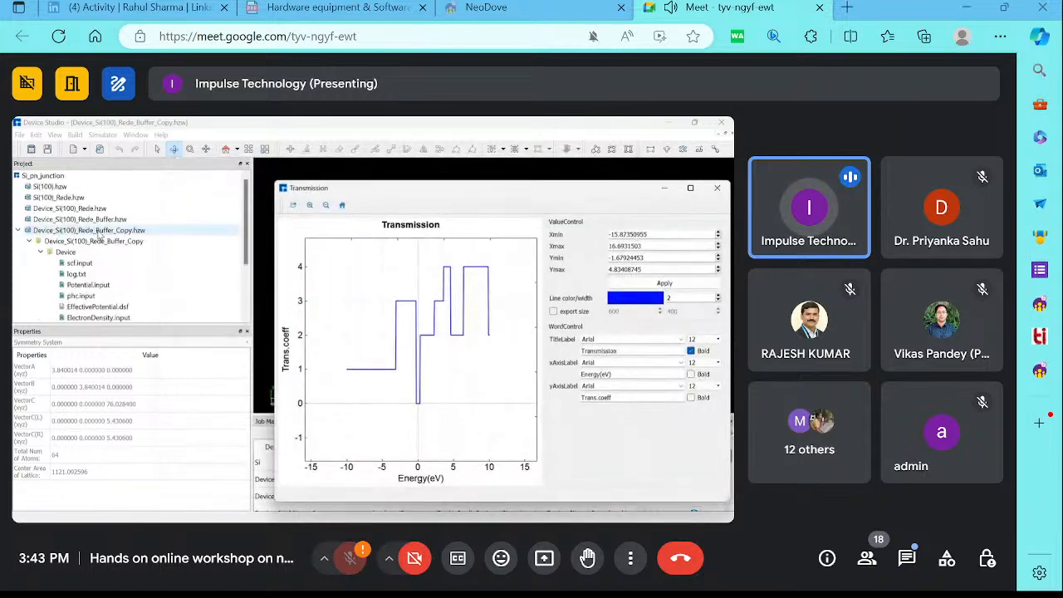
double_click(91, 277)
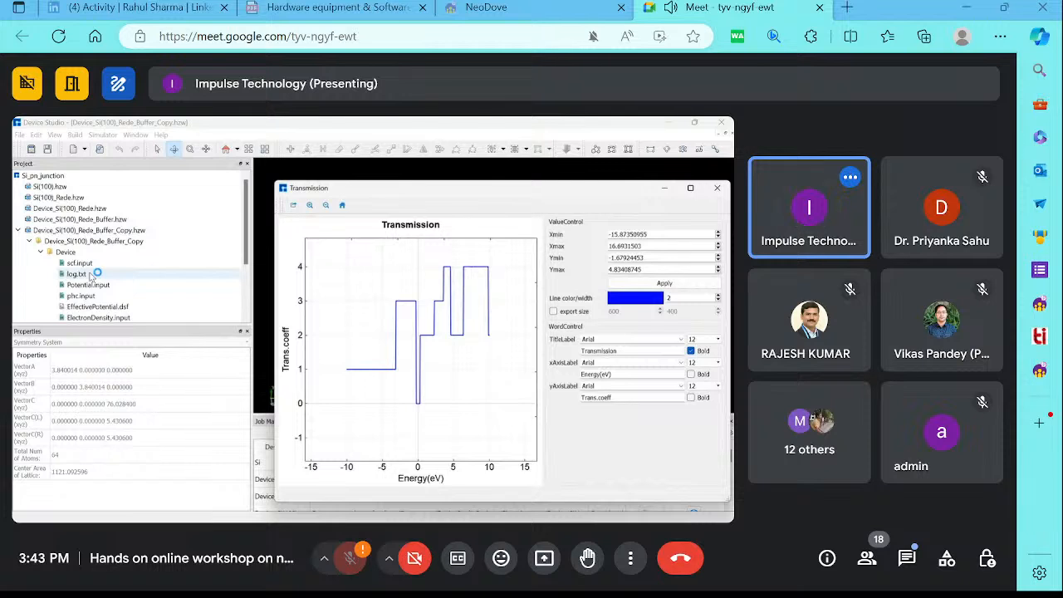
right_click(91, 275)
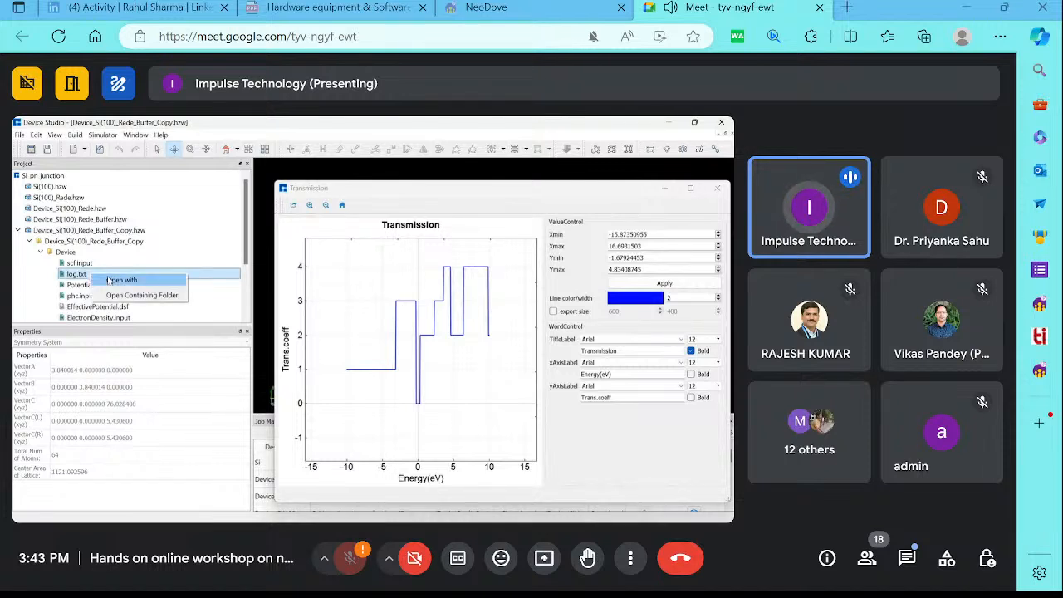
left_click(304, 190)
left_click_drag(302, 194, 239, 184)
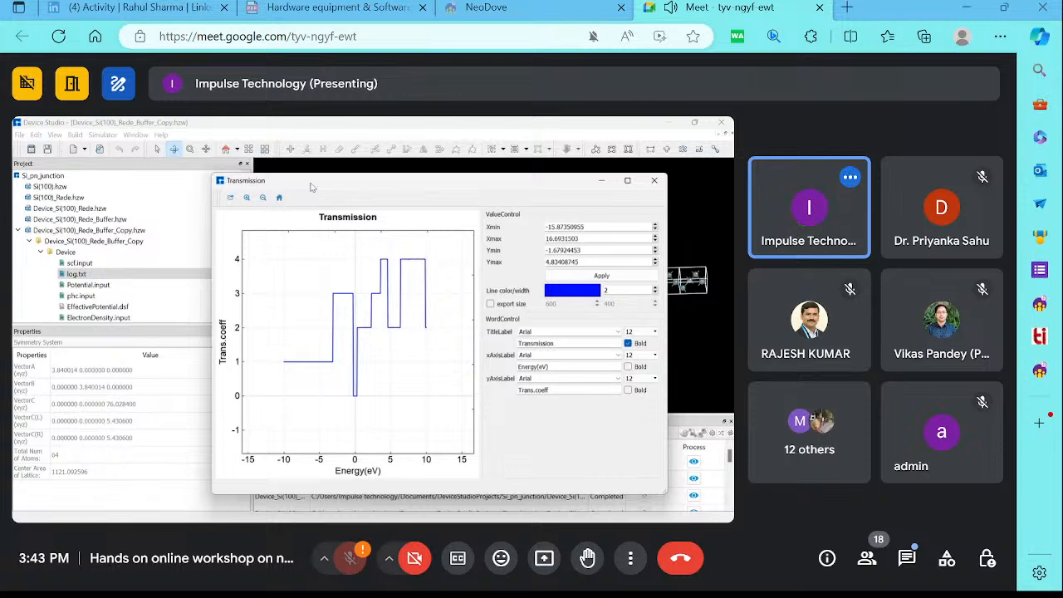
Examine the transmission coefficient steps around 0 eV up close and close the transmission plot
scroll(338, 353, "up", 3)
scroll(338, 353, "down", 3)
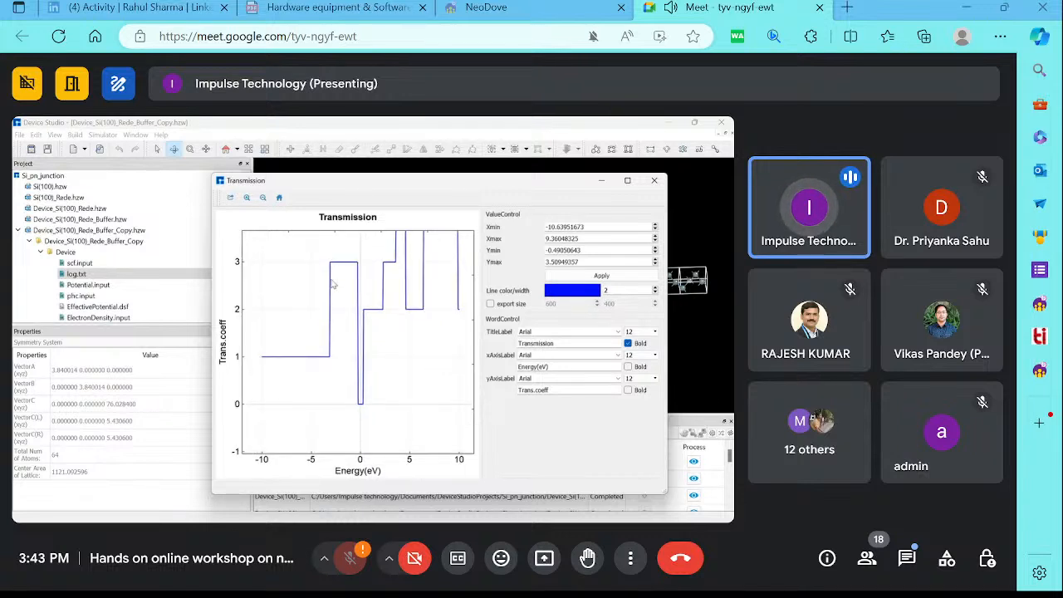
scroll(327, 304, "down", 1)
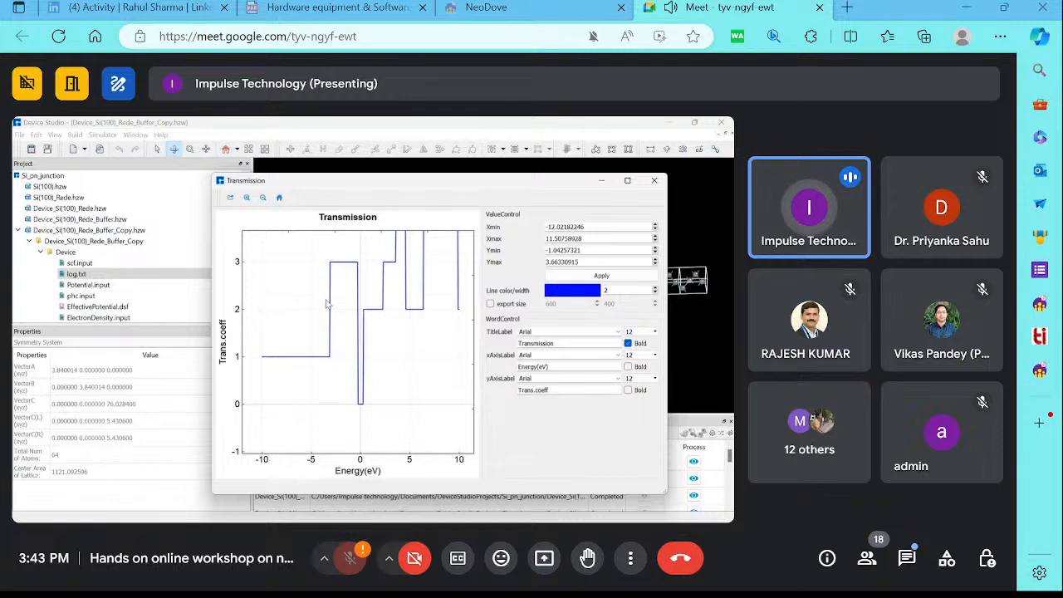
left_click_drag(327, 304, 298, 327)
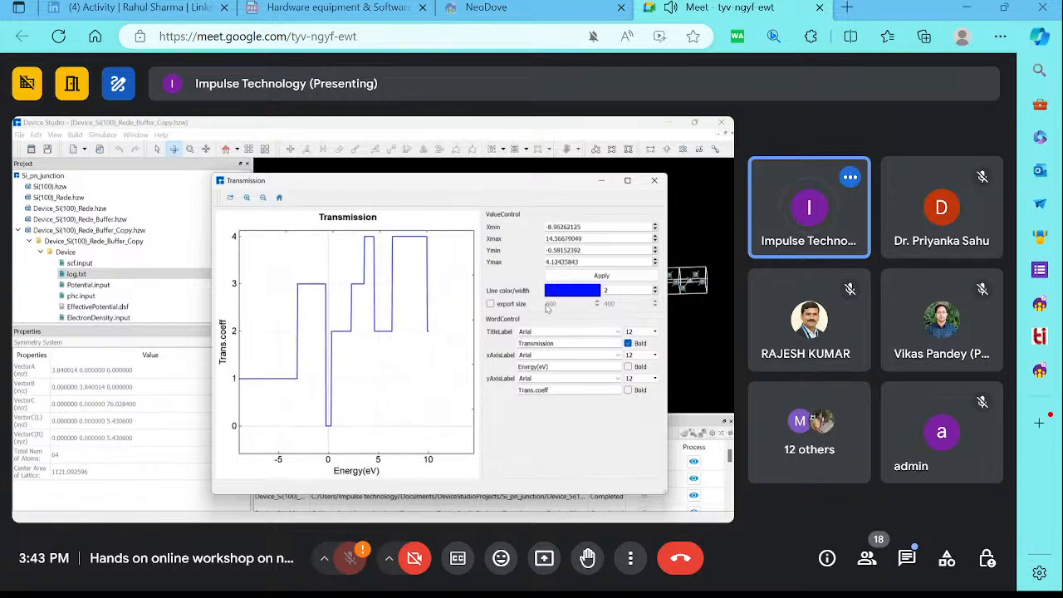
left_click(653, 181)
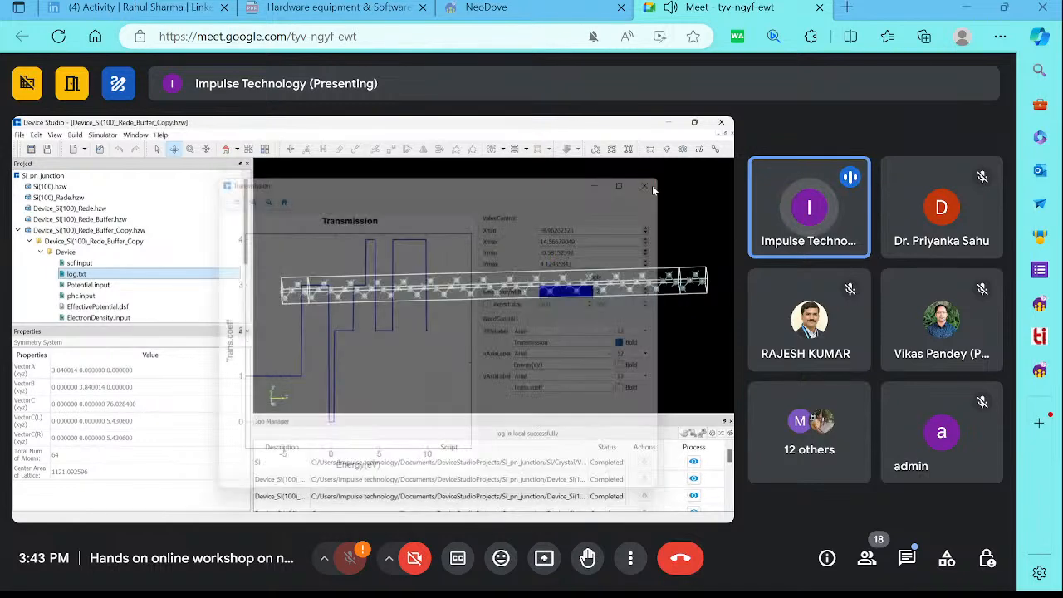
left_click_drag(449, 209, 483, 383)
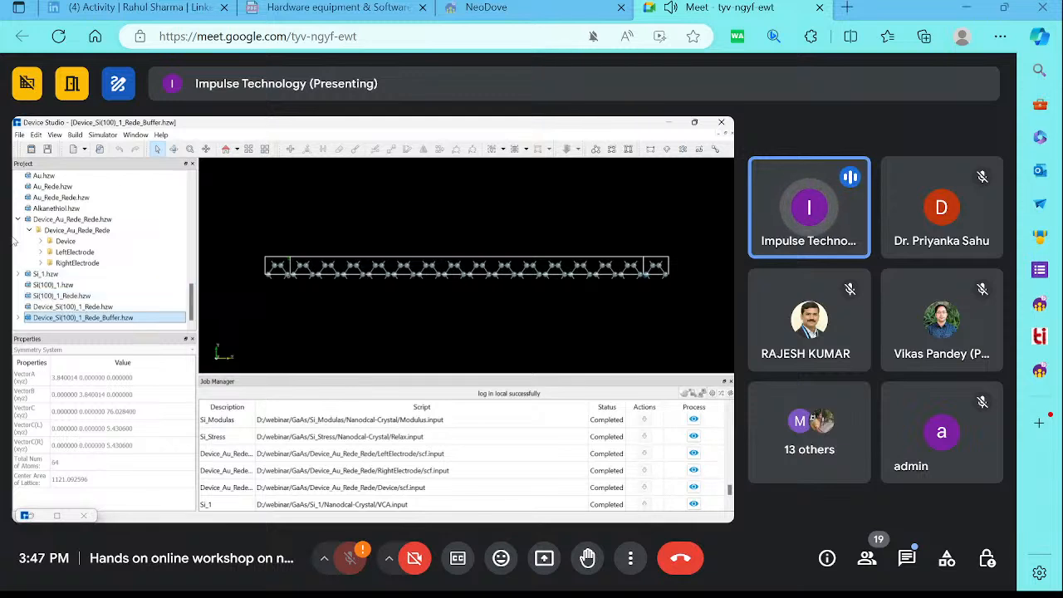
Search the Materials Project online for WTe2 and import the Te4W2 structure with space group P-3m1
left_click(22, 138)
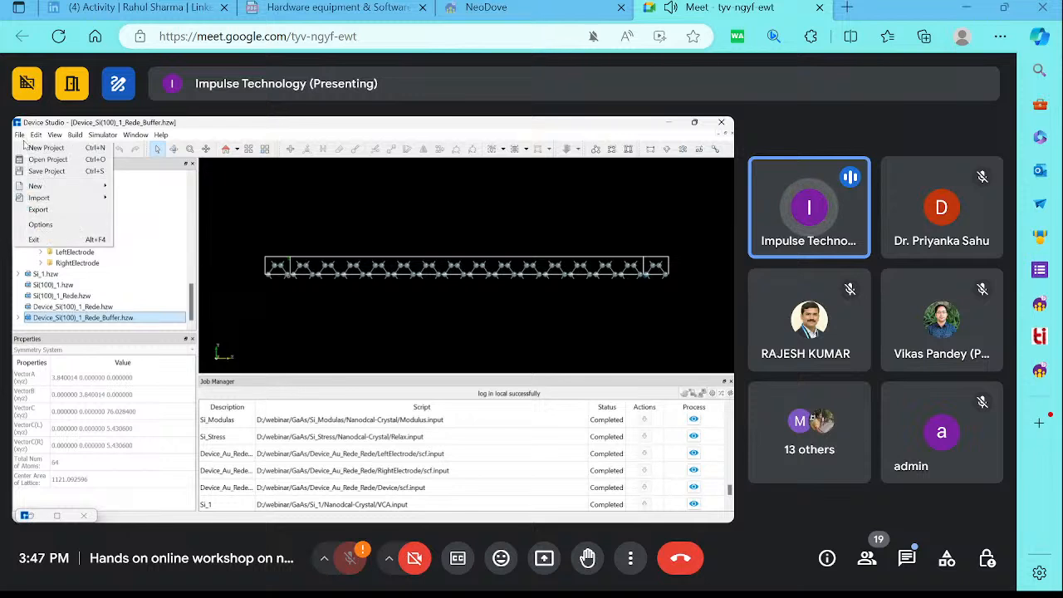
mouse_move(60, 199)
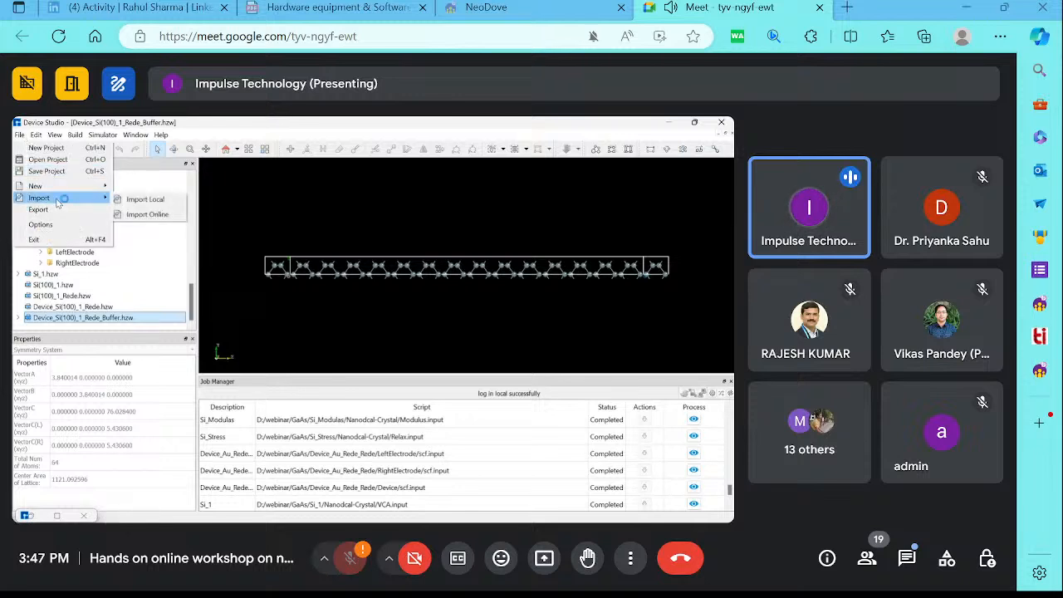
left_click(137, 215)
type("w")
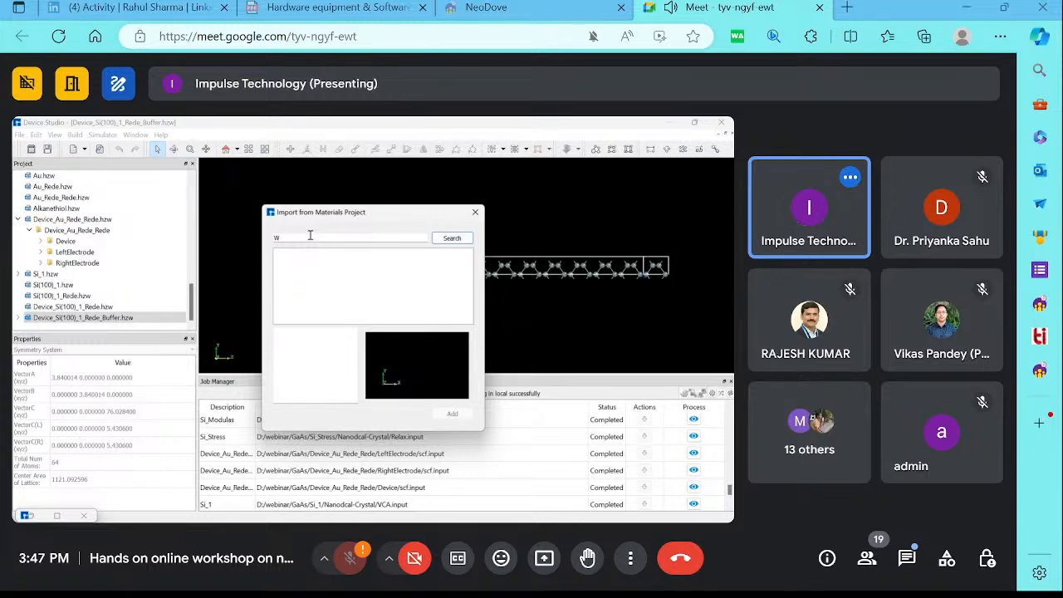
type("Te2")
left_click(454, 238)
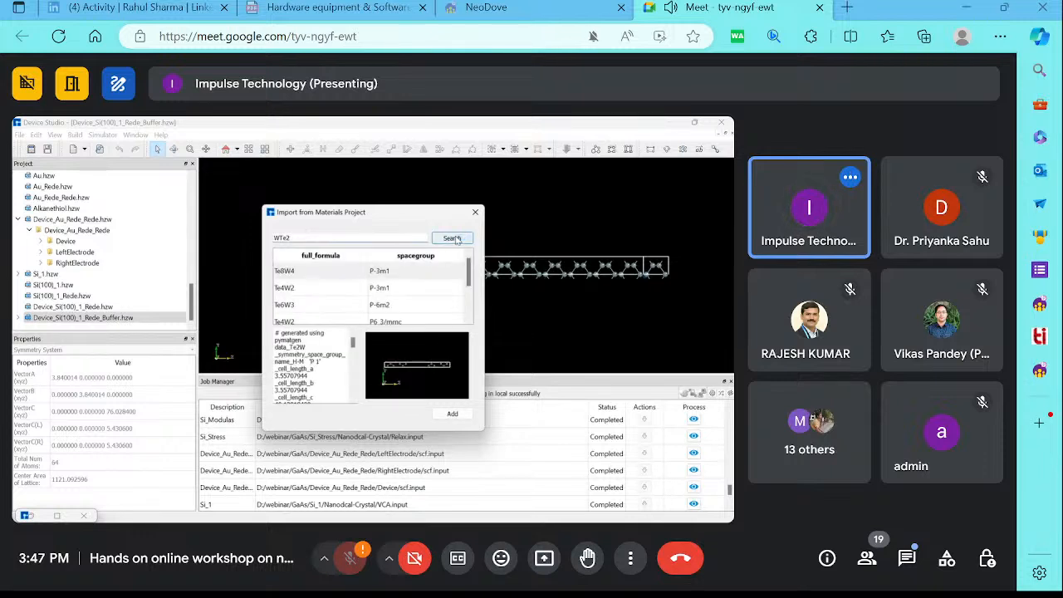
left_click(455, 239)
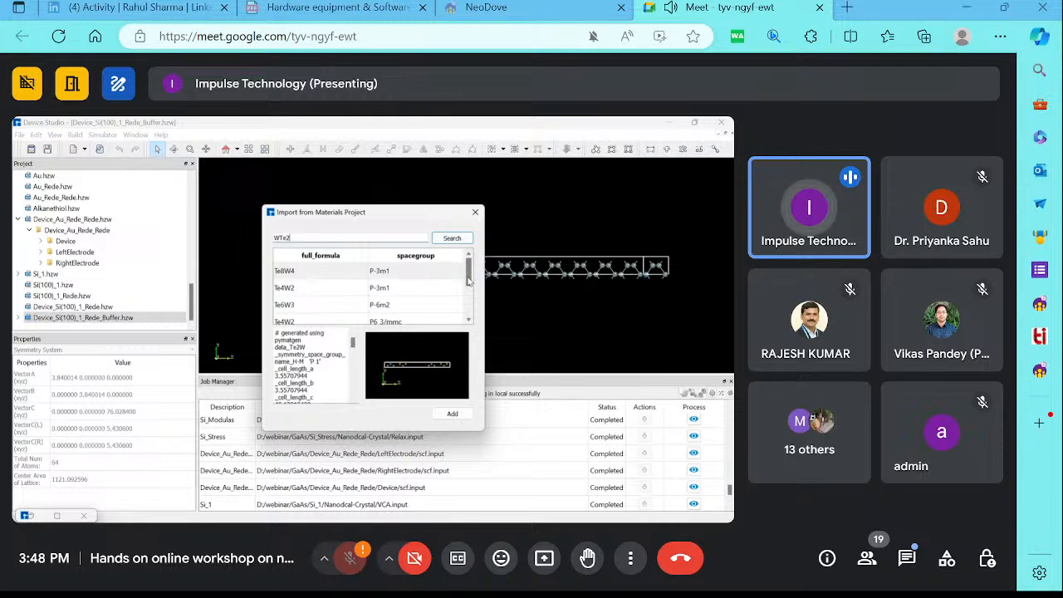
left_click(387, 288)
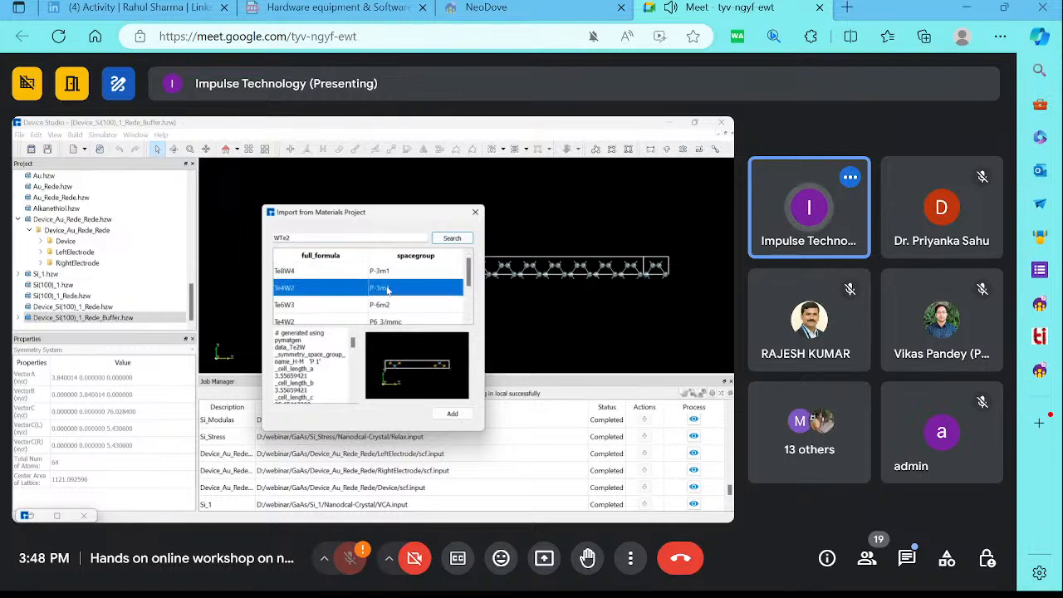
left_click(449, 415)
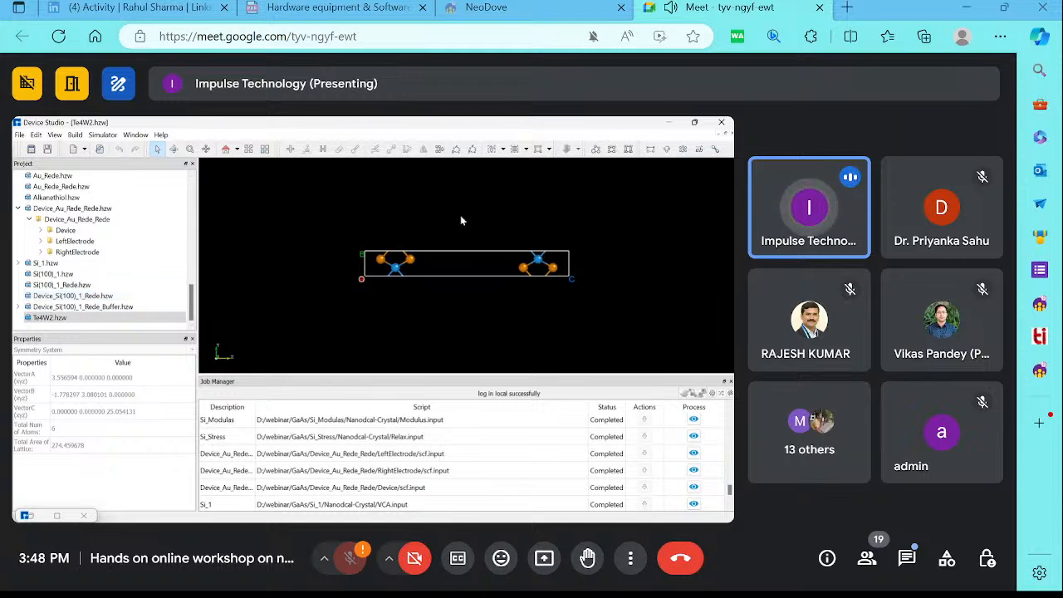
Delete the three-atom WTe2 layer near the C end of the cell and centre the remaining layer
left_click_drag(342, 221, 452, 291)
left_click_drag(492, 219, 629, 331)
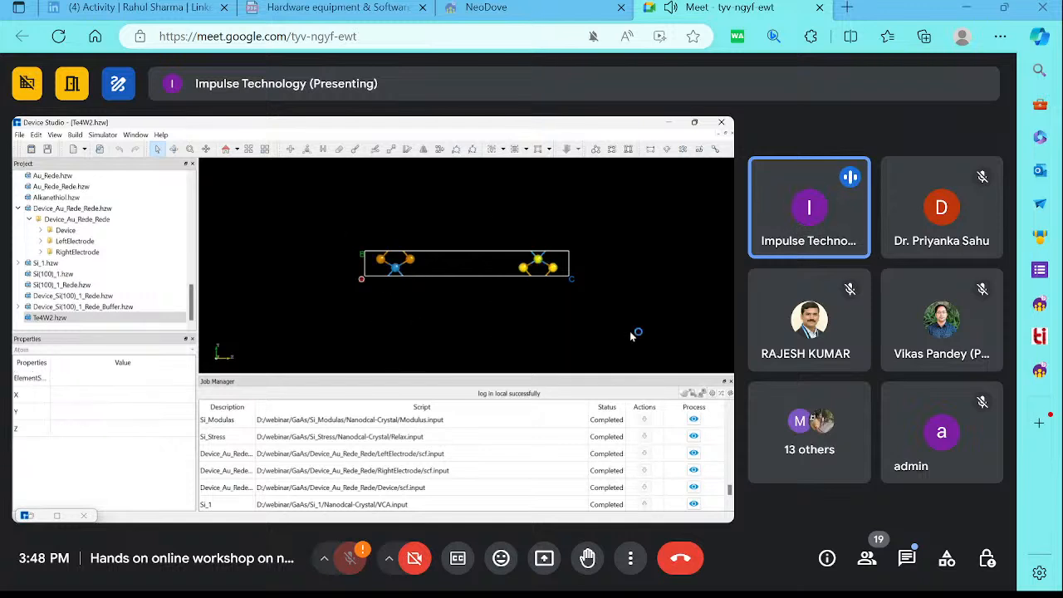
left_click(223, 221)
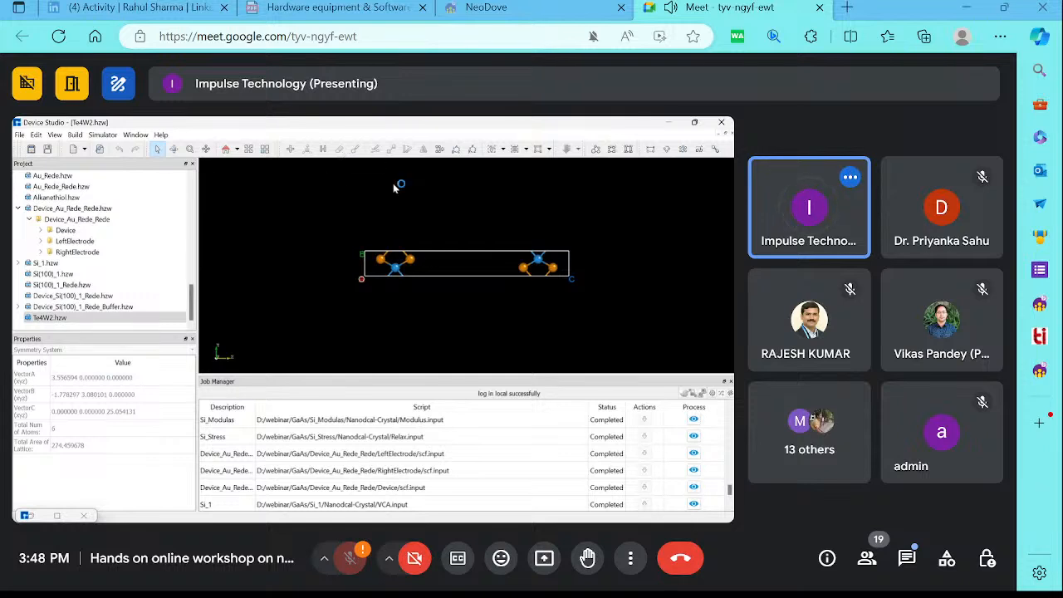
left_click_drag(501, 230, 621, 345)
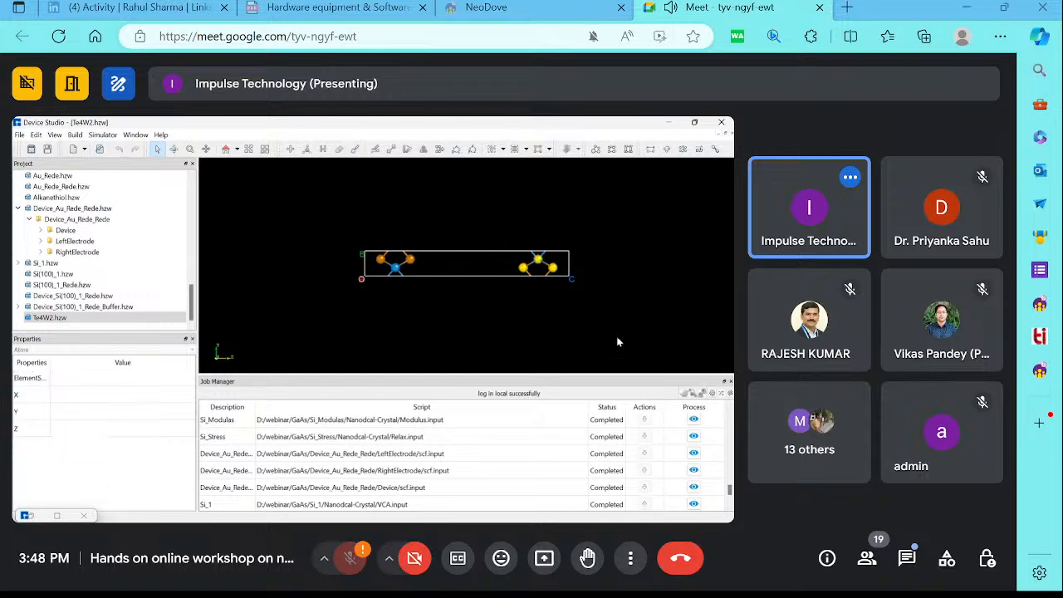
left_click(339, 150)
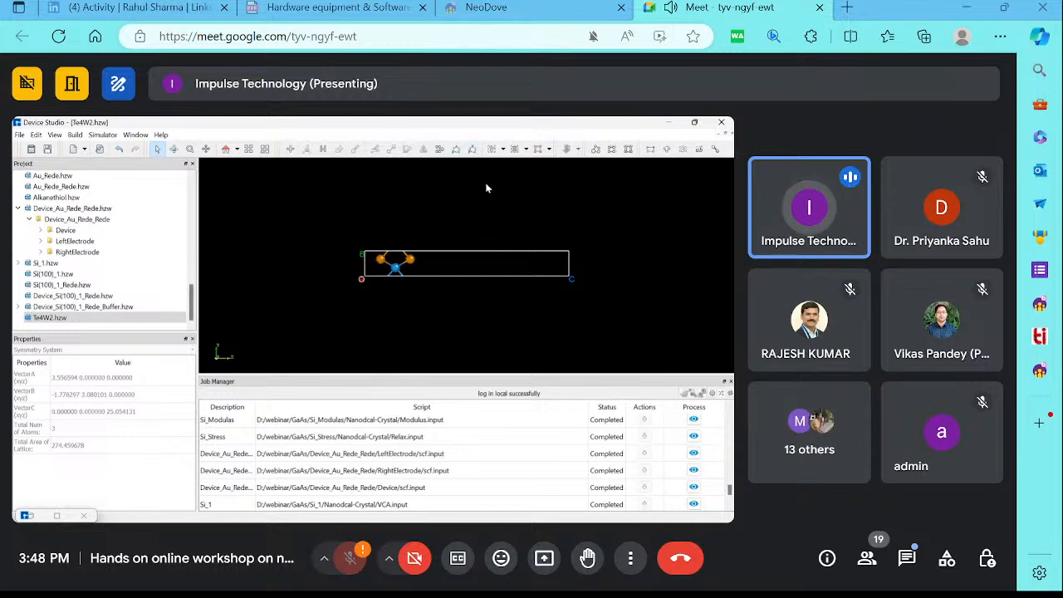
left_click(516, 150)
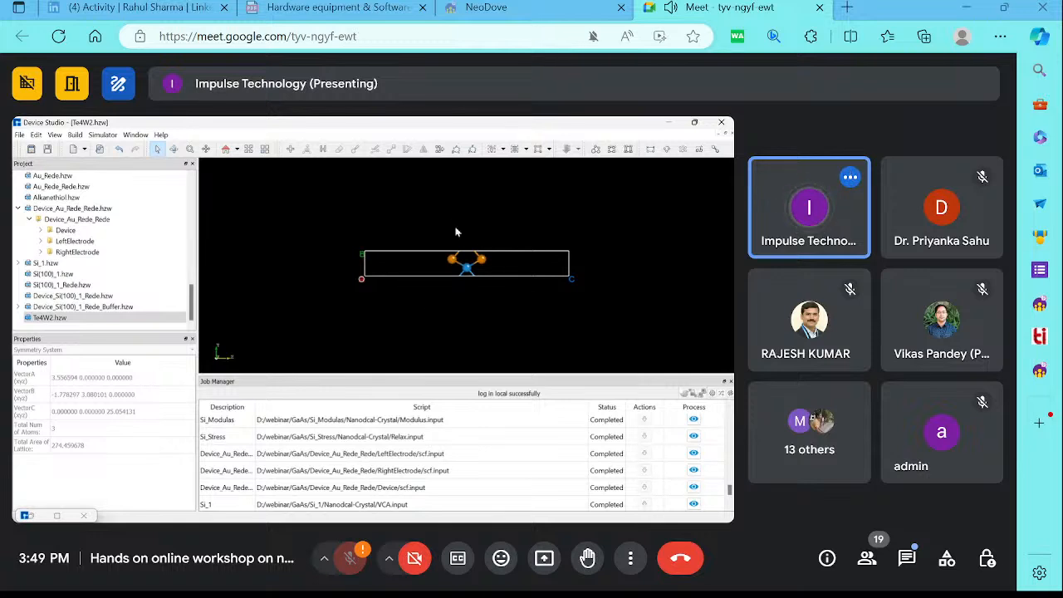
Rotate the monolayer cell, cycle its A, B and C lattice vectors, and show it in the yz view
left_click(477, 152)
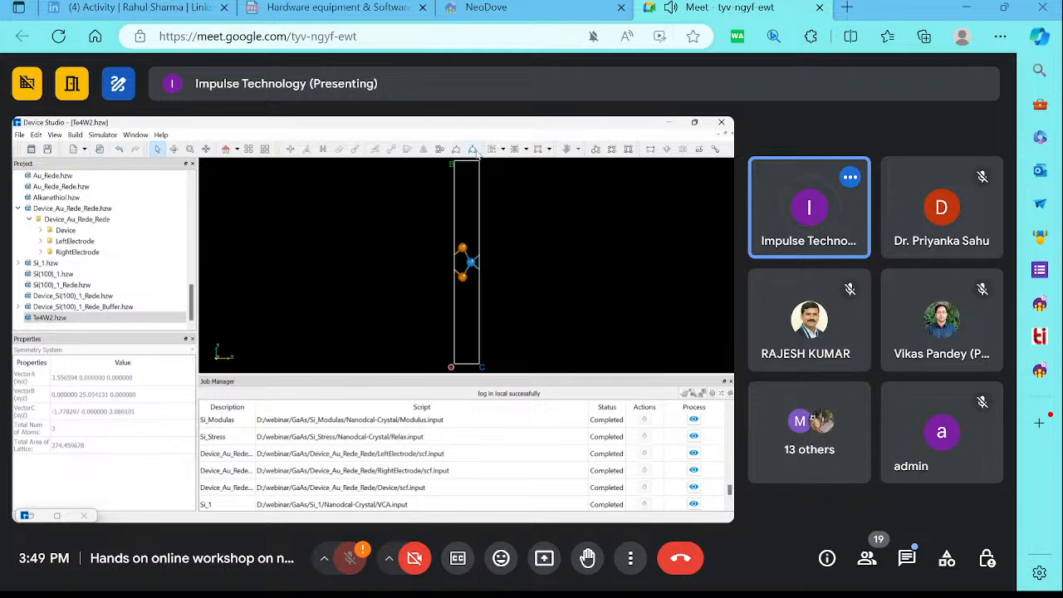
scroll(463, 309, "up", 2)
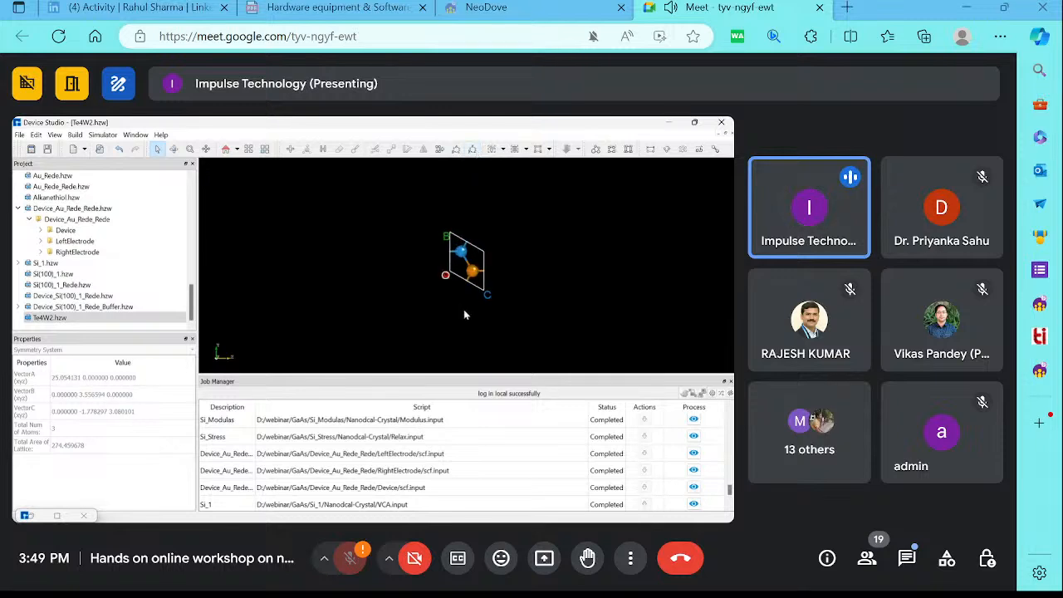
left_click(456, 149)
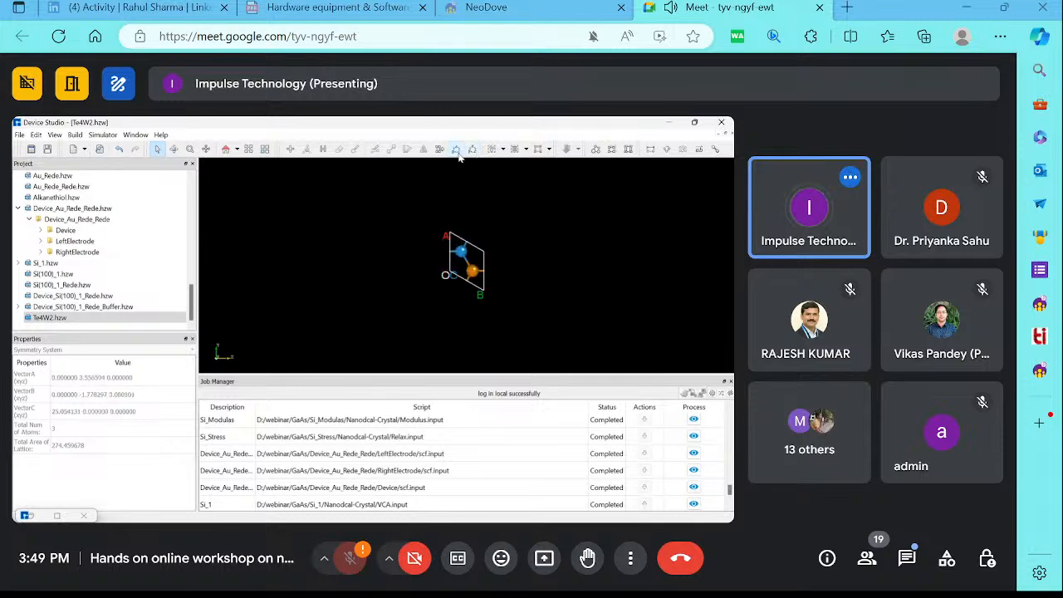
left_click(456, 150)
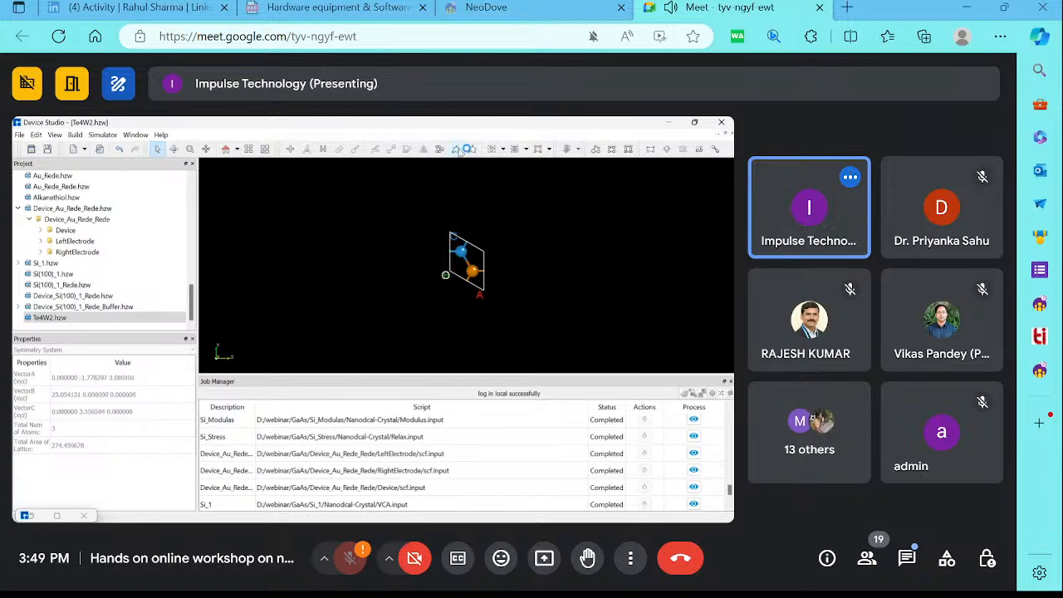
left_click(236, 150)
left_click(244, 188)
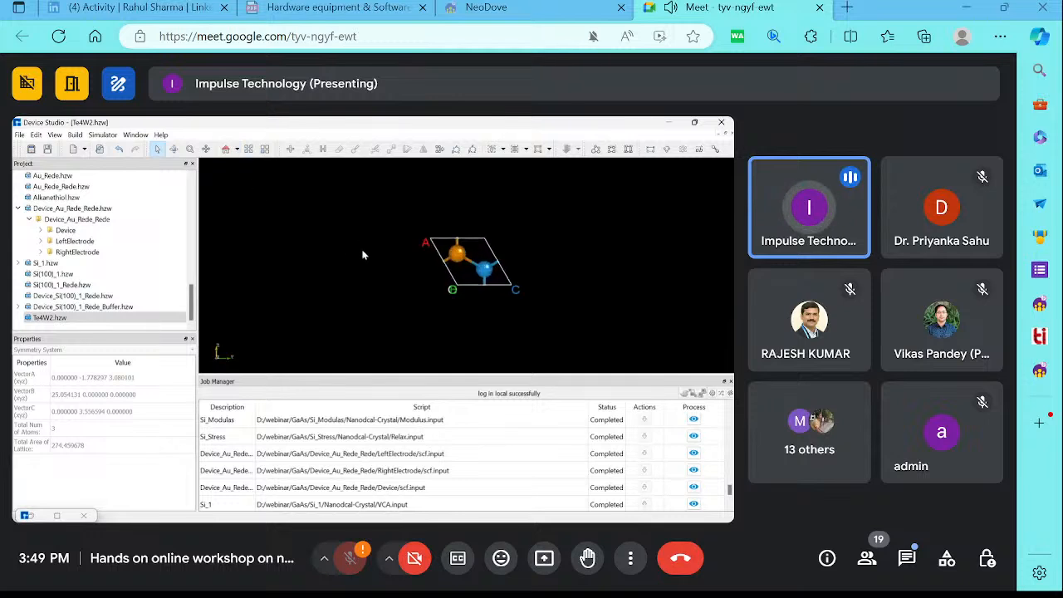
Rotate the monolayer cell until its long vector A lies along x, and switch to the zx view
left_click(471, 149)
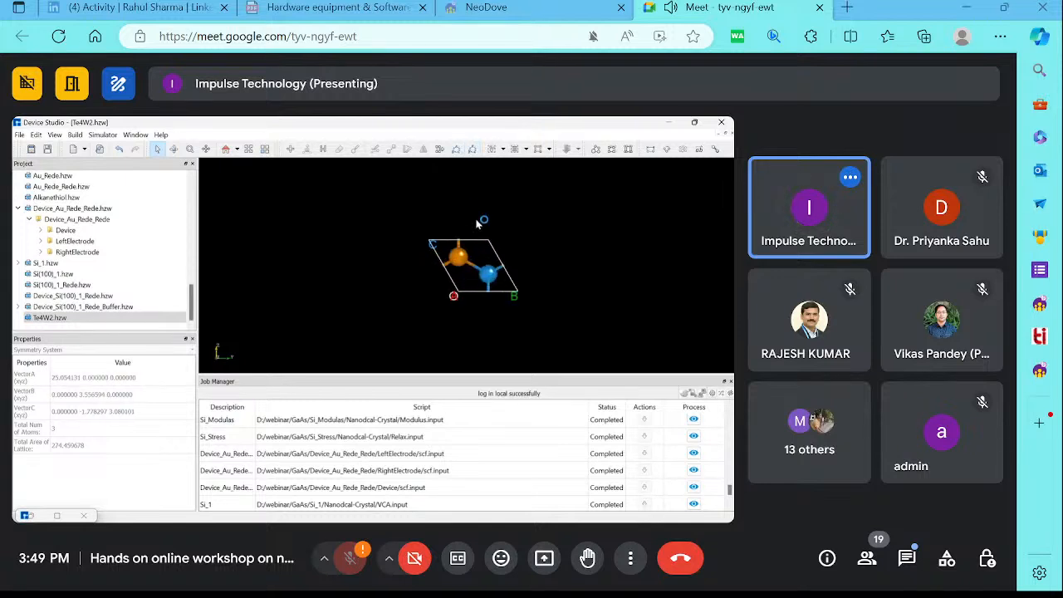
left_click(473, 149)
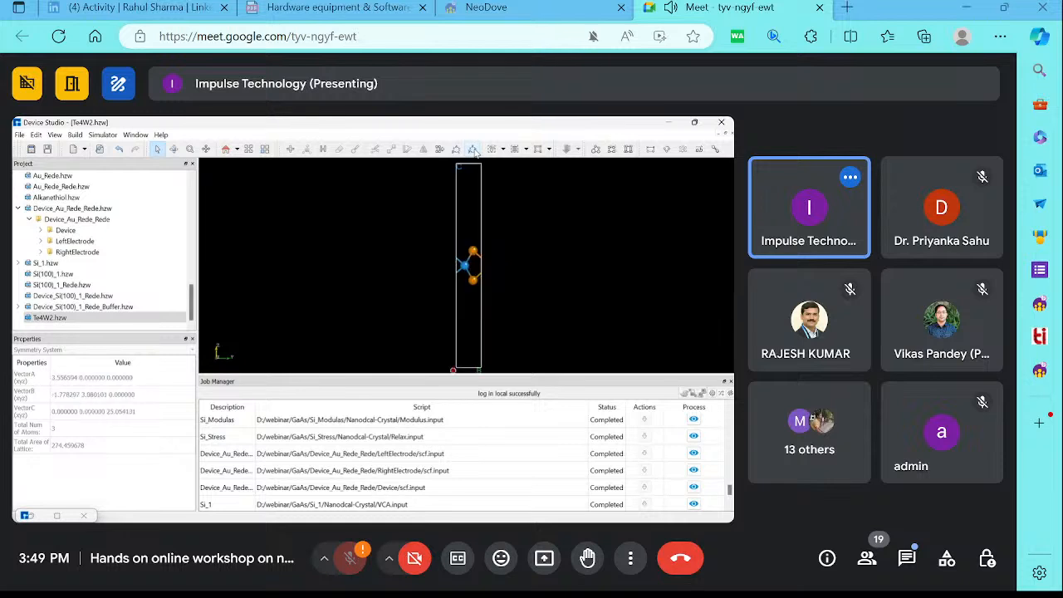
left_click(473, 150)
left_click(472, 149)
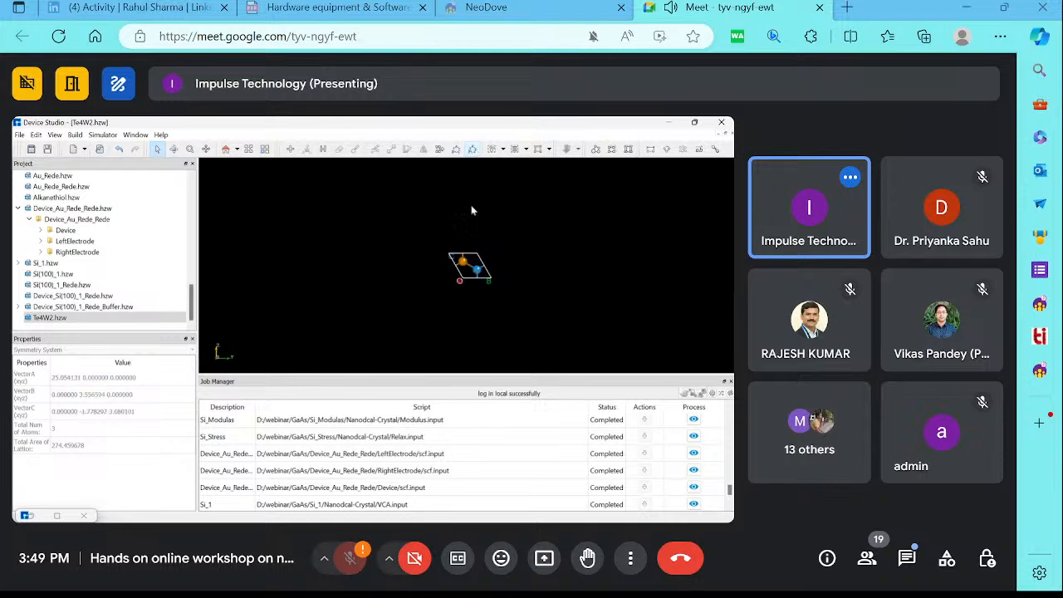
left_click(236, 150)
left_click(238, 151)
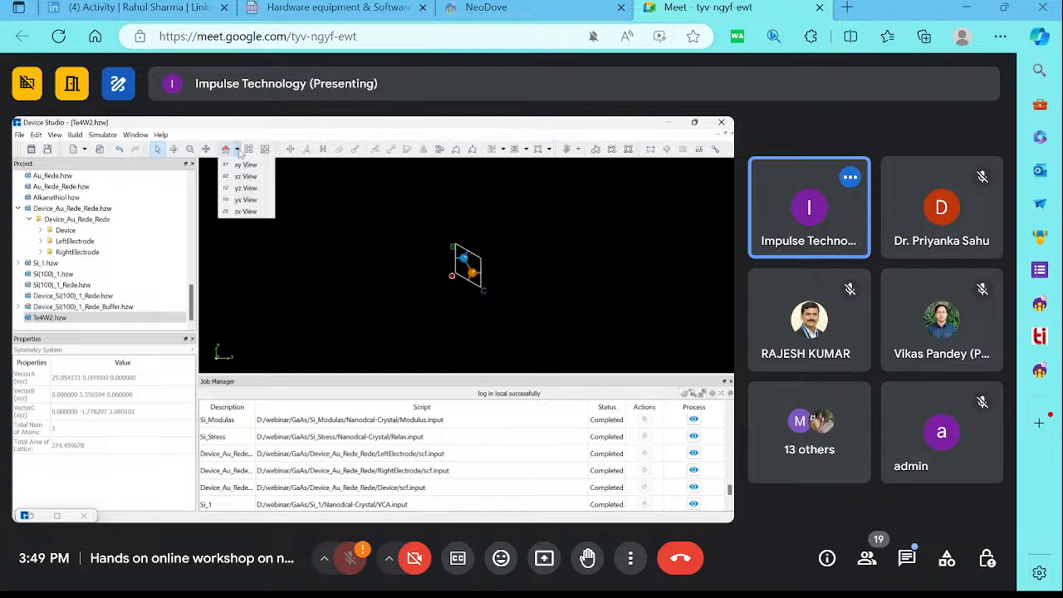
left_click(244, 212)
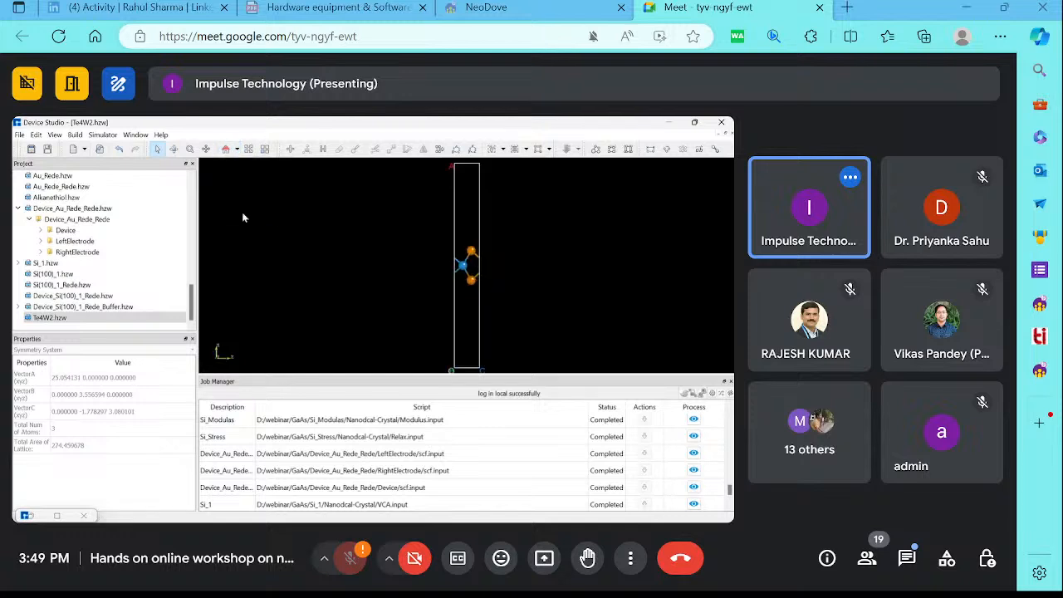
Rotate the cell and cycle its lattice vectors so the long vacuum direction becomes vector C along y
left_click(473, 151)
left_click(473, 151)
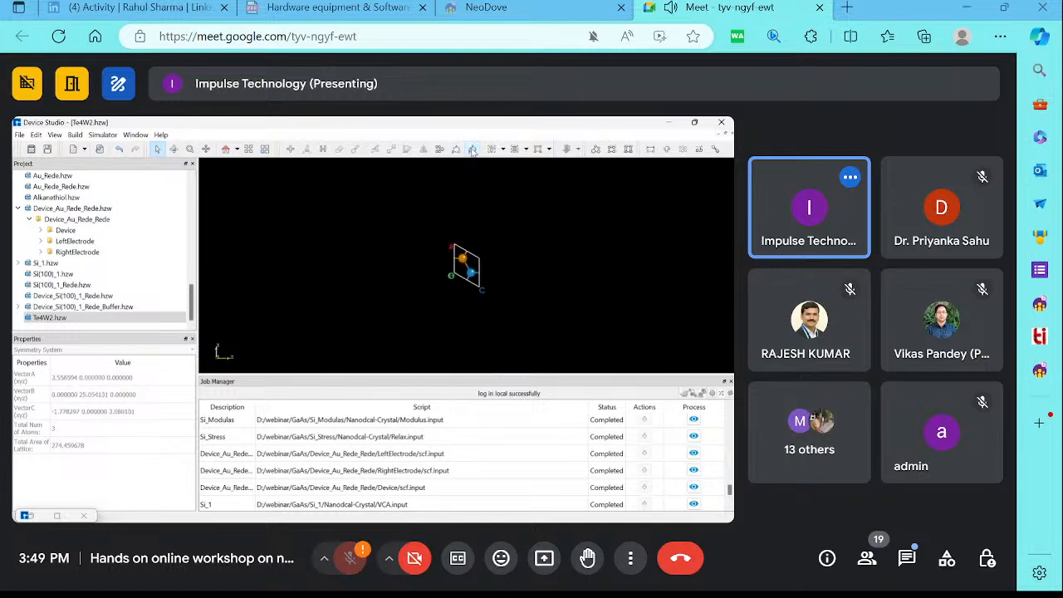
scroll(445, 330, "up", 2)
left_click(458, 150)
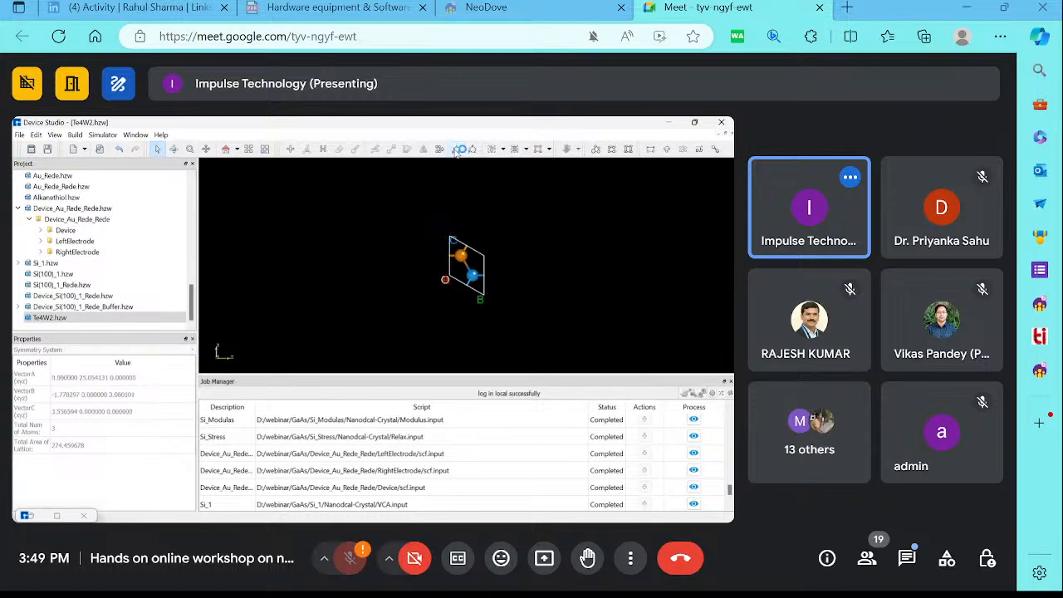
left_click(455, 150)
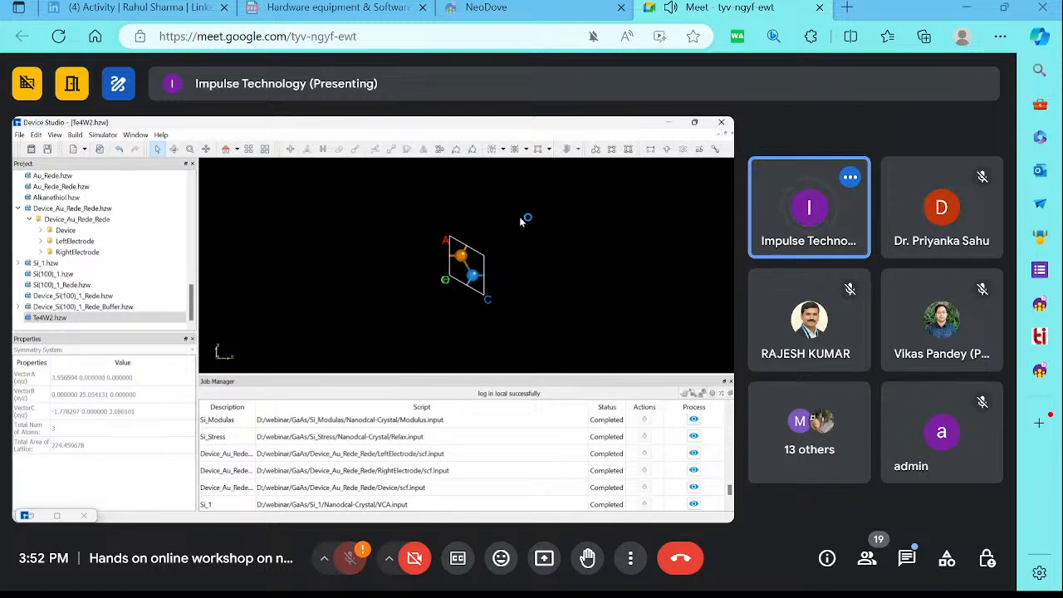
left_click(461, 156)
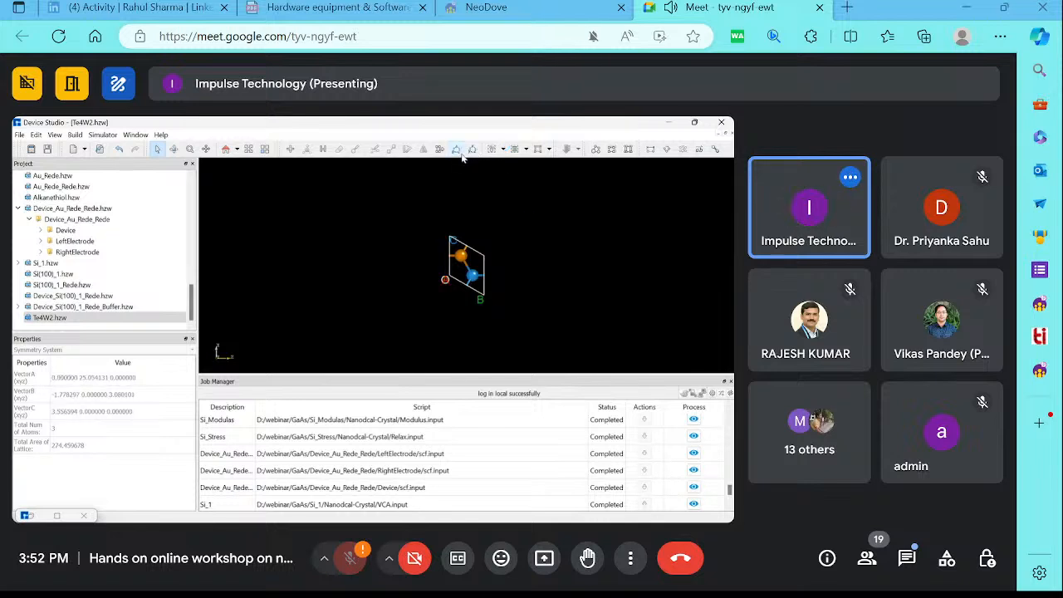
left_click(462, 156)
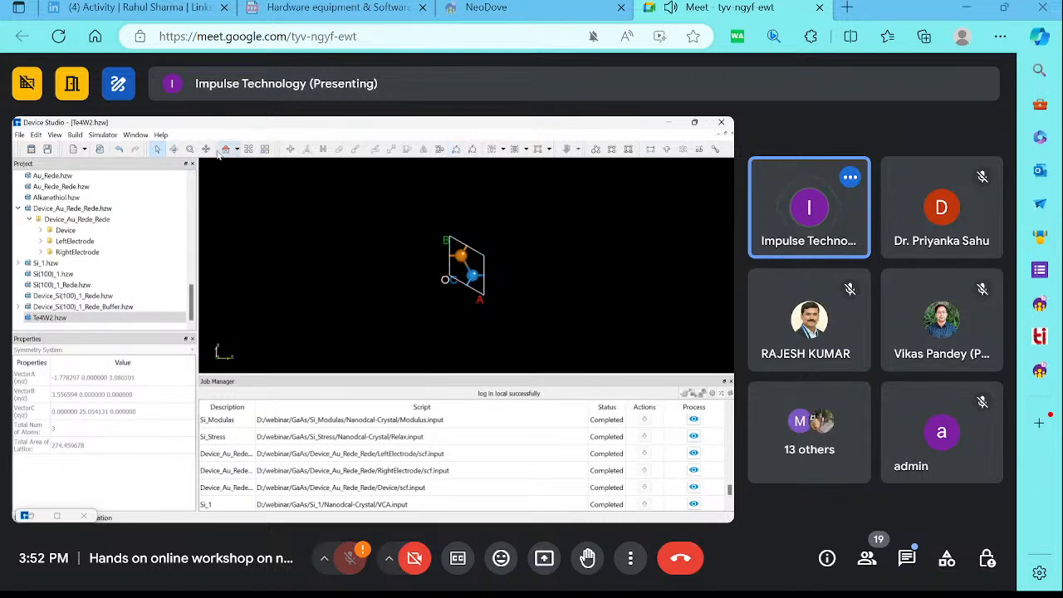
Try redefining the crystal with v set to 1, 2, 0, preview the new cell, and close without building
left_click(81, 137)
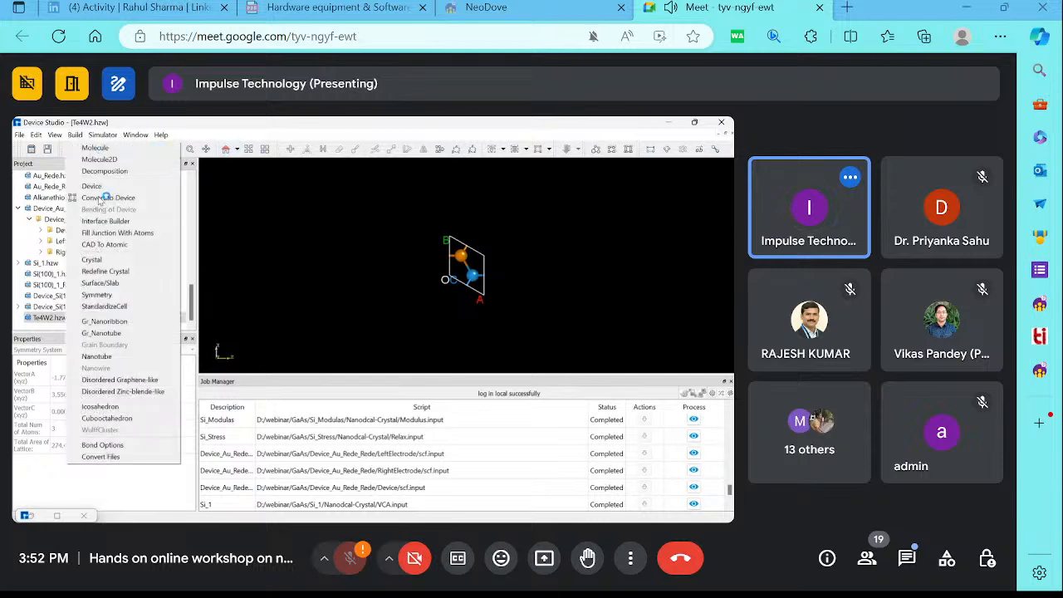
left_click(126, 275)
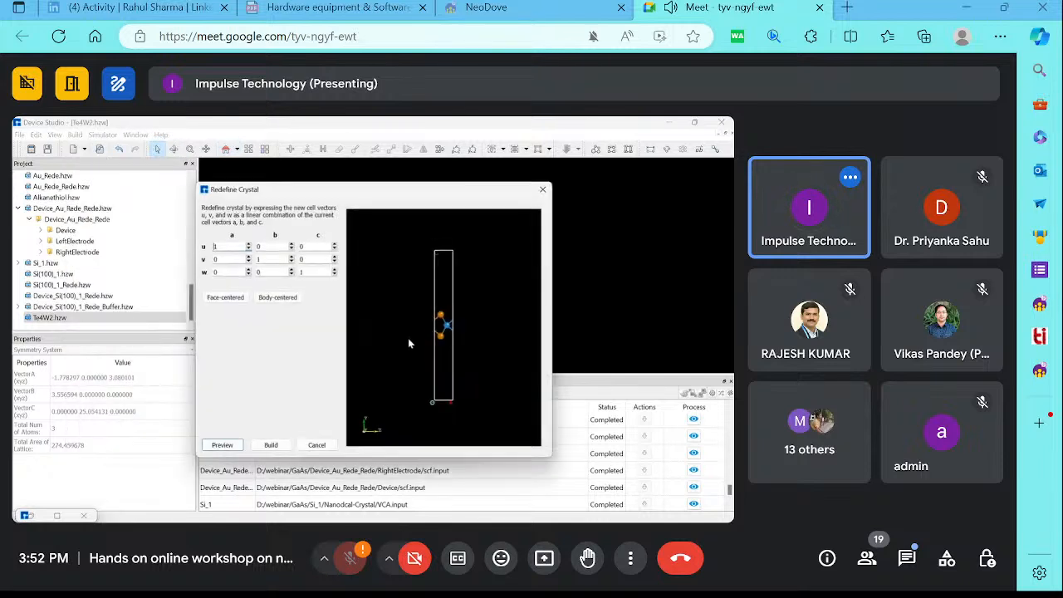
left_click(271, 262)
type("1")
type("2")
left_click(222, 445)
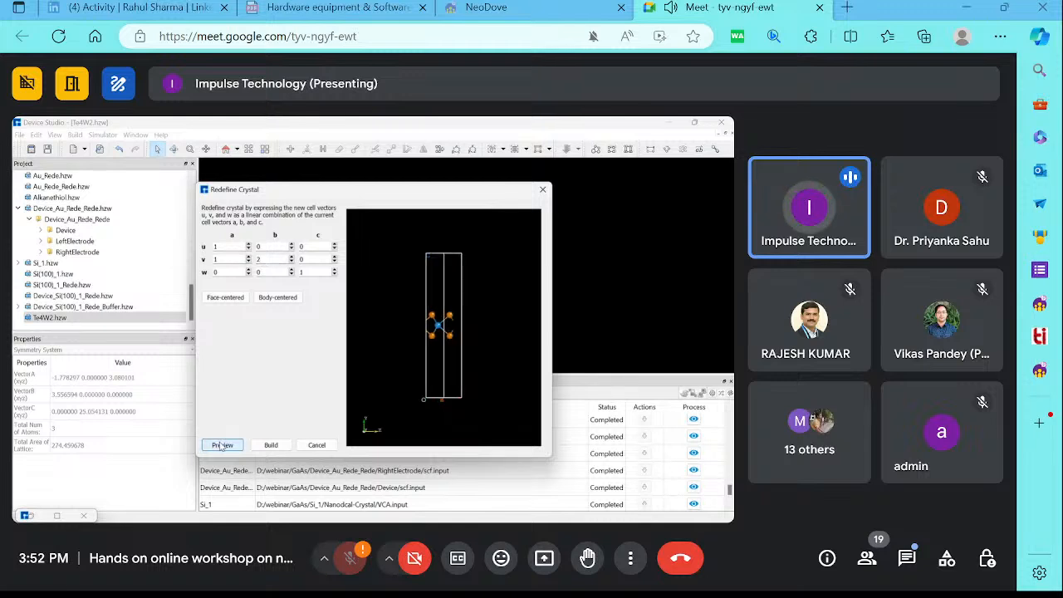
mouse_move(438, 365)
left_mouse_down()
mouse_move(421, 332)
mouse_move(428, 365)
left_mouse_up()
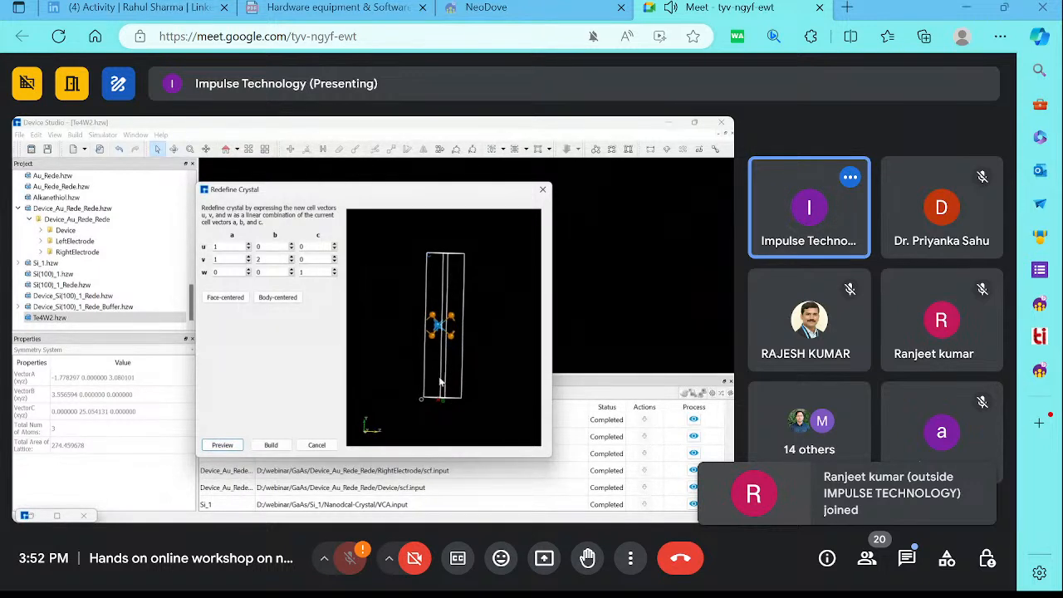
left_click(235, 445)
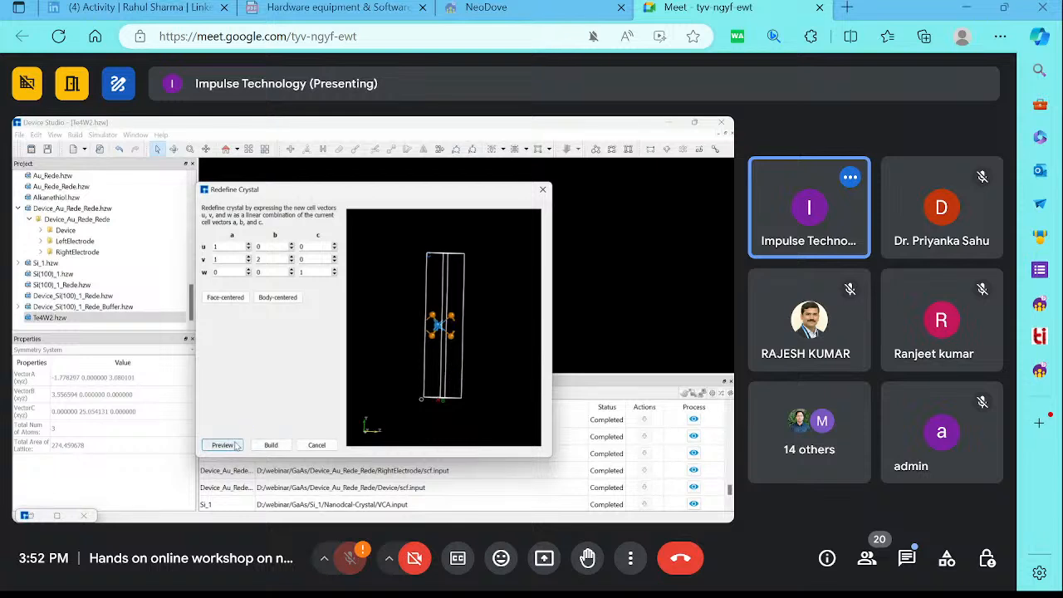
left_click(546, 190)
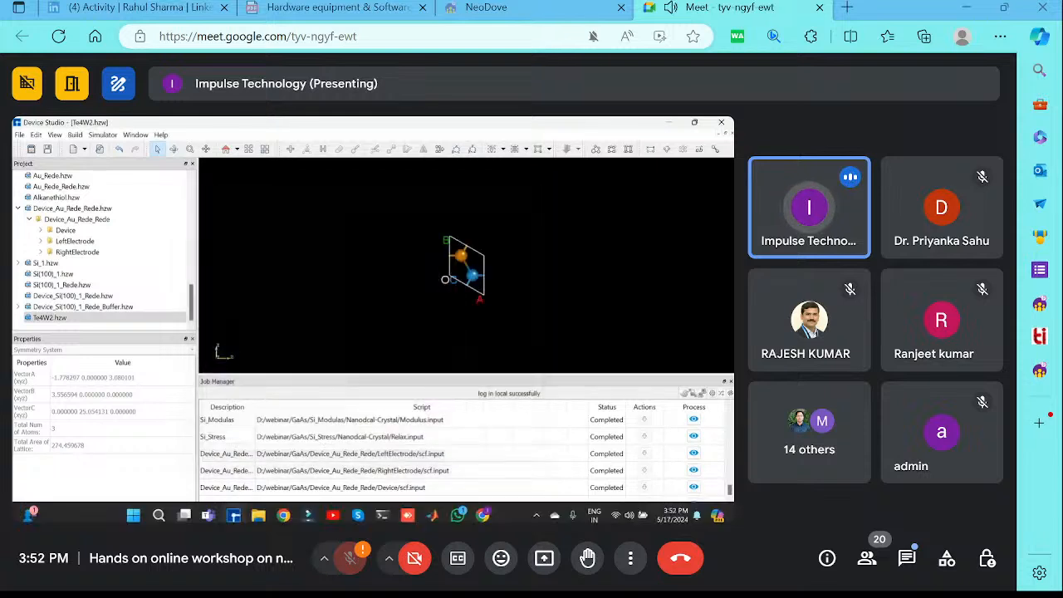
Launch a second Device Studio instance alongside the one holding the Te4W2 structure
left_click(19, 135)
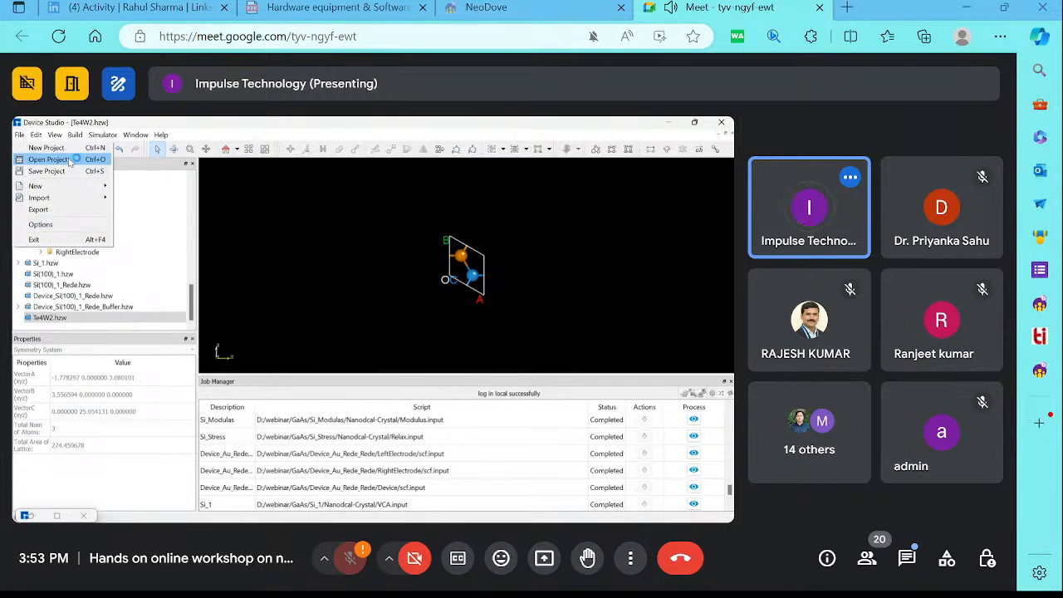
mouse_move(407, 520)
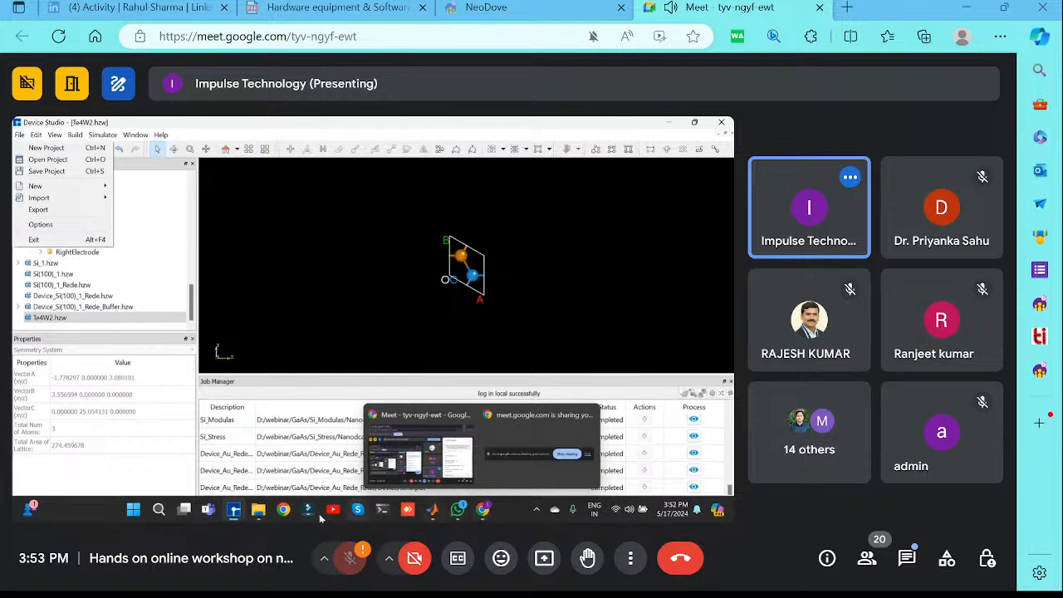
right_click(234, 508)
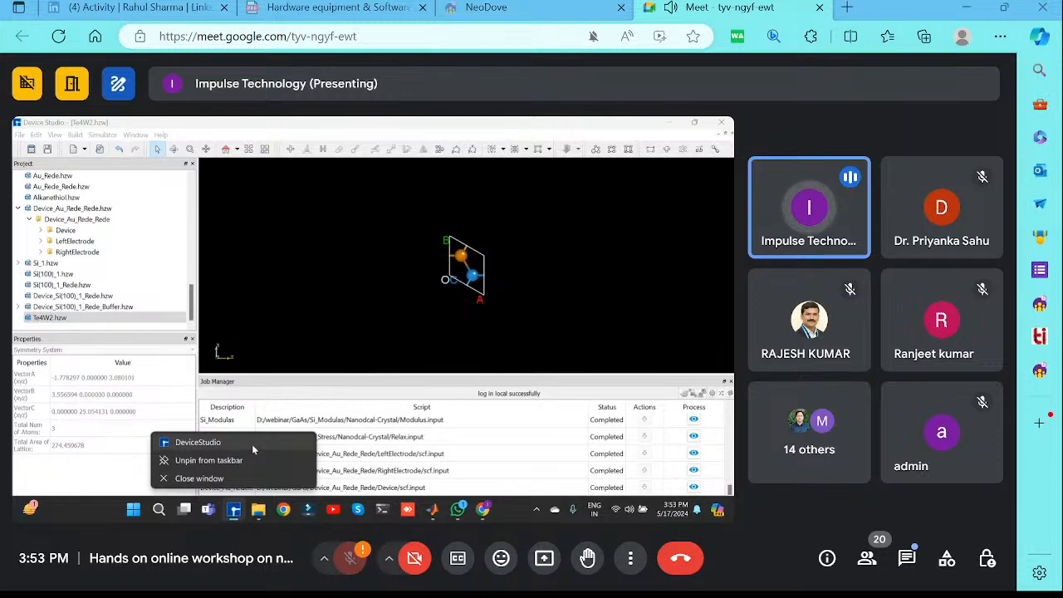
left_click(253, 449)
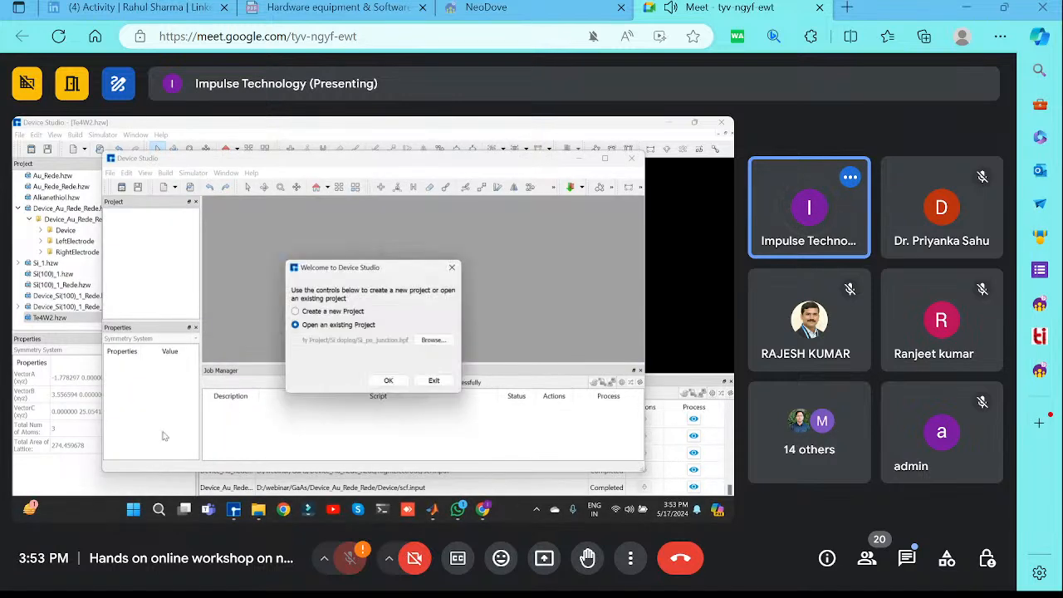
Open the existing project WTe2.hpf from C:\My Project\Project WTe2 in the new Device Studio instance
left_click(432, 340)
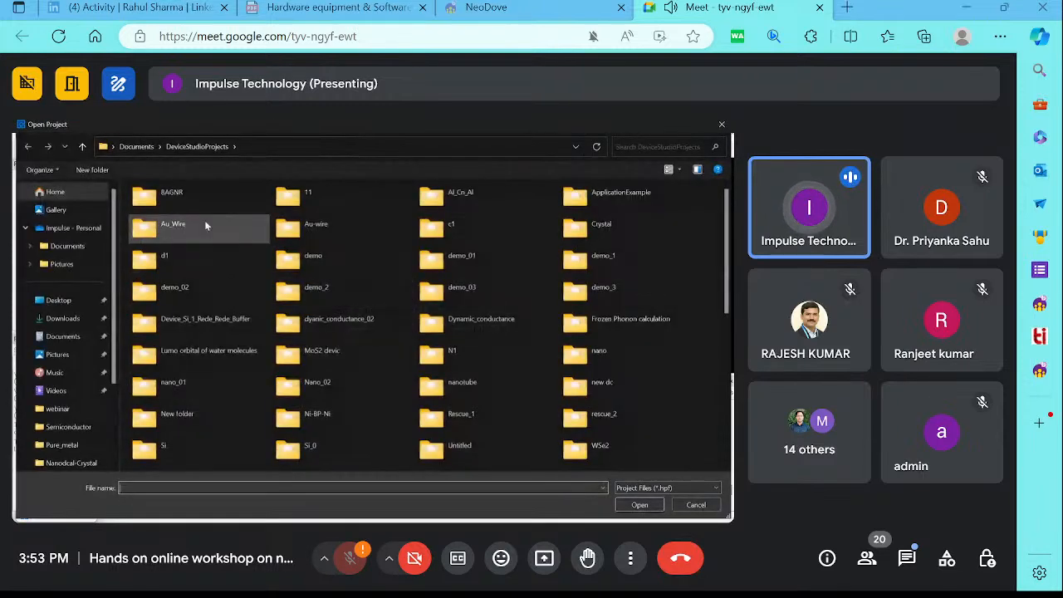
scroll(62, 320, "down", 1)
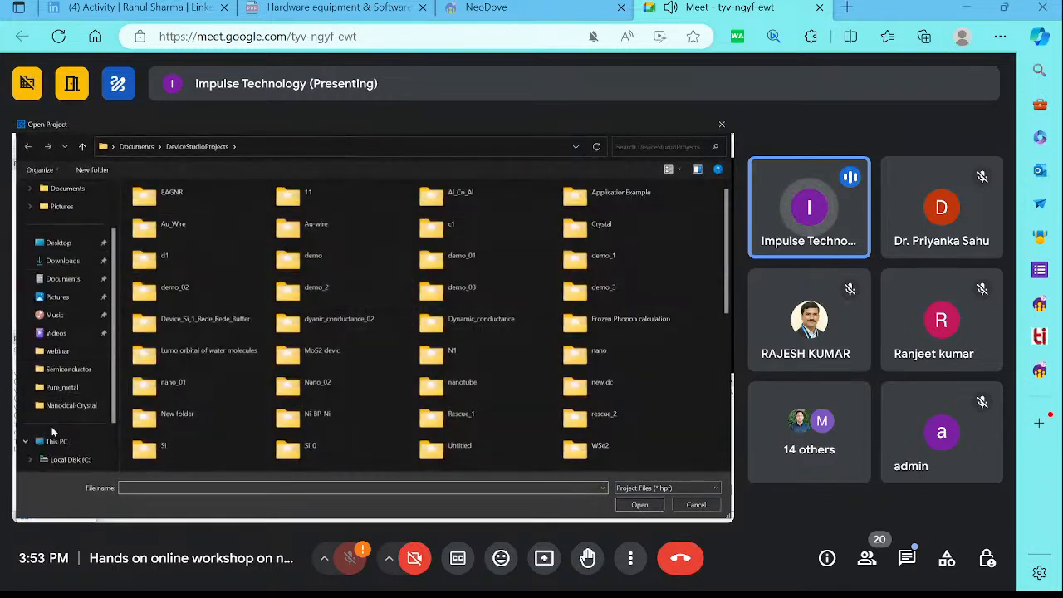
left_click(52, 441)
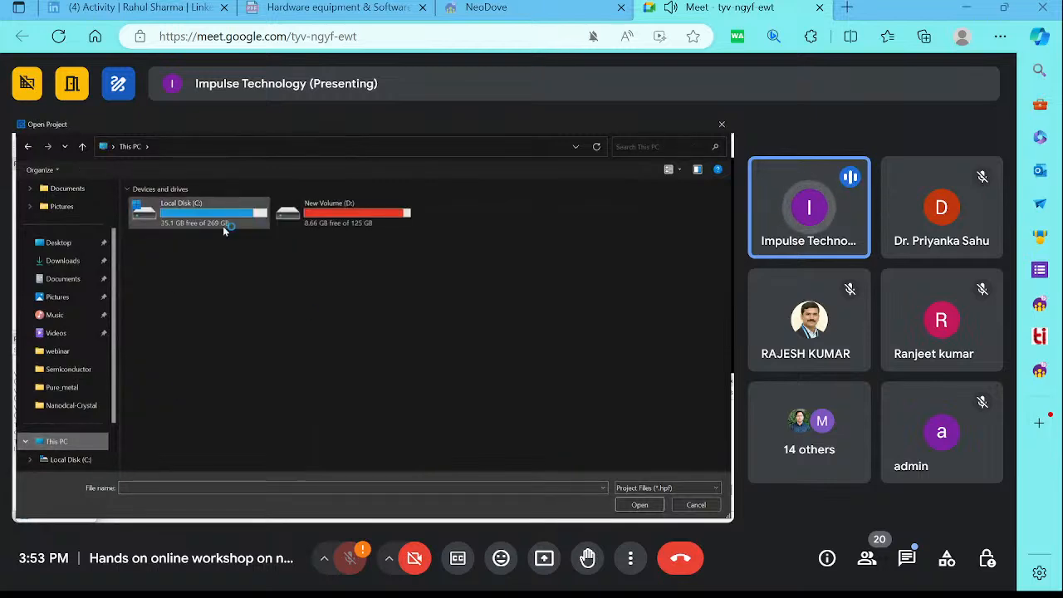
double_click(246, 222)
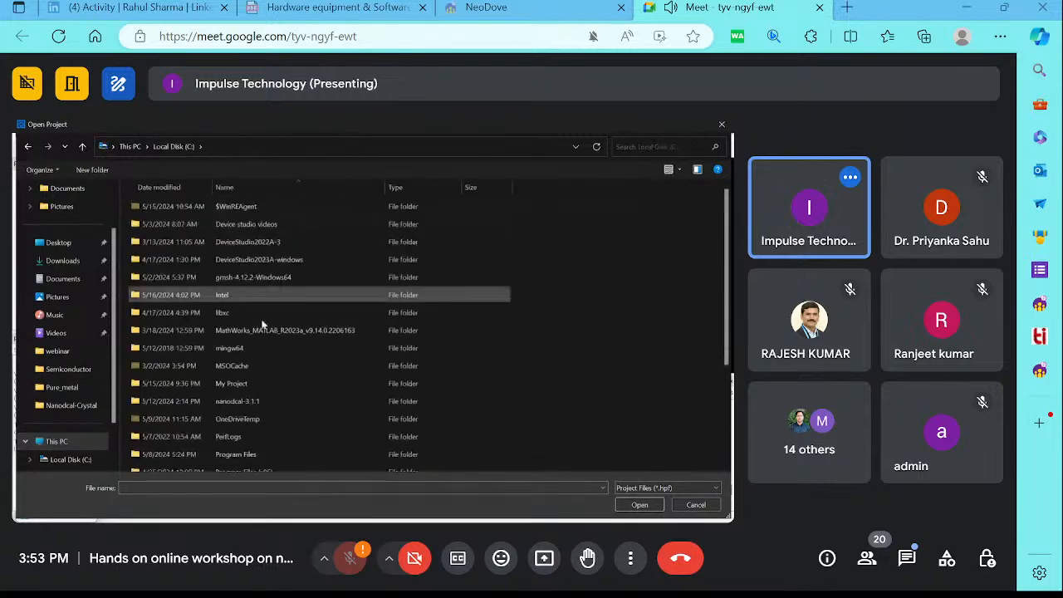
scroll(261, 338, "up", 3)
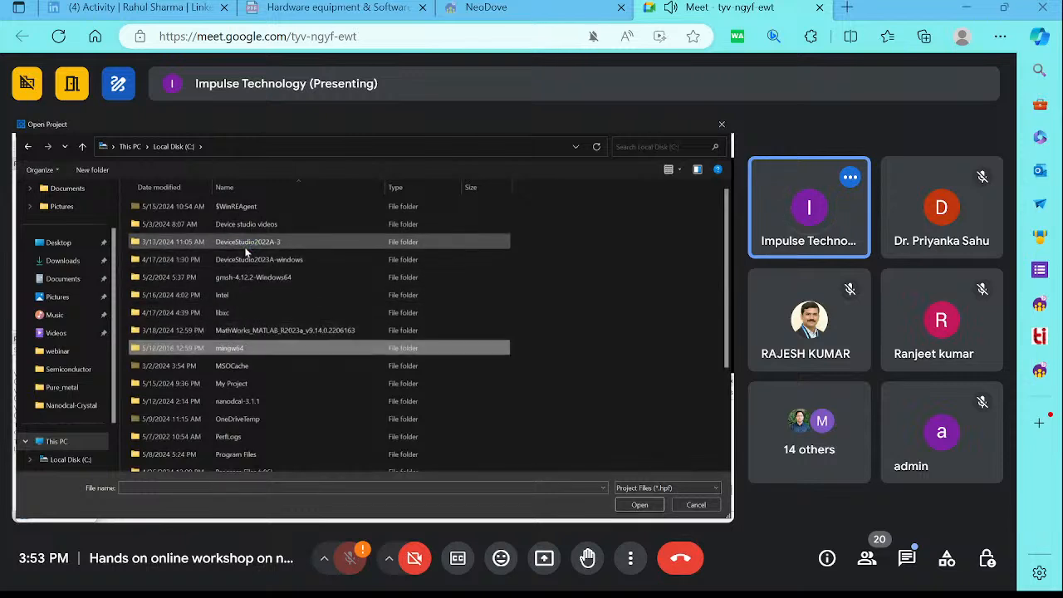
double_click(232, 382)
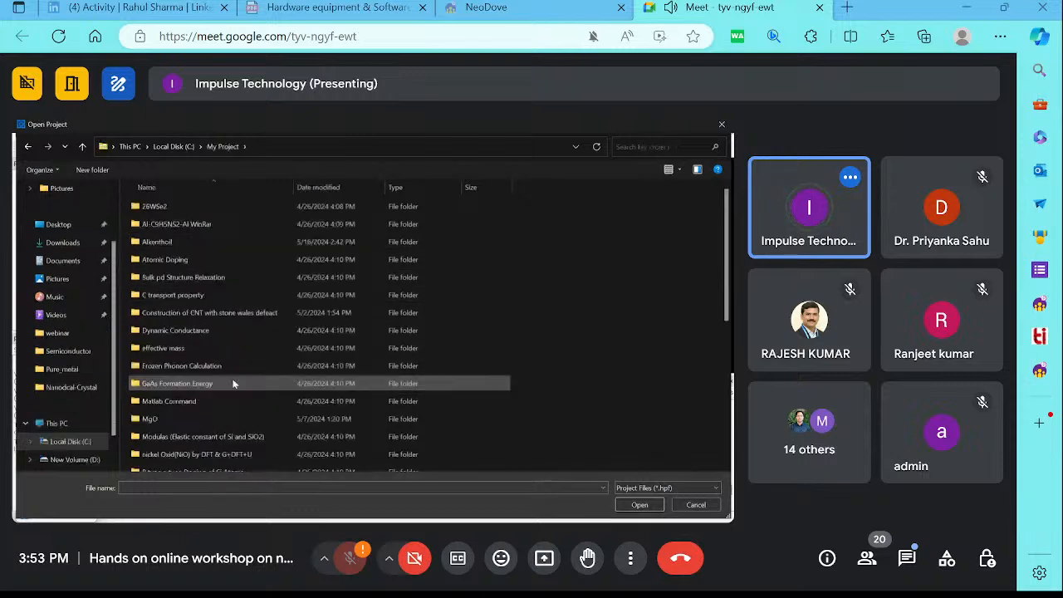
scroll(210, 334, "down", 2)
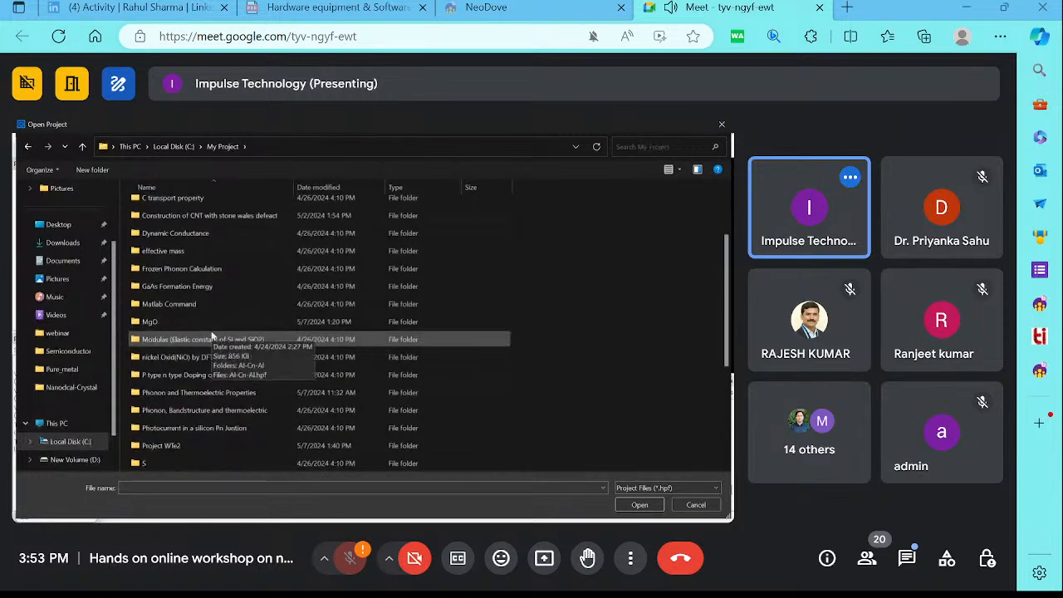
double_click(178, 445)
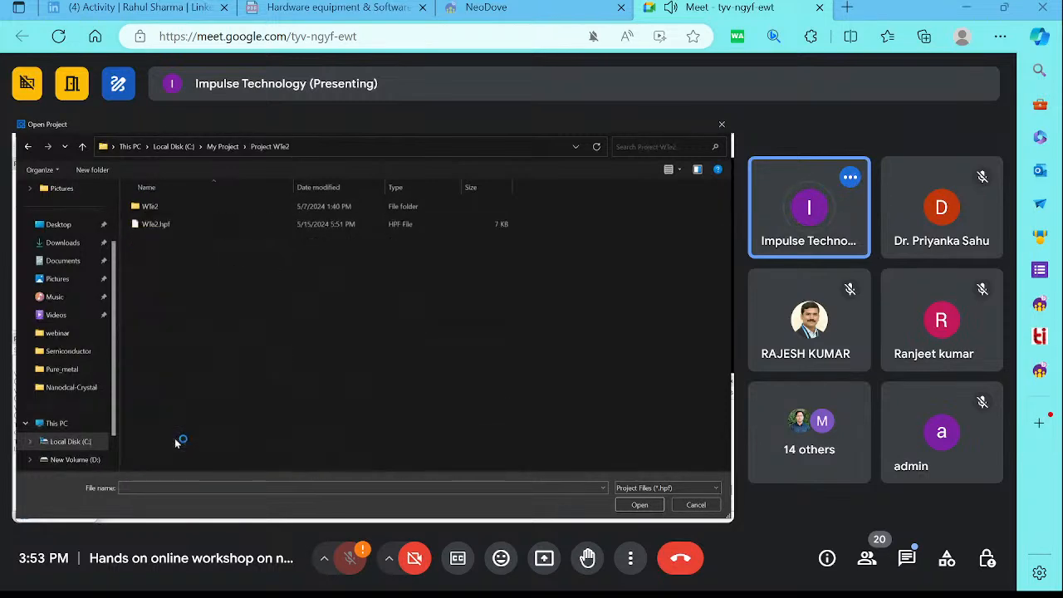
double_click(244, 224)
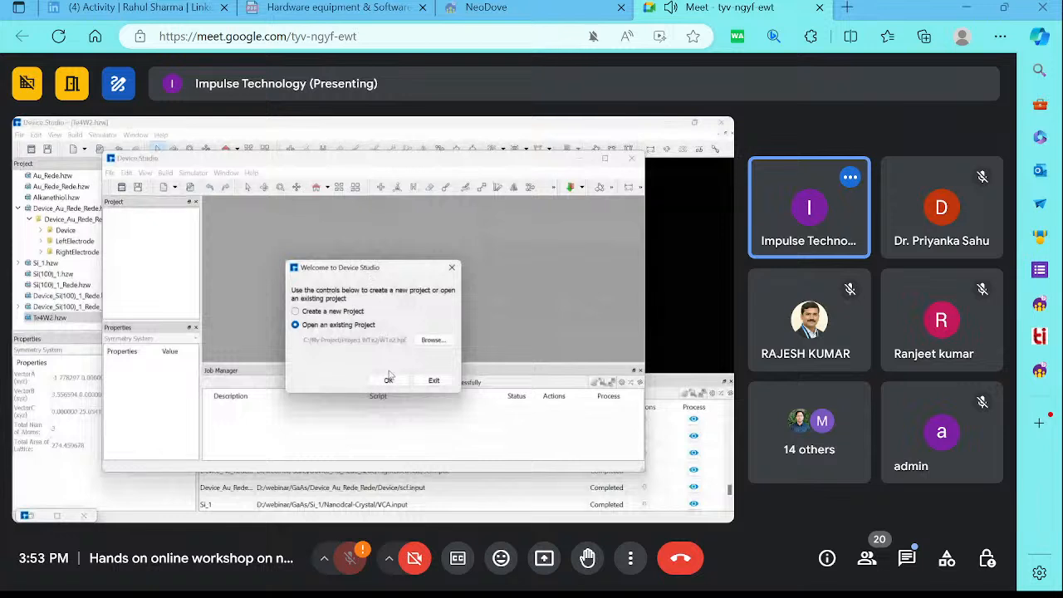
left_click(384, 382)
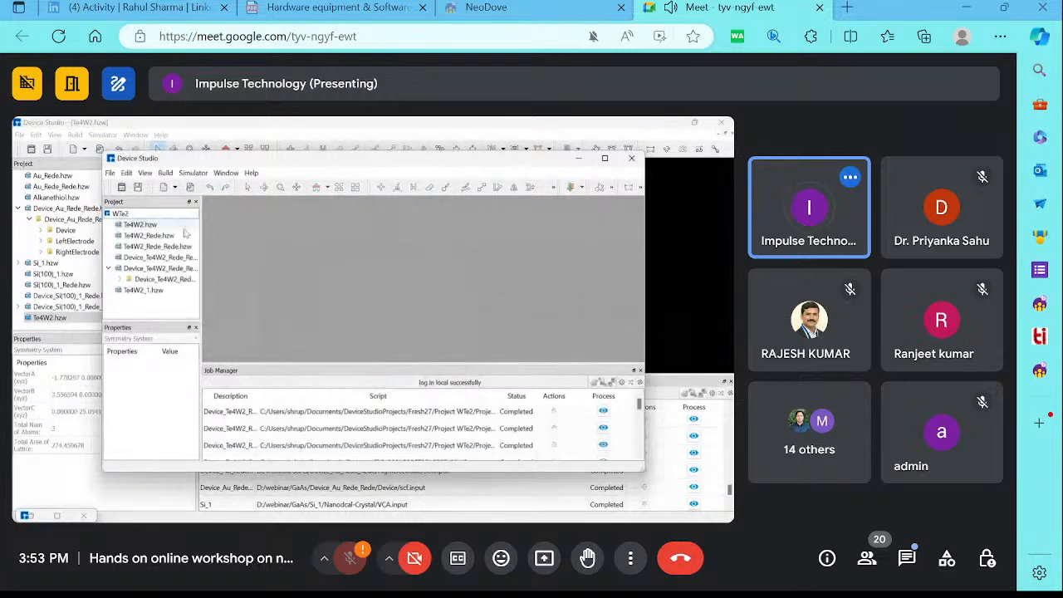
Open the Te4W2_Rede_Rede, Te4W2_Rede and Te4W2 structures, and inspect the redefined Te4W2_Rede cell in 3D
double_click(151, 248)
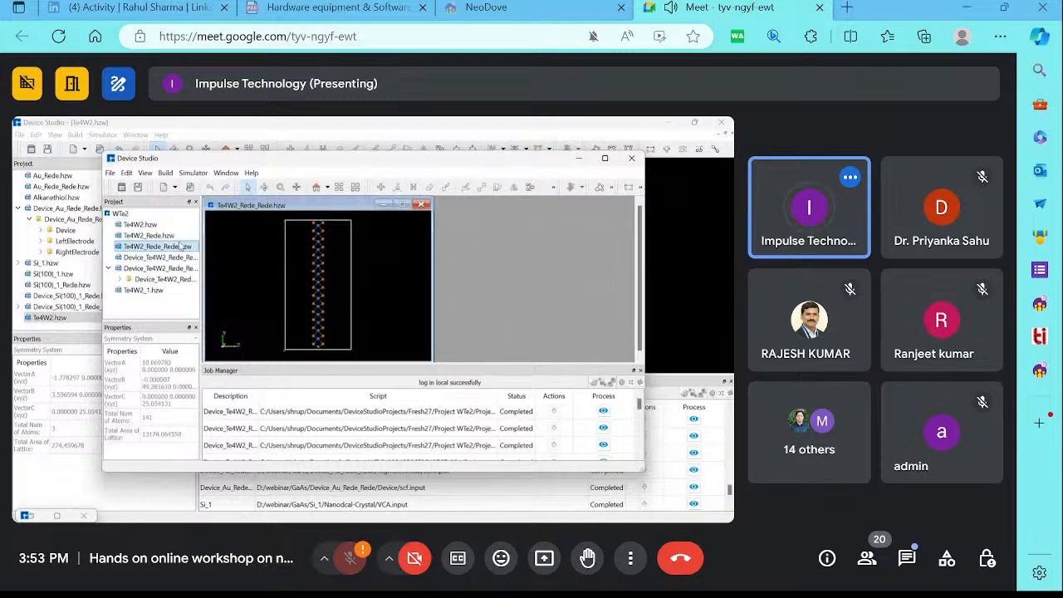
double_click(170, 235)
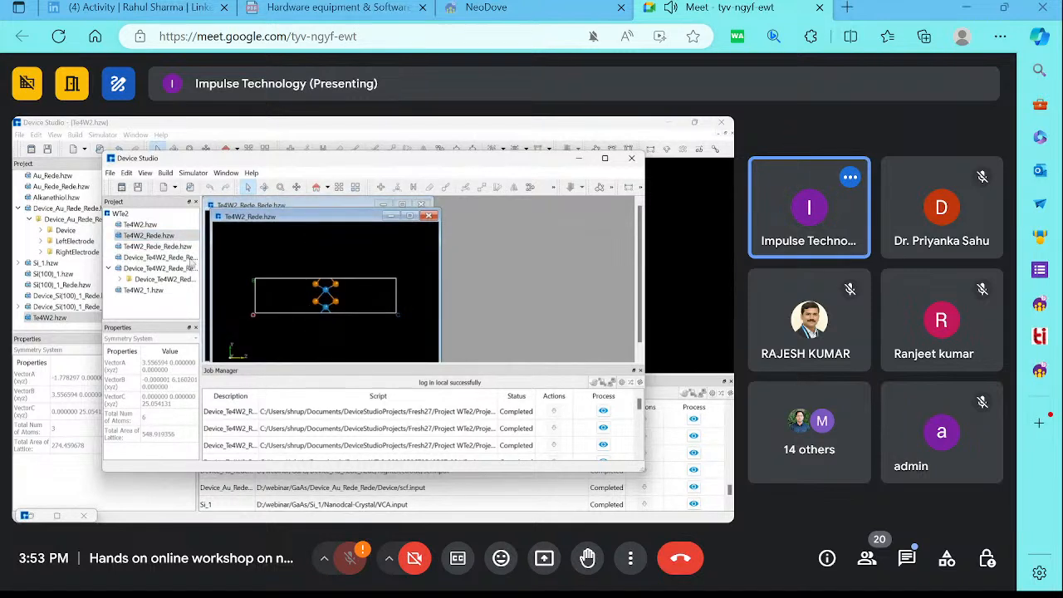
double_click(165, 224)
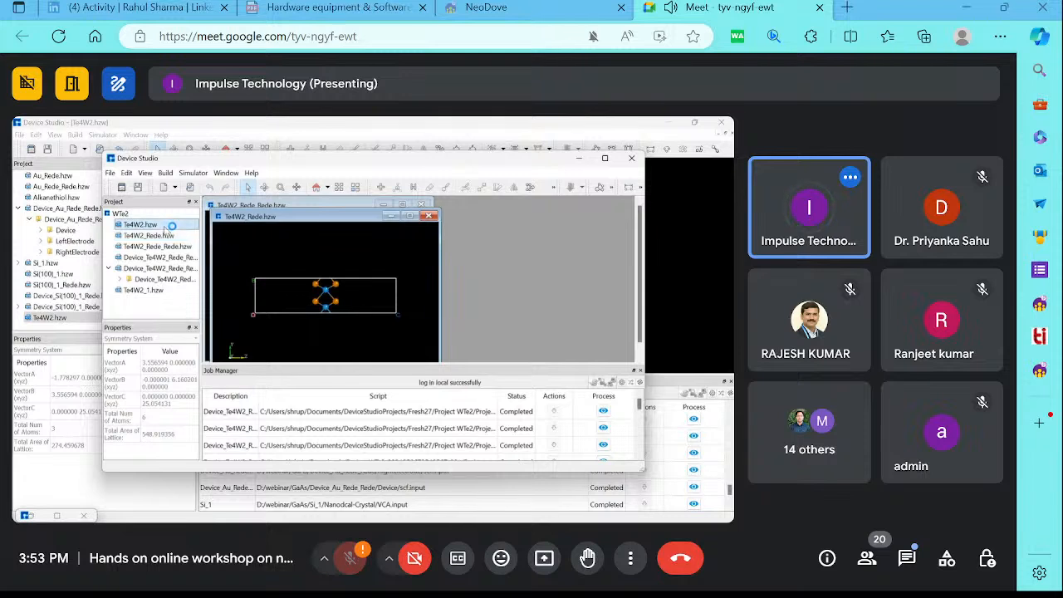
double_click(181, 237)
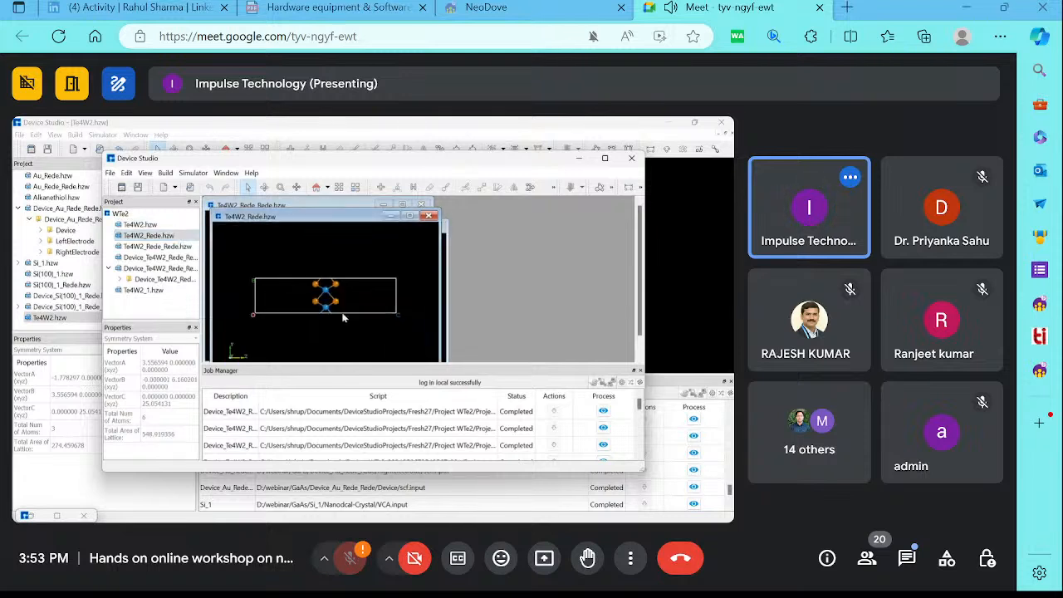
left_click_drag(345, 331, 409, 276)
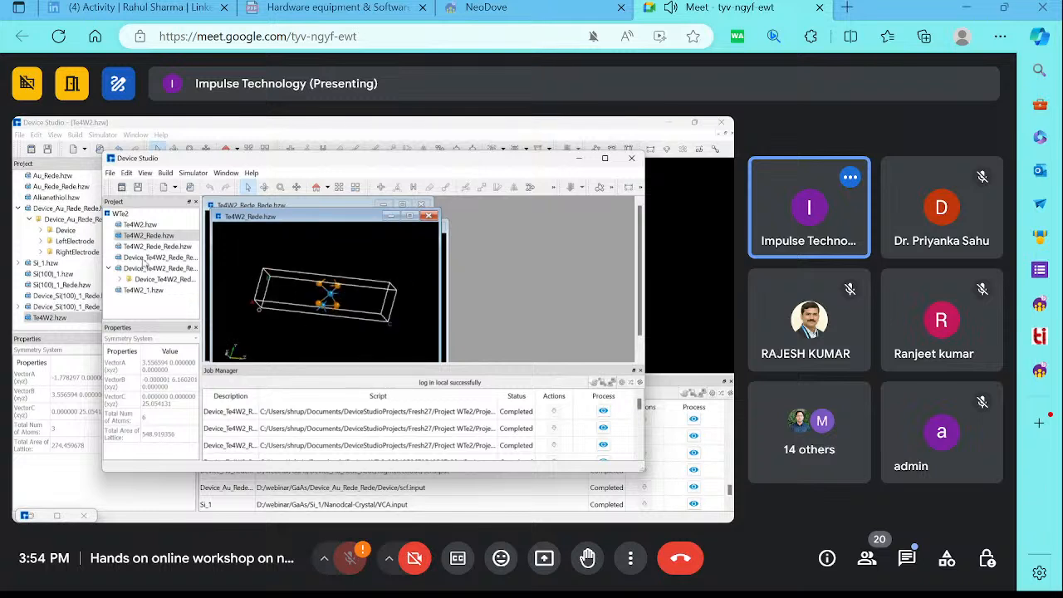
Show the folder containing Te4W2_Rede.hzw, then minimise it and the WTe2 project window to return to the original Te4W2 model
right_click(166, 237)
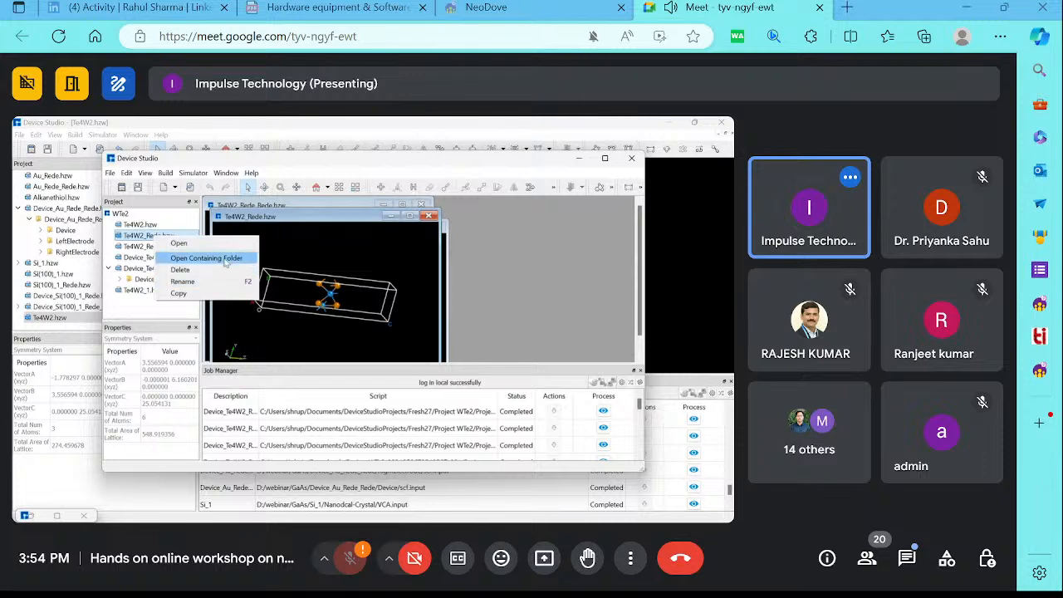
left_click(226, 259)
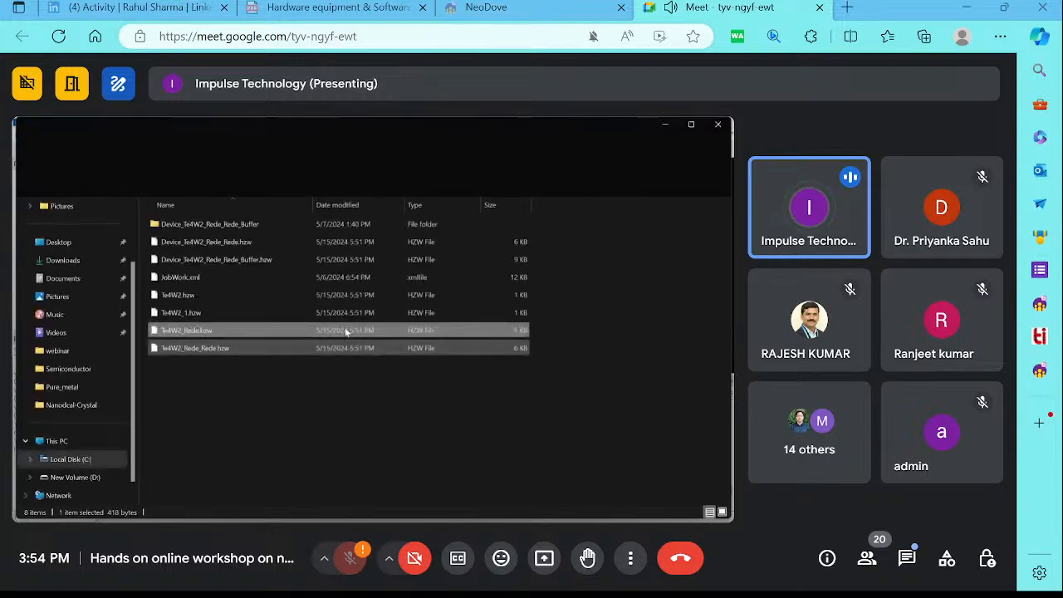
left_click(667, 130)
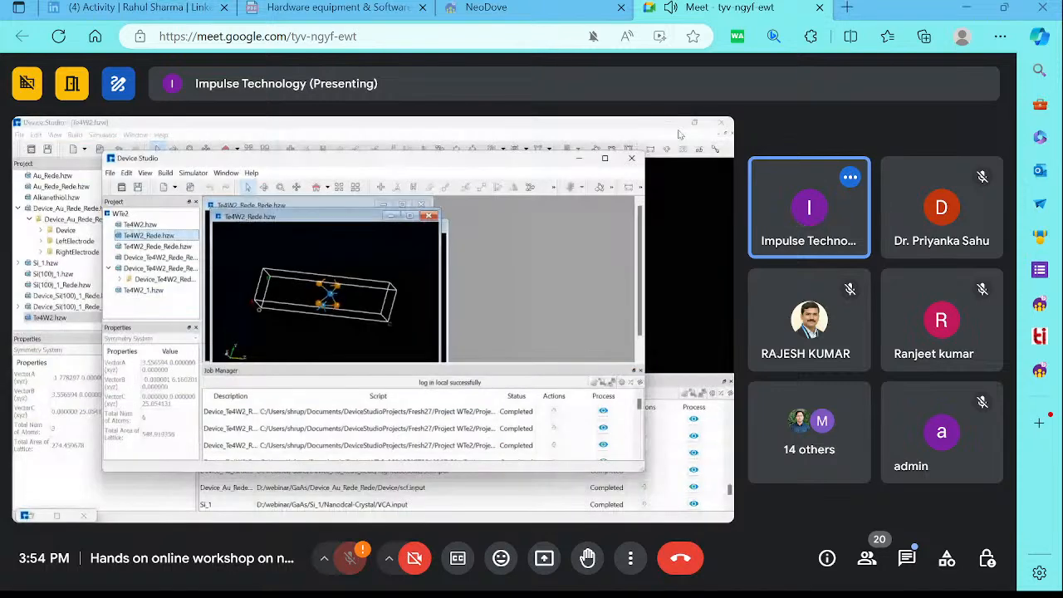
left_click(580, 159)
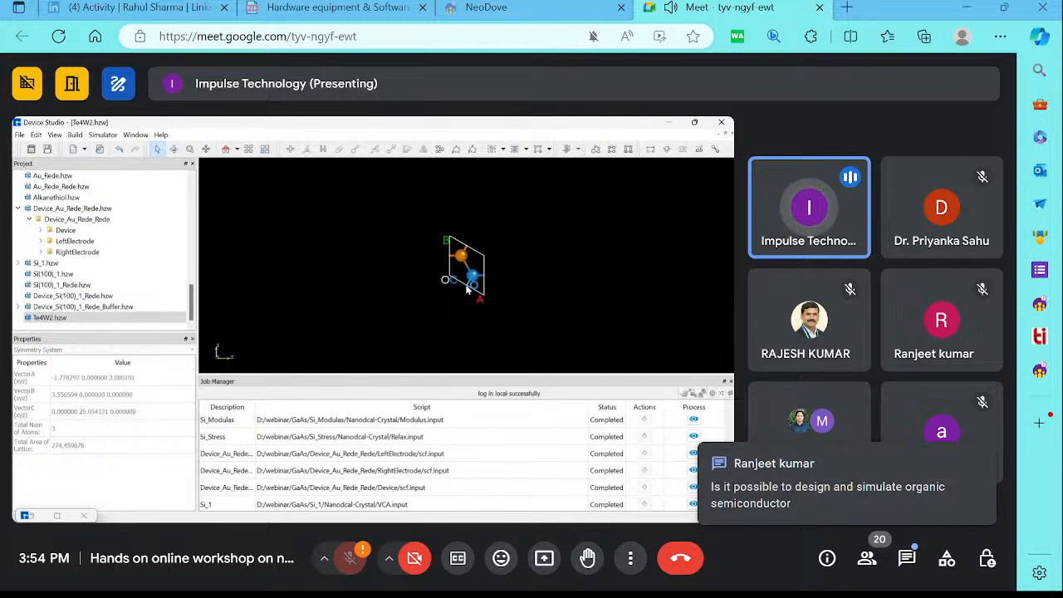
Begin opening a project from the webinar folder and paste the copied meeting link as the file name
left_click_drag(468, 288, 461, 282)
left_click(19, 134)
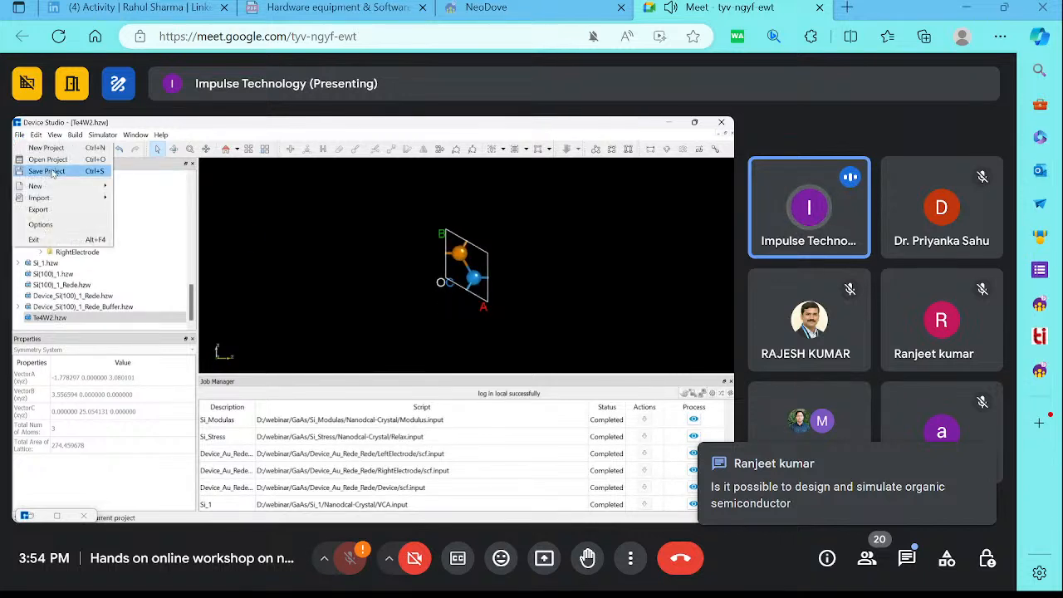
left_click(47, 159)
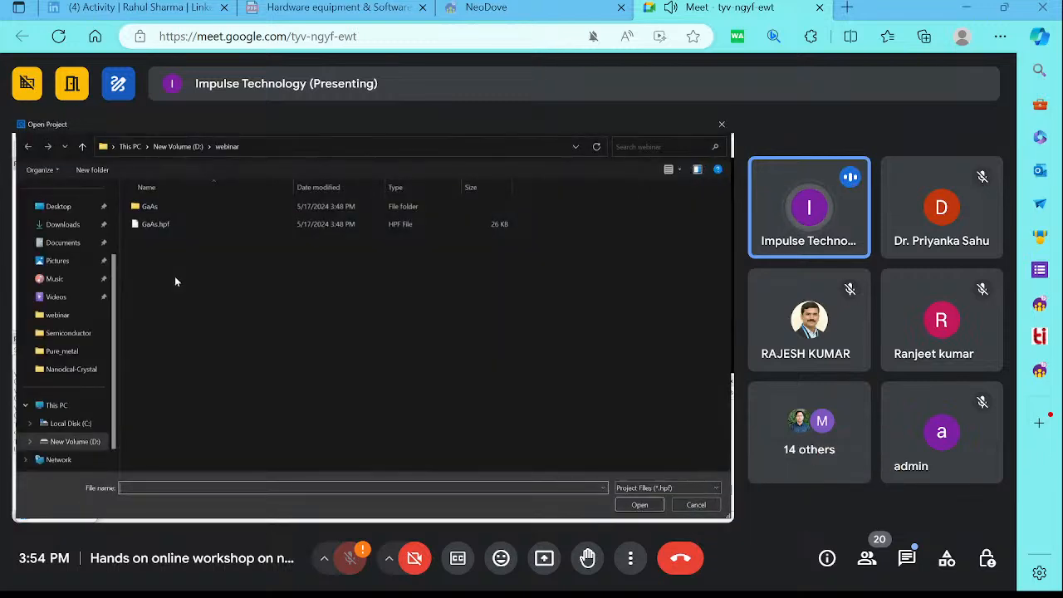
type("https://meet.google.com/tyv-ngyf-ewt")
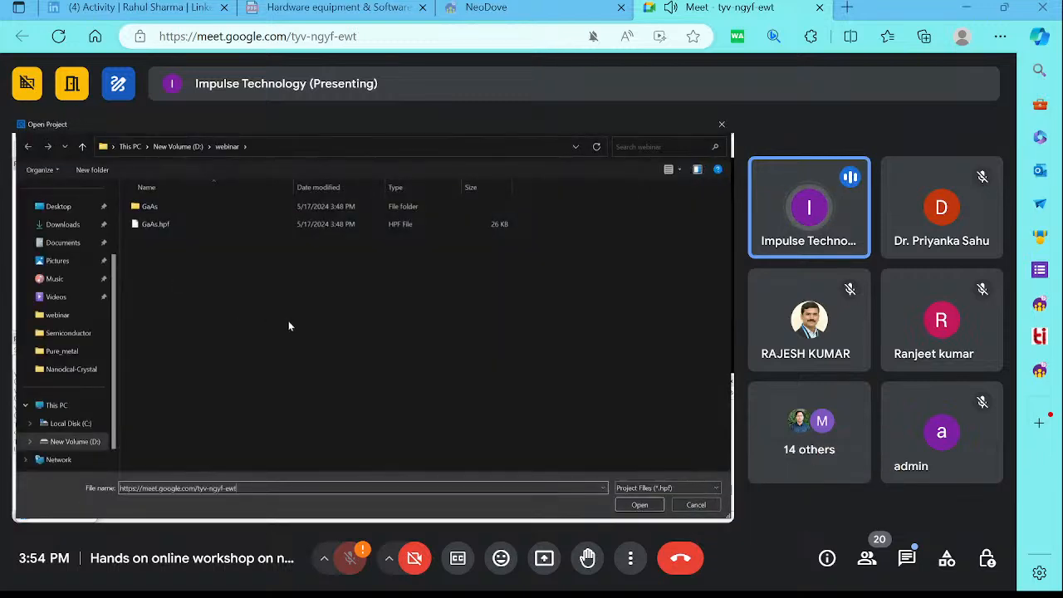
key("BackSpace")
key("BackSpace")
key("BackSpace")
key("BackSpace")
key("BackSpace")
key("BackSpace")
key("BackSpace")
key("BackSpace")
key("BackSpace")
key("BackSpace")
key("BackSpace")
key("BackSpace")
key("BackSpace")
key("BackSpace")
key("BackSpace")
key("BackSpace")
key("BackSpace")
key("BackSpace")
key("BackSpace")
key("BackSpace")
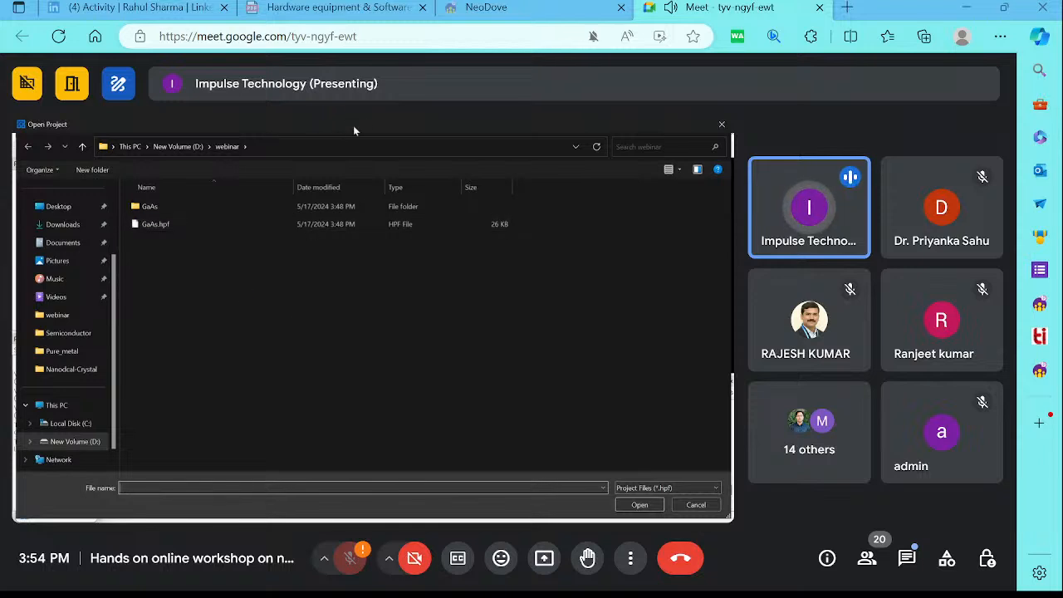
left_click(719, 128)
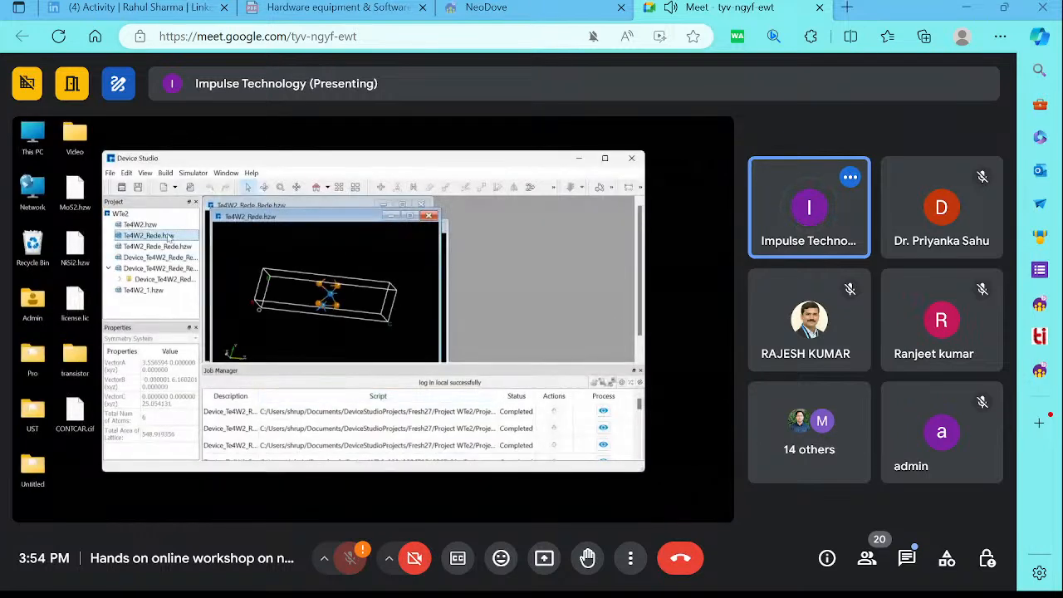
right_click(176, 238)
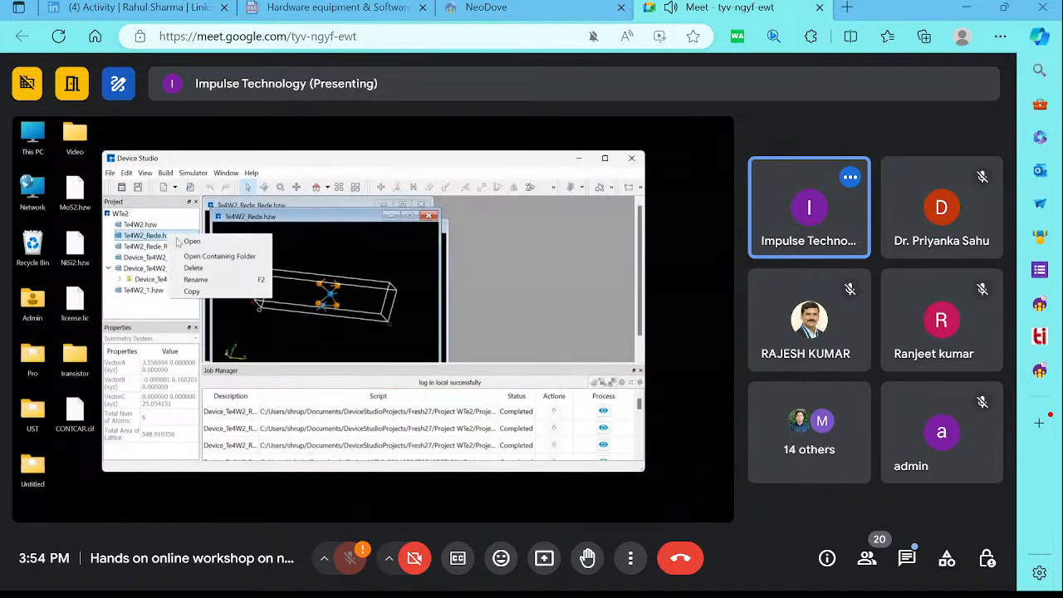
left_click(234, 257)
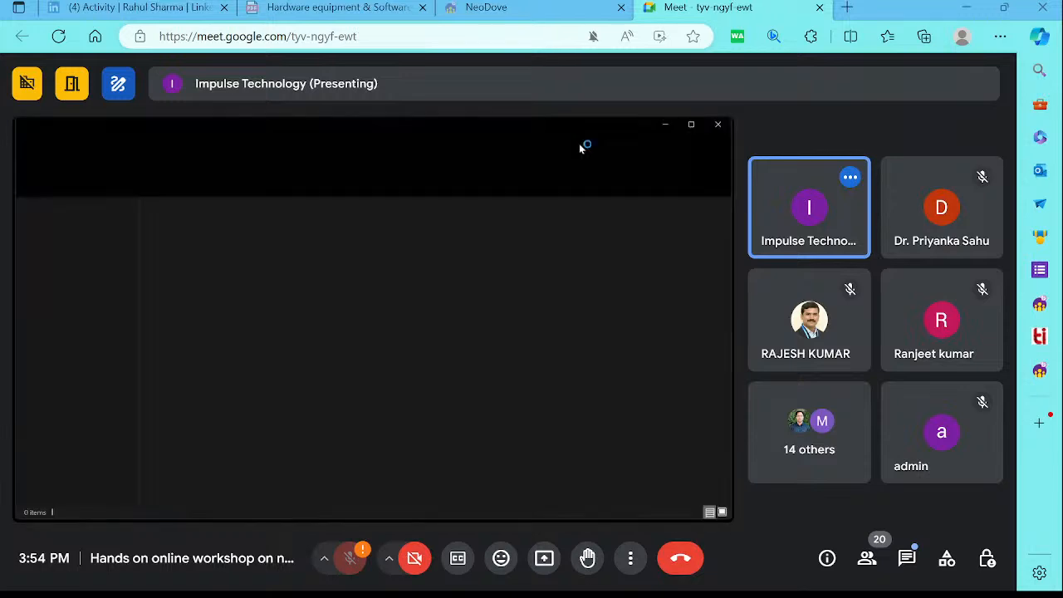
left_click(717, 124)
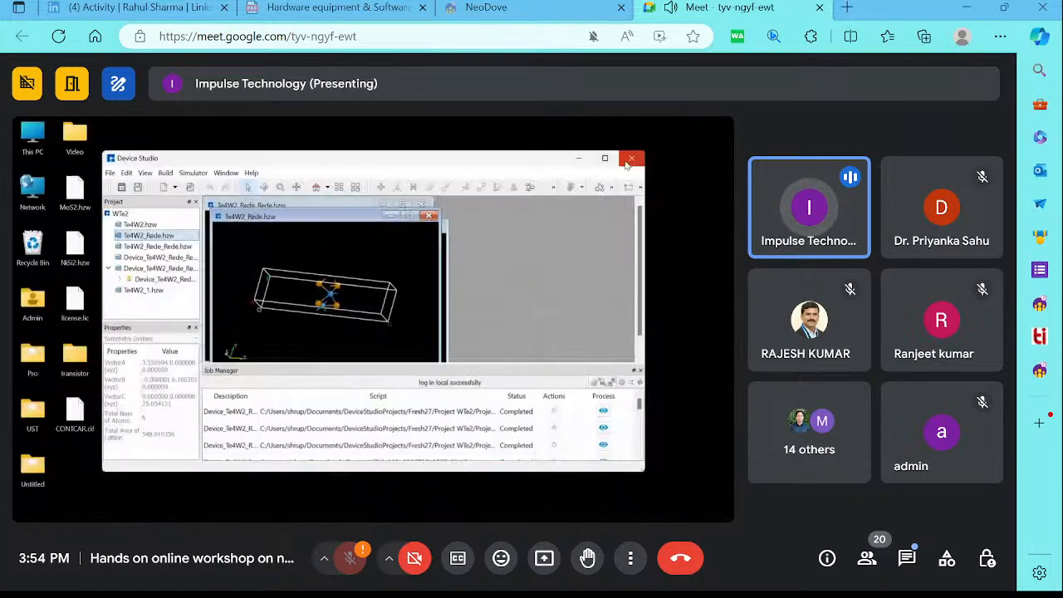
Duplicate Te4W2_Rede.hzw in the project and open the copy in a maximized view
left_click(605, 158)
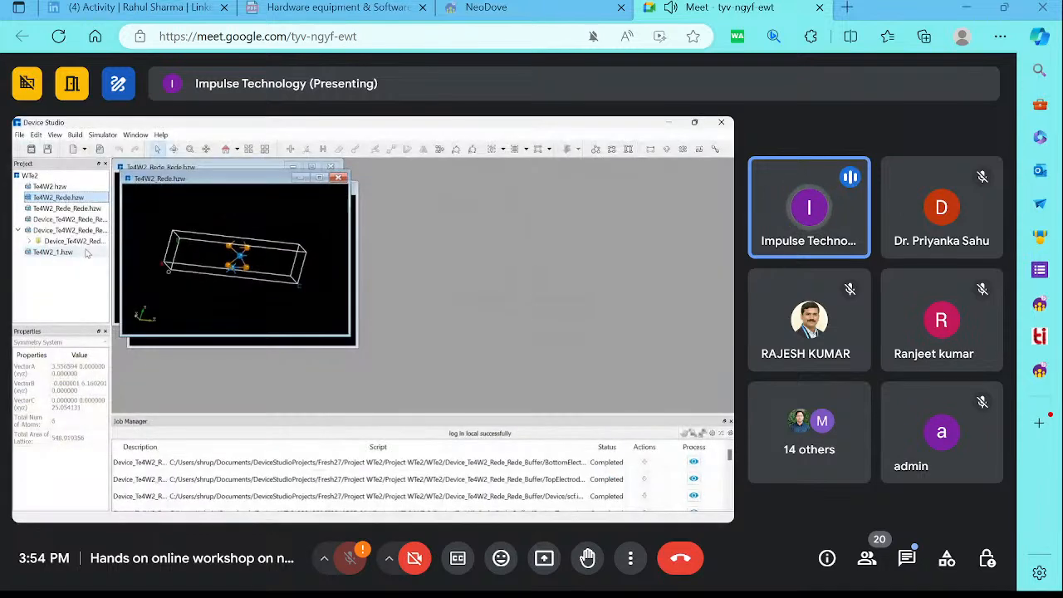
right_click(76, 203)
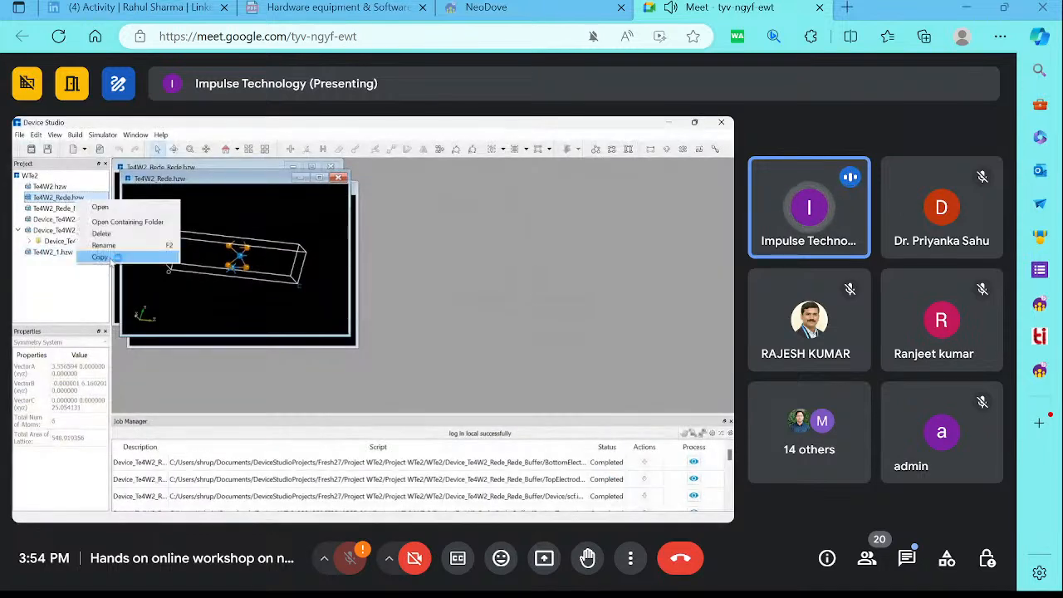
left_click(91, 247)
left_click(363, 340)
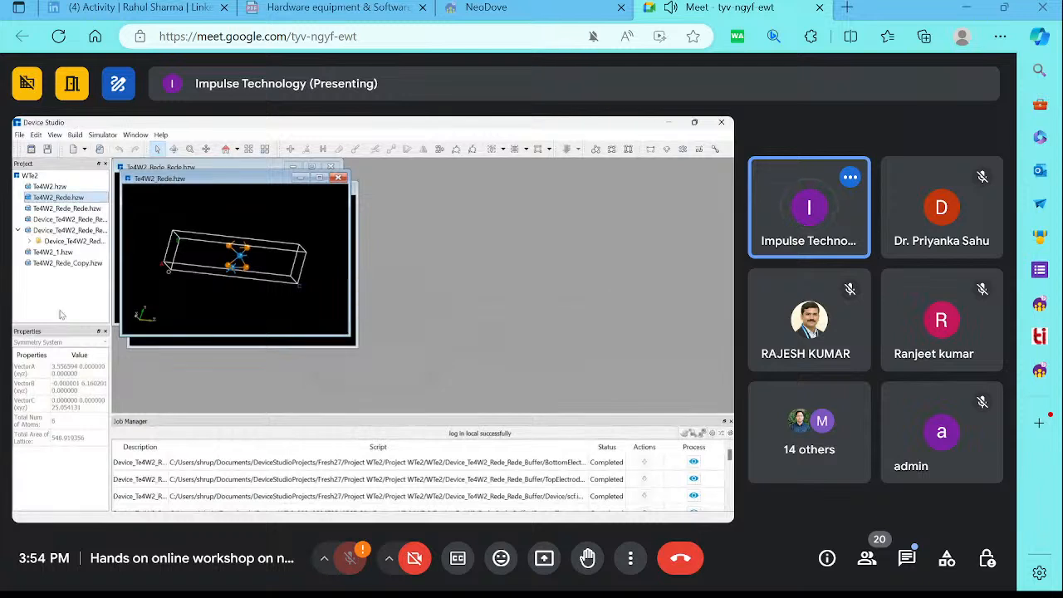
double_click(66, 262)
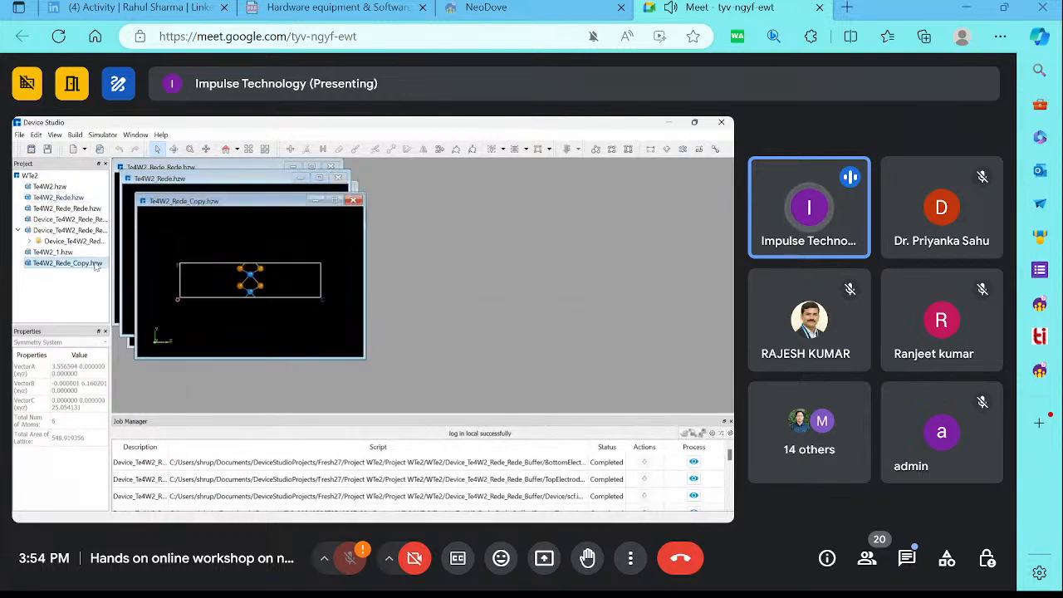
left_click(336, 201)
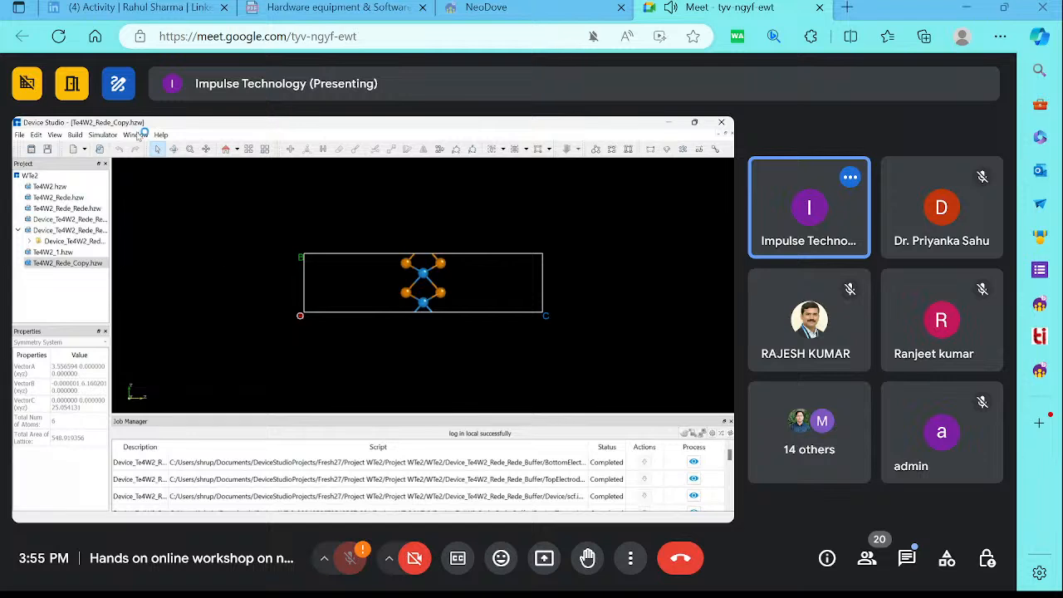
Redefine the copied crystal with u = 3 along a, v = 8 along b and w = 1 along c, and build it
left_click(75, 134)
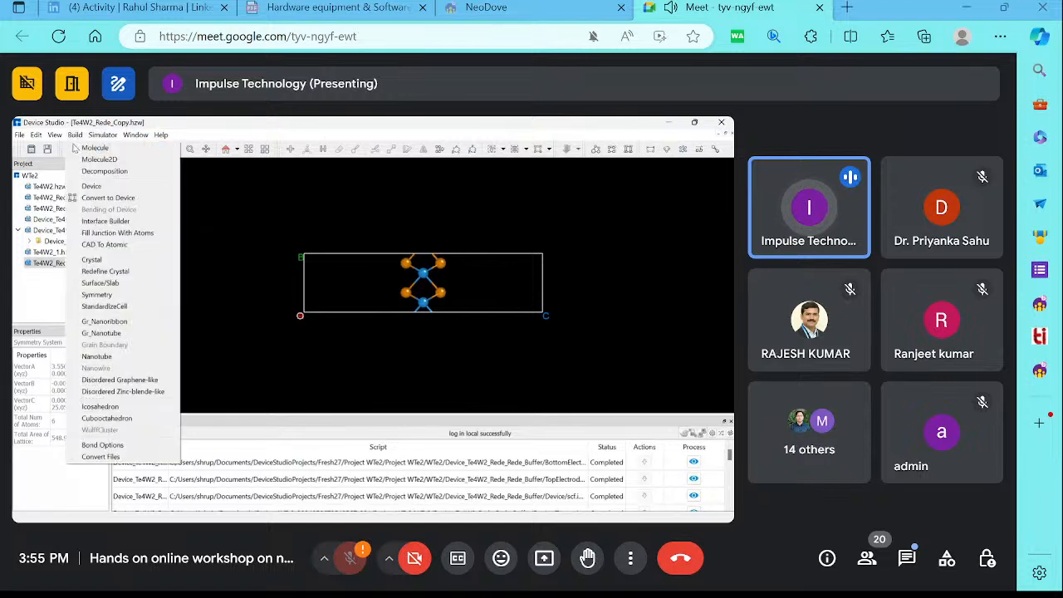
left_click(122, 270)
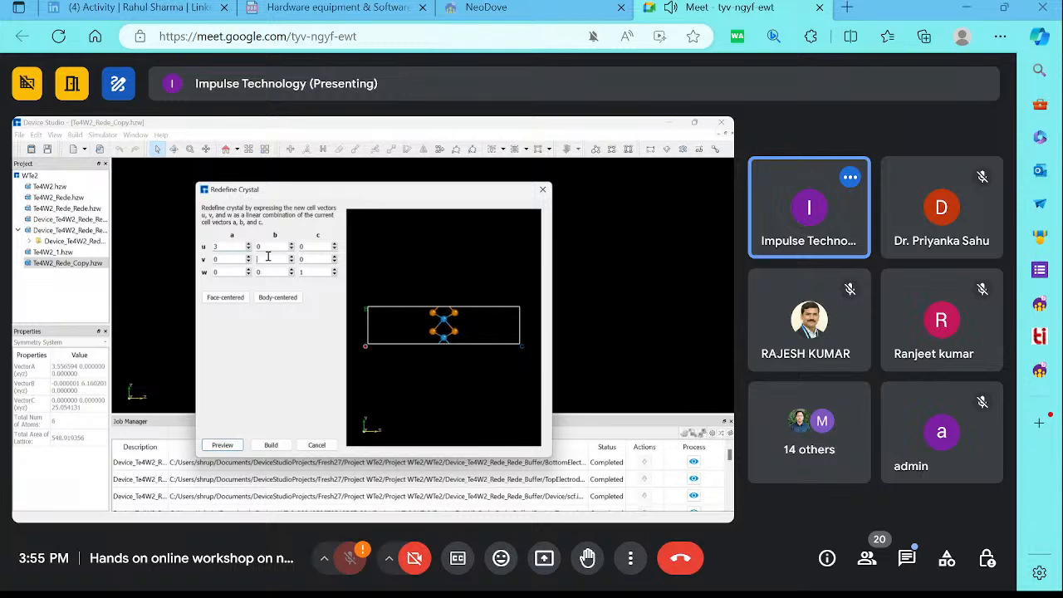
left_click(222, 446)
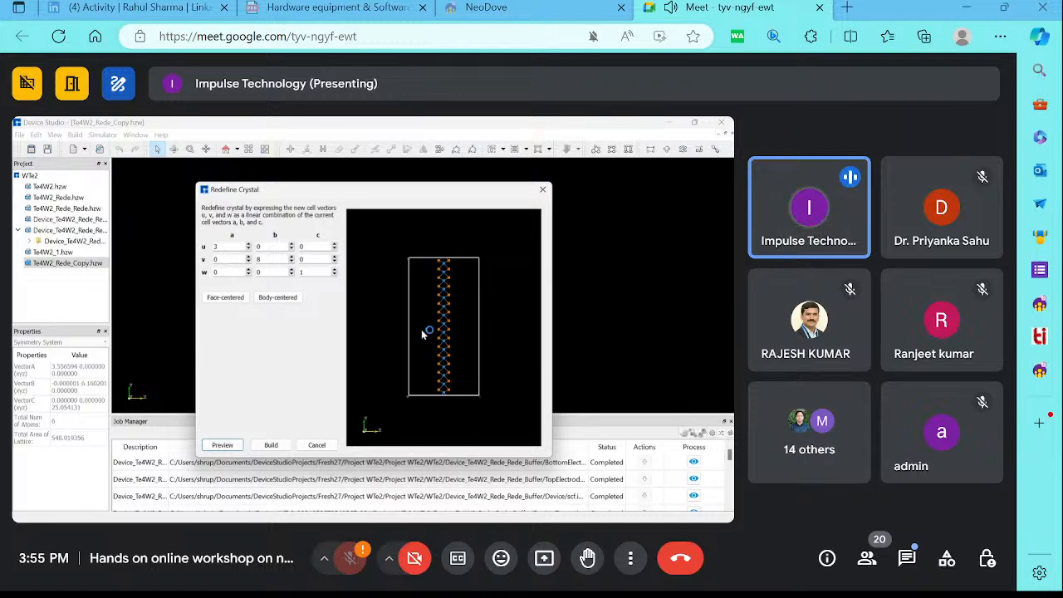
left_click_drag(422, 332, 481, 383)
left_click(272, 446)
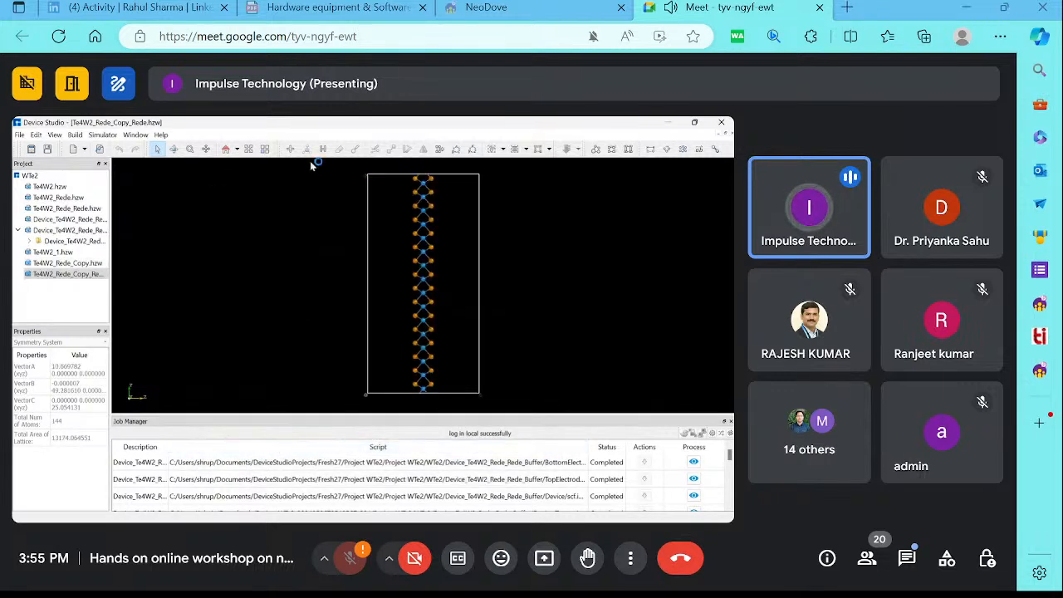
Inspect the redefined crystal in the xy and yz orientations, ending with an enlarged yx view
left_click(237, 150)
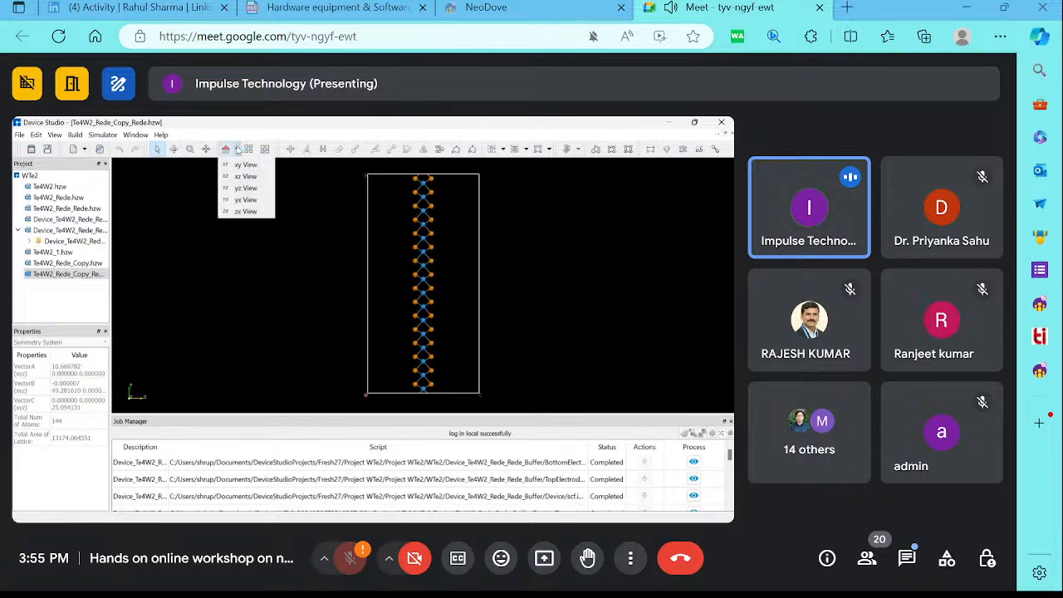
left_click(328, 226)
left_click(236, 149)
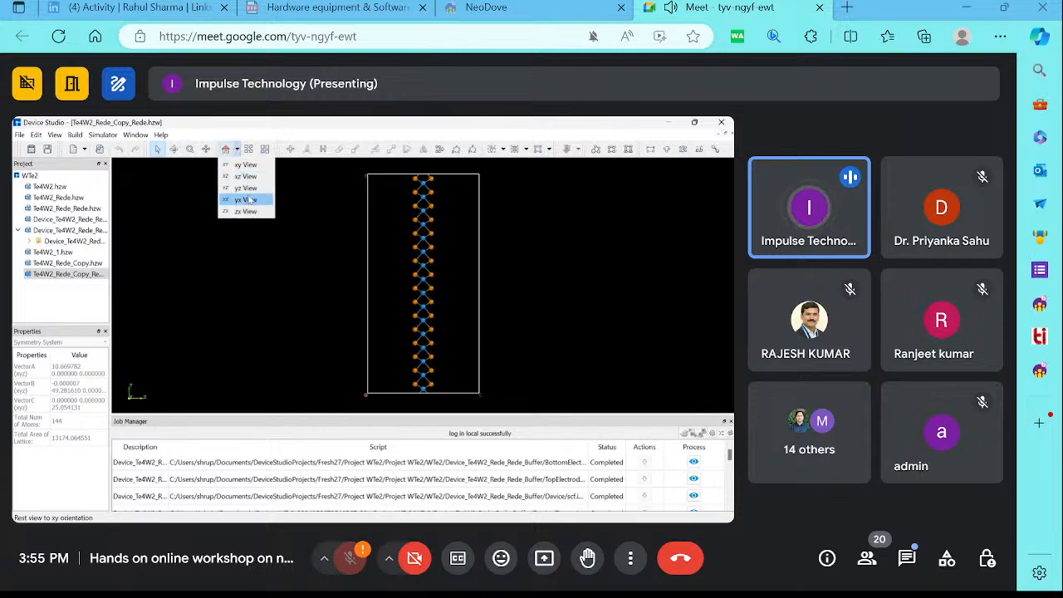
left_click(247, 166)
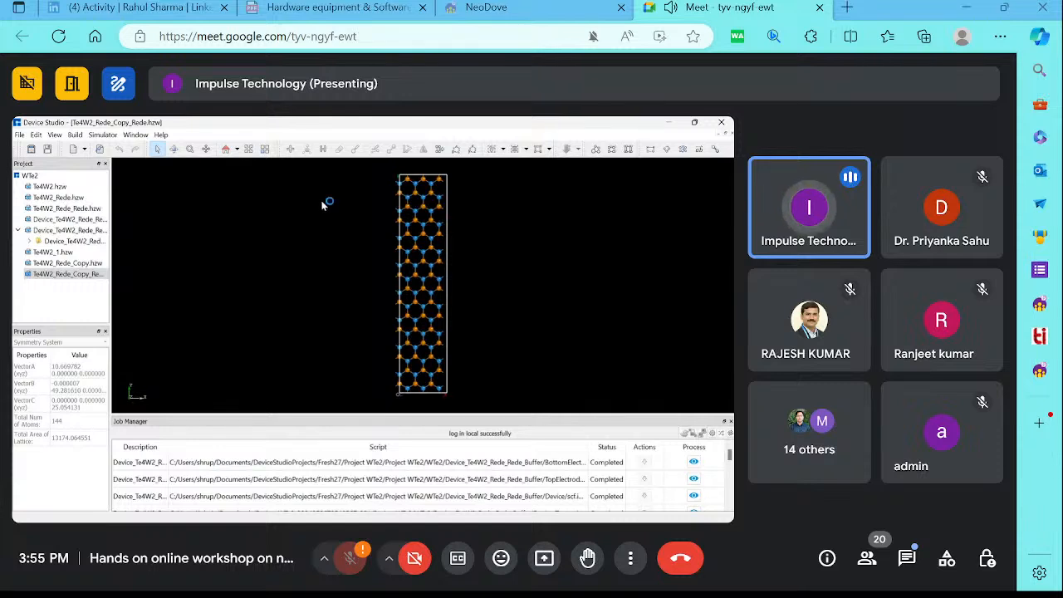
left_click(237, 150)
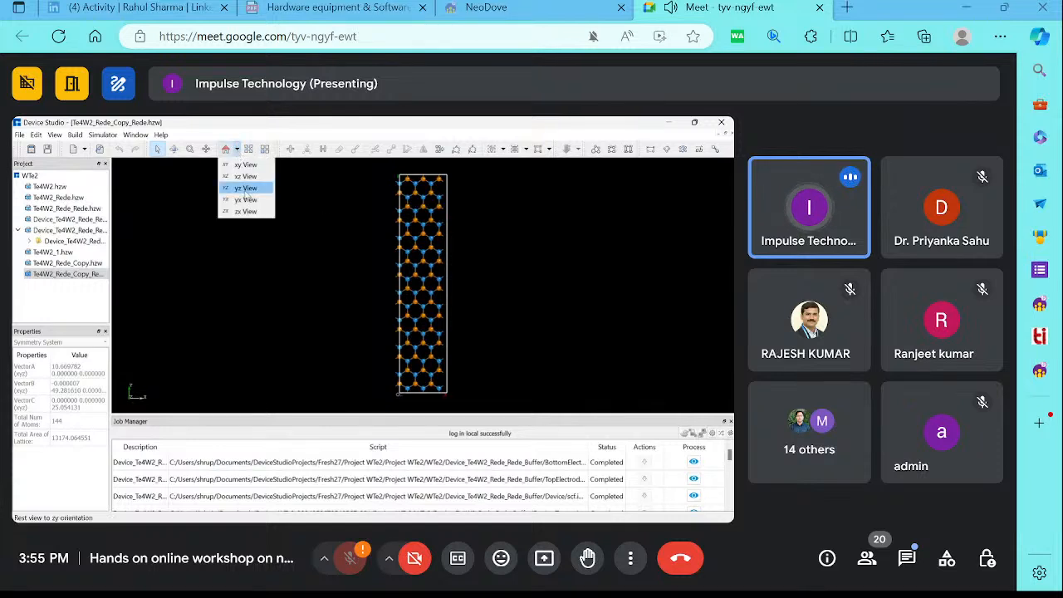
left_click(245, 197)
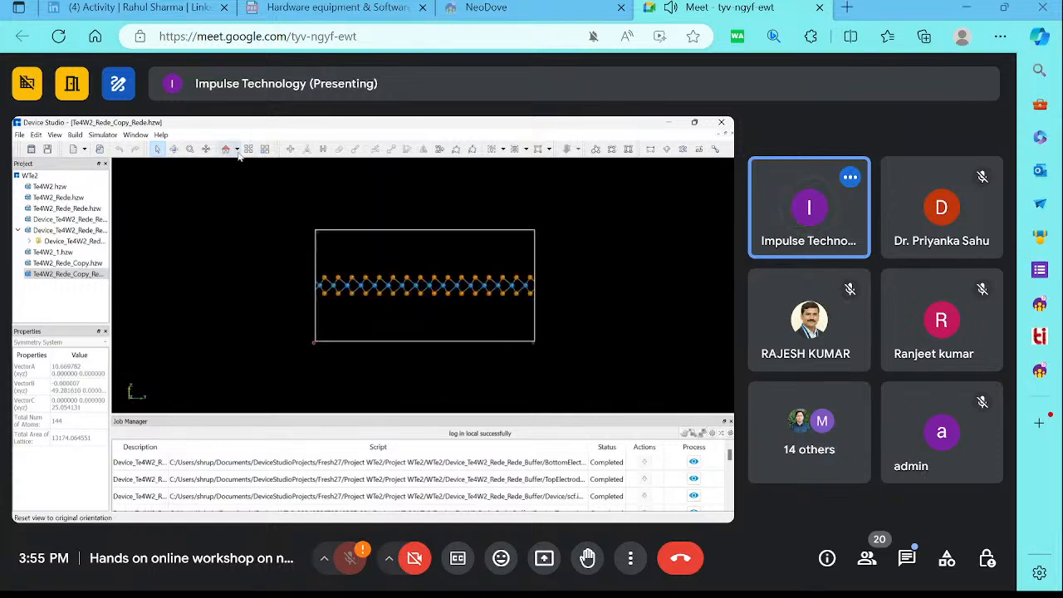
left_click(237, 149)
left_click(245, 200)
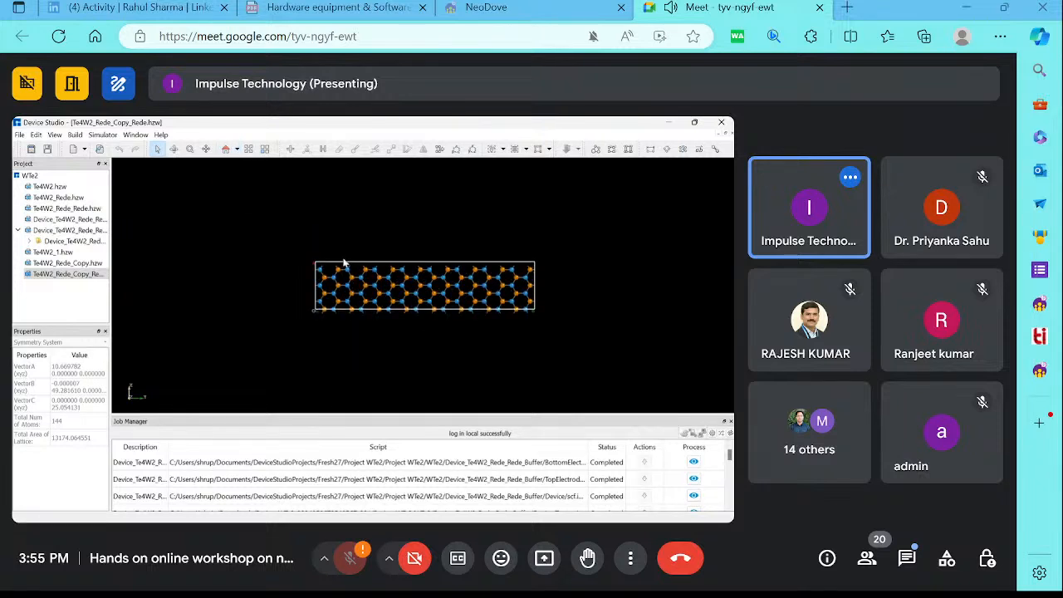
scroll(344, 263, "up", 3)
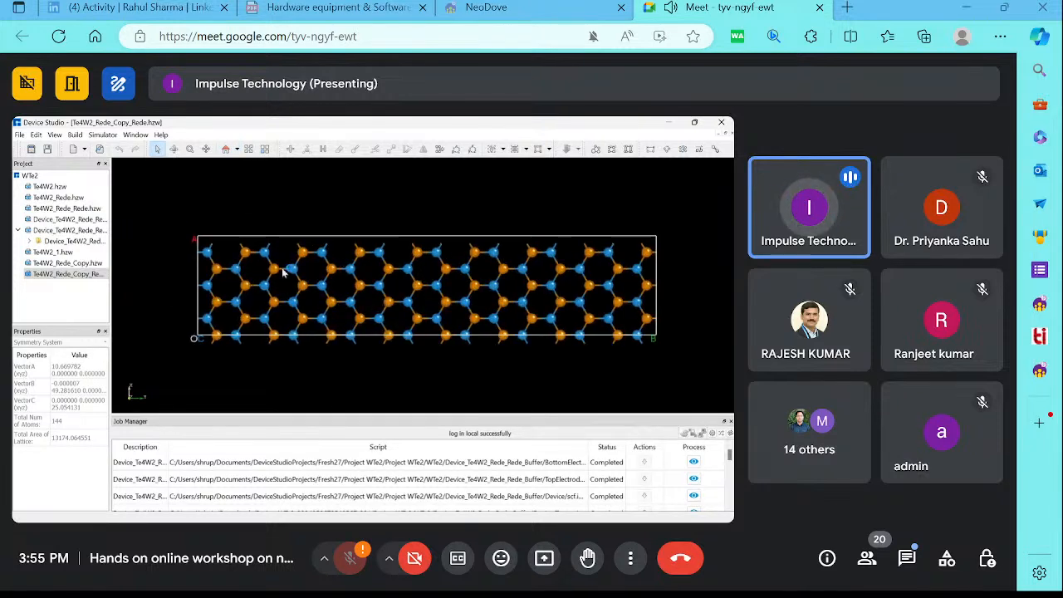
Delete a single W atom from the interior of the redefined crystal, near its centre, to create a vacancy
left_click_drag(160, 217, 532, 214)
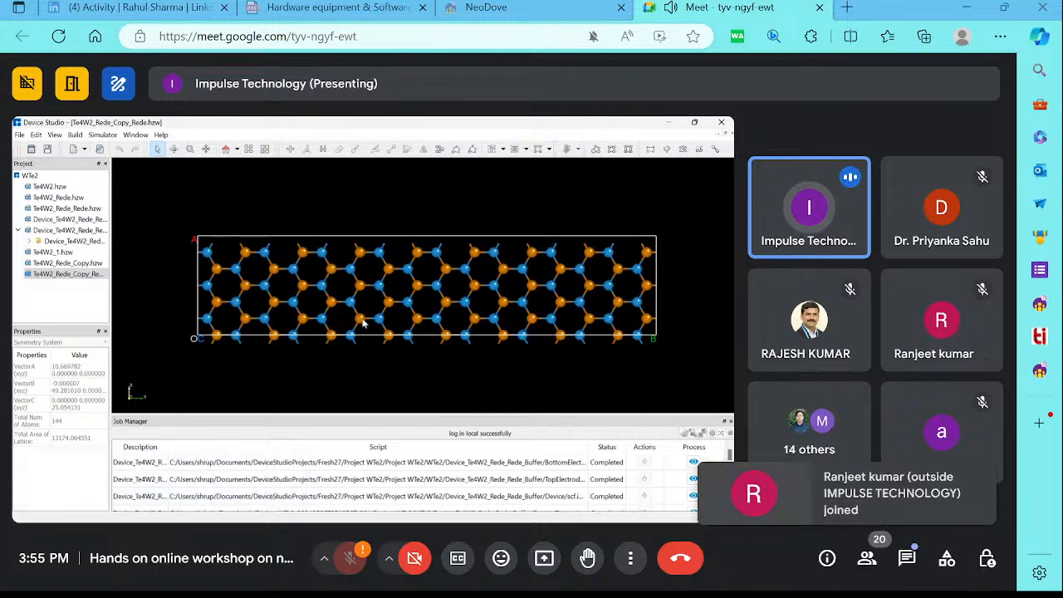
left_click(322, 286)
left_click(309, 356)
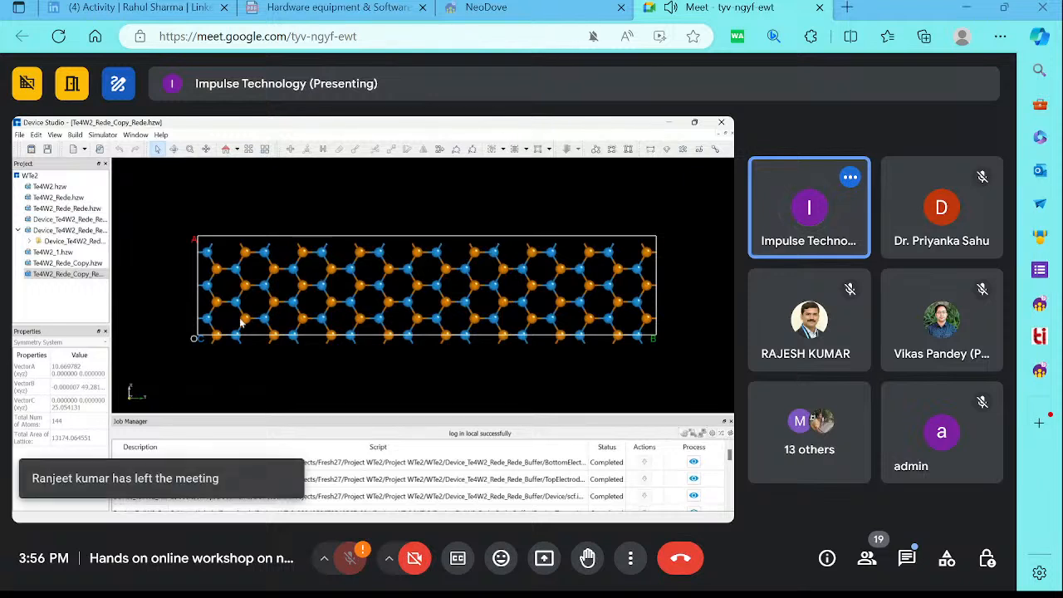
left_click(350, 302)
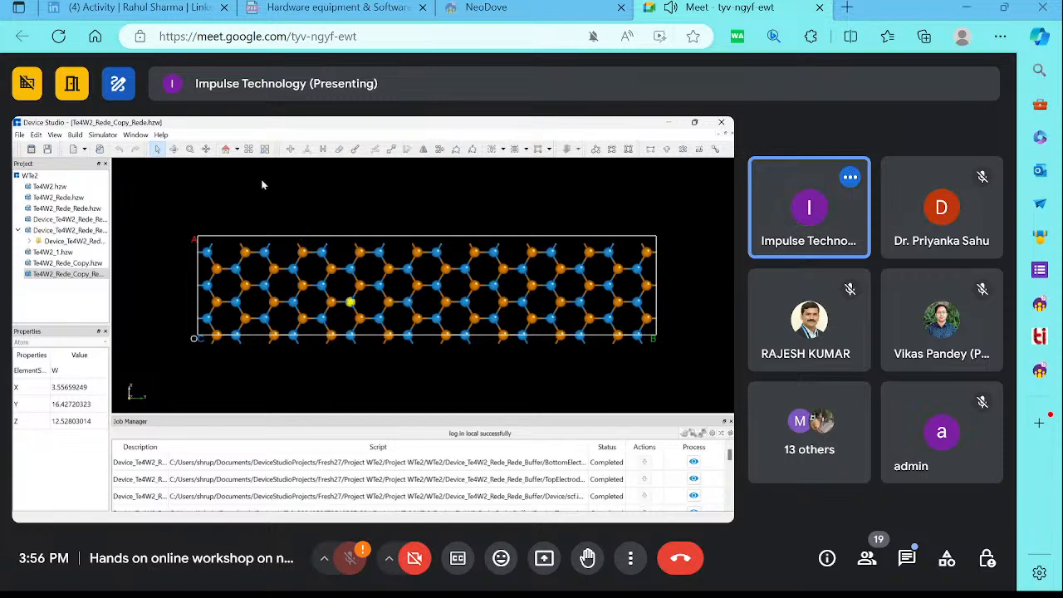
left_click(339, 151)
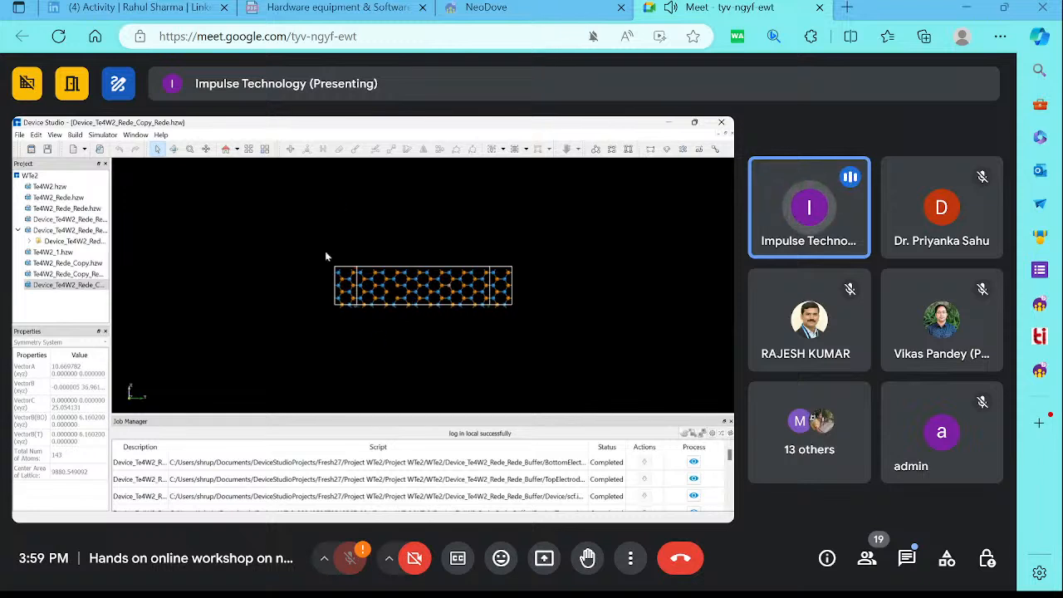
Set all central-region atoms (1:107) as irradiated atoms for the PhotoCurrent analysis and generate its files
left_click_drag(305, 220, 574, 334)
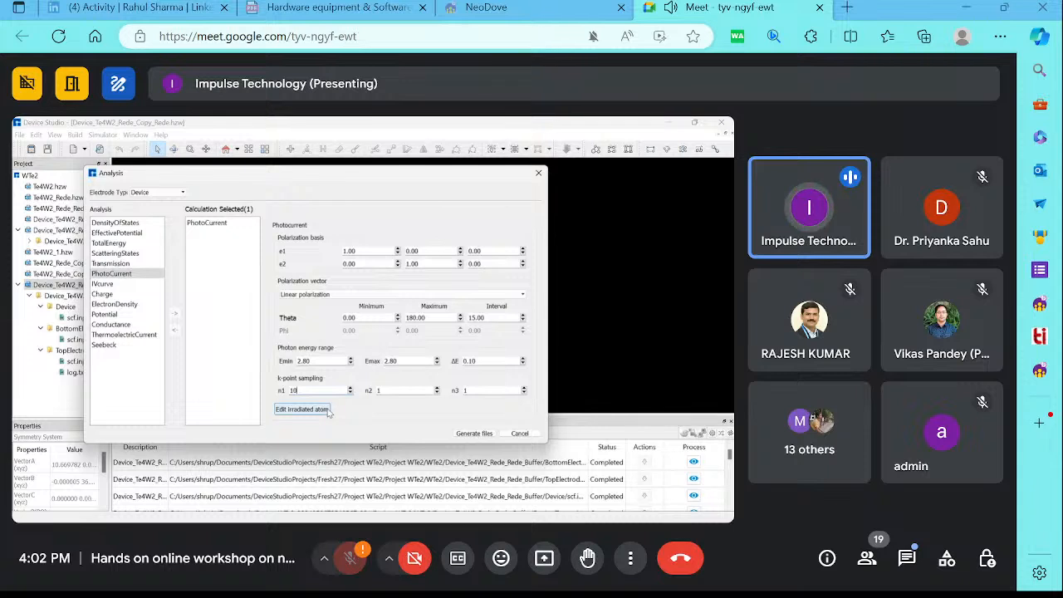
left_click(326, 411)
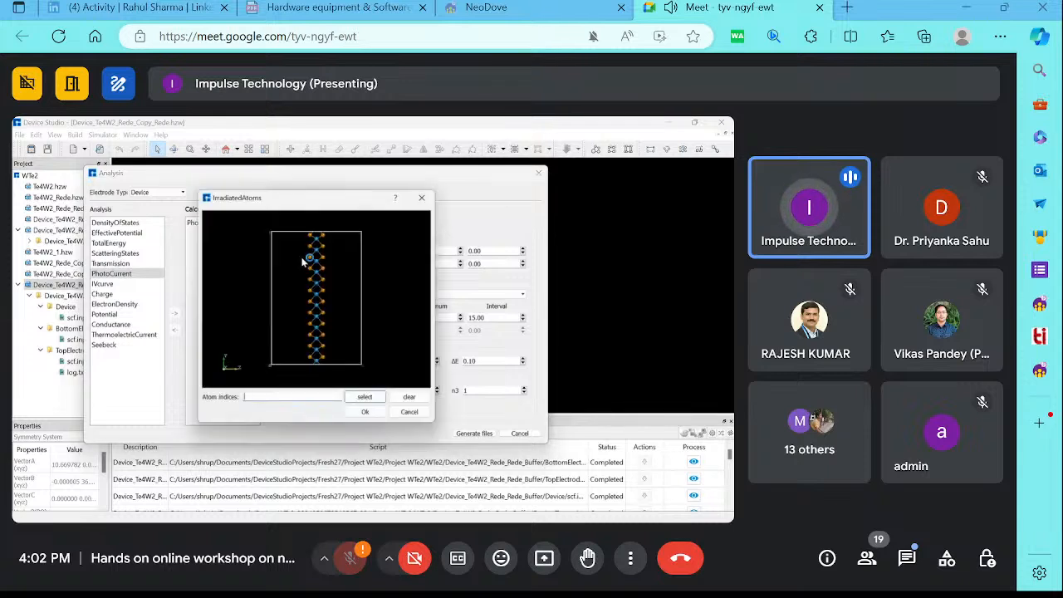
left_click_drag(282, 222, 339, 374)
left_click(364, 397)
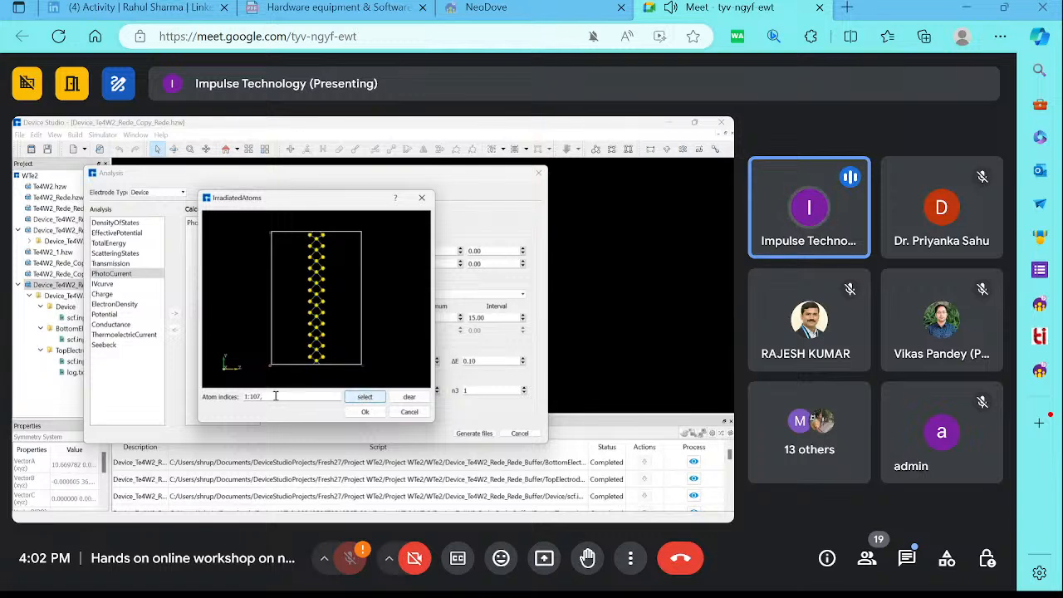
left_click(366, 411)
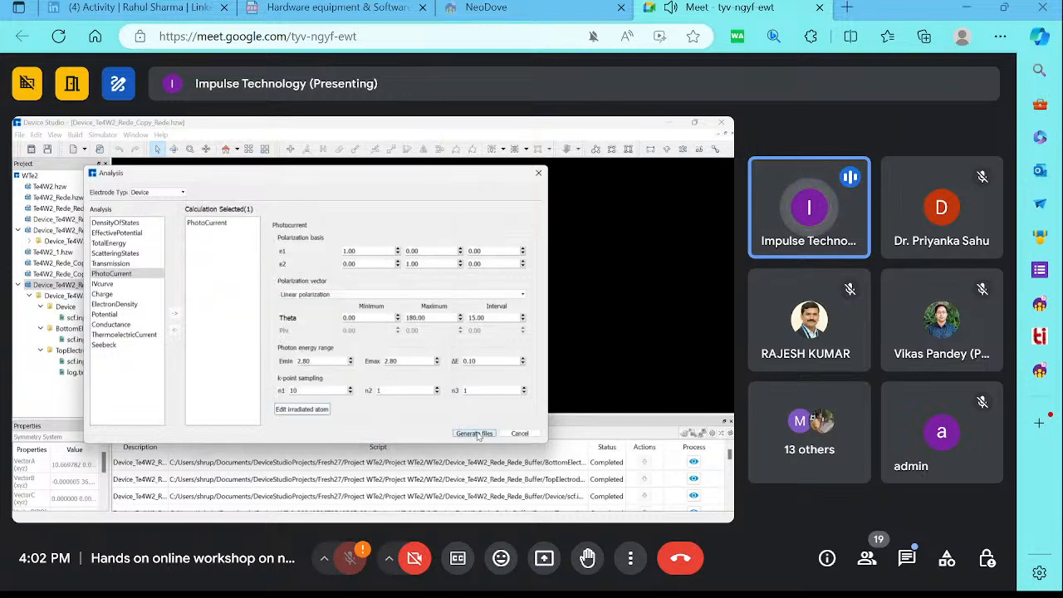
left_click(477, 435)
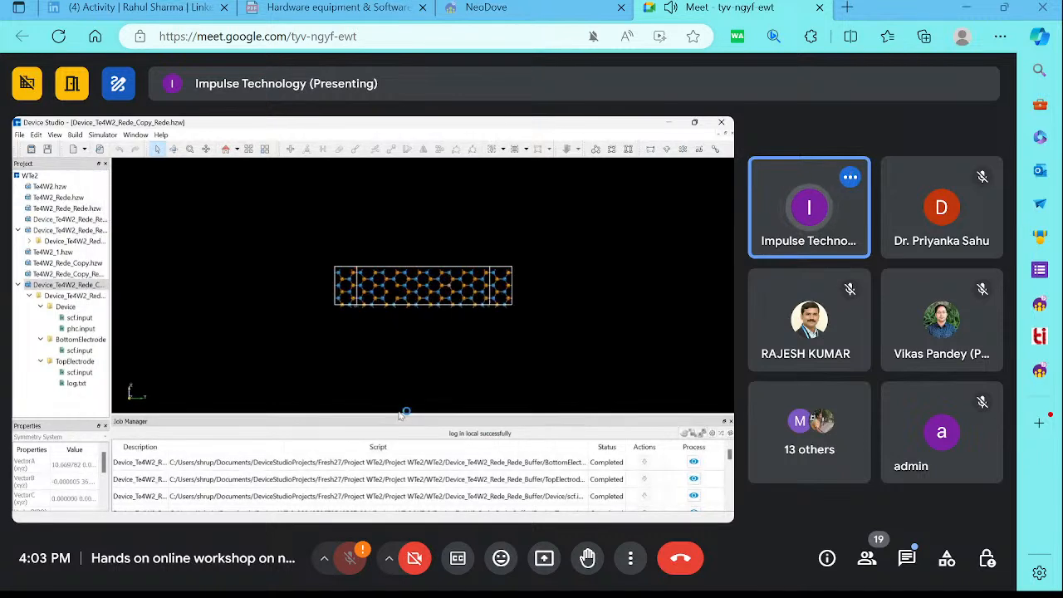
Open the Device folder's phc.input file and examine the commented-out partitionScheme line
left_click_drag(401, 414, 390, 454)
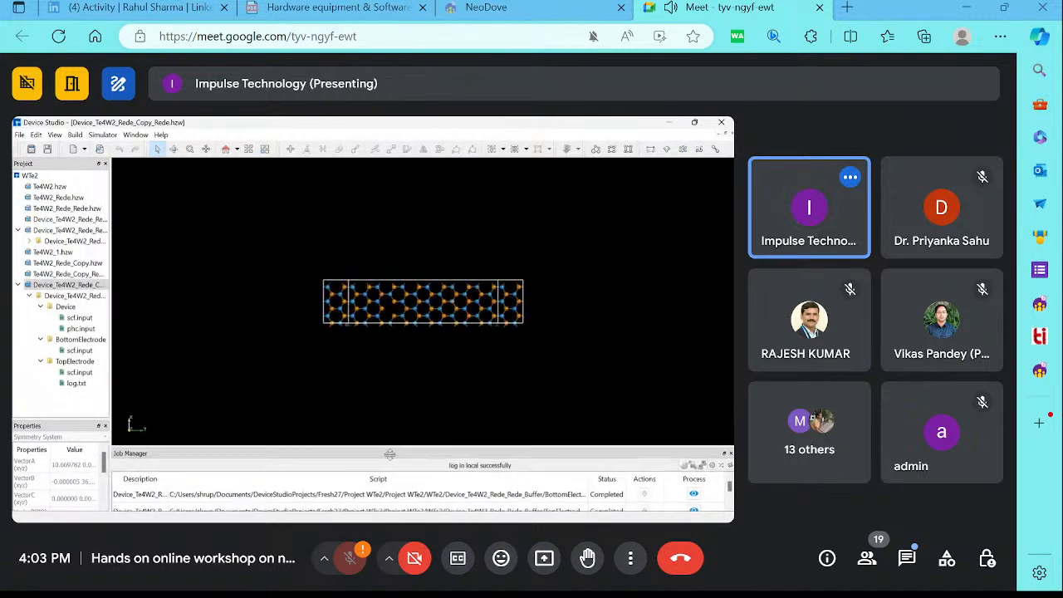
left_click(91, 330)
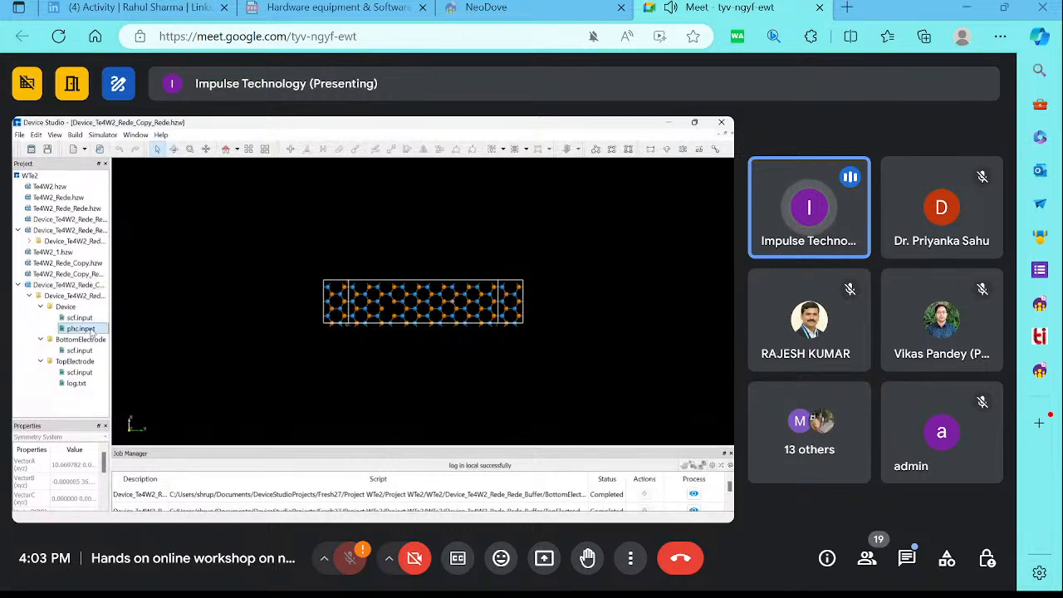
right_click(91, 330)
left_click(122, 348)
left_click_drag(339, 217, 297, 218)
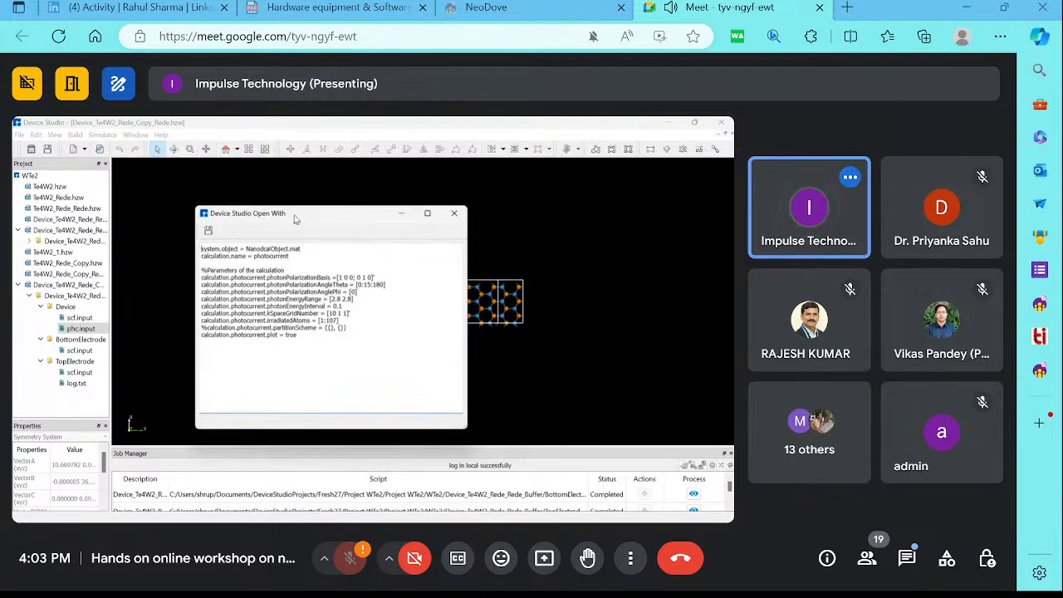
left_click_drag(204, 327, 351, 326)
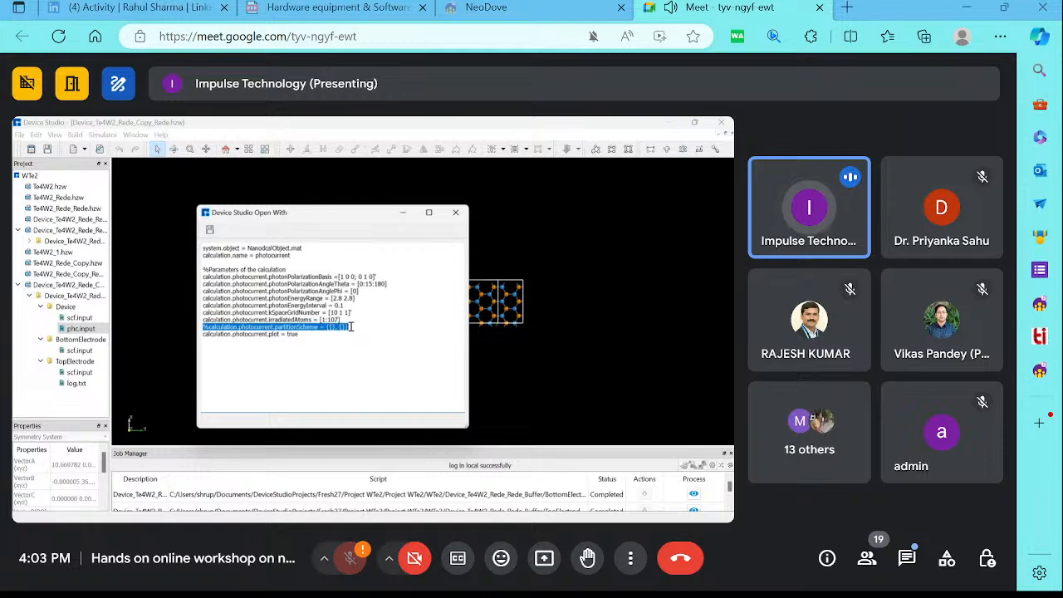
left_click(351, 326)
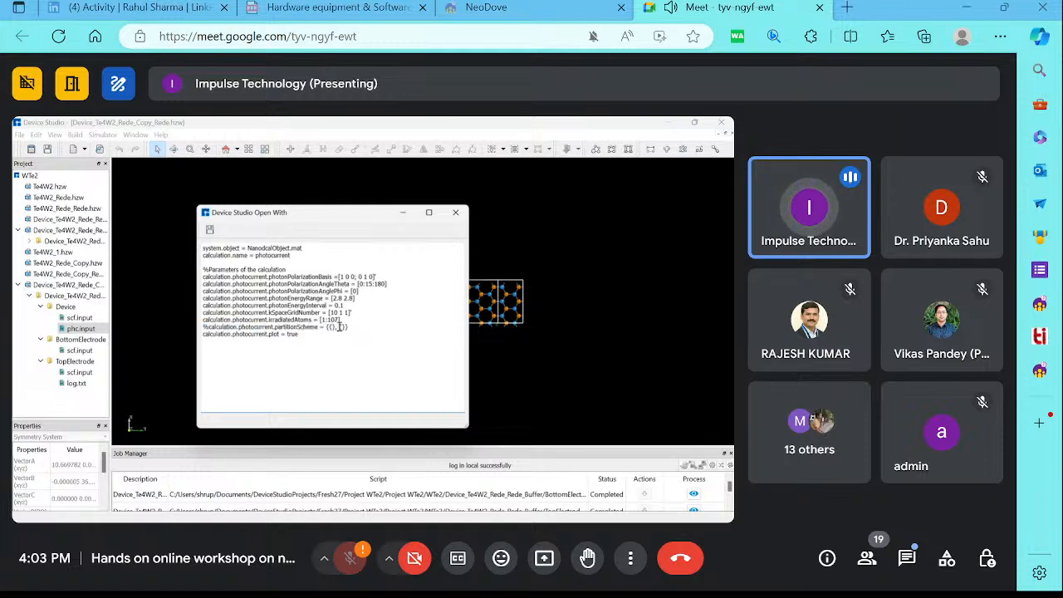
Uncomment the partitionScheme line in phc.input, enlarge the file's text and minimize its editor window
left_click_drag(326, 328, 351, 328)
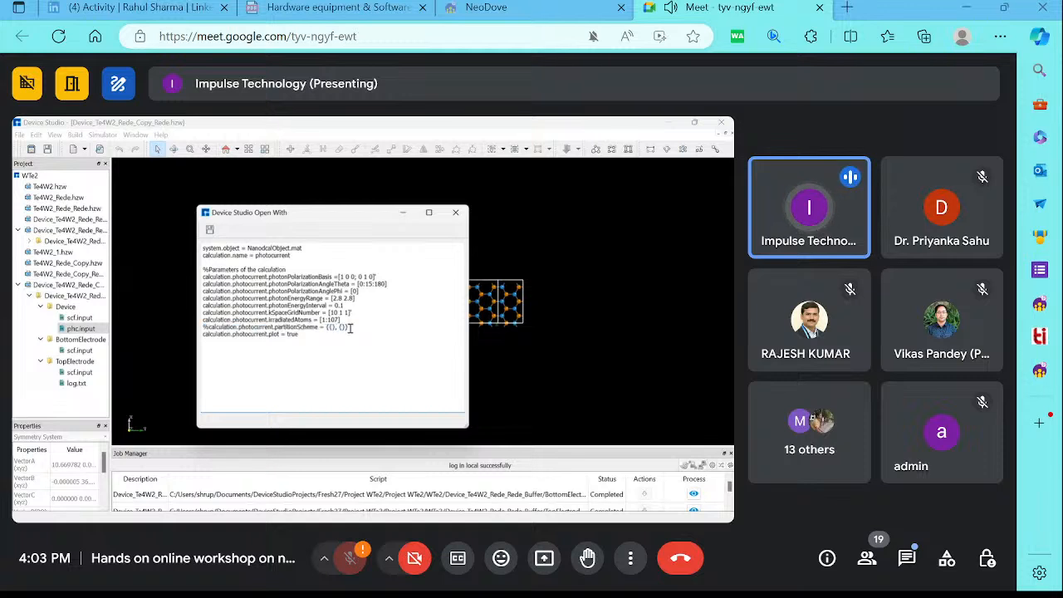
left_click_drag(309, 218, 270, 186)
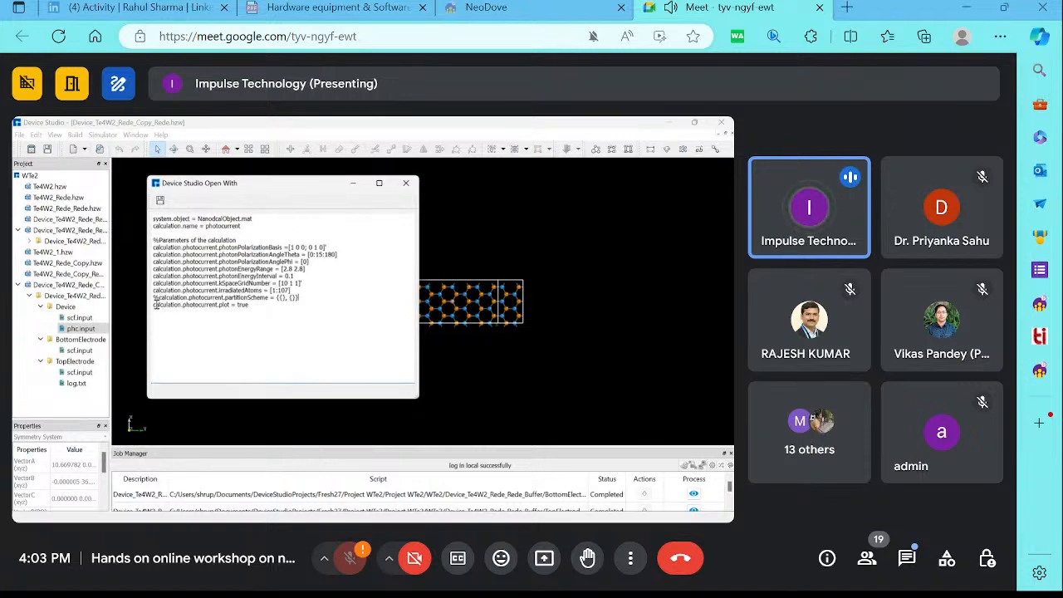
key("Delete")
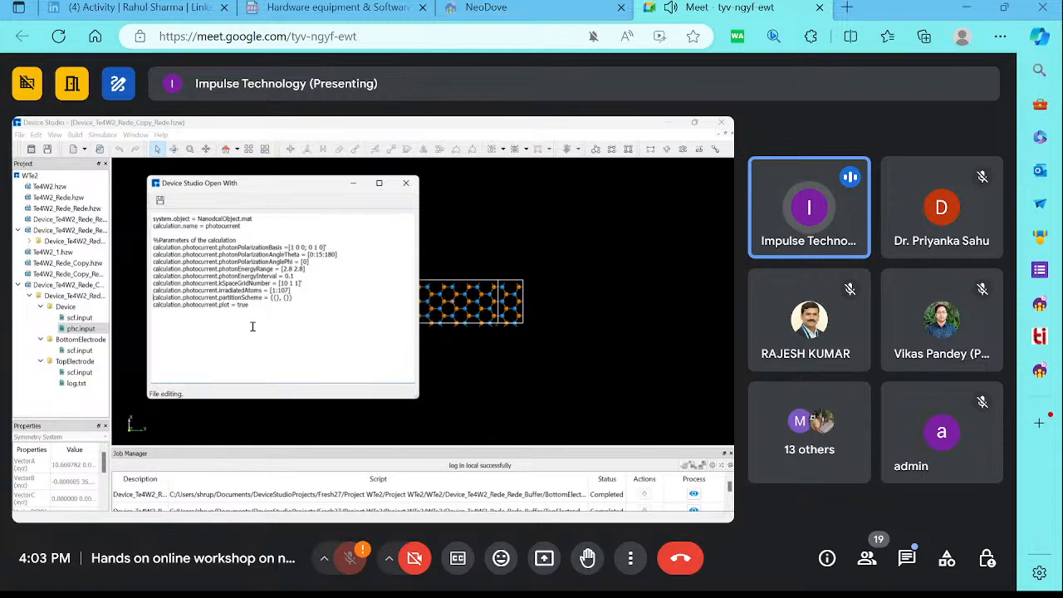
scroll(298, 303, "up", 2)
left_click_drag(420, 317, 523, 316)
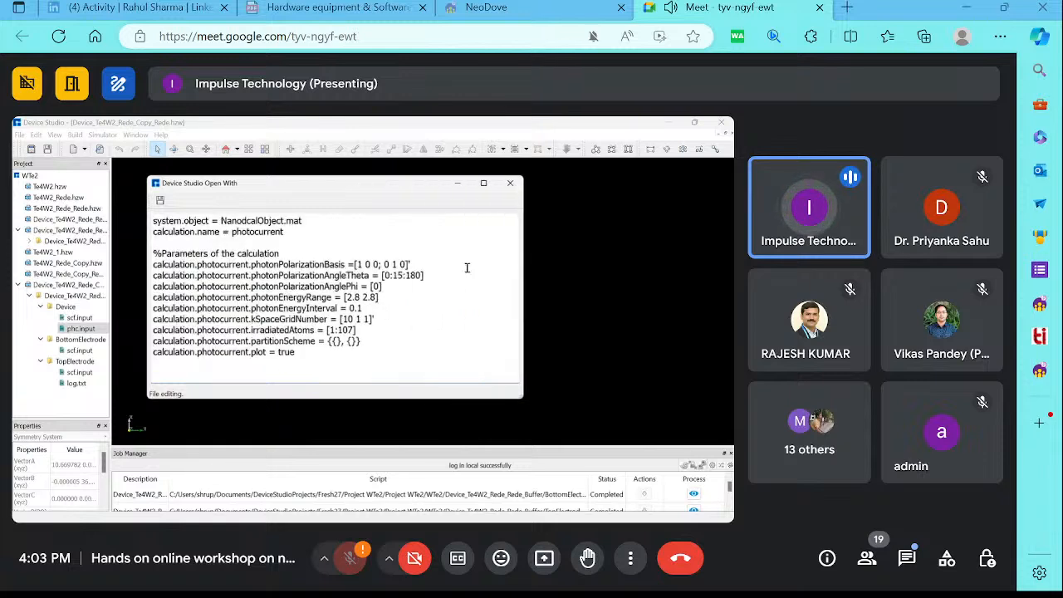
left_click_drag(440, 190, 407, 293)
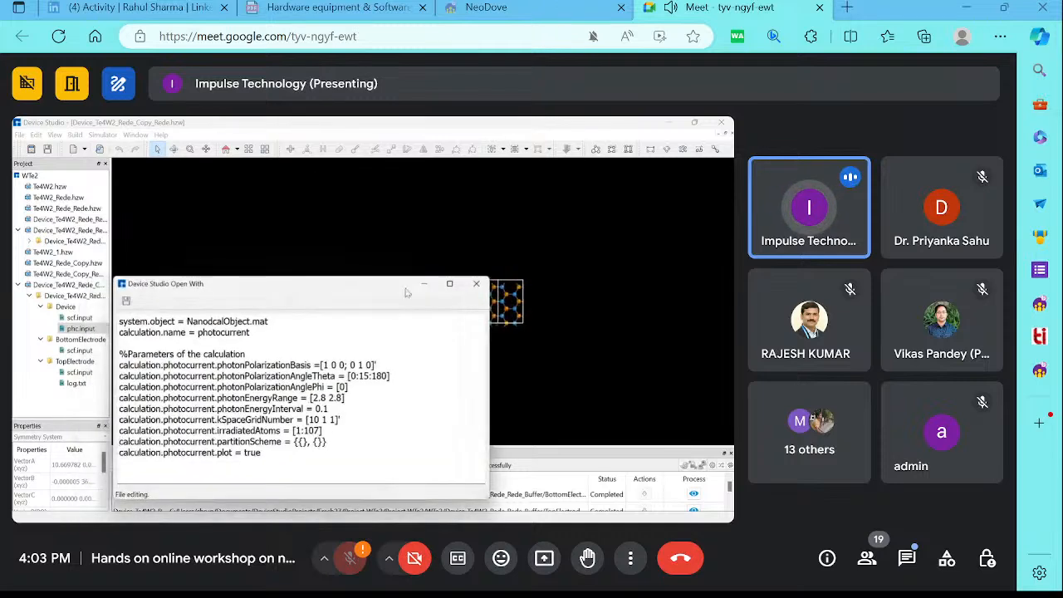
left_click(425, 285)
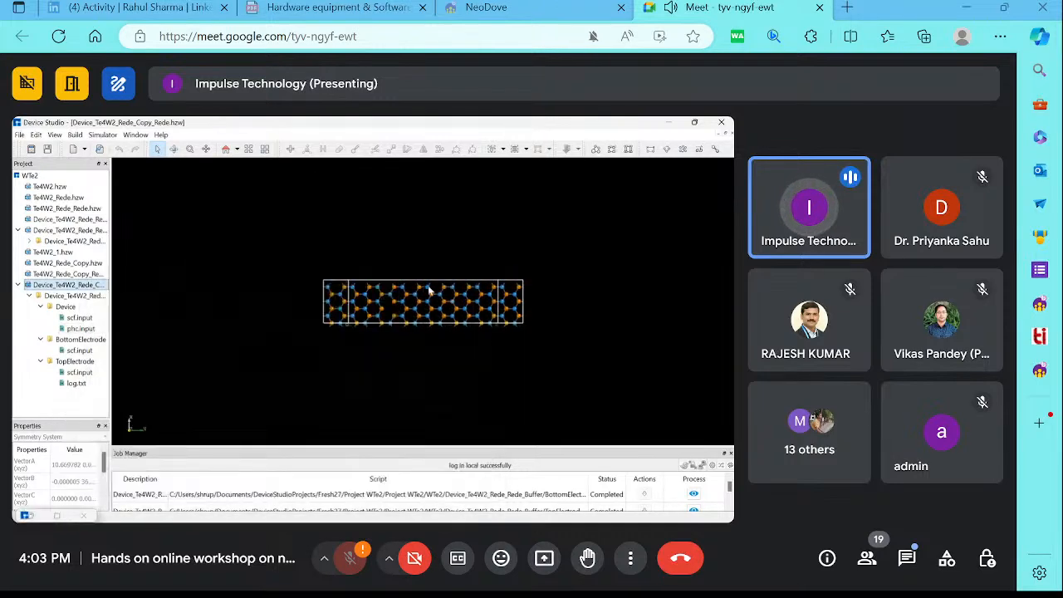
Label the device's atoms with their NumOfAtoms numbers in white 12-point Helvetica
scroll(304, 317, "up", 6)
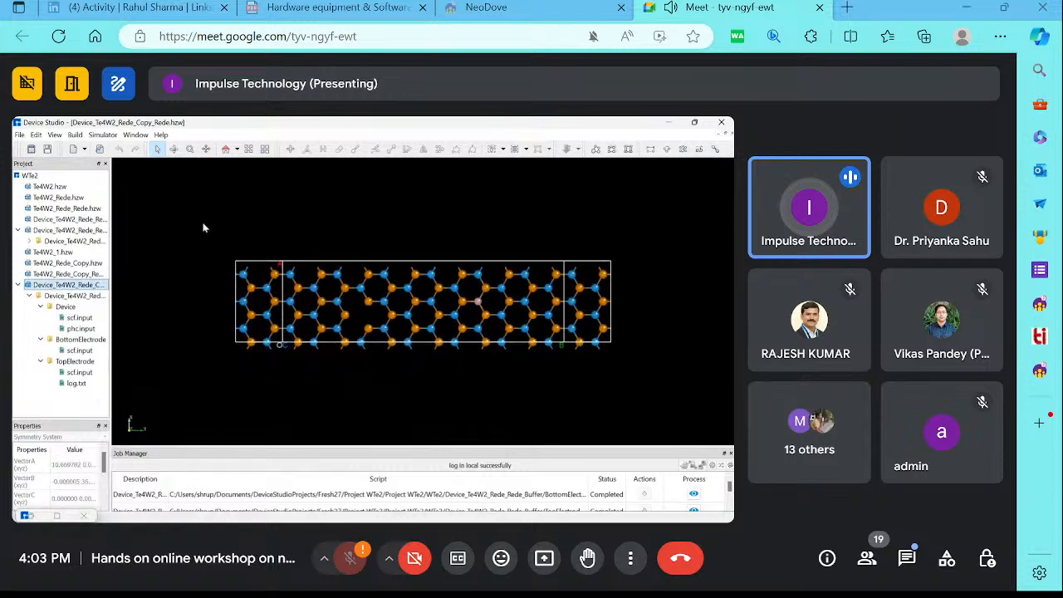
mouse_move(202, 223)
left_mouse_down()
mouse_move(254, 354)
mouse_move(287, 387)
mouse_move(210, 208)
left_mouse_up()
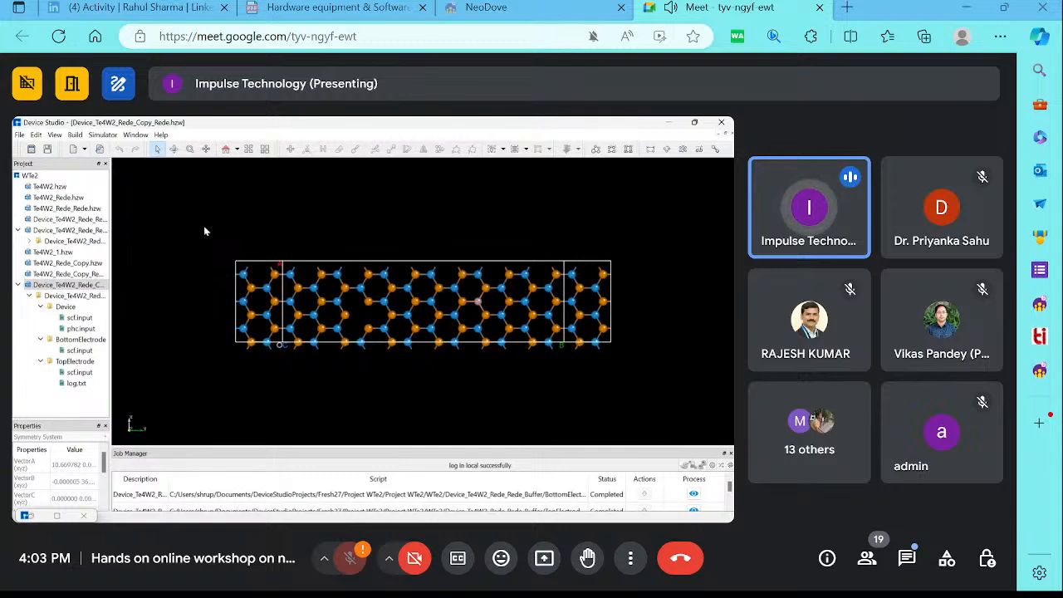
left_click_drag(203, 225, 285, 237)
right_click(284, 239)
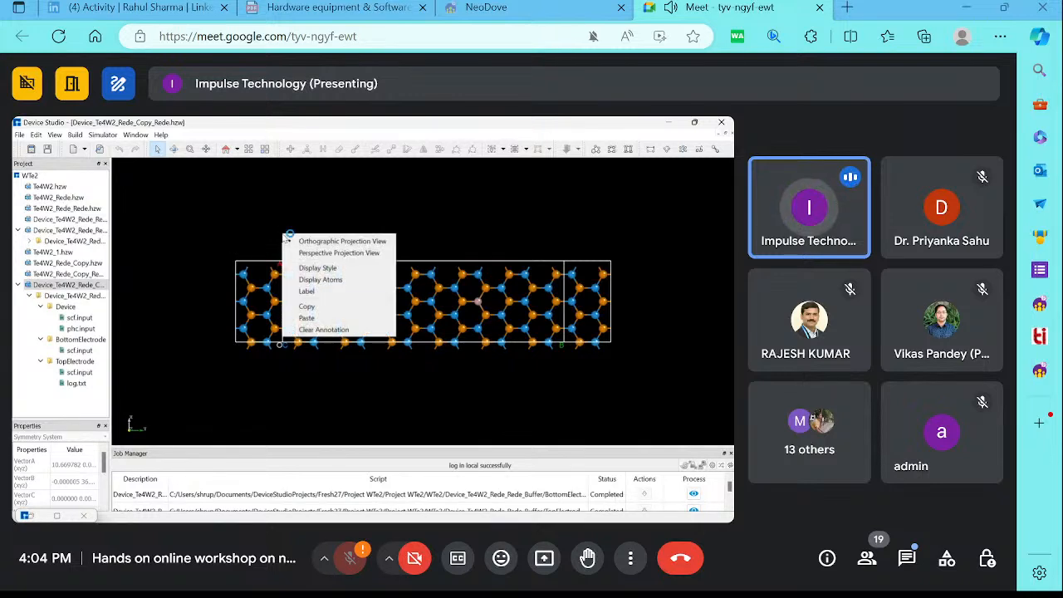
left_click(338, 291)
left_click_drag(345, 263, 222, 235)
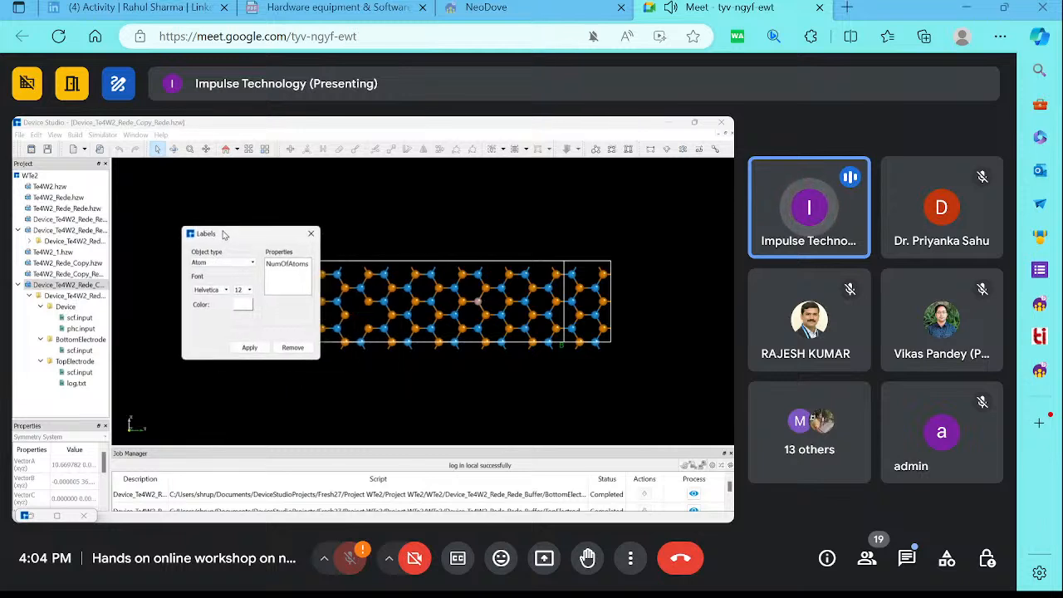
left_click(251, 308)
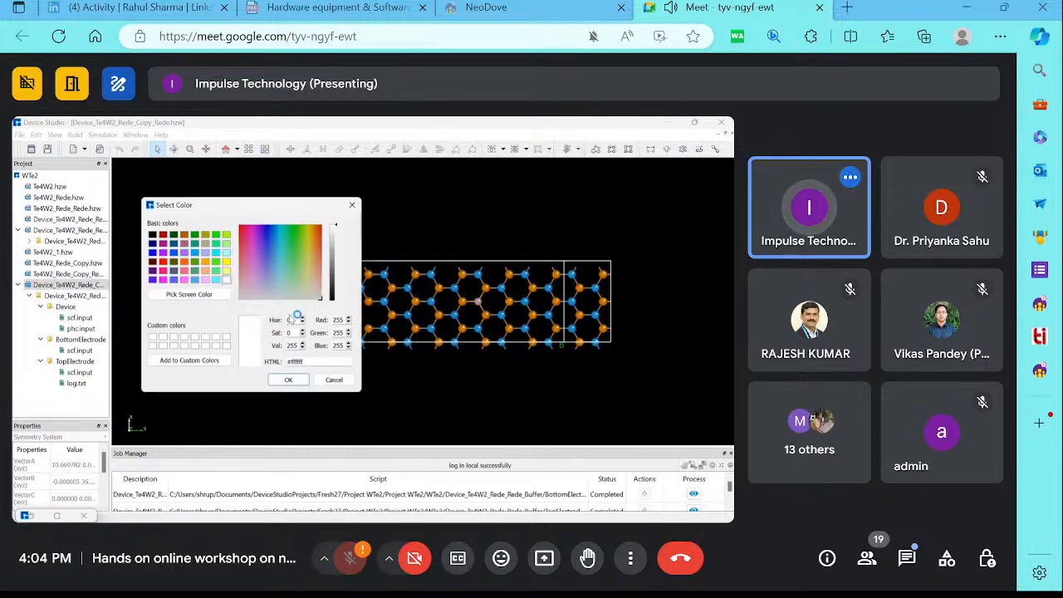
left_click(351, 206)
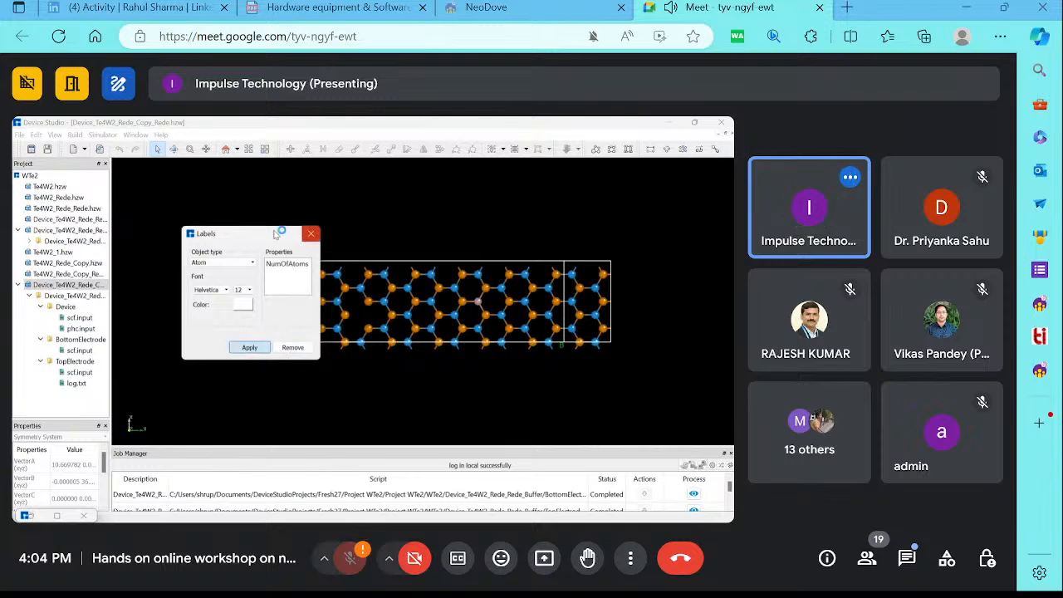
left_click(243, 305)
left_click(351, 206)
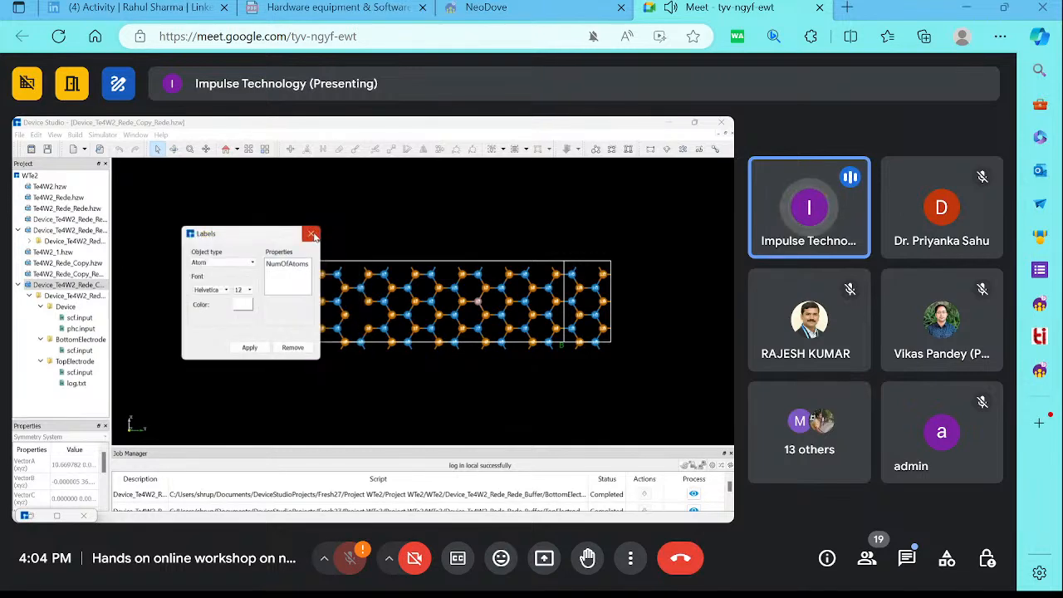
left_click(315, 233)
scroll(341, 345, "up", 3)
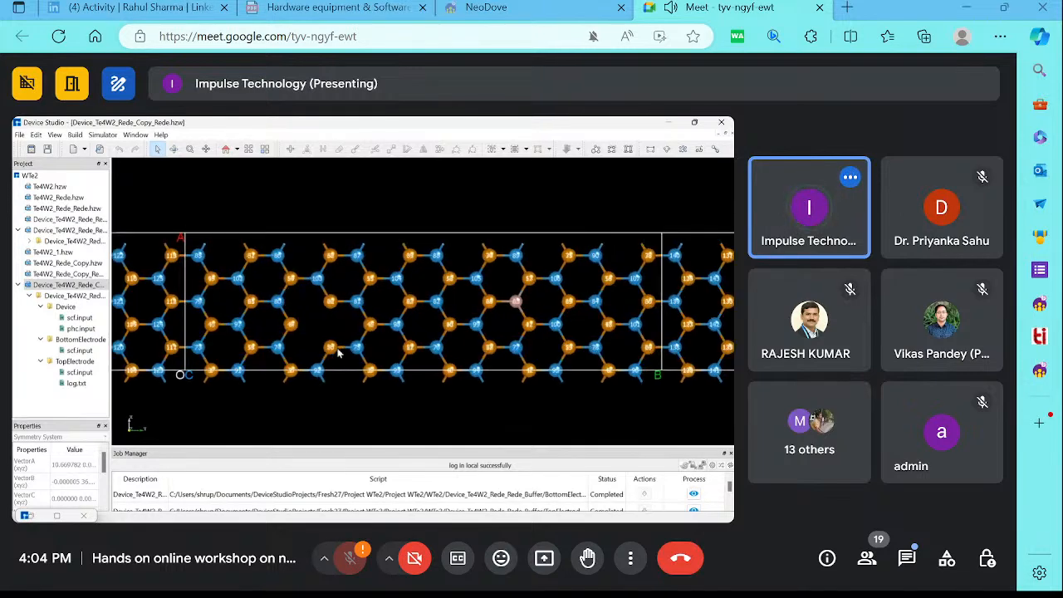
Tilt the labelled device and highlight the atoms of its left-hand and right-hand electrode regions in turn, leaving none selected
left_click_drag(337, 353, 165, 263)
left_click(225, 149)
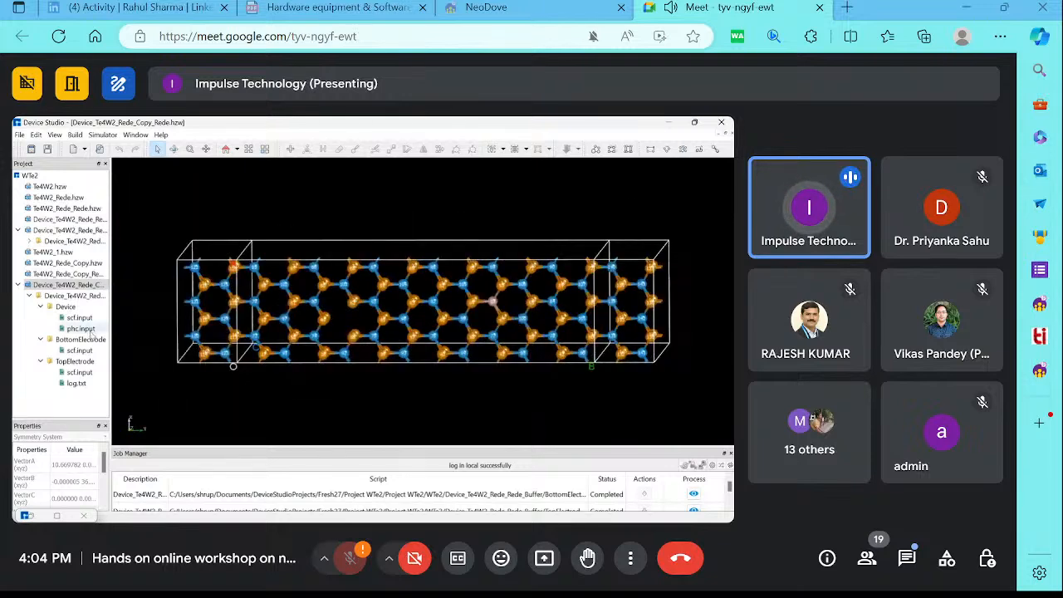
left_click_drag(170, 229, 244, 396)
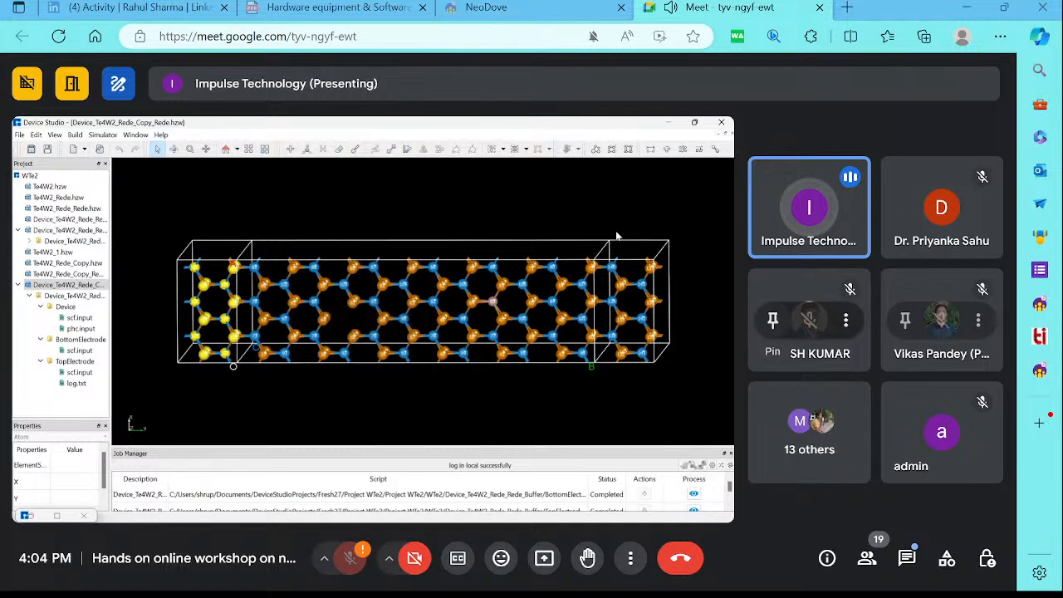
left_click_drag(613, 236, 683, 387)
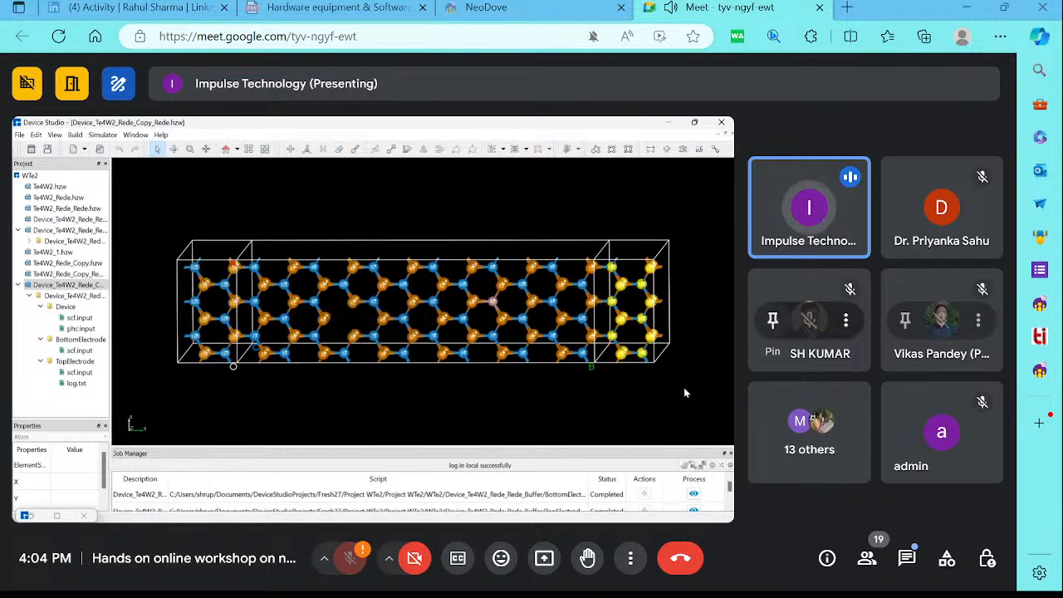
left_click(648, 399)
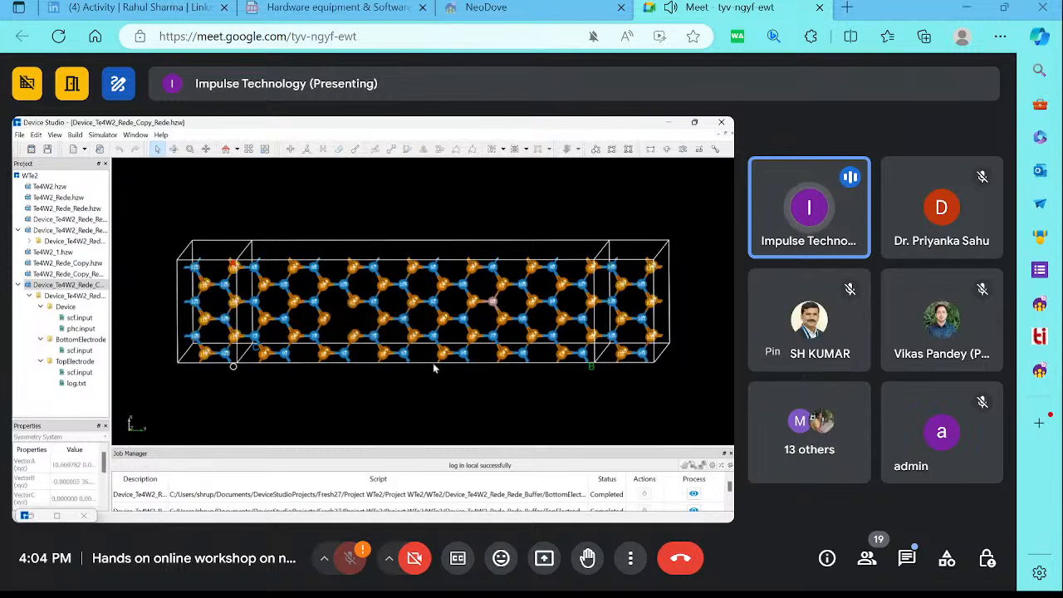
scroll(433, 363, "down", 1)
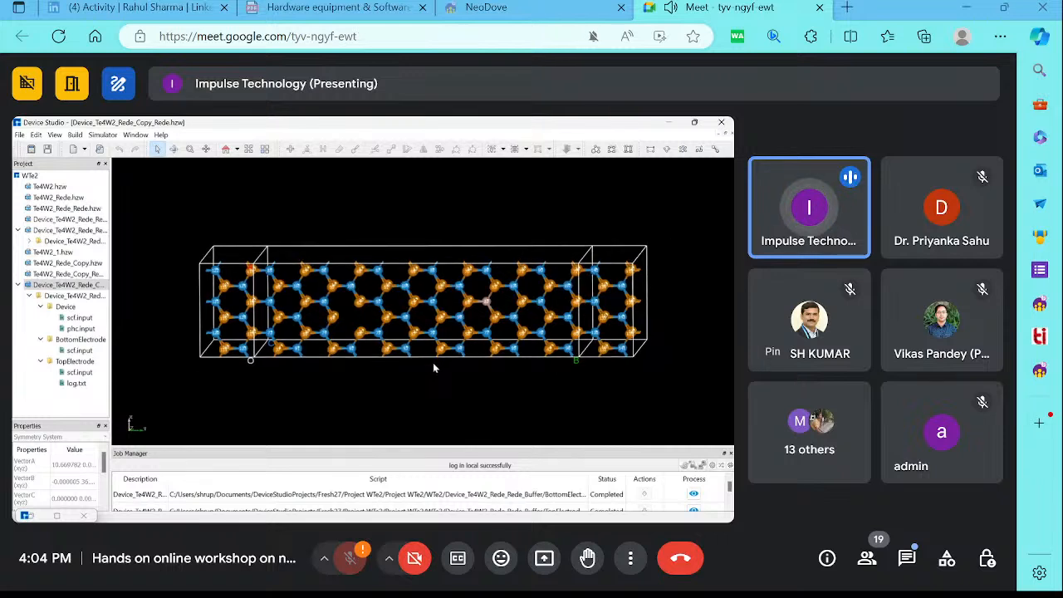
right_click(403, 252)
left_click(233, 351)
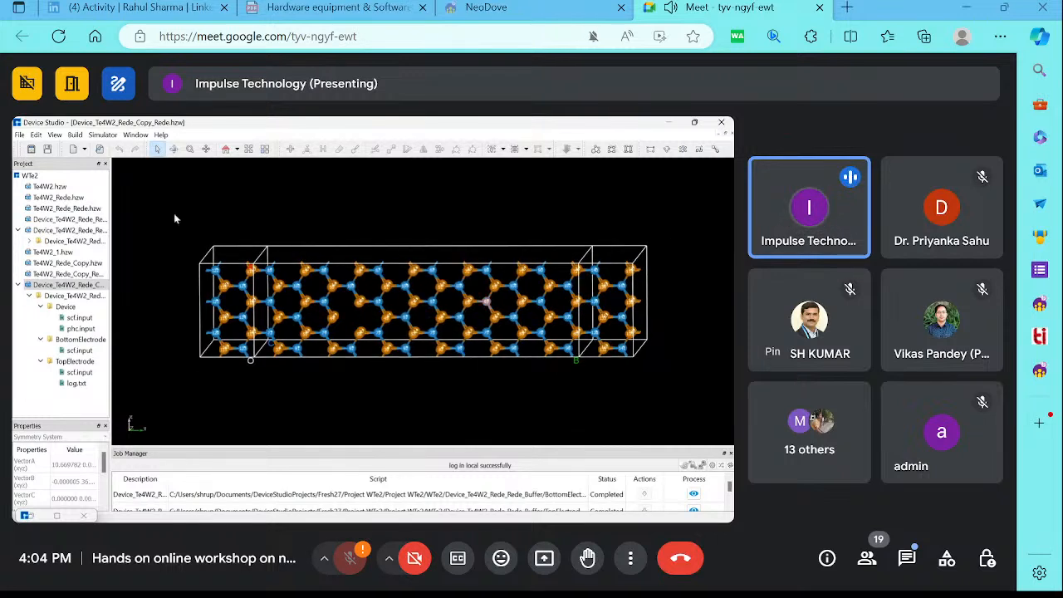
Select all atoms in the device's left-hand electrode region and examine their id range in the DisplayAtoms list
left_click_drag(170, 193, 259, 386)
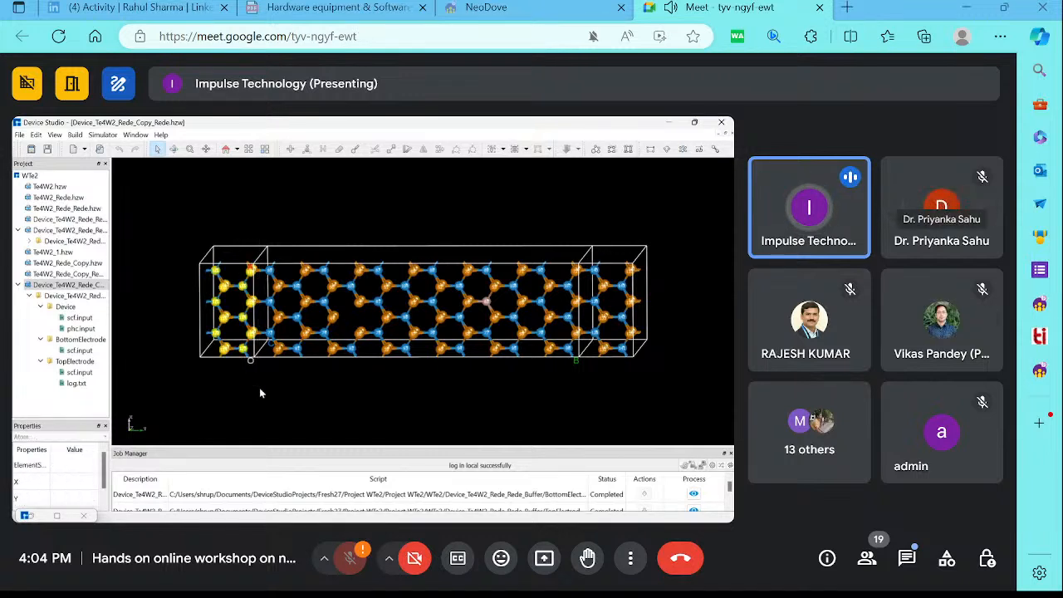
right_click(302, 230)
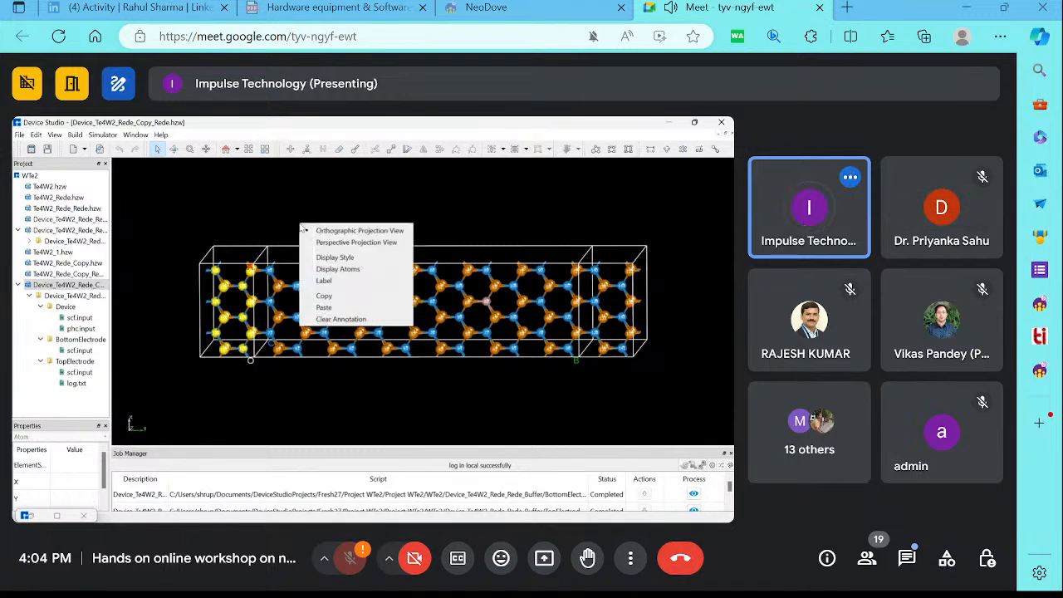
left_click(347, 269)
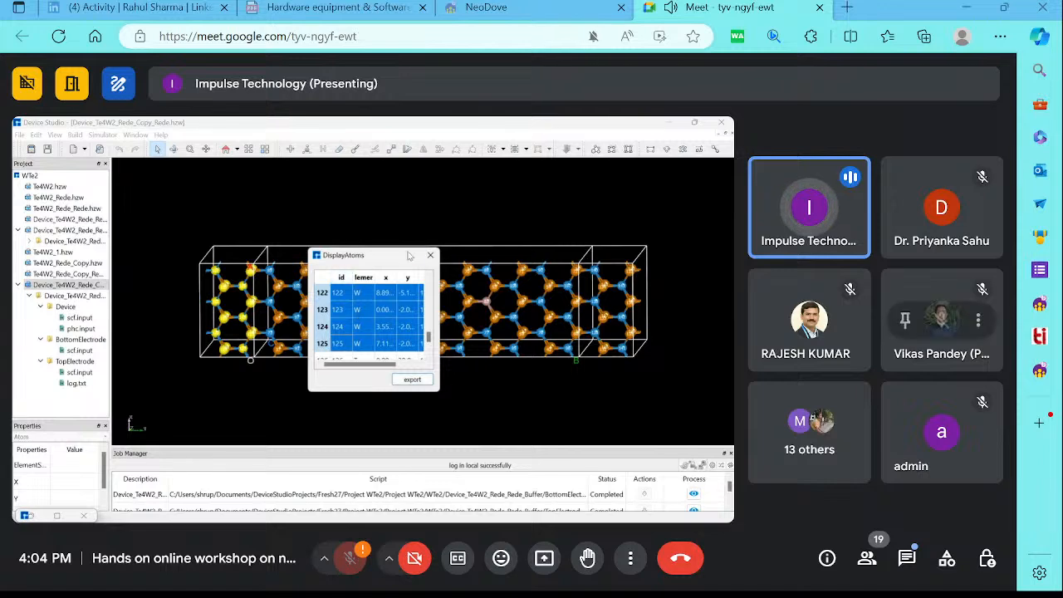
left_click_drag(308, 248, 199, 190)
scroll(264, 277, "up", 15)
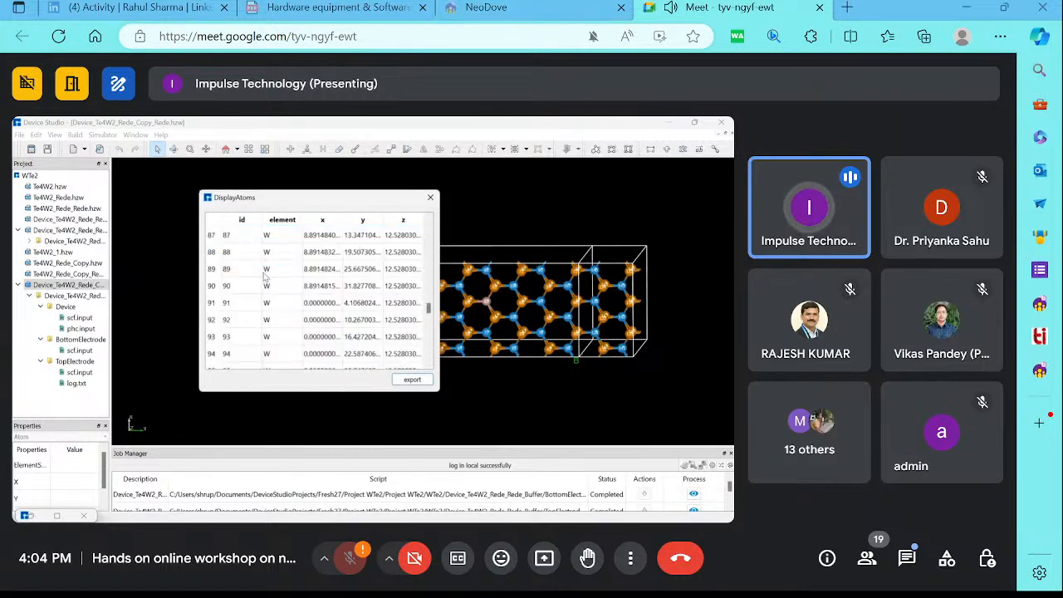
scroll(264, 276, "down", 20)
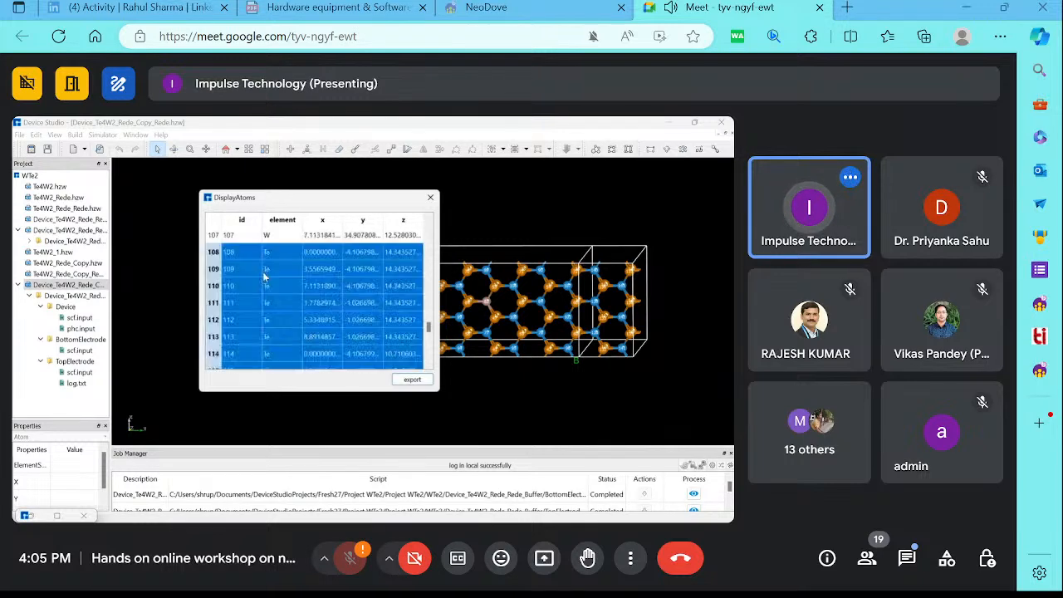
scroll(264, 276, "up", 9)
scroll(264, 276, "up", 2)
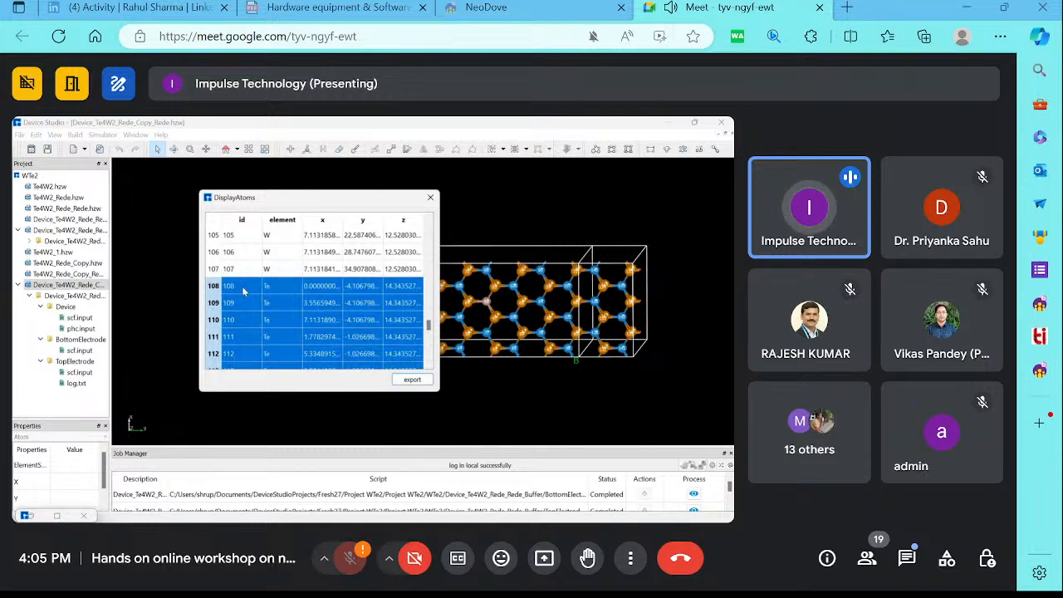
scroll(243, 290, "down", 3)
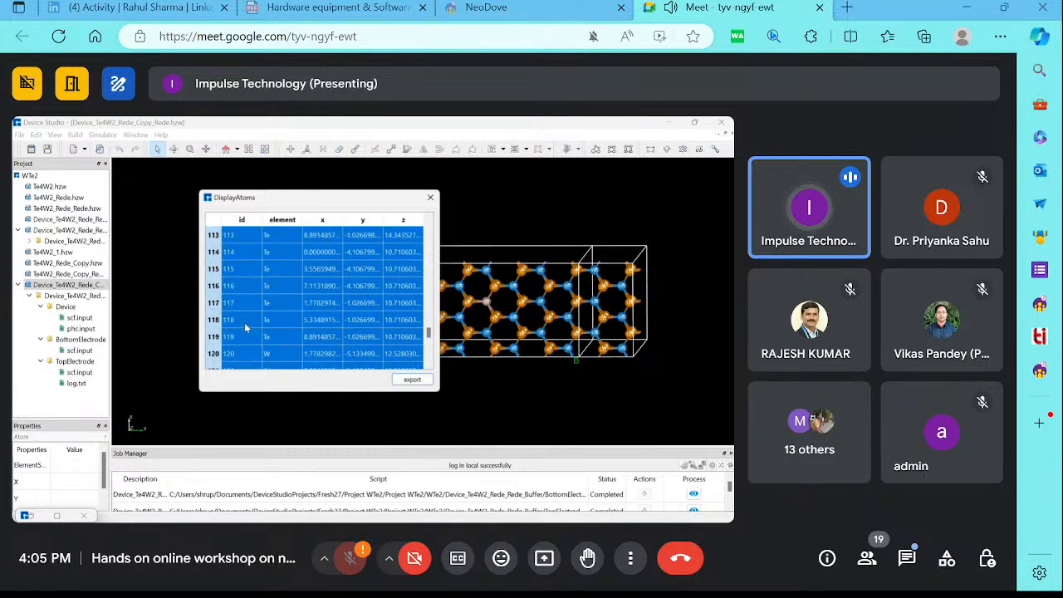
scroll(245, 328, "down", 3)
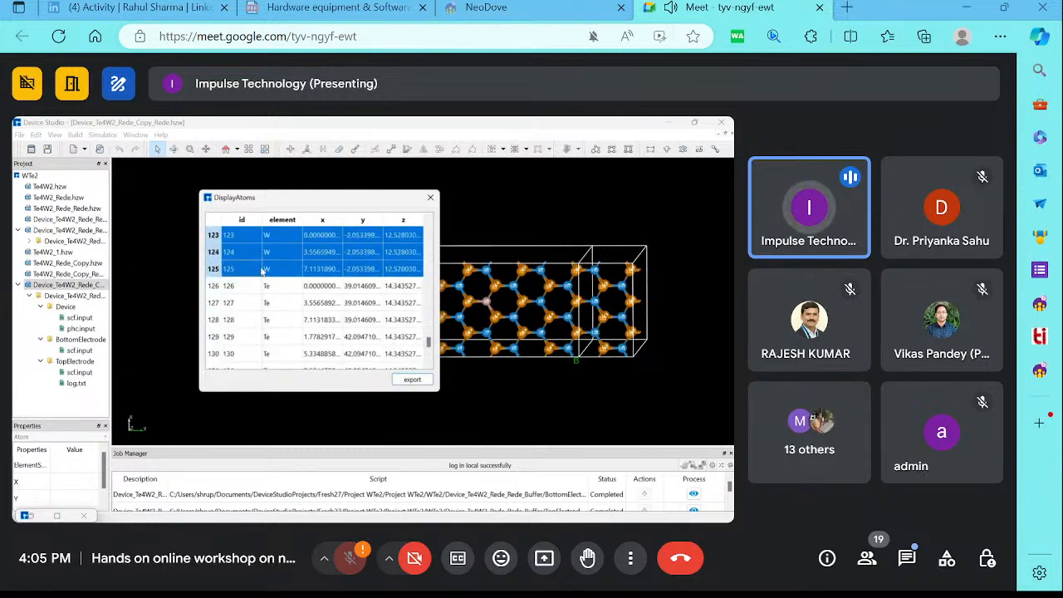
left_click_drag(257, 199, 438, 314)
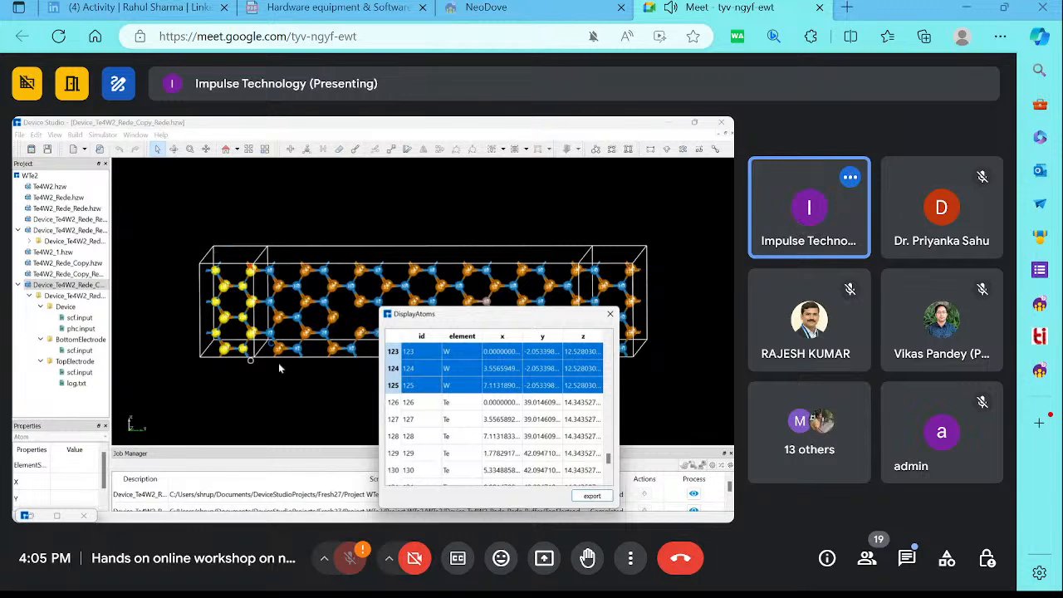
left_click_drag(445, 318, 307, 313)
left_click(471, 309)
Select all atoms in the device's right-hand electrode region and examine their id range in the DisplayAtoms list
left_click_drag(580, 219, 663, 374)
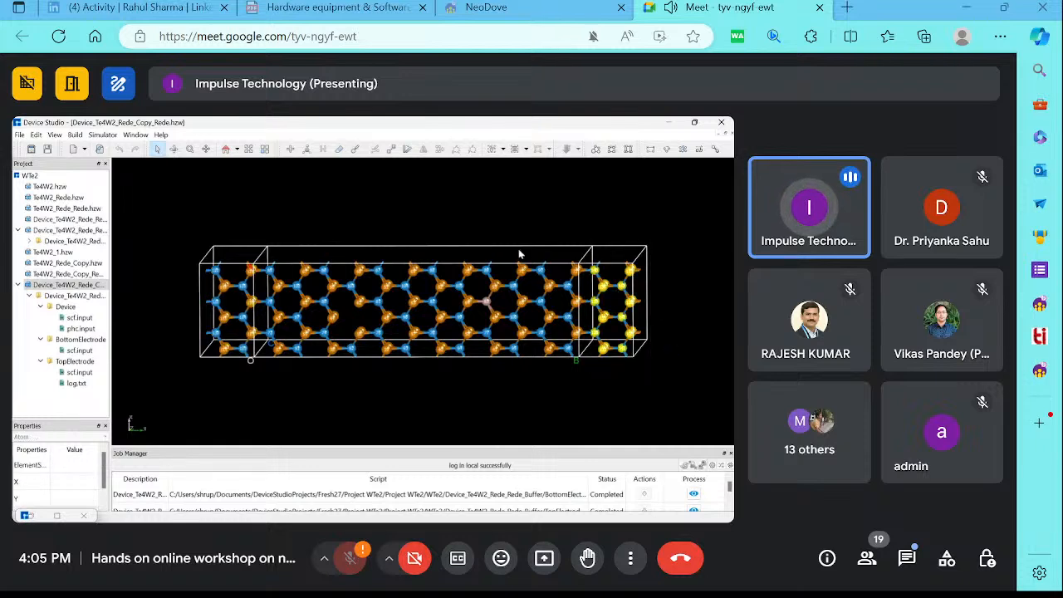
right_click(499, 216)
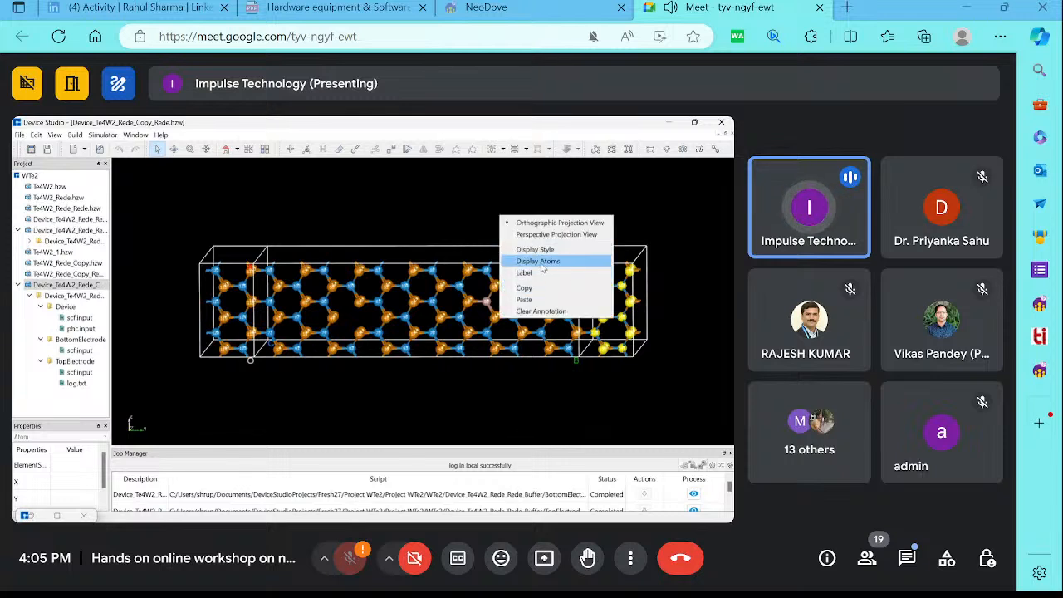
left_click(542, 261)
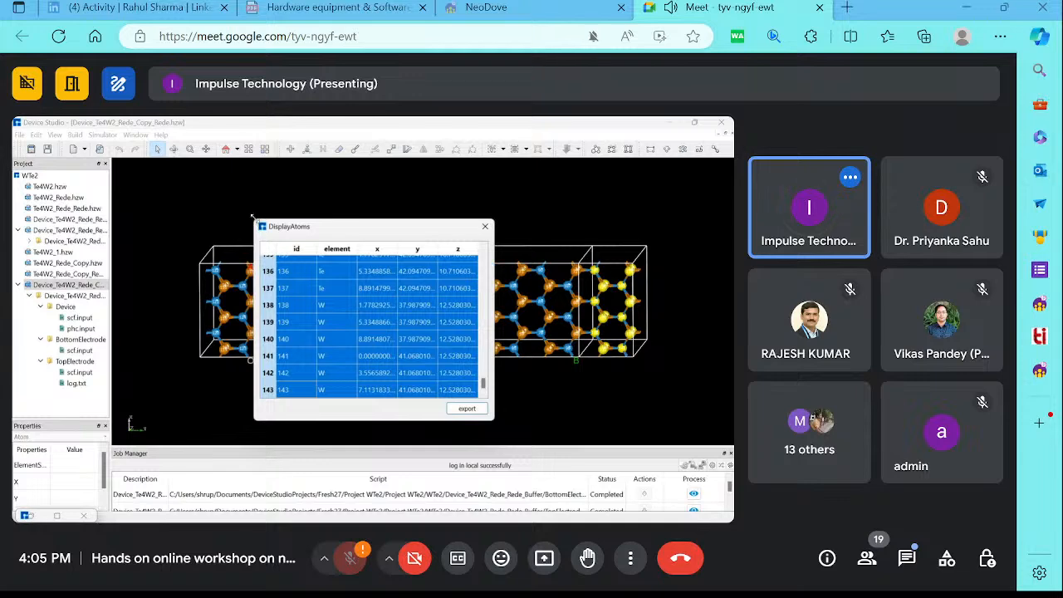
left_click_drag(253, 217, 197, 183)
scroll(215, 236, "up", 3)
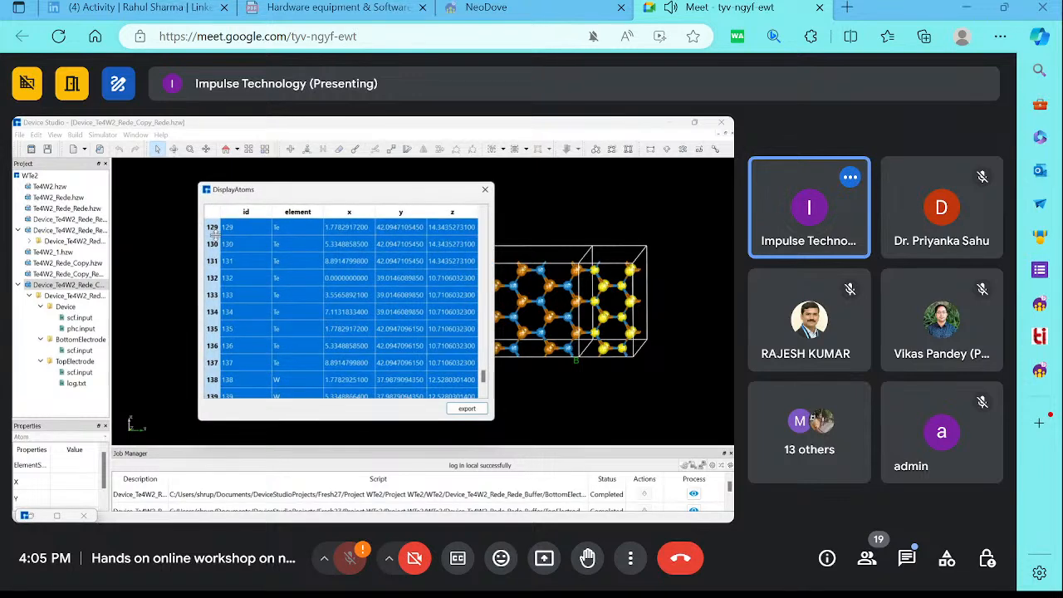
scroll(220, 324, "up", 3)
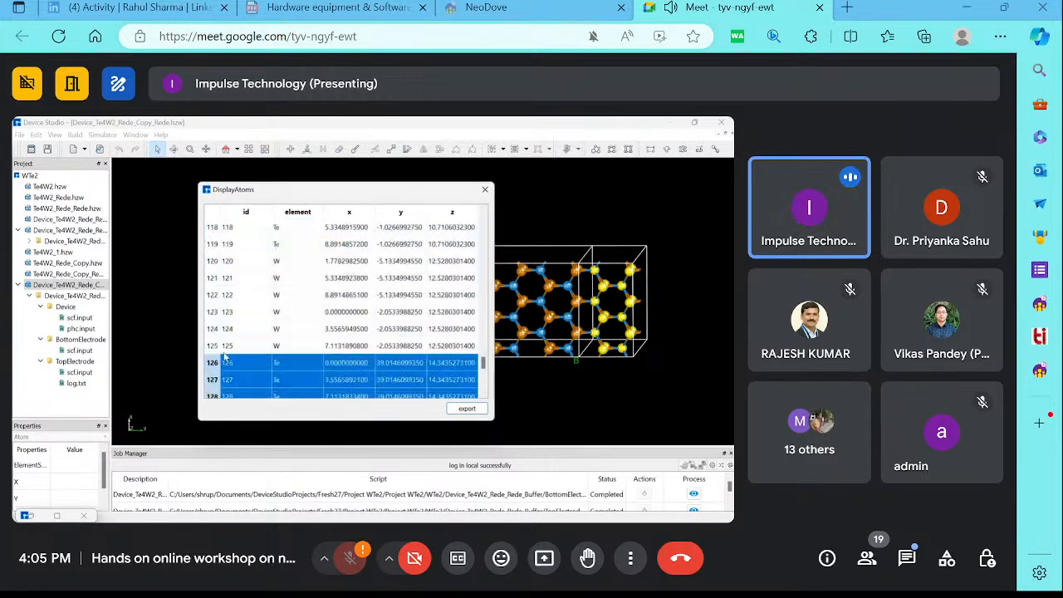
scroll(224, 355, "down", 5)
scroll(224, 355, "down", 1)
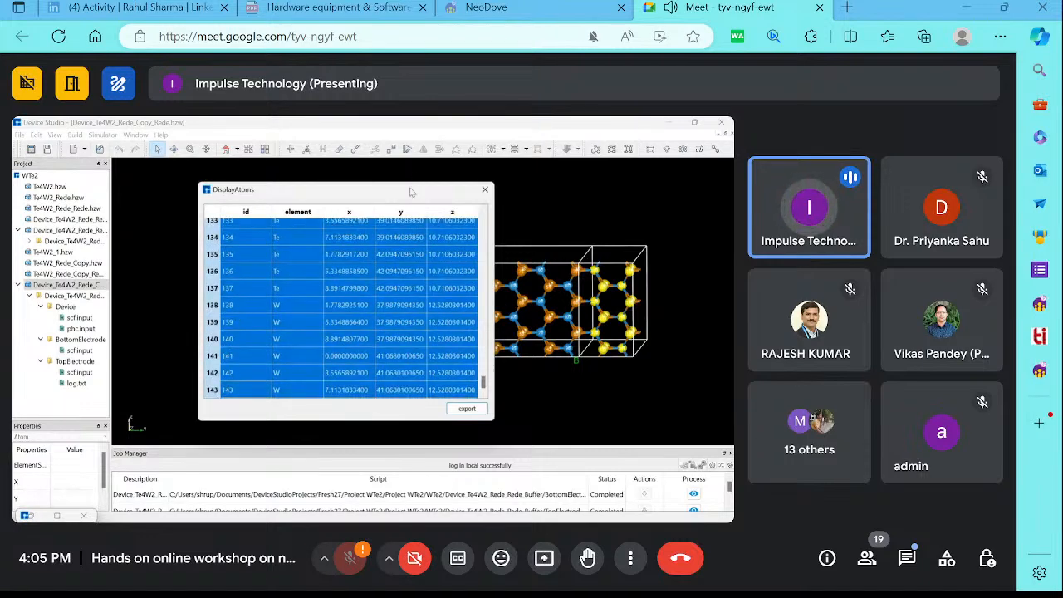
Open the Device folder's phc.input for editing and enter 108:125 as partitionScheme's first atom range, starting the second range with 125:
left_click(486, 189)
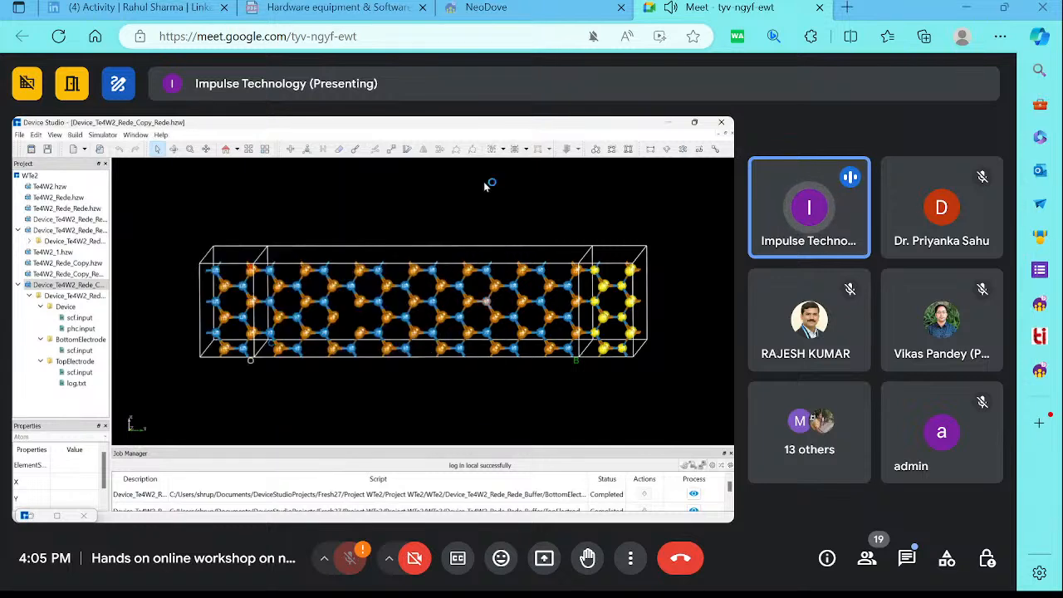
right_click(83, 330)
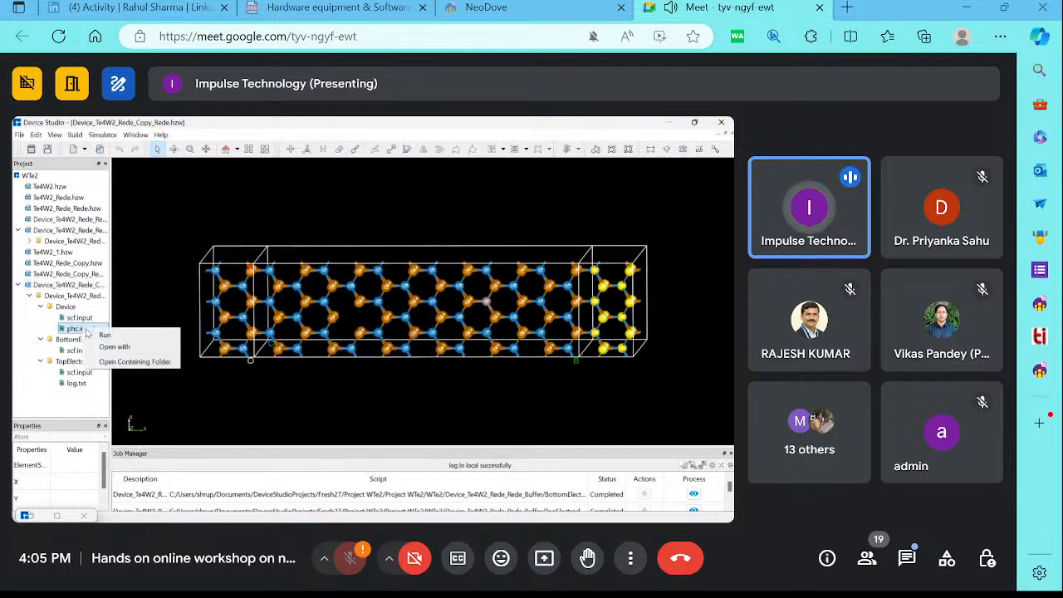
left_click(114, 347)
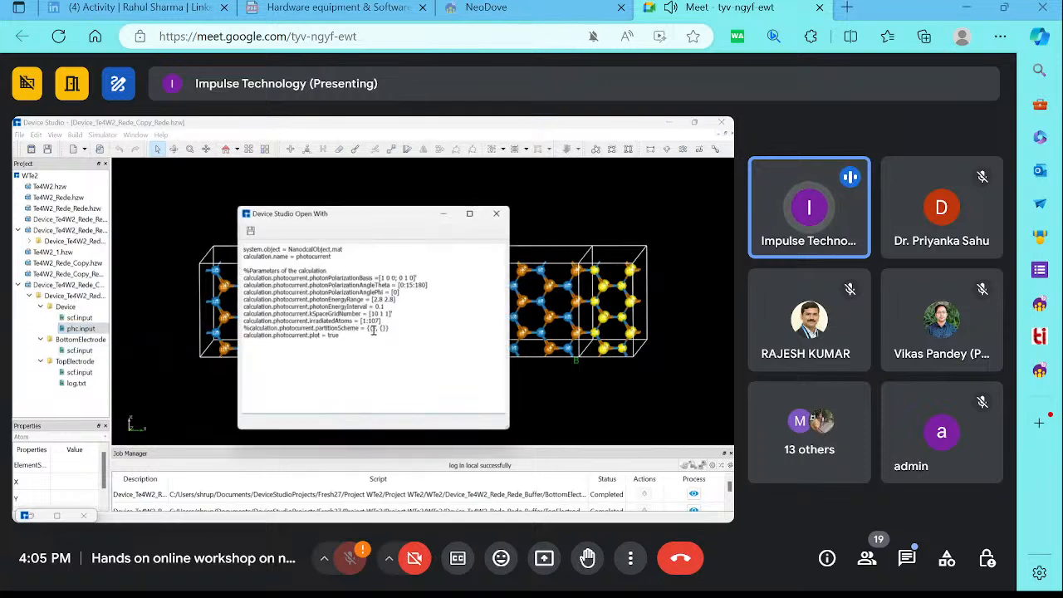
type("1:8")
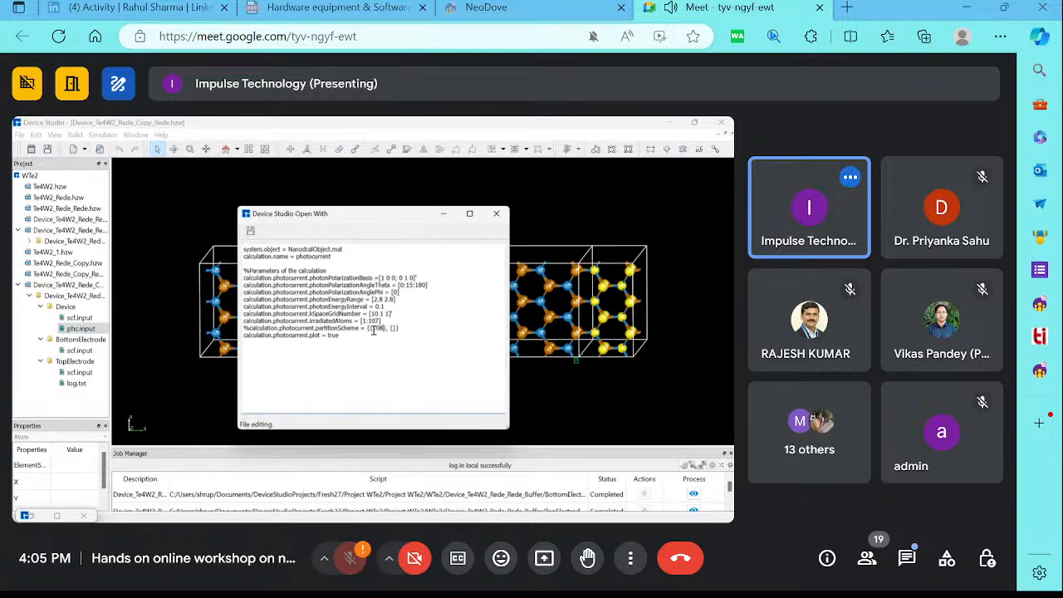
left_click(520, 269)
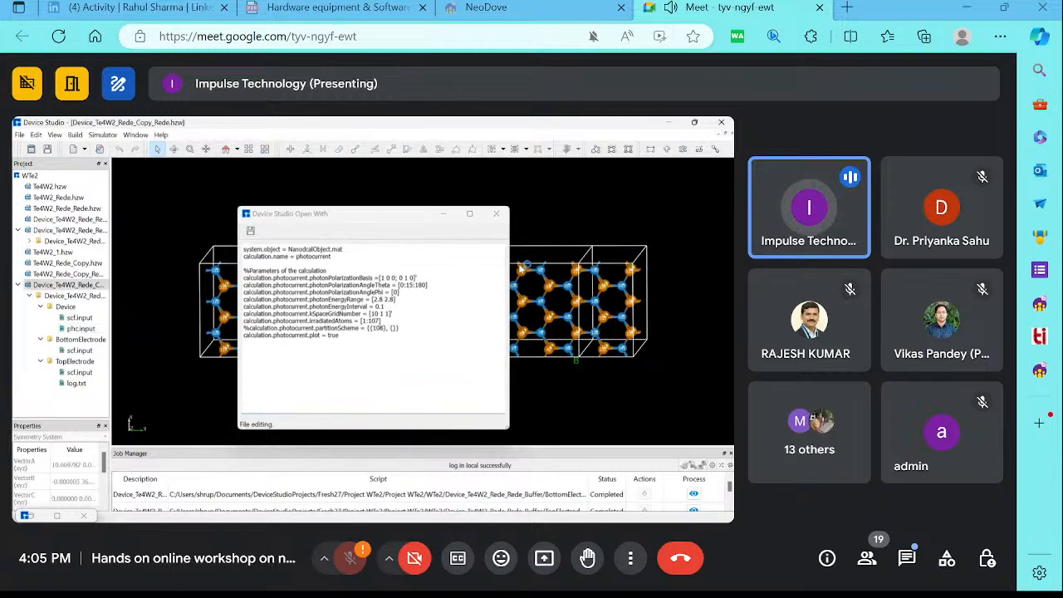
left_click(383, 330)
type(":1")
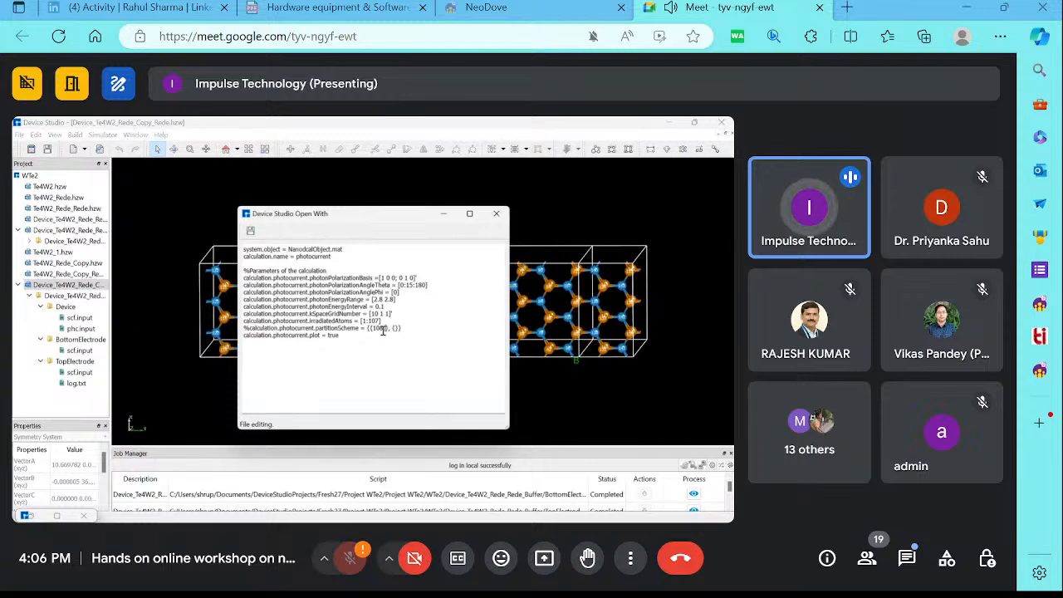
type("25")
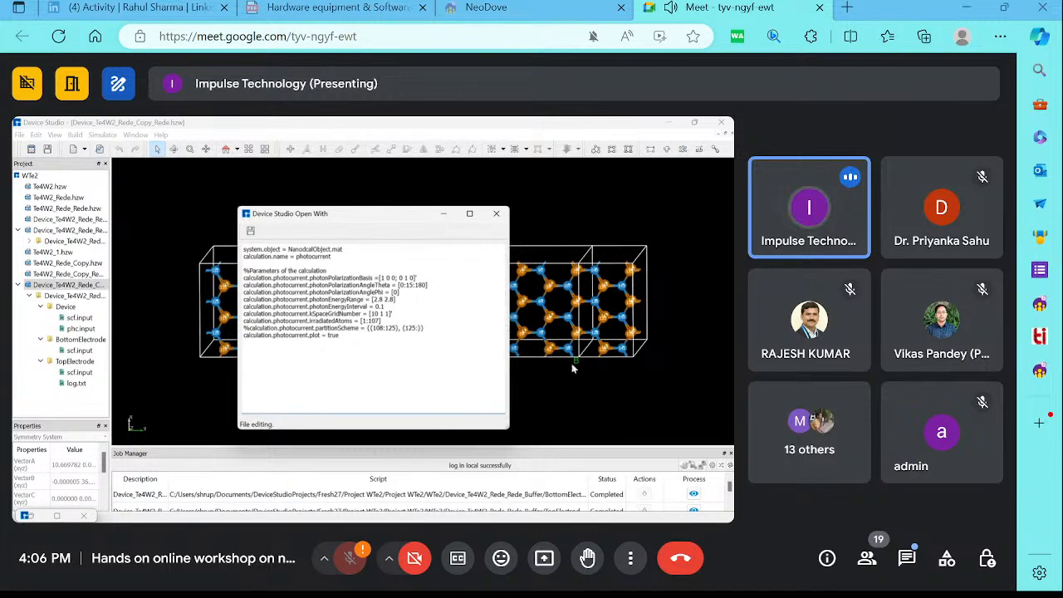
Recheck the right-hand electrode's atom ids in DisplayAtoms, complete partitionScheme's second range as 125:143, and save and close phc.input
right_click(567, 272)
left_click(581, 229)
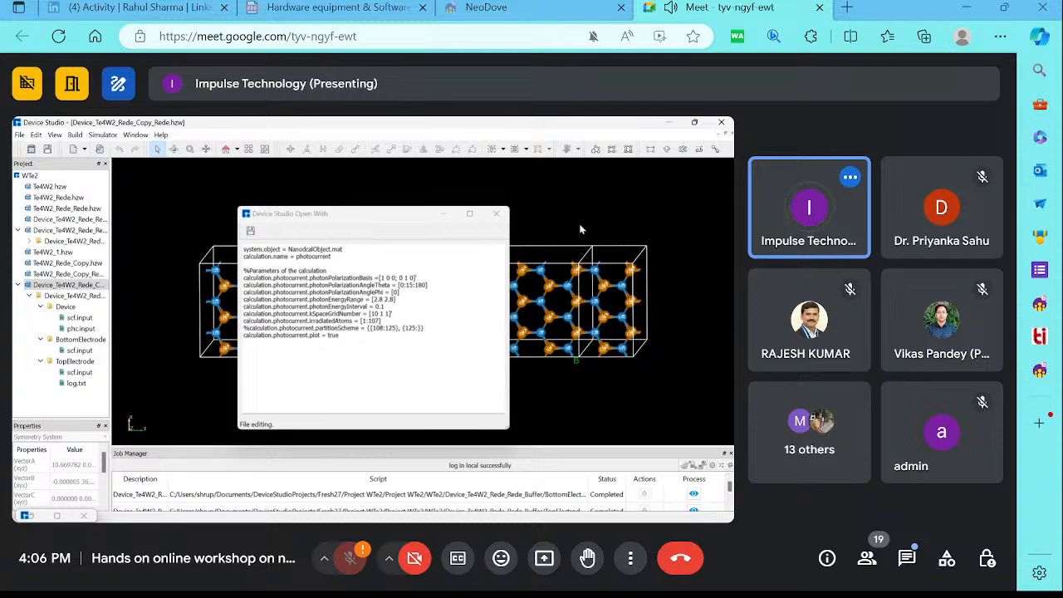
left_click_drag(586, 217, 672, 383)
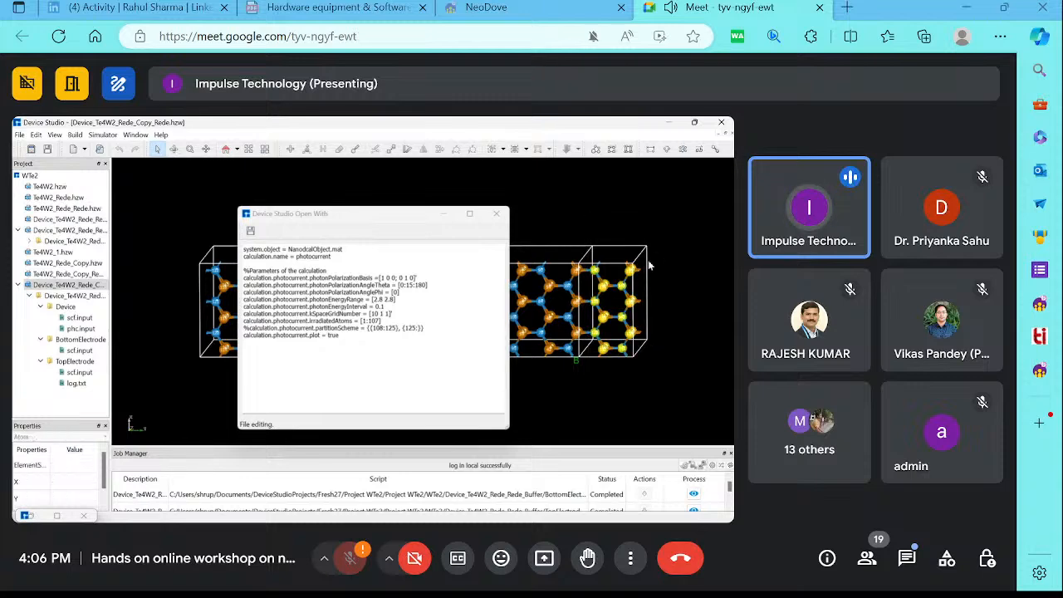
right_click(623, 262)
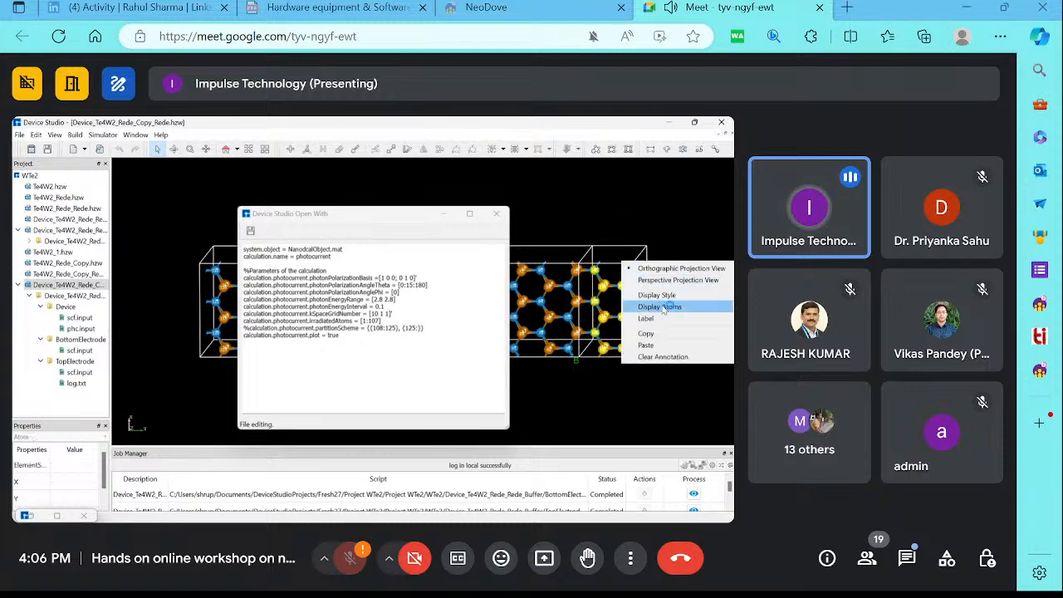
left_click(663, 307)
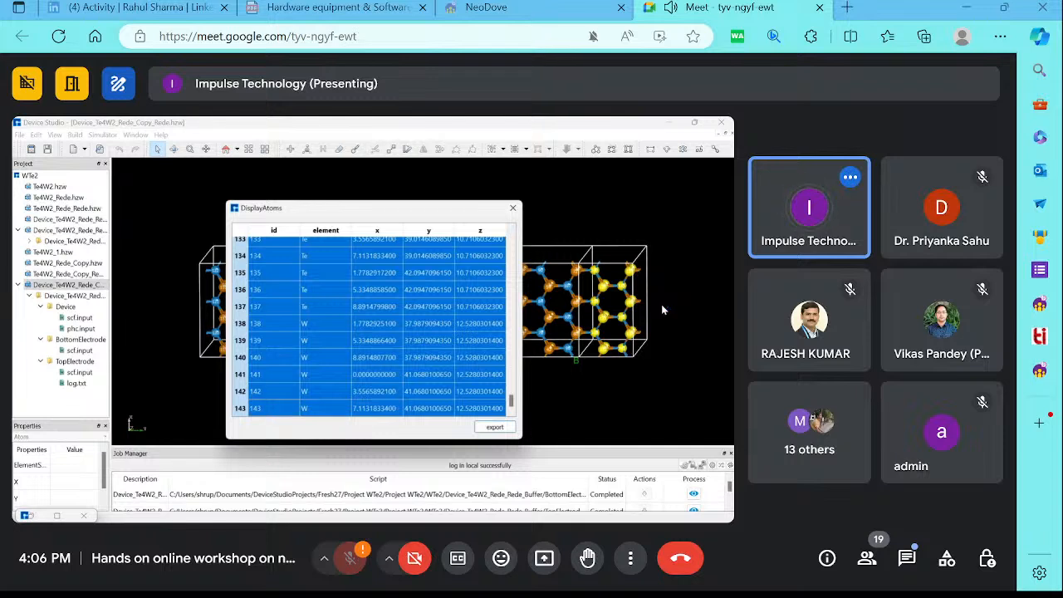
left_click(512, 209)
left_click(419, 328)
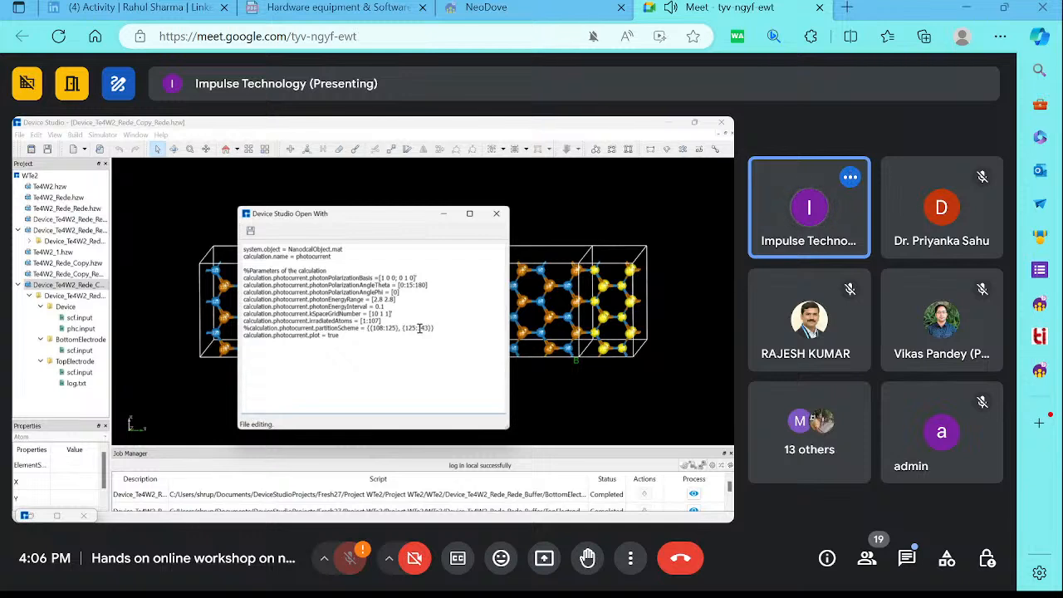
left_click(251, 231)
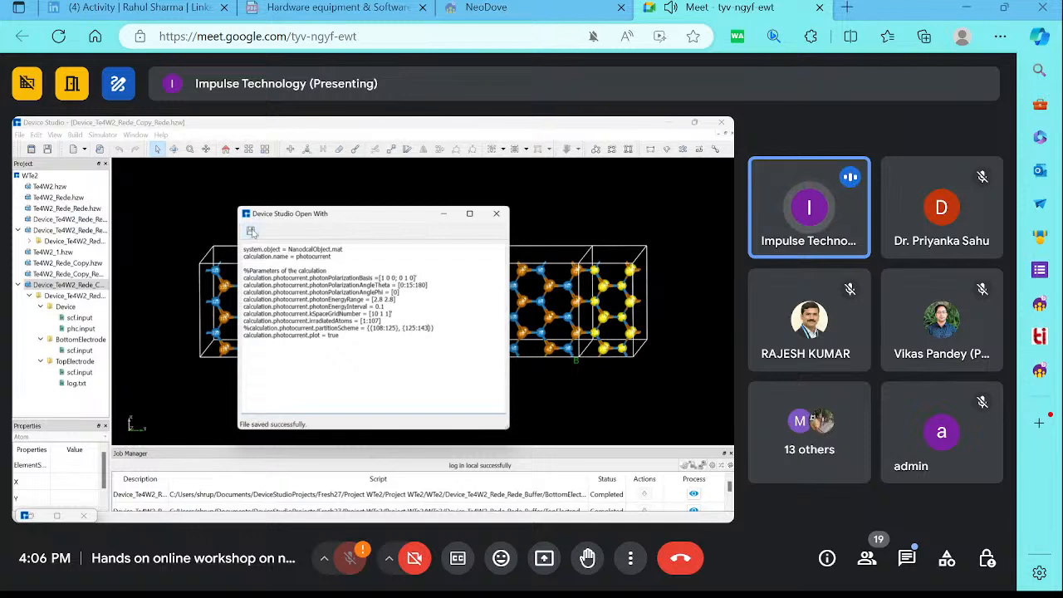
left_click(493, 216)
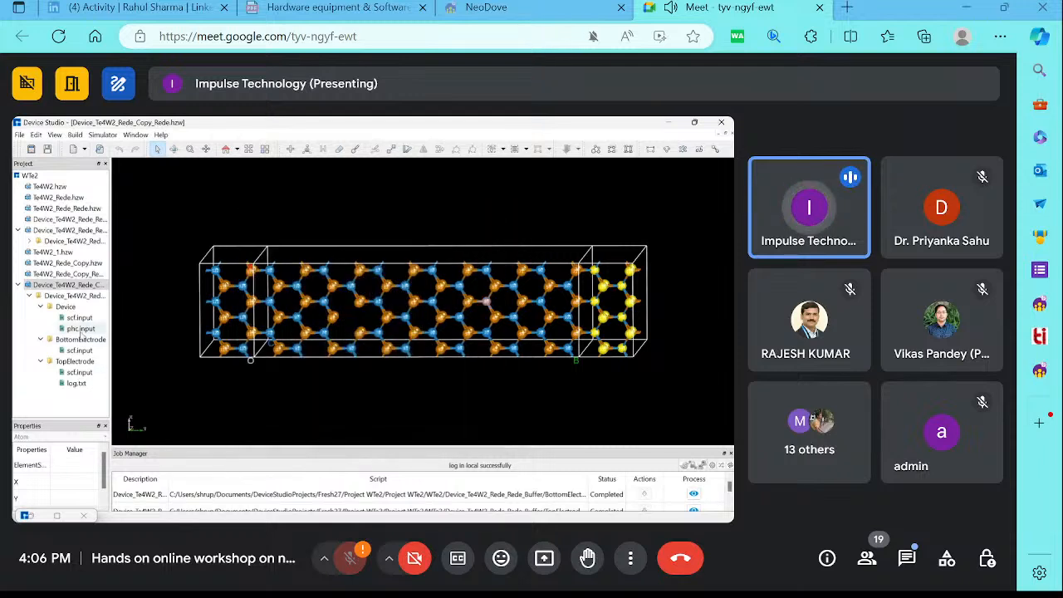
Run the Device folder's phc.input and enlarge the job list to check the newest jobs at its end
right_click(82, 331)
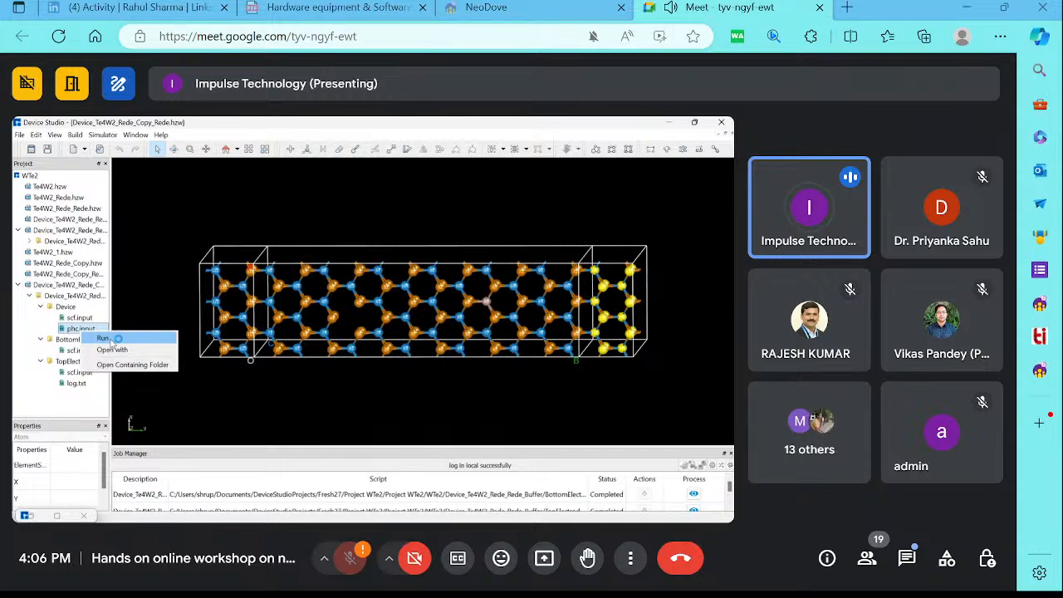
left_click(103, 339)
left_click(376, 417)
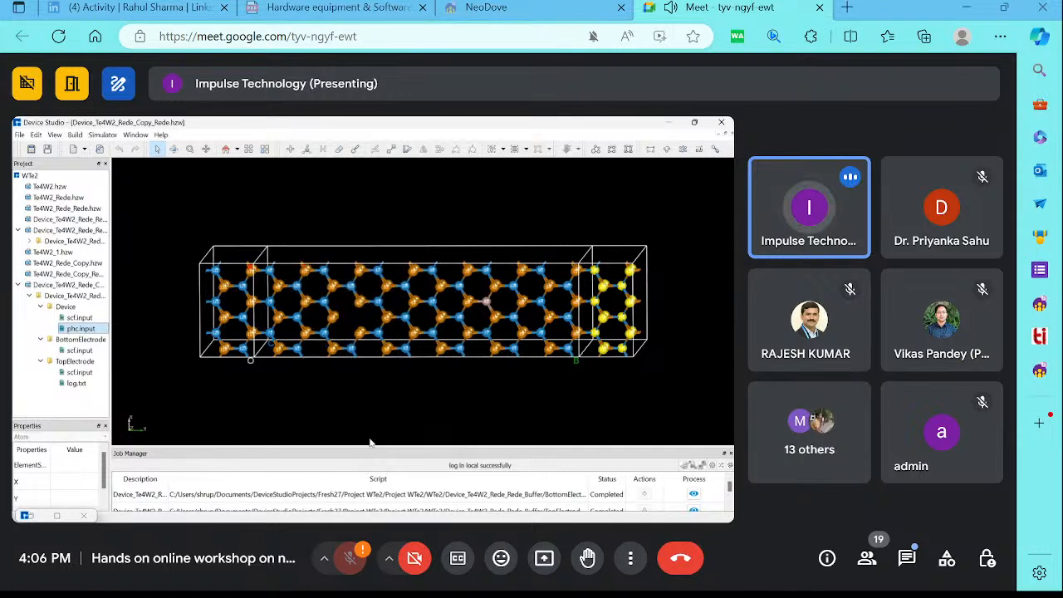
left_click(366, 446)
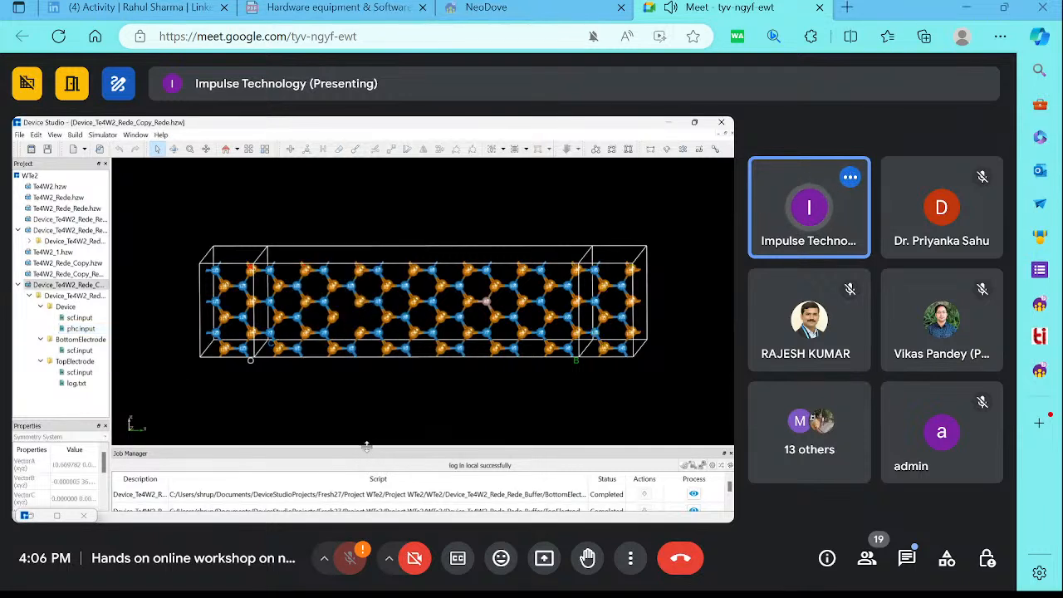
left_click_drag(370, 428, 371, 303)
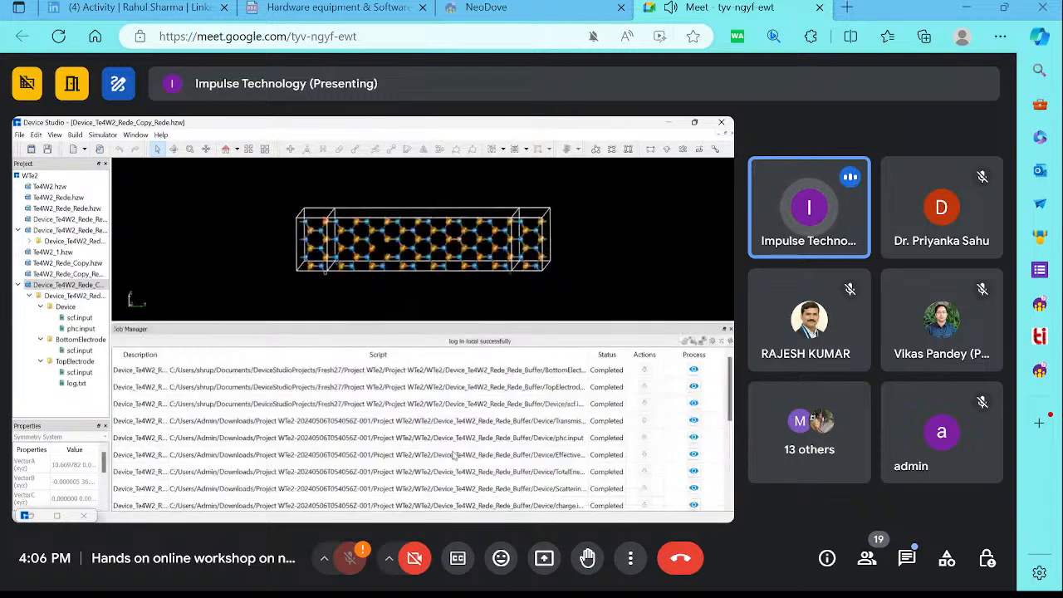
scroll(453, 454, "down", 5)
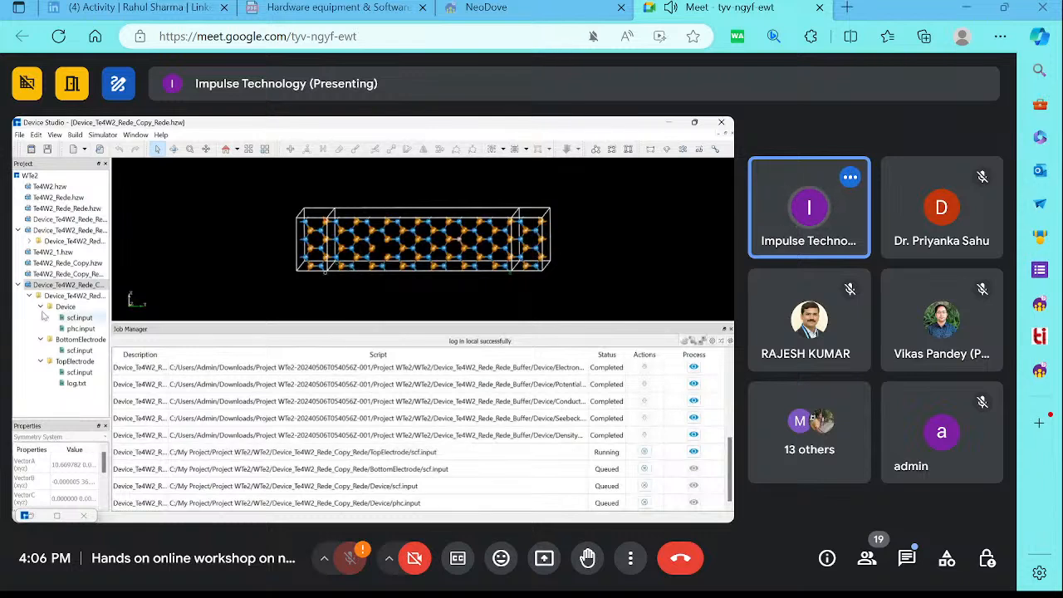
Expand the Device results of Device_Te4W2_Rede_Rede_Buffer and display that structure in the yx view
left_click(30, 241)
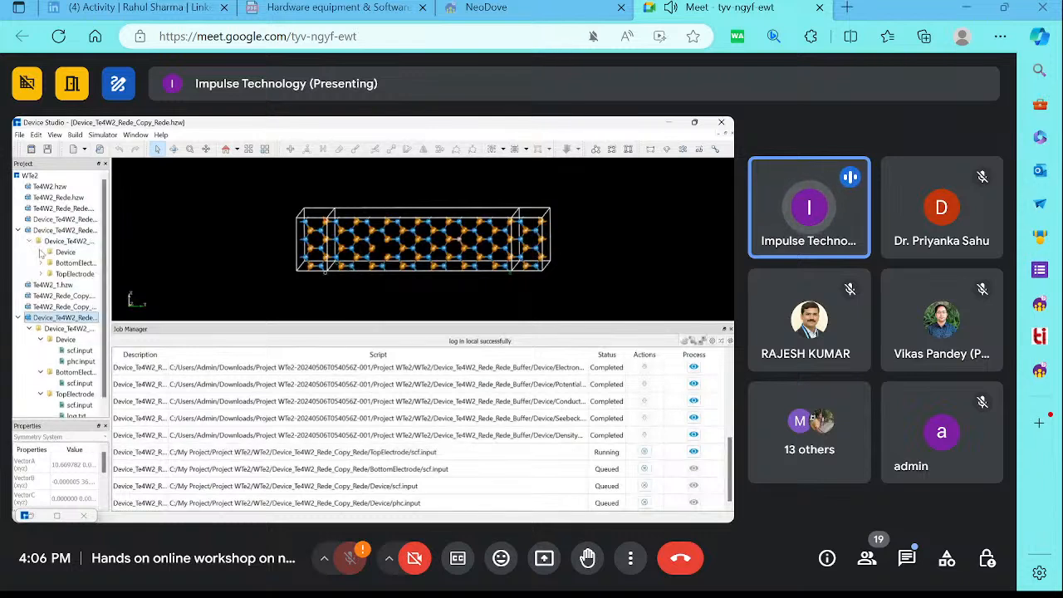
left_click(40, 252)
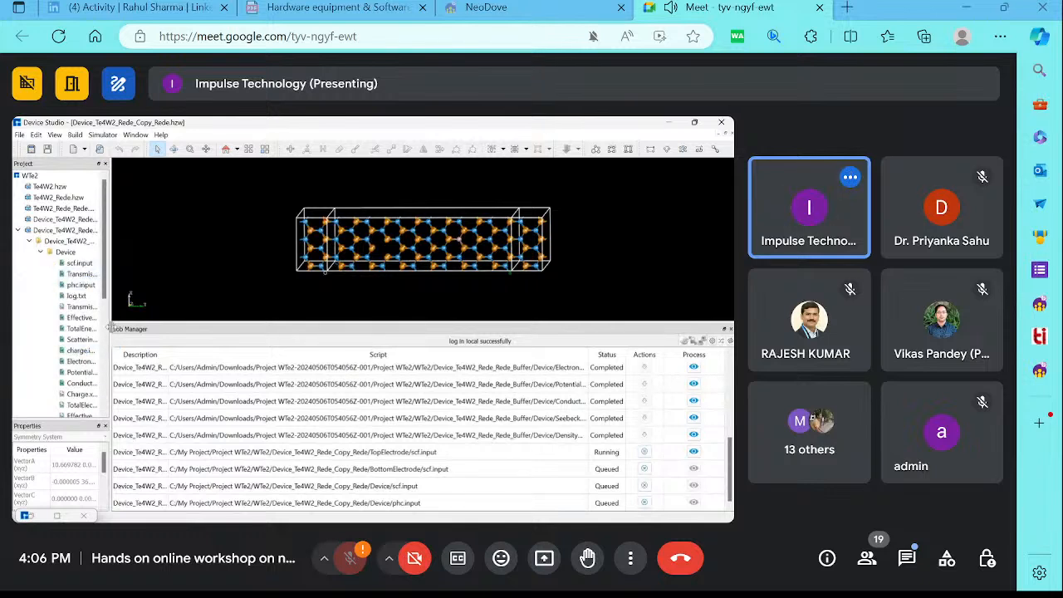
left_click_drag(108, 329, 229, 334)
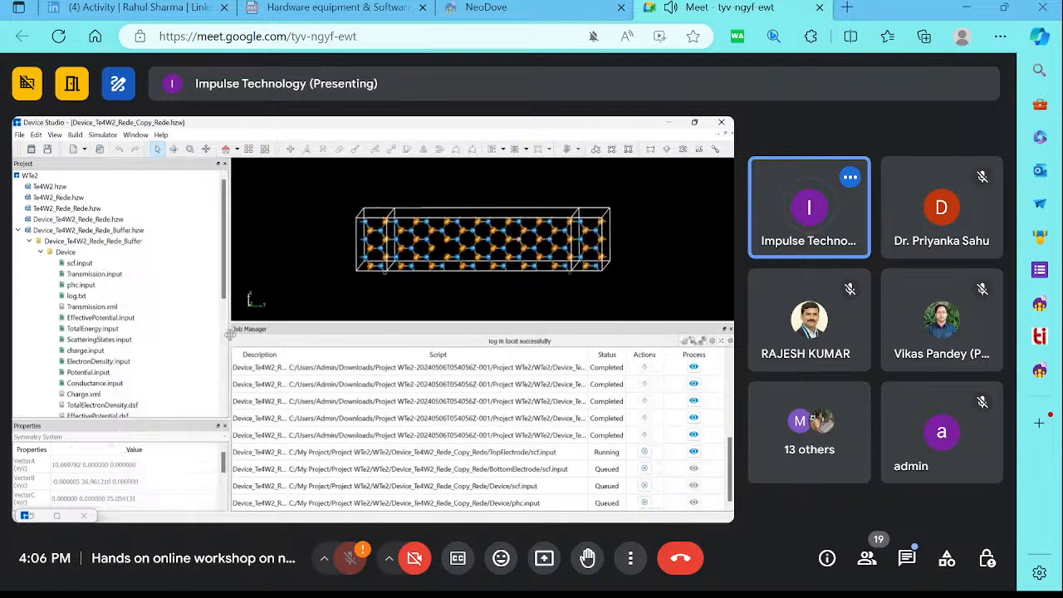
double_click(65, 230)
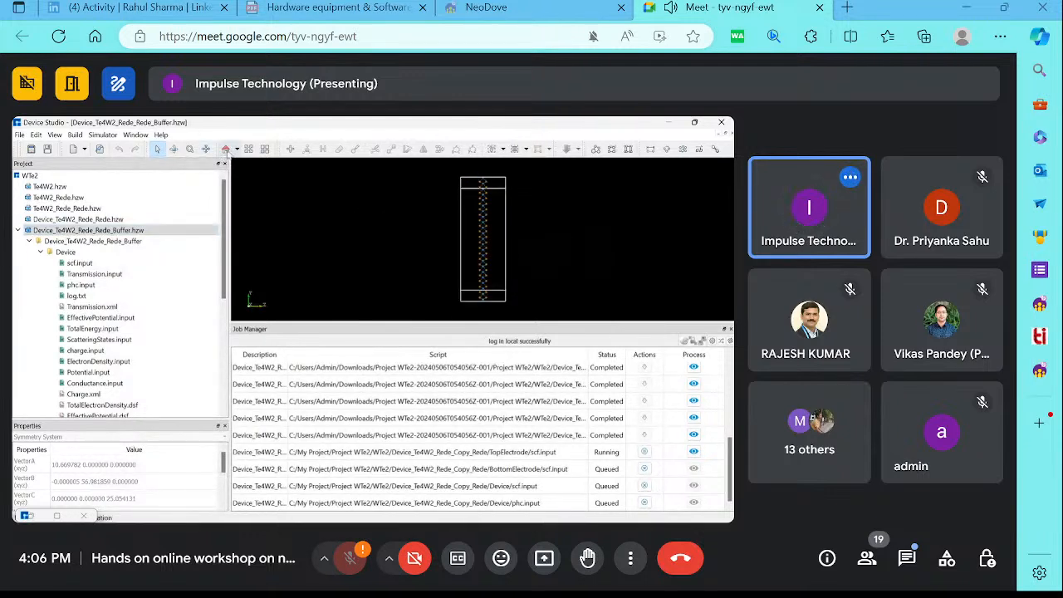
left_click(237, 150)
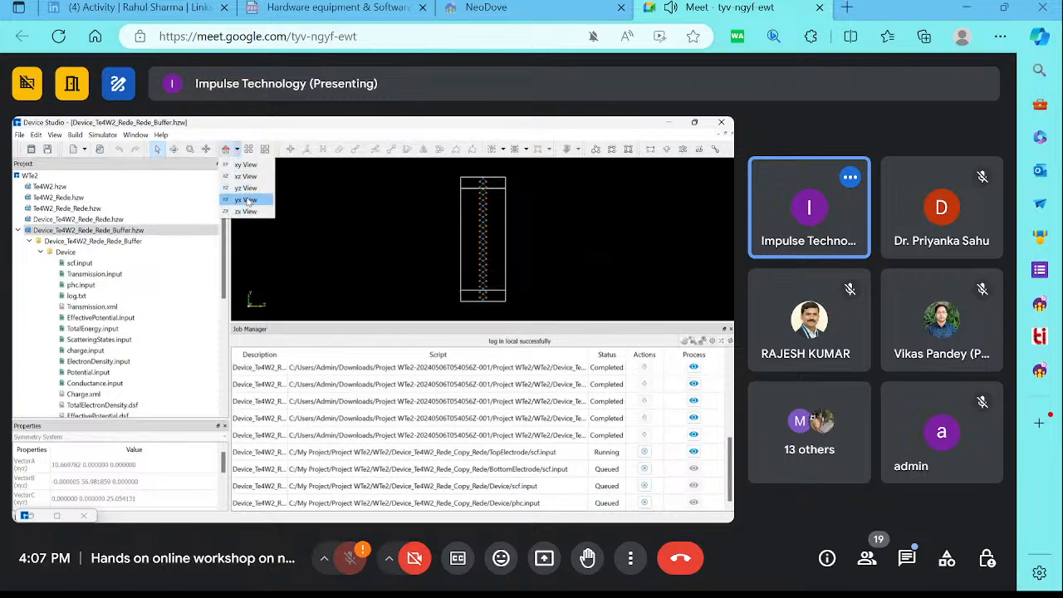
left_click(246, 200)
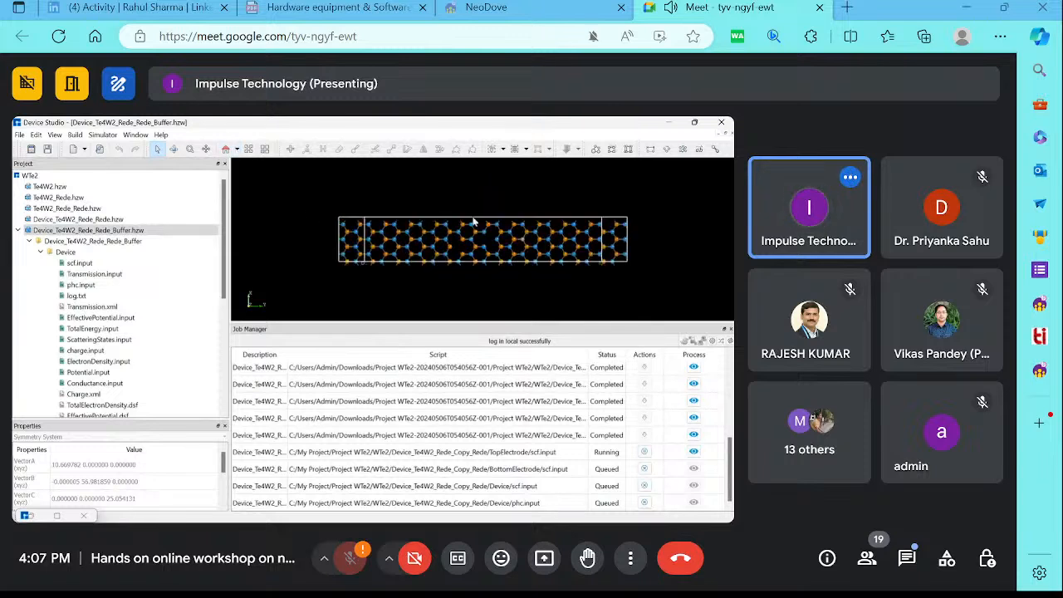
Plot Transmission.xml of the buffer device, zoom in on the negative-energy part of the curve, and close the plot
left_click(111, 308)
right_click(111, 308)
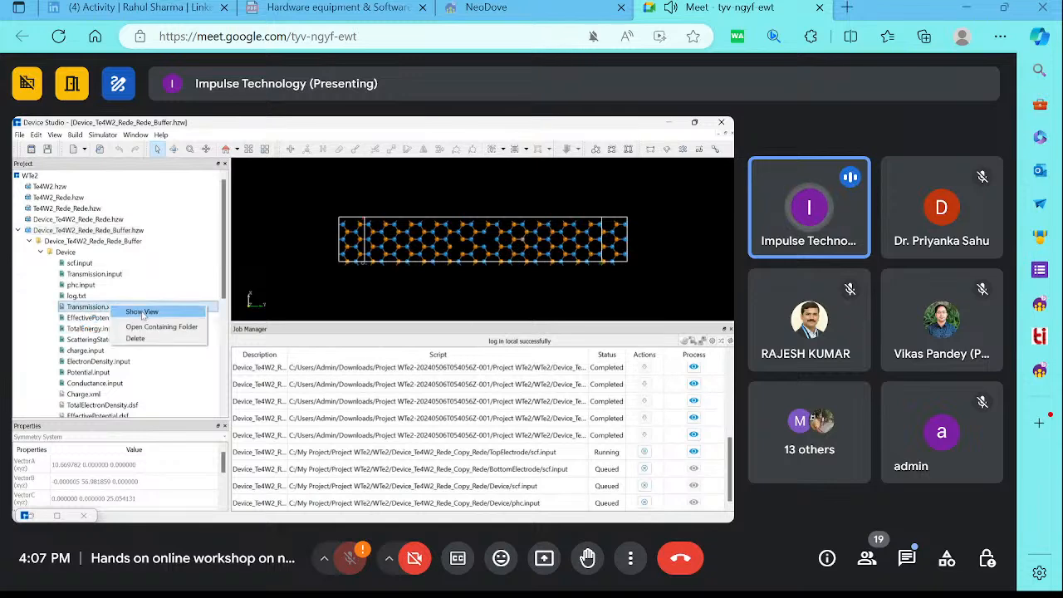
left_click(142, 316)
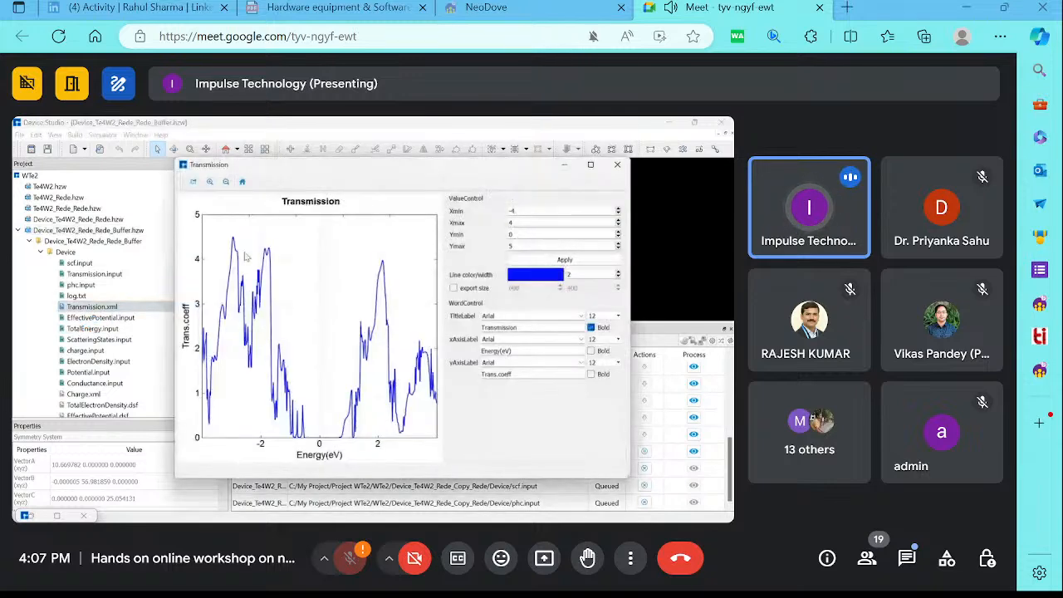
left_click_drag(238, 289, 237, 205)
scroll(267, 361, "up", 3)
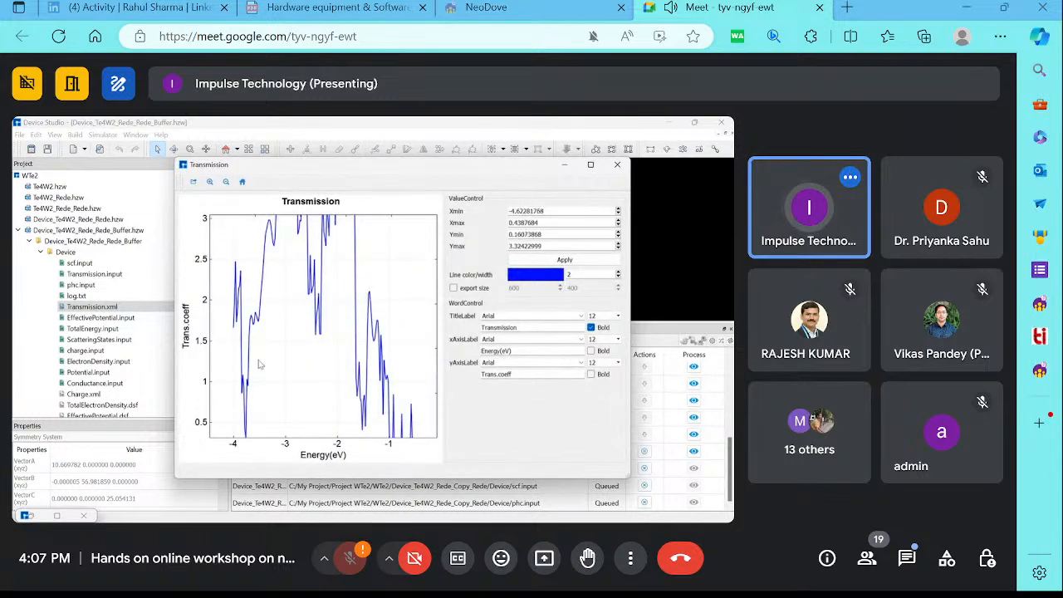
left_click(617, 163)
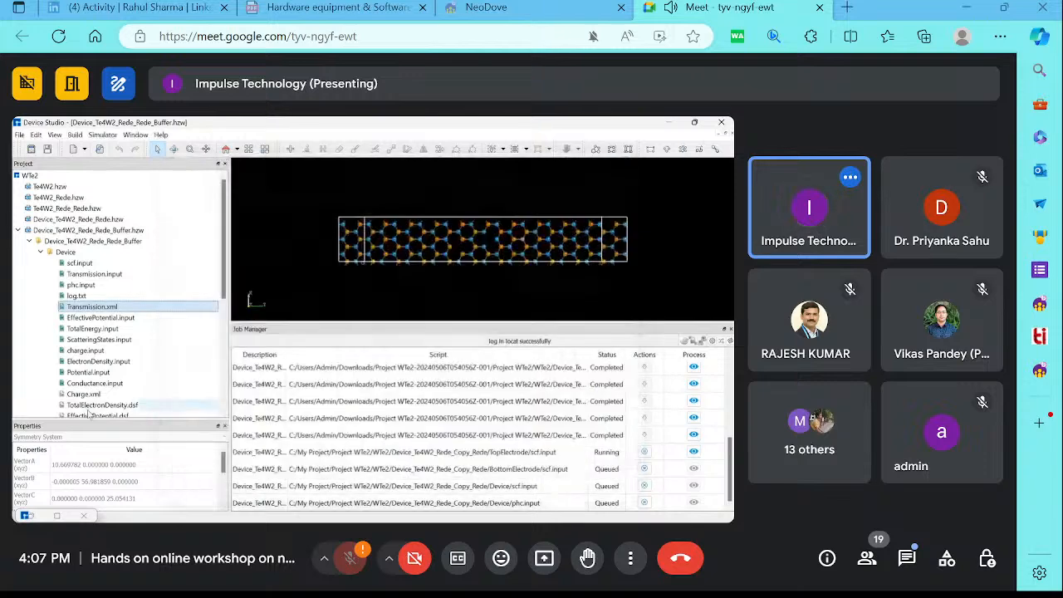
Show TotalElectronDensity.dsf of the buffer device and switch its draw model to 2D
scroll(108, 387, "down", 3)
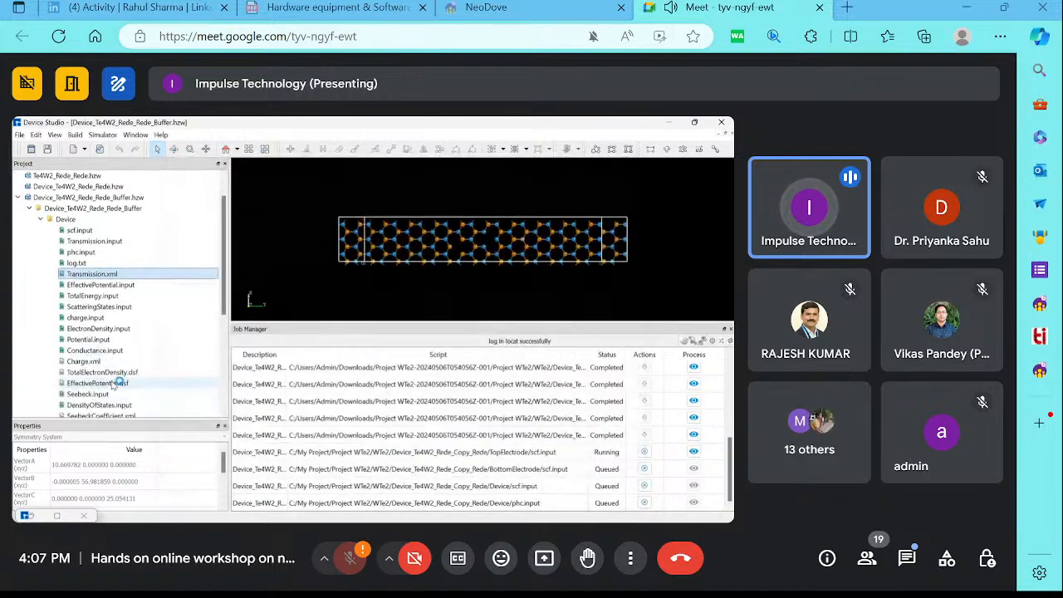
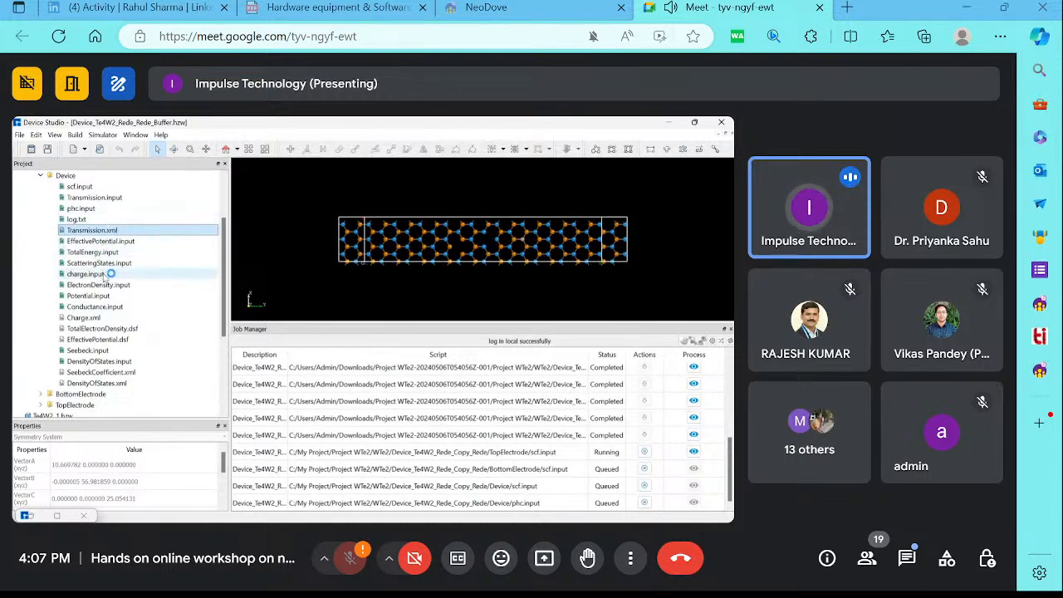
right_click(106, 329)
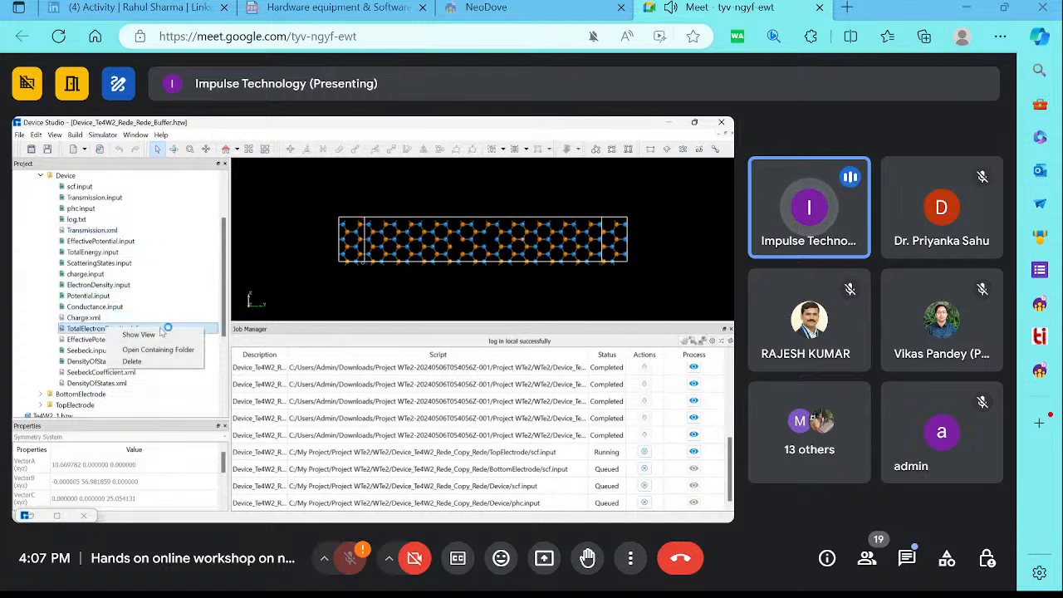
left_click(163, 336)
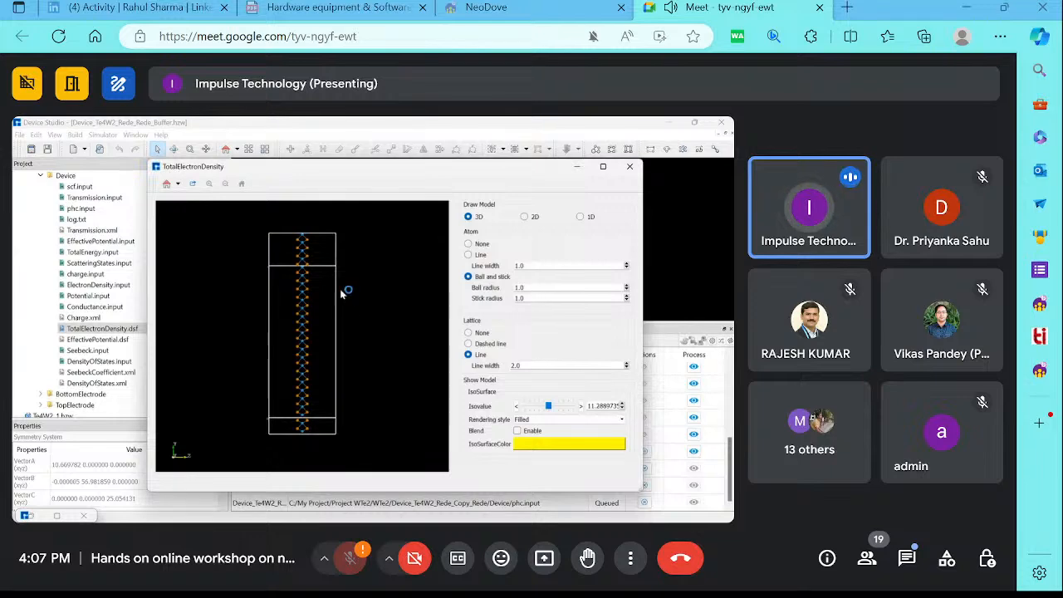
scroll(337, 277, "up", 3)
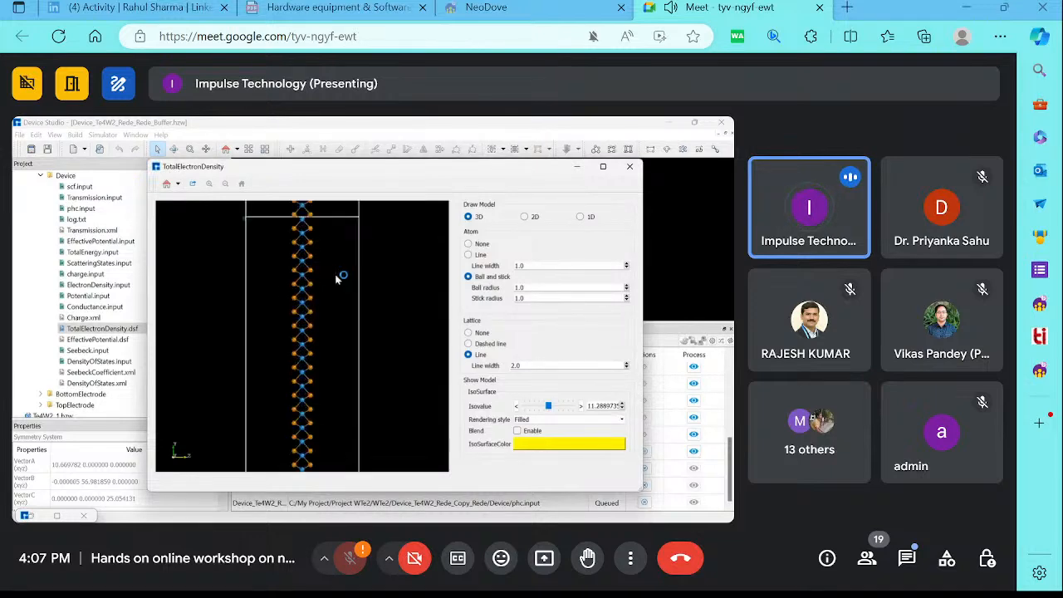
left_click(524, 217)
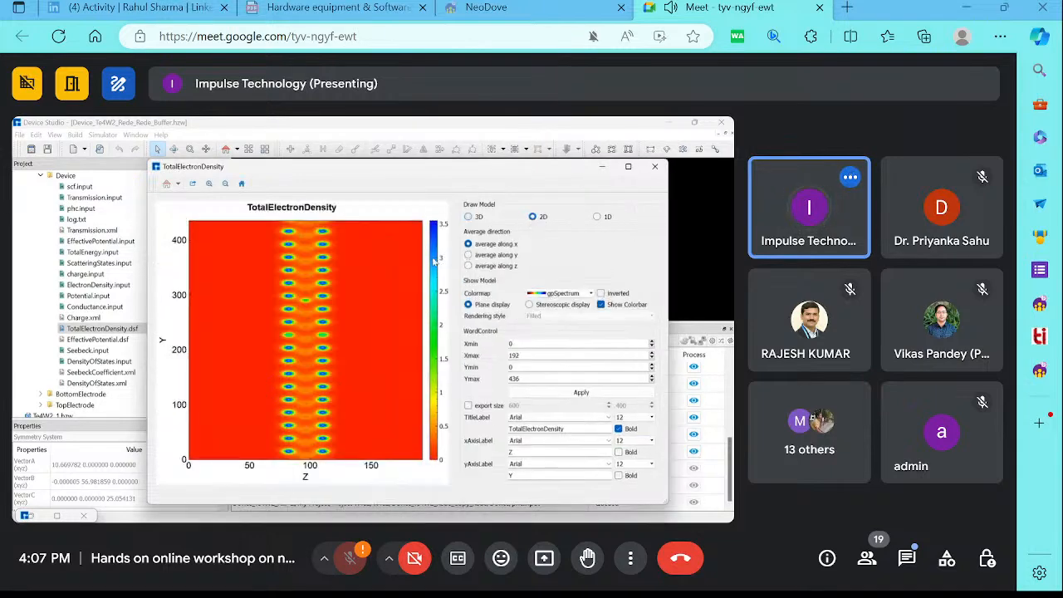
Compare the 2D electron density averaged along y and z, switch the draw model to 1D, and close the TotalElectronDensity plot
scroll(344, 305, "down", 3)
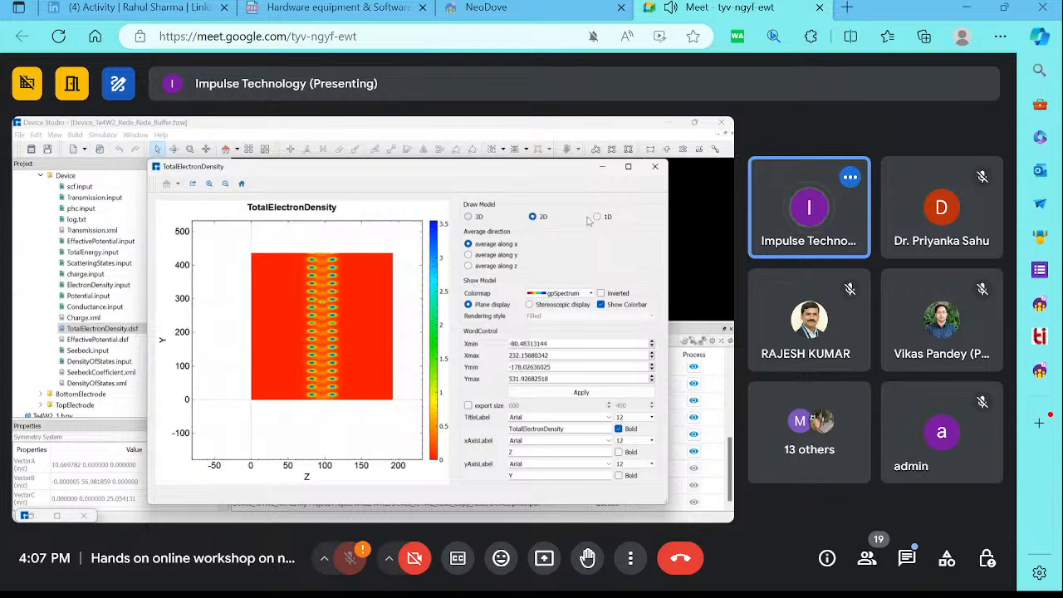
left_click(489, 256)
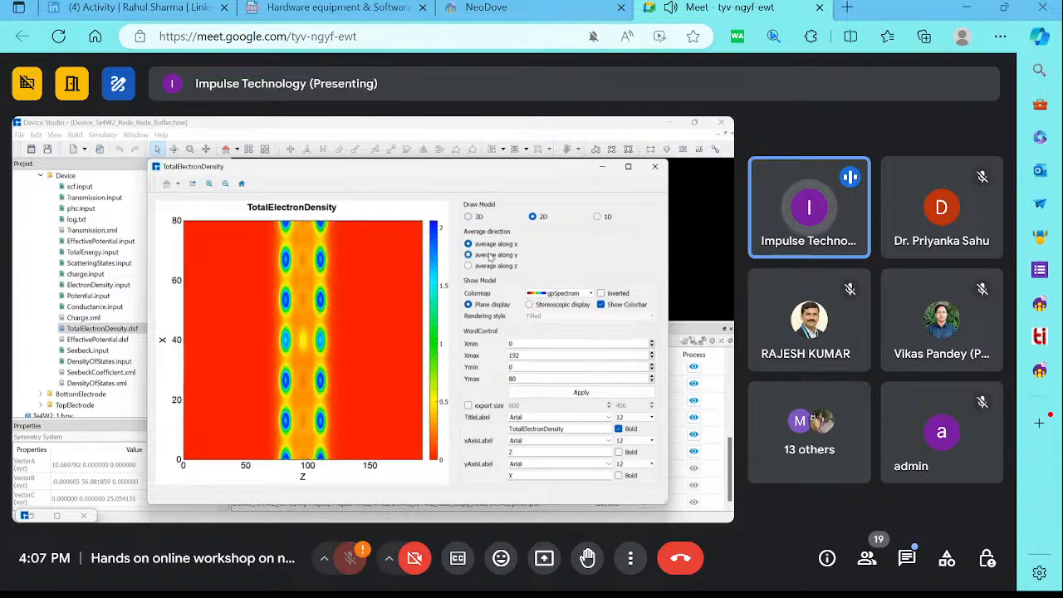
left_click(479, 266)
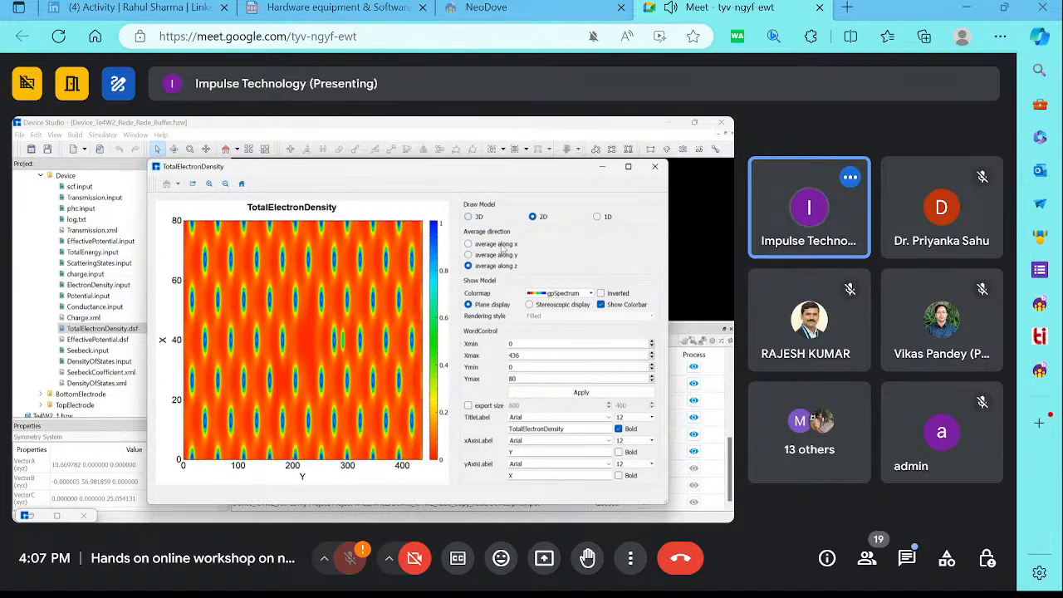
scroll(253, 376, "down", 1)
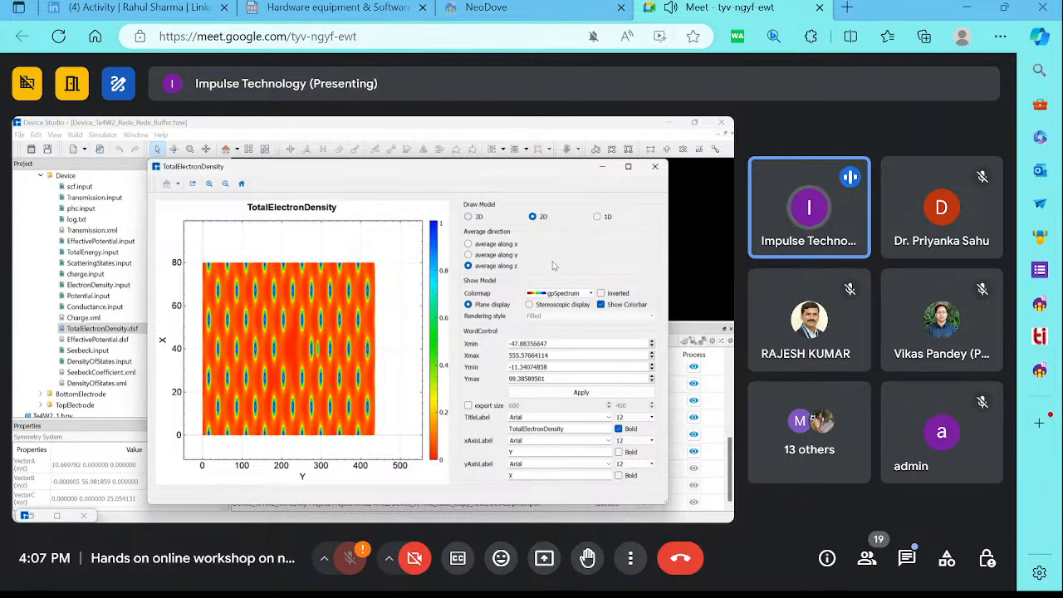
left_click(598, 217)
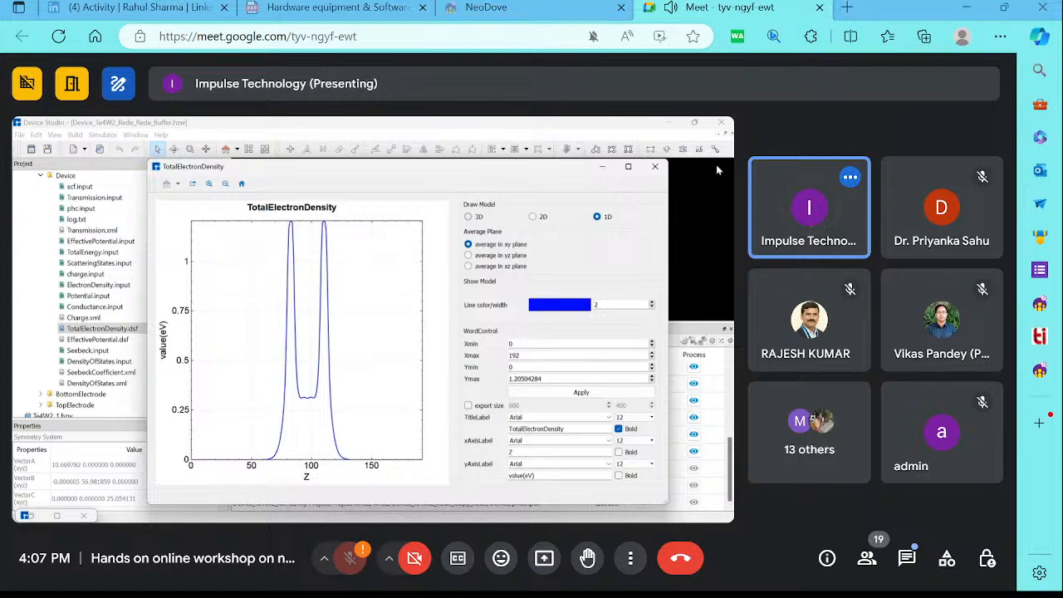
left_click(654, 166)
Show EffectivePotential.dsf of the buffer device and inspect its 3D isosurface enlarged and at an oblique angle
left_click(130, 339)
right_click(133, 339)
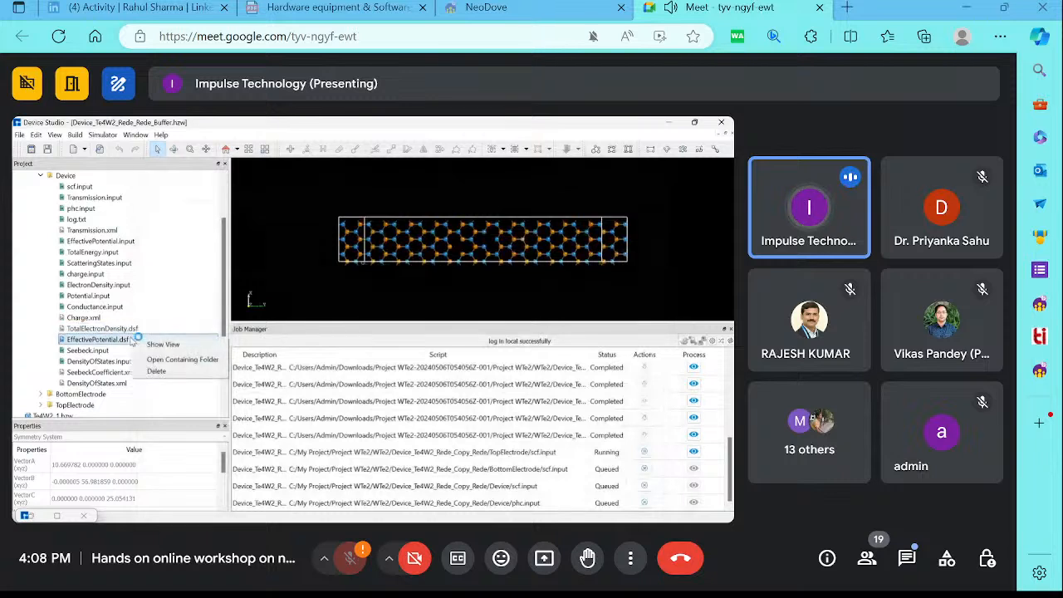
left_click(167, 350)
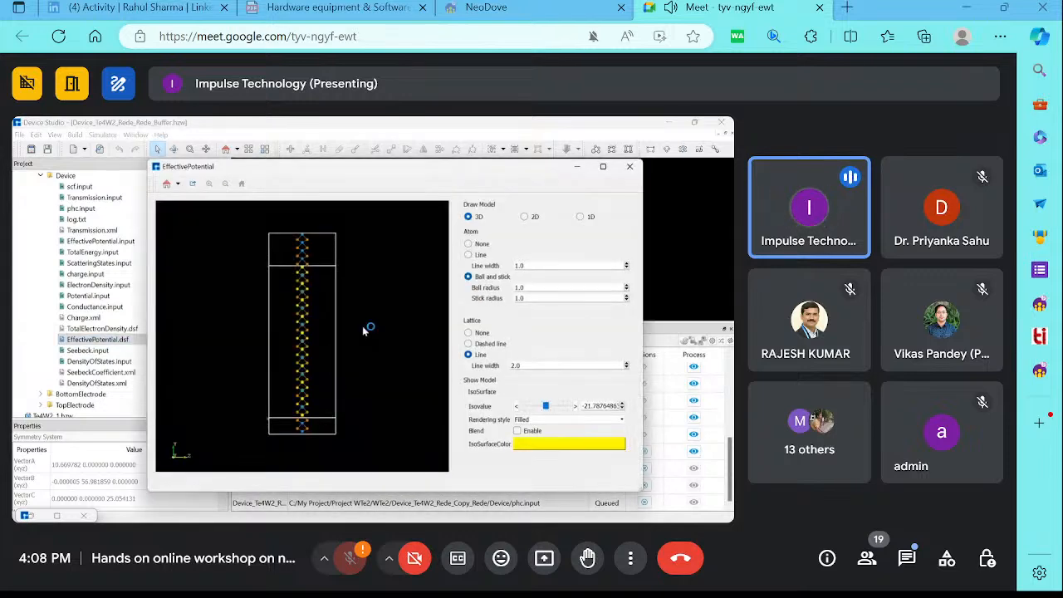
scroll(307, 301, "up", 5)
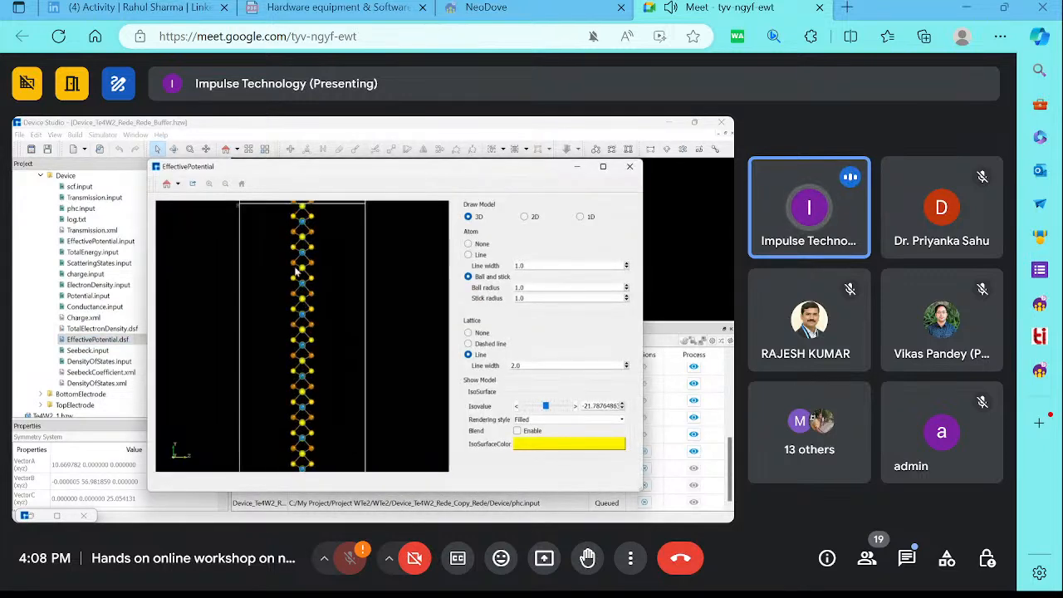
left_click_drag(336, 338, 415, 287)
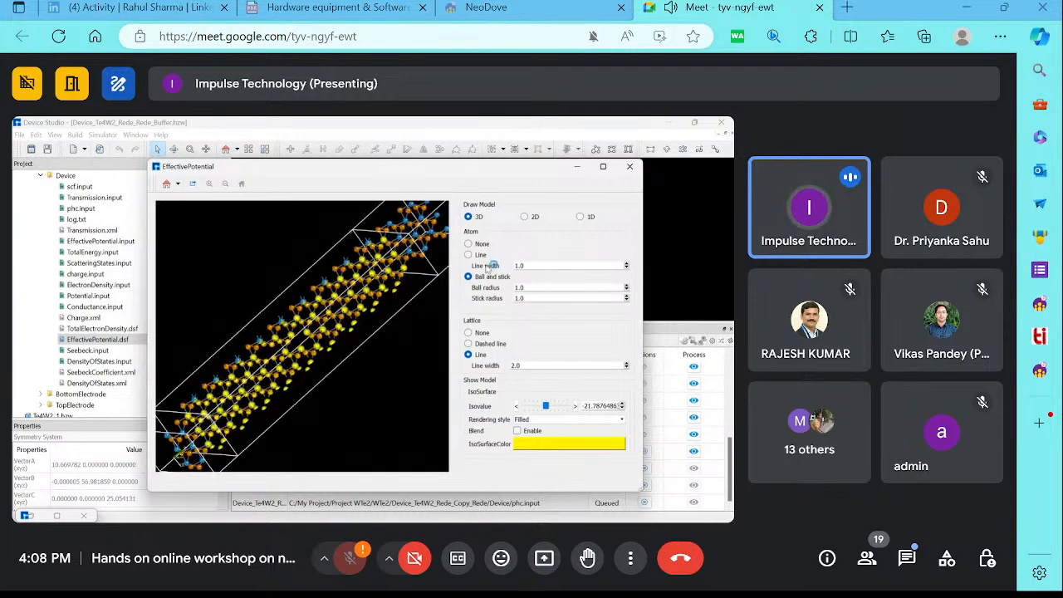
Switch the EffectivePotential draw model to 2D and compare the averages along x, y and z
left_click(524, 217)
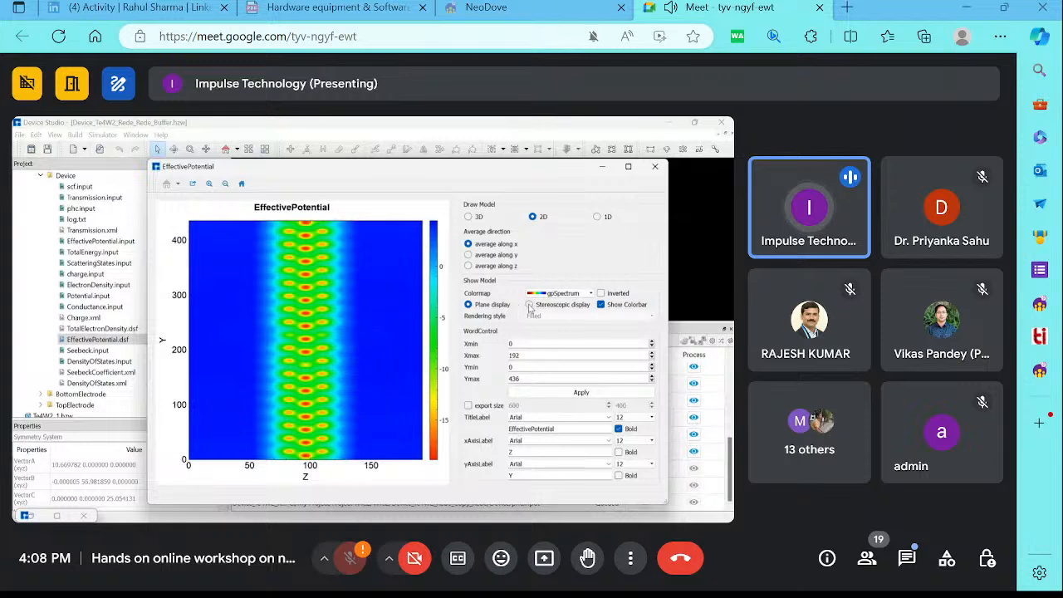
left_click(492, 256)
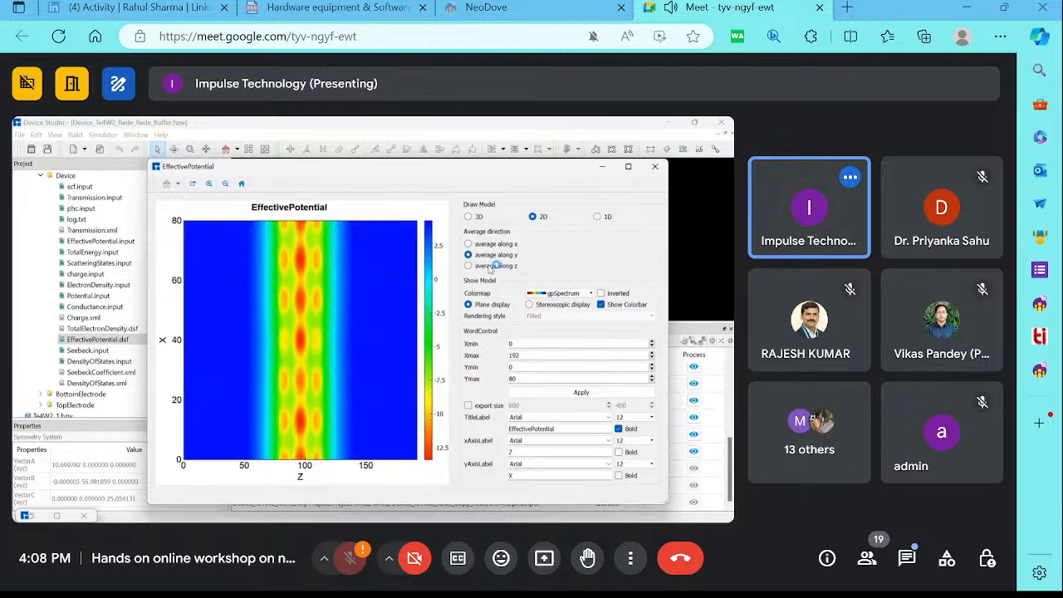
left_click(494, 266)
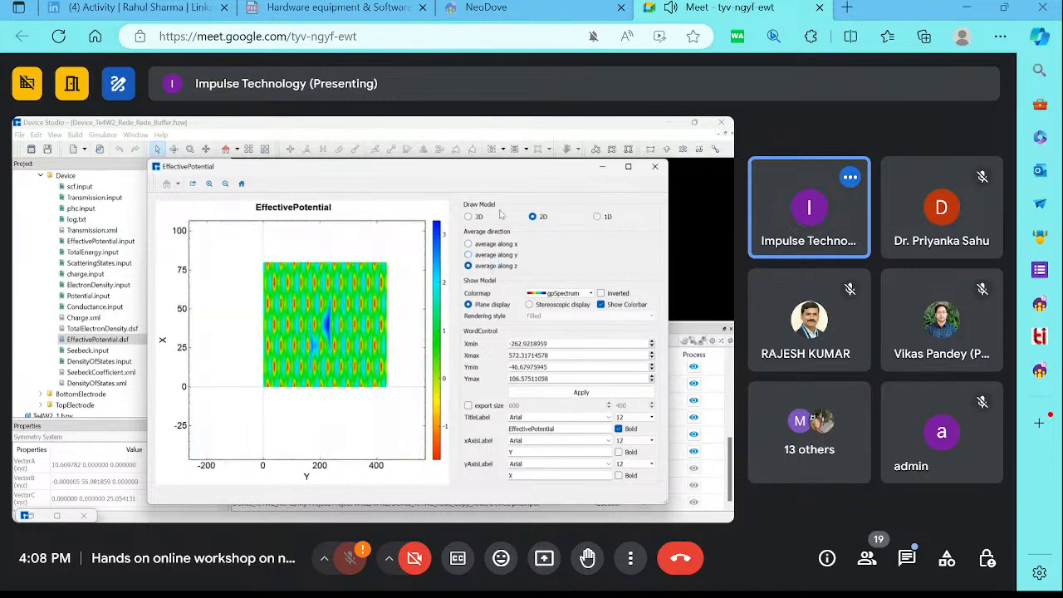
left_click(480, 246)
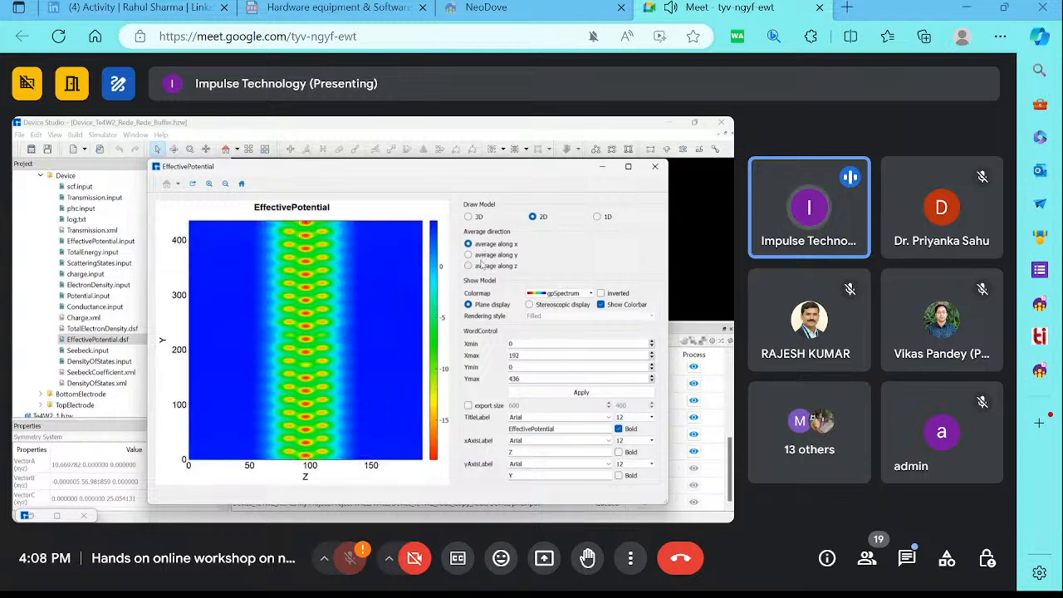
left_click(490, 256)
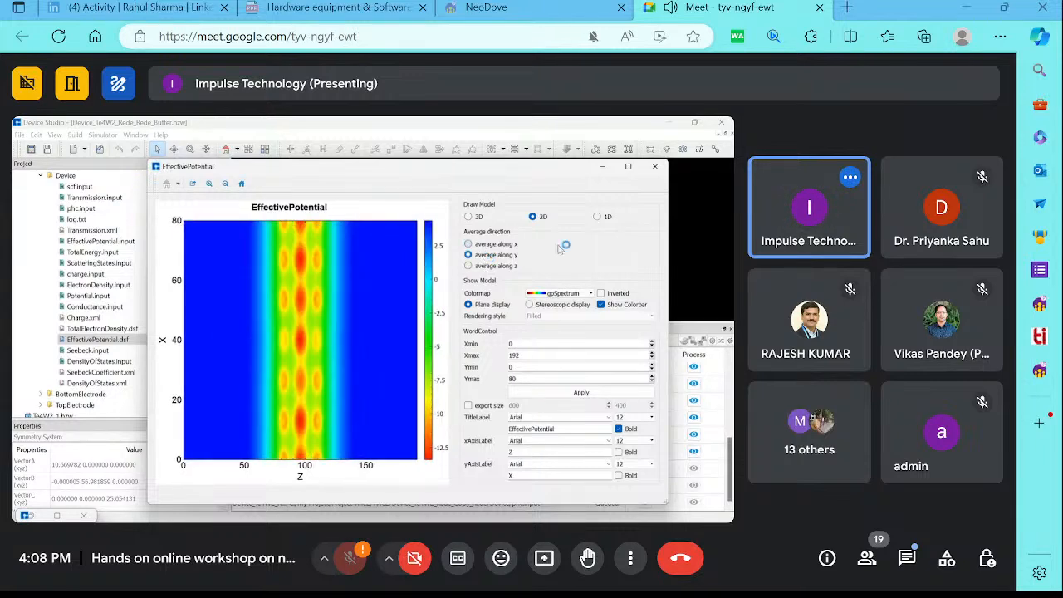
Switch the effective potential to 1D, compare its averages in the xy, yz and xz planes, and close the plot
left_click(596, 217)
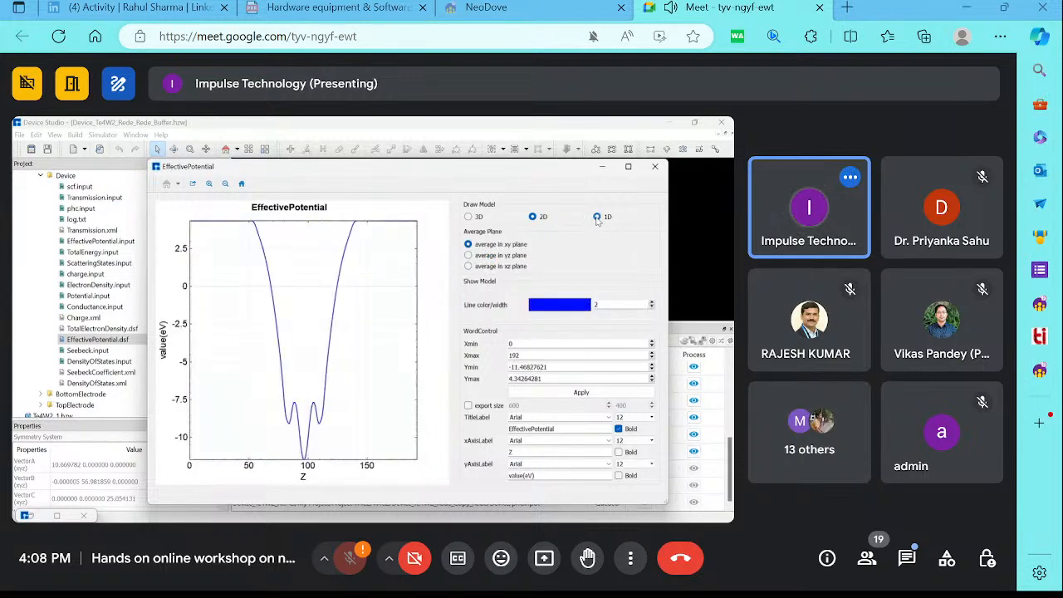
left_click_drag(243, 225, 243, 201)
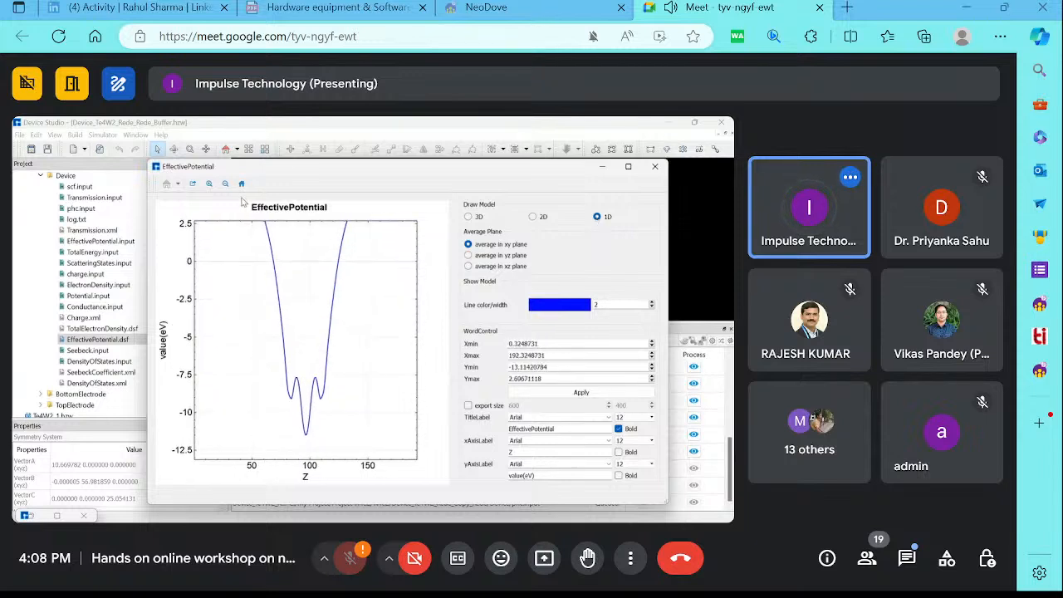
left_click(479, 258)
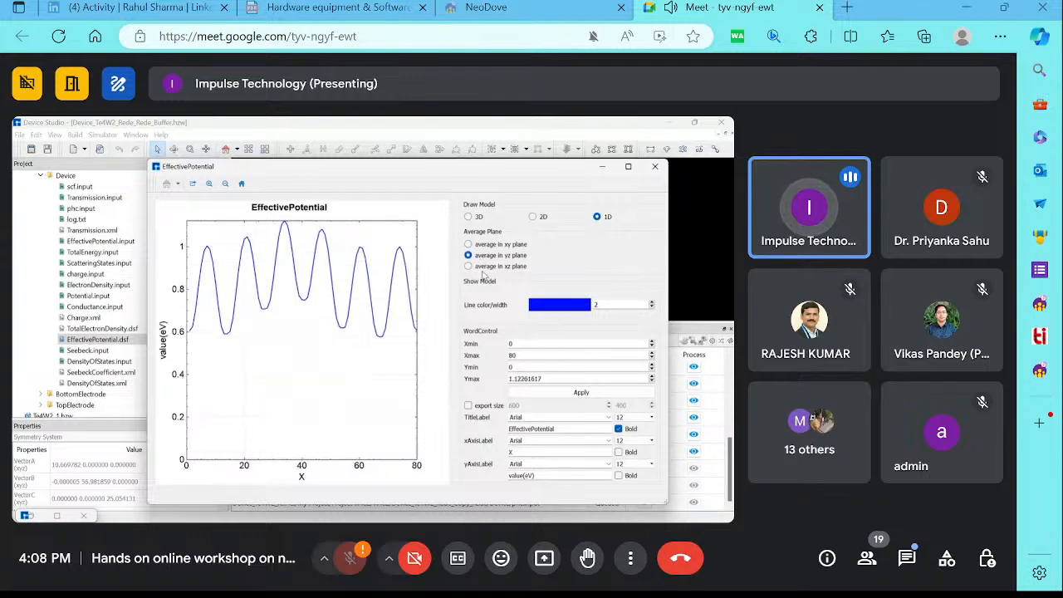
left_click(488, 268)
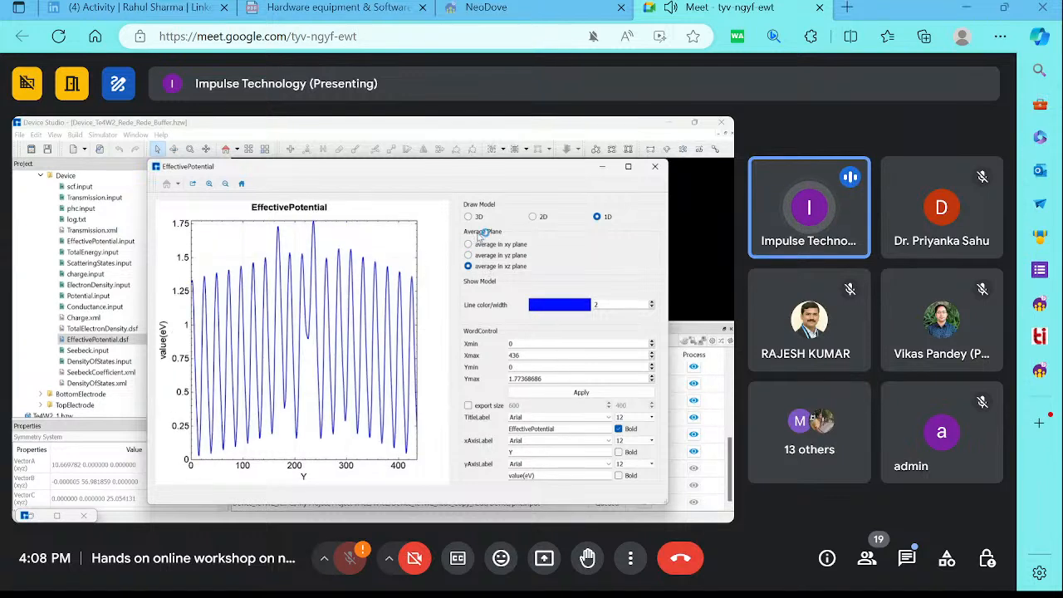
left_click(478, 246)
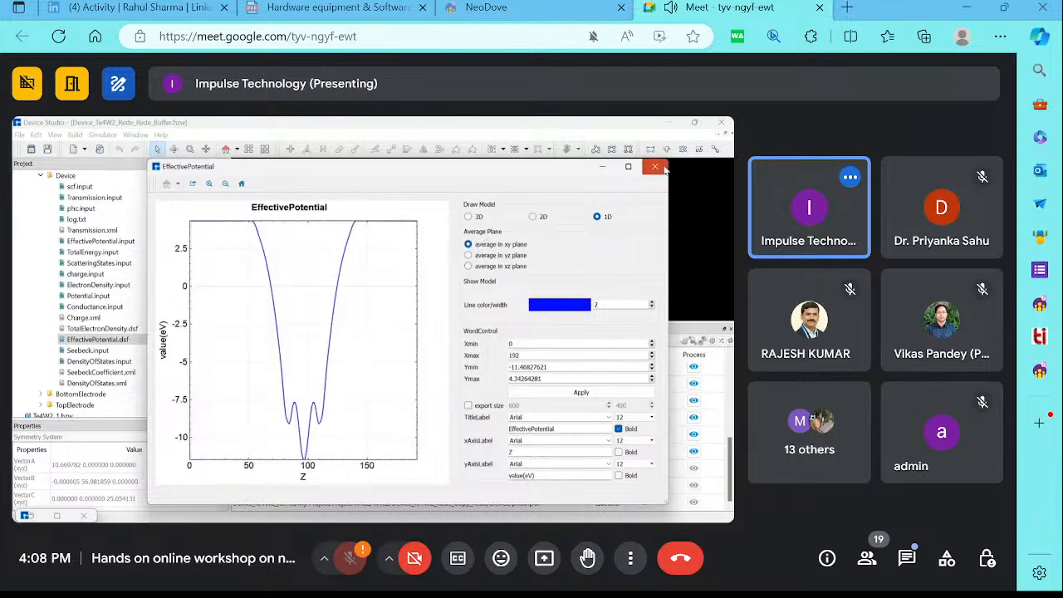
left_click(655, 166)
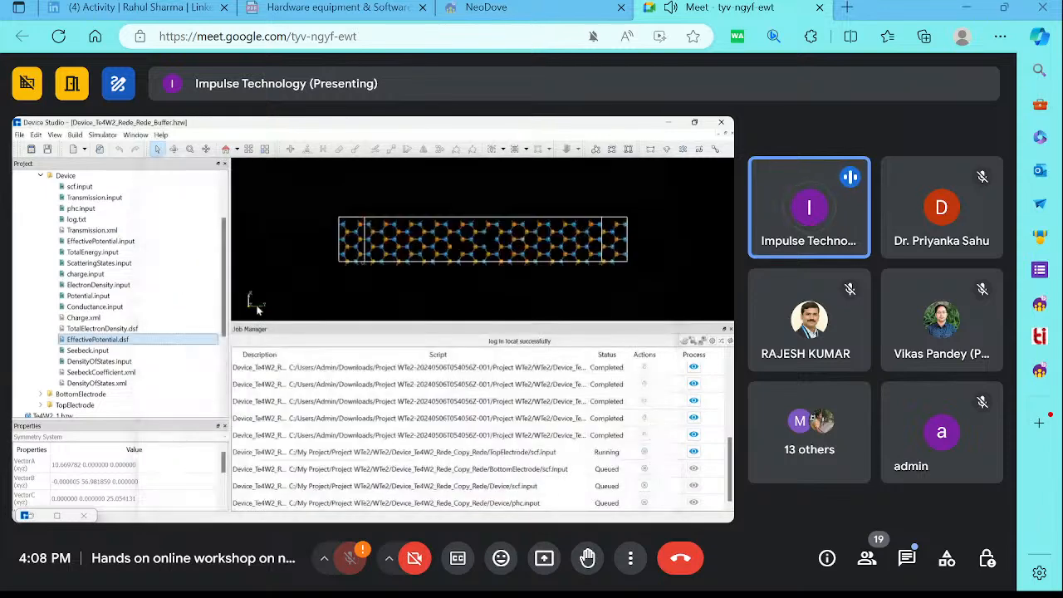
Show SeebeckCoefficient.xml maximized, plot it against Chemical Potential Energy(eV) to inspect the curves, and return the X label to Temperature(K)
right_click(135, 374)
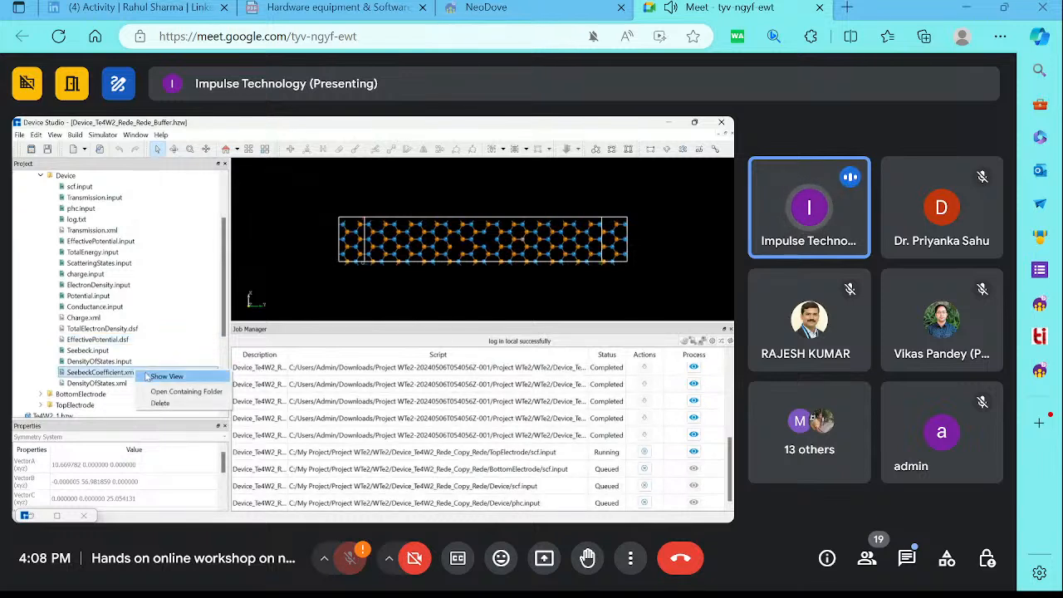
left_click(163, 376)
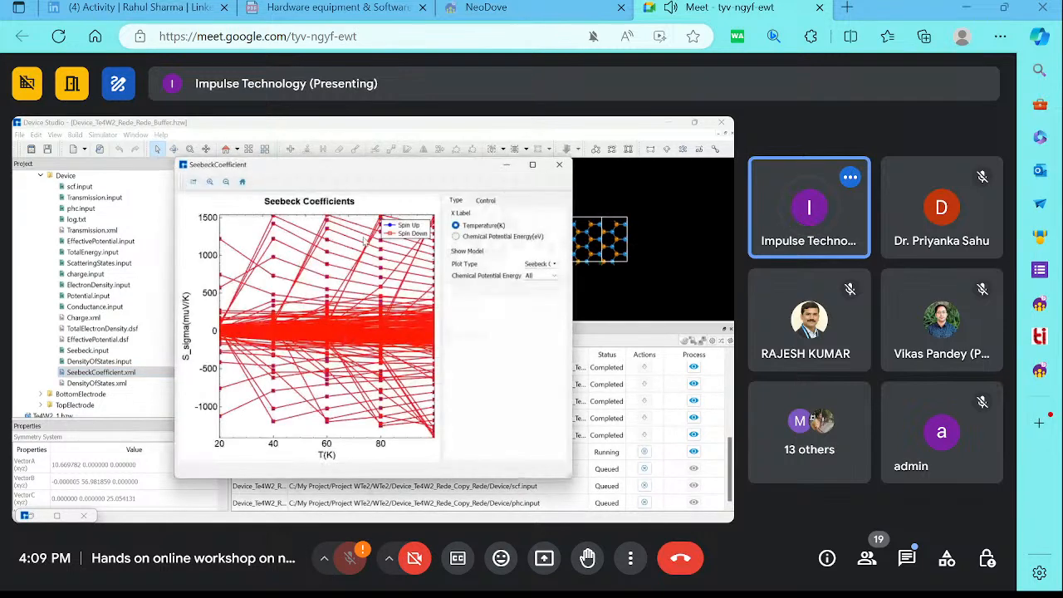
left_click(532, 164)
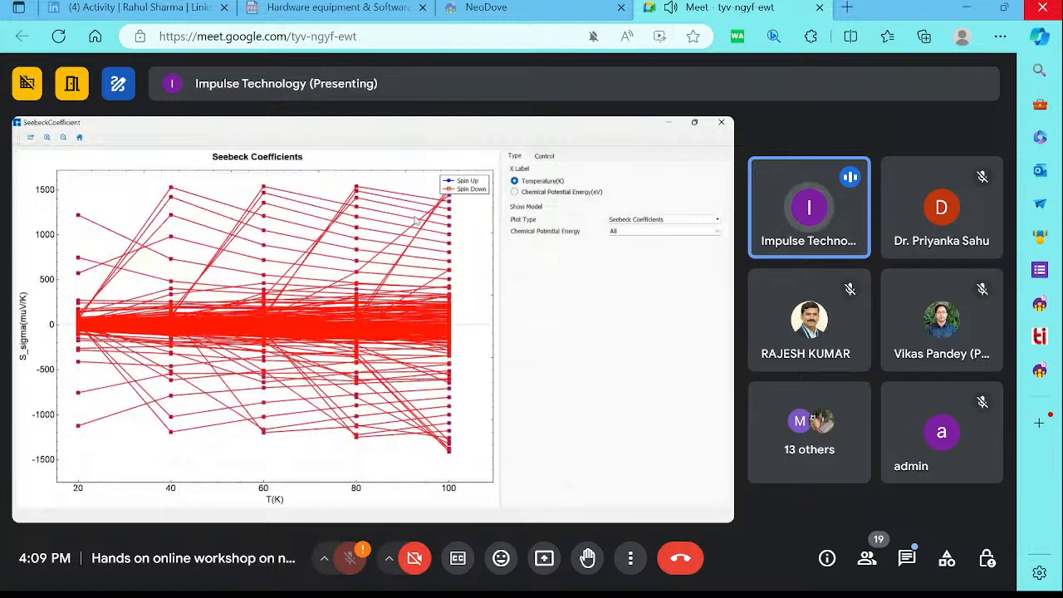
left_click(543, 196)
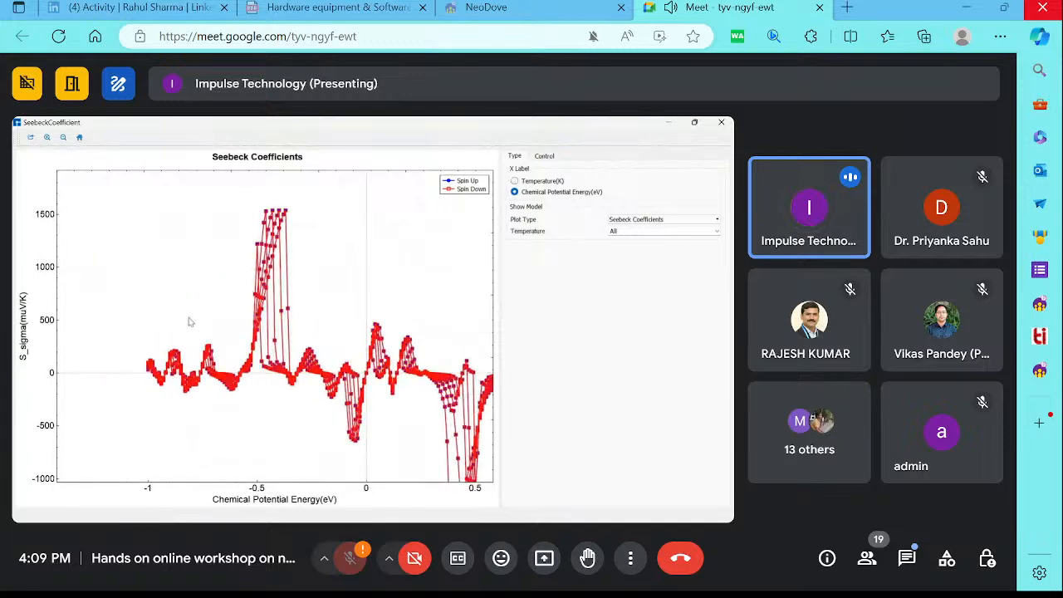
mouse_move(190, 326)
left_mouse_down()
mouse_move(159, 304)
mouse_move(192, 324)
left_mouse_up()
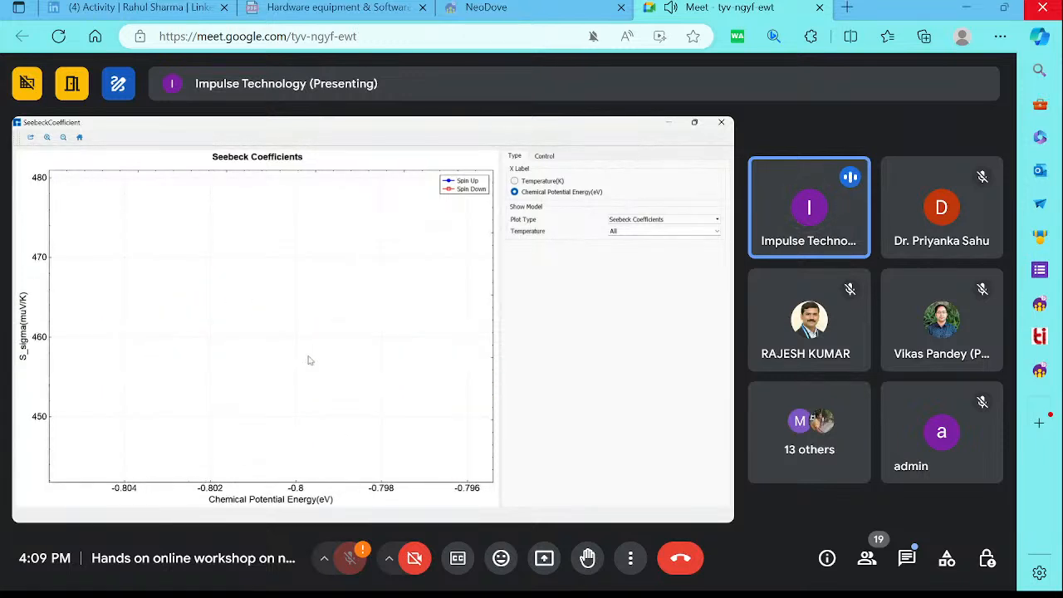
left_click(520, 181)
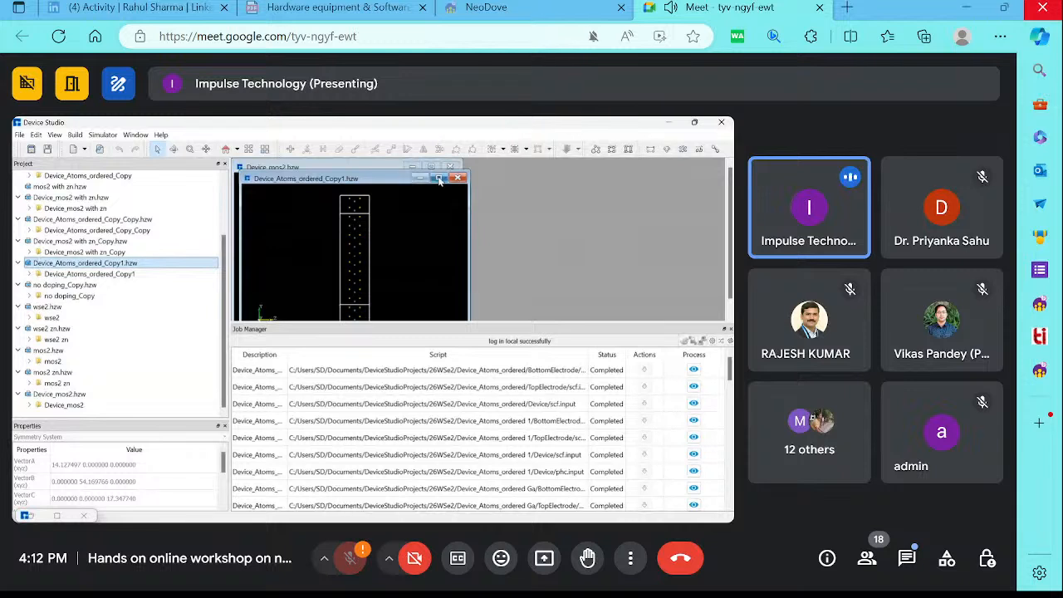
Maximize the Device_Atoms_ordered_Copy1.hzw structure, enlarge its viewing area, and expand its Device results folder
left_click(438, 178)
left_click_drag(479, 320, 479, 392)
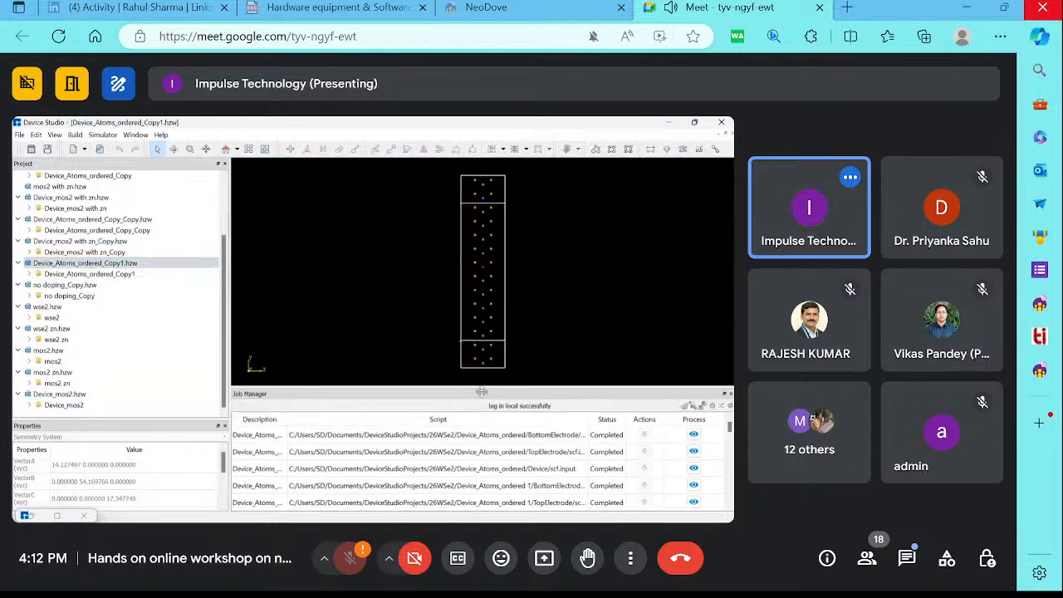
left_click(29, 273)
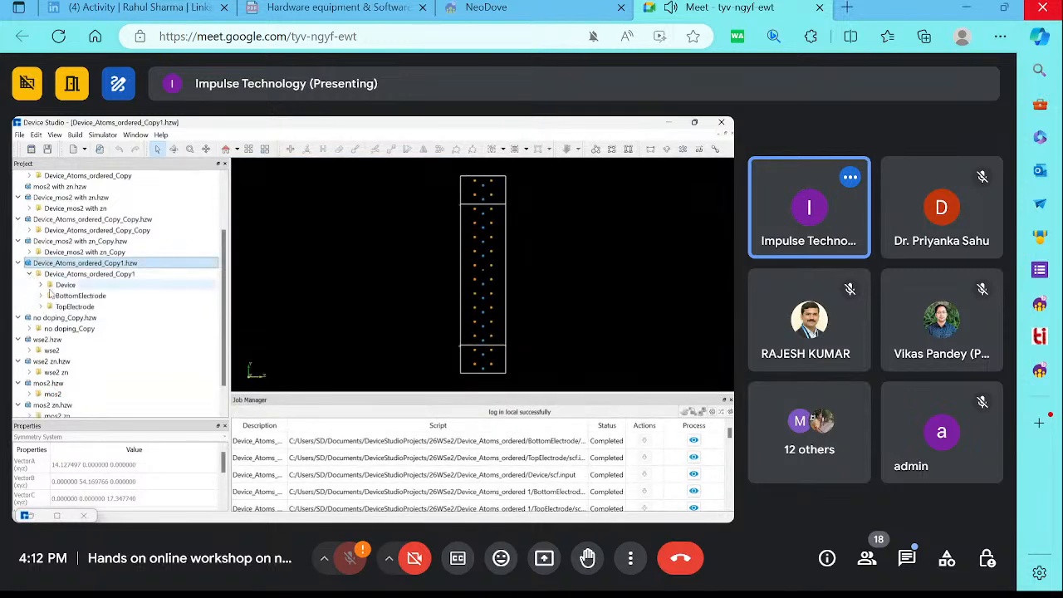
left_click(40, 284)
left_click(97, 316, "shift")
left_click(96, 308)
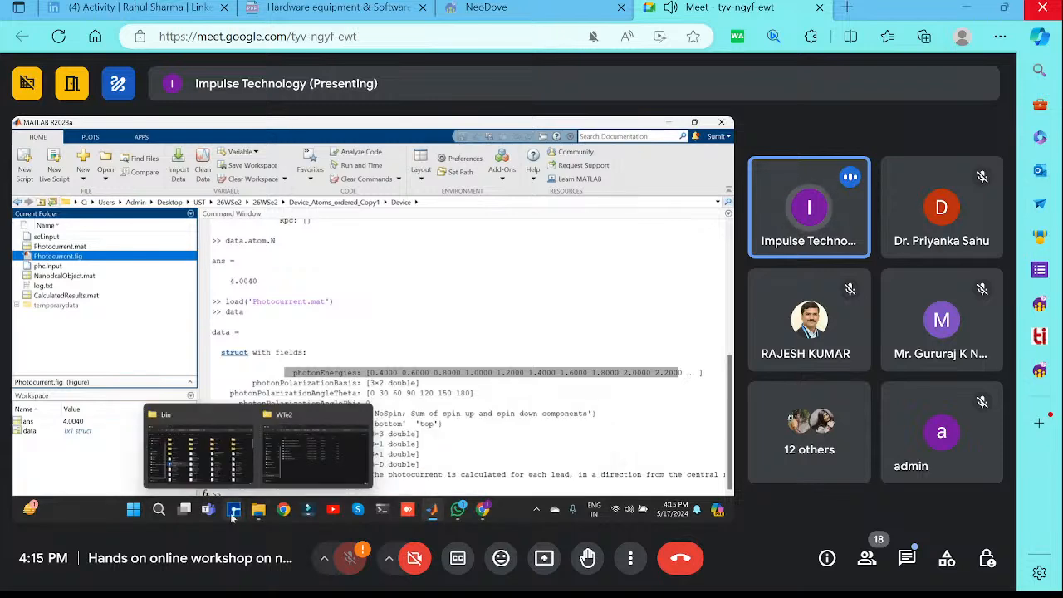
Switch from MATLAB to Device Studio and close the silicon input file open in the text viewer
mouse_move(233, 508)
left_click(222, 462)
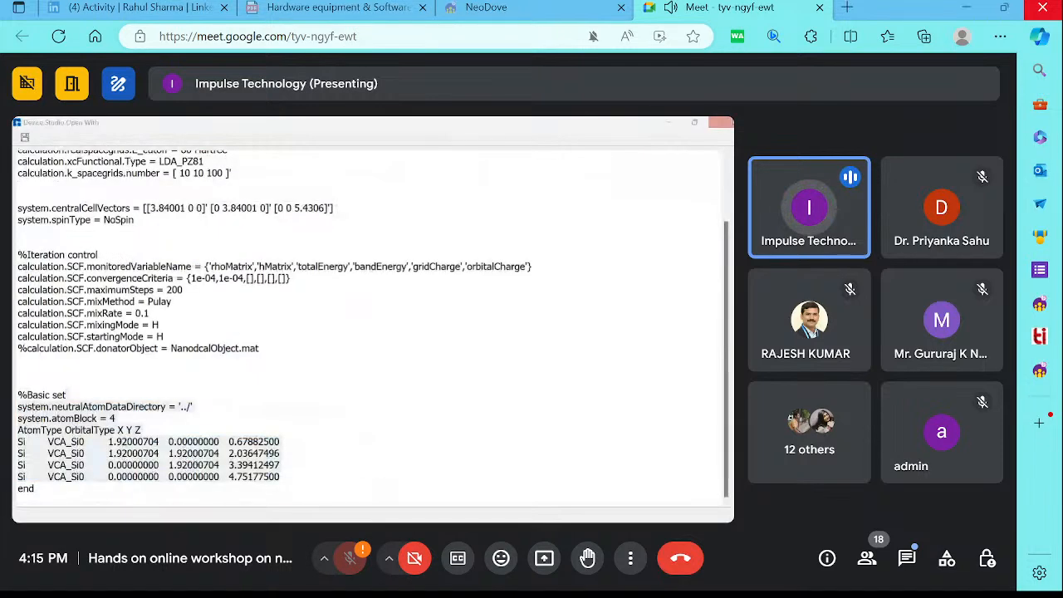
left_click(719, 125)
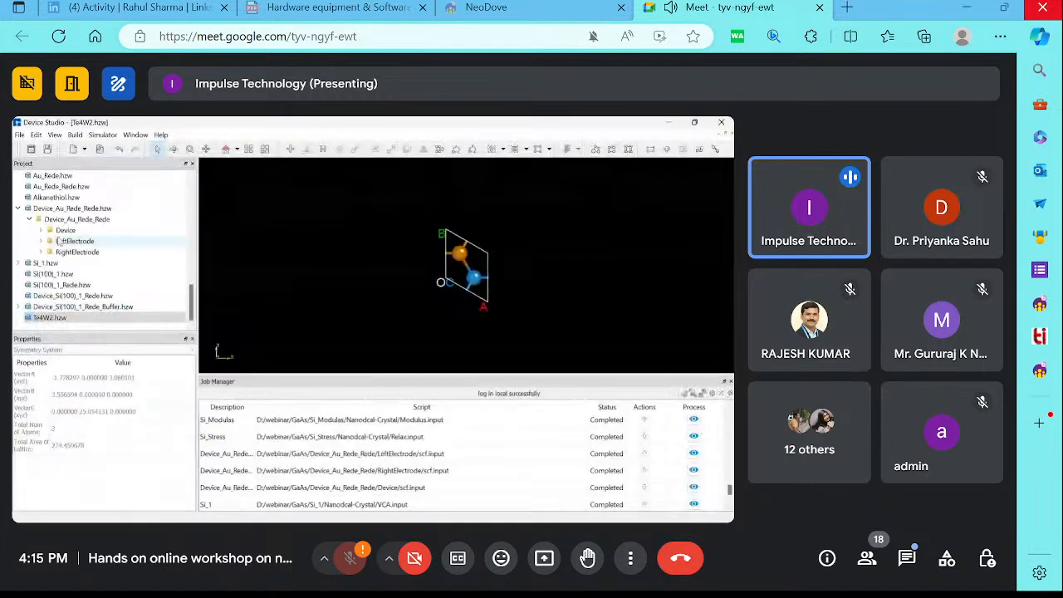
Open the Nanodcal Analysis settings for the Te4W2.hzw crystal and move the dialog aside to examine the available calculations
left_click(106, 135)
mouse_move(124, 148)
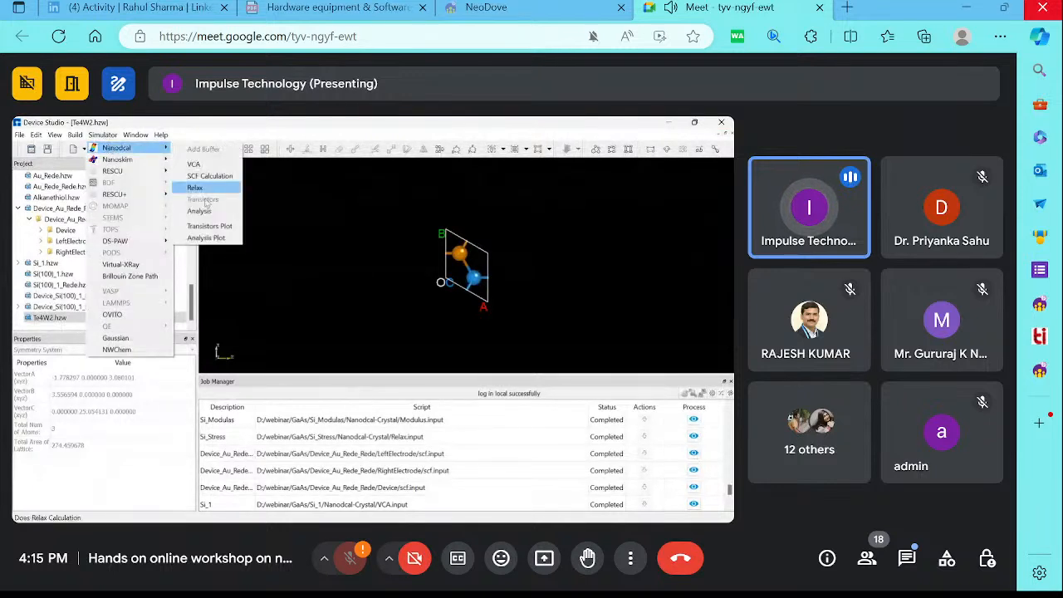
left_click(211, 214)
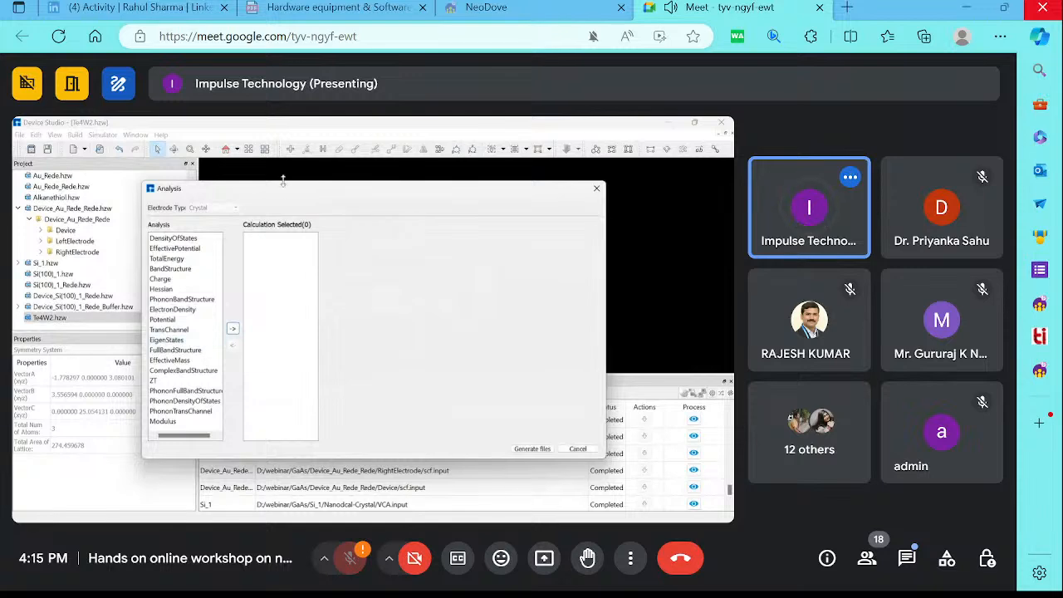
mouse_move(283, 189)
left_mouse_down()
mouse_move(338, 247)
mouse_move(341, 264)
mouse_move(260, 195)
mouse_move(283, 184)
left_mouse_up()
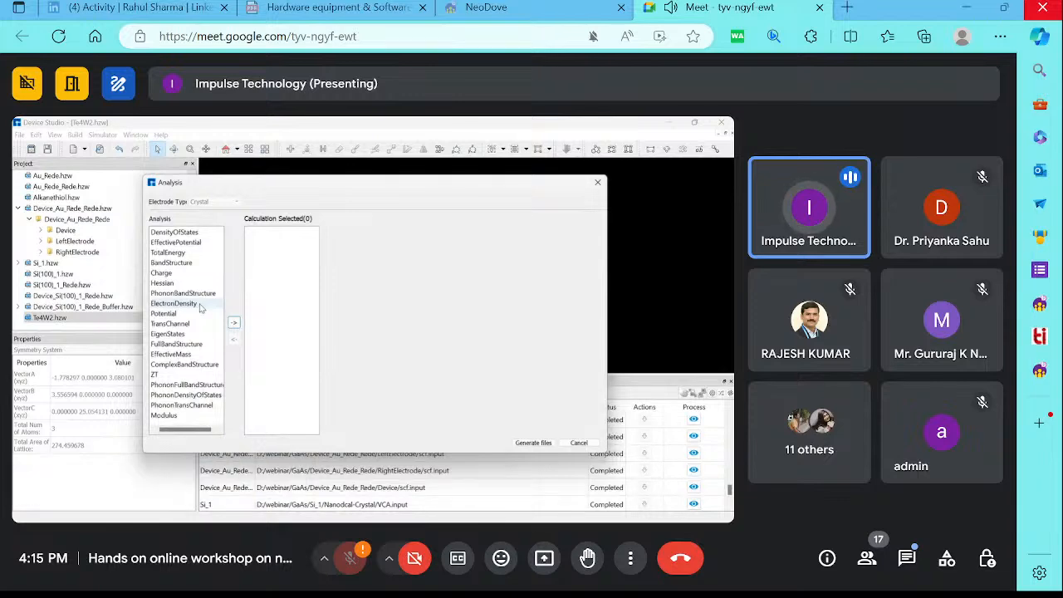
left_click_drag(253, 182, 136, 167)
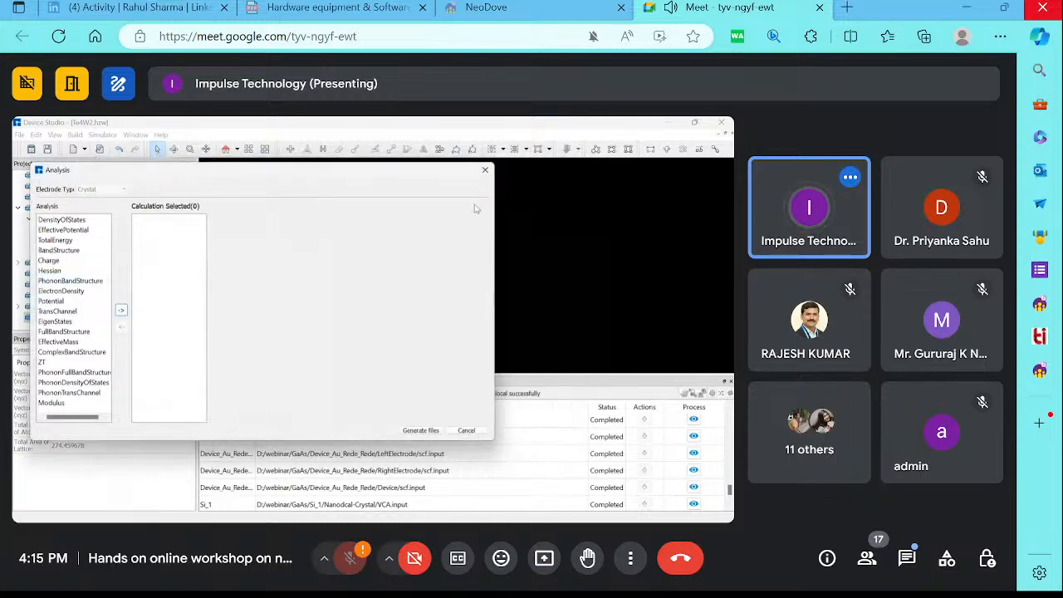
Close the Analysis dialog for the Te4W2.hzw crystal and exit that Device Studio session
left_click(485, 170)
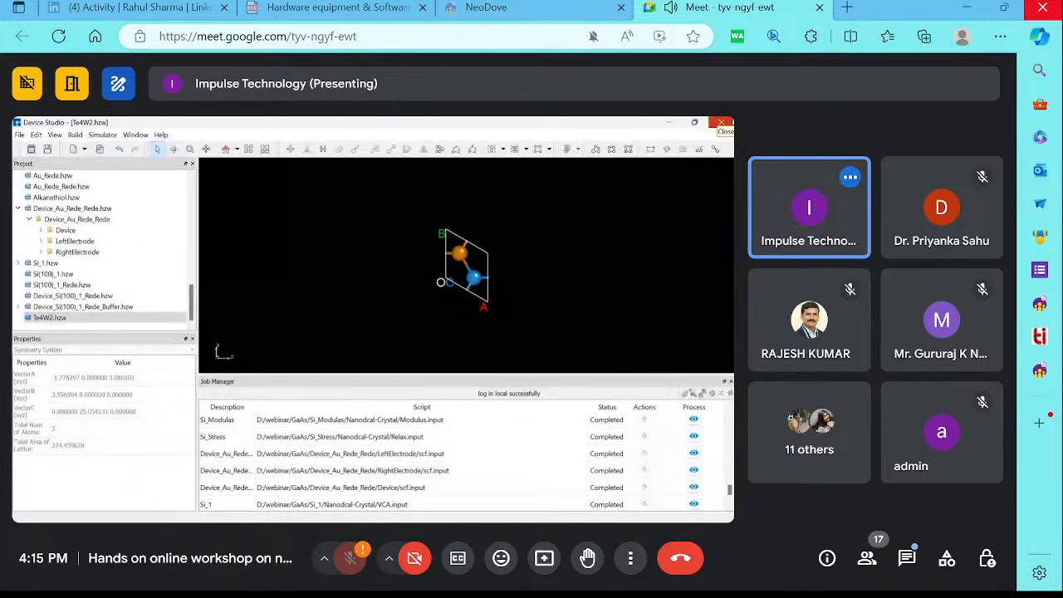
left_click(721, 123)
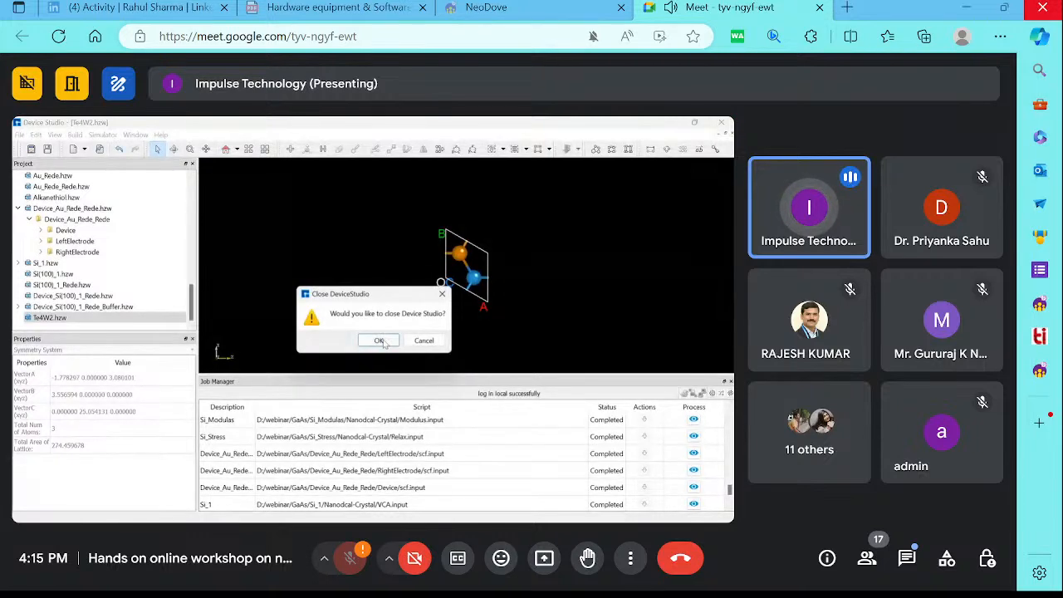
left_click(378, 341)
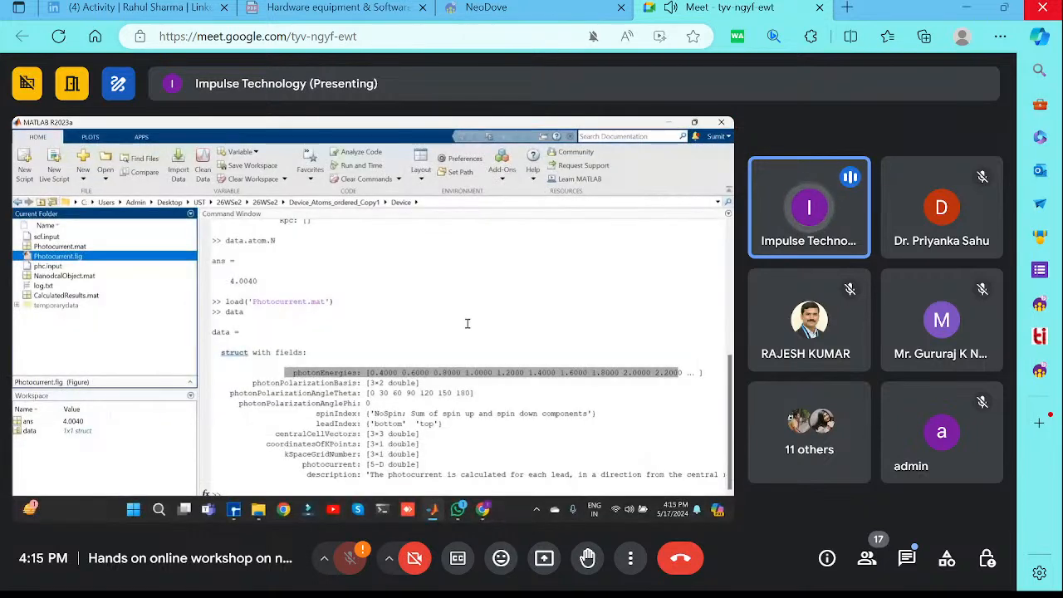
Switch to MATLAB, review the silicon VCA and photocurrent data structures in the Command Window, and minimize the program
scroll(297, 375, "up", 5)
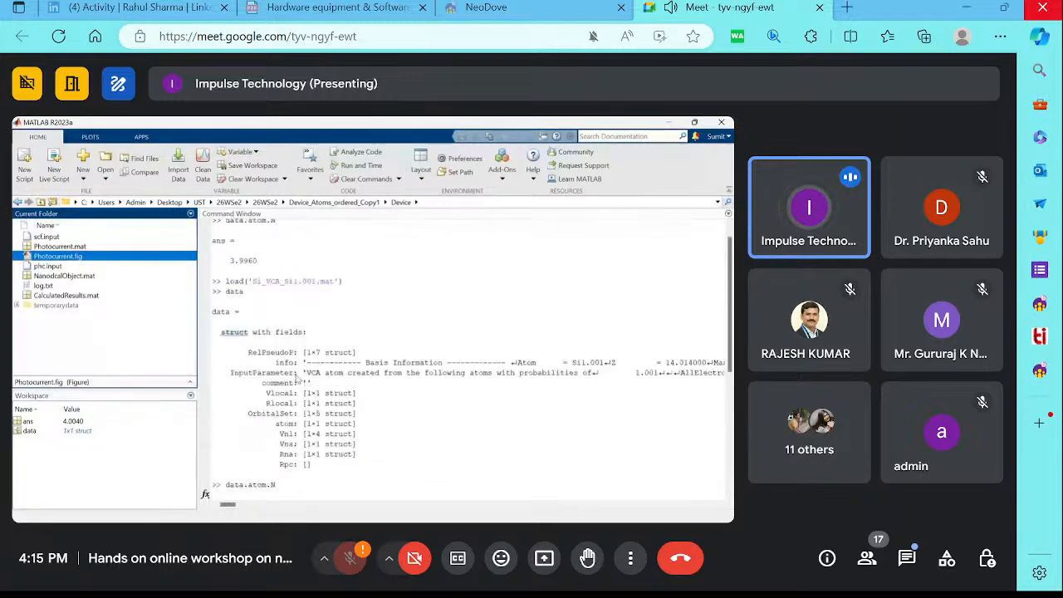
scroll(298, 376, "up", 1)
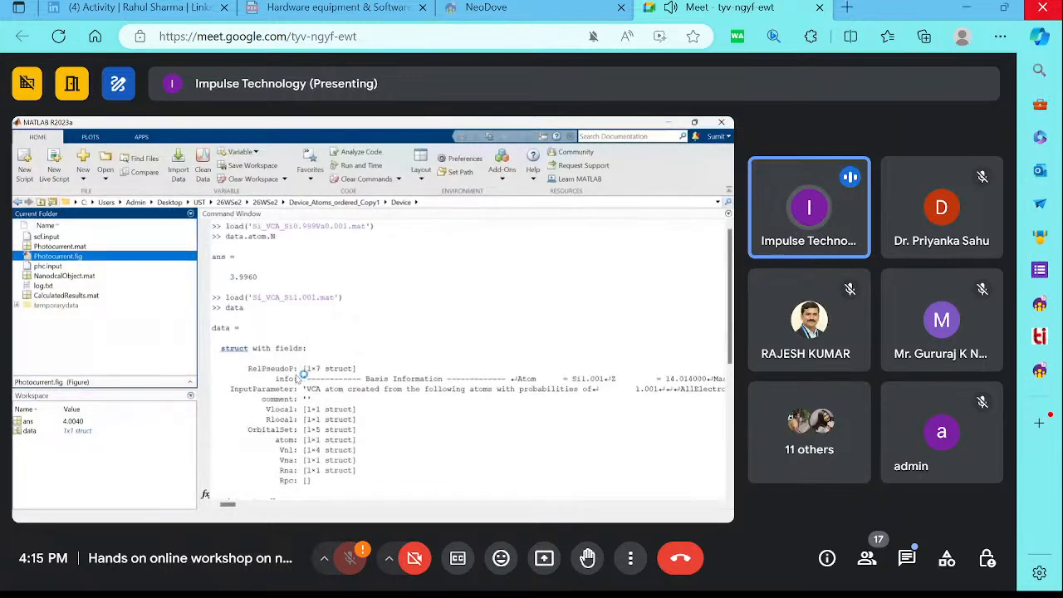
scroll(297, 375, "down", 5)
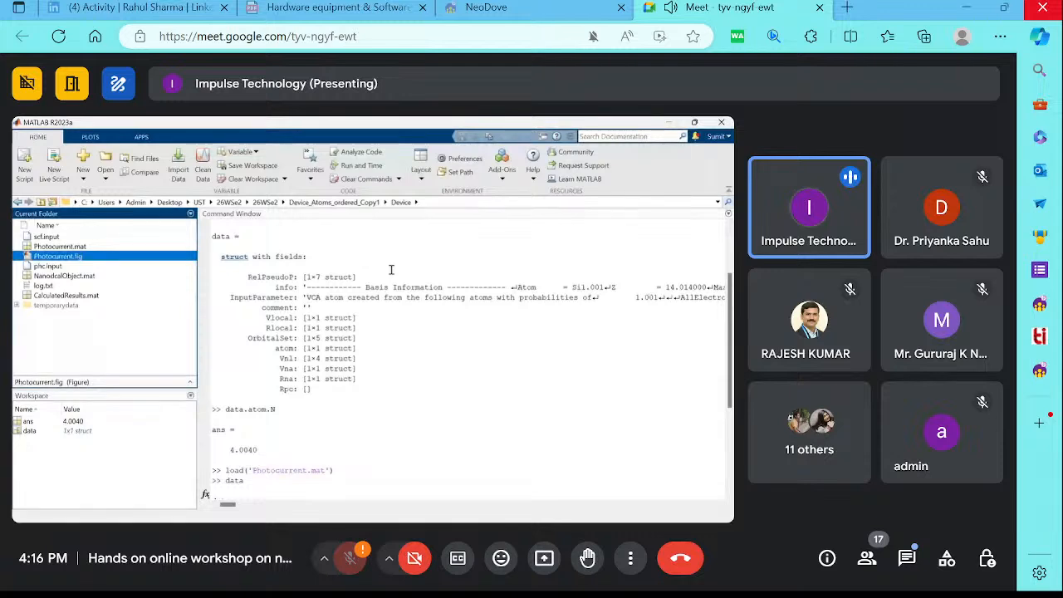
left_click(671, 122)
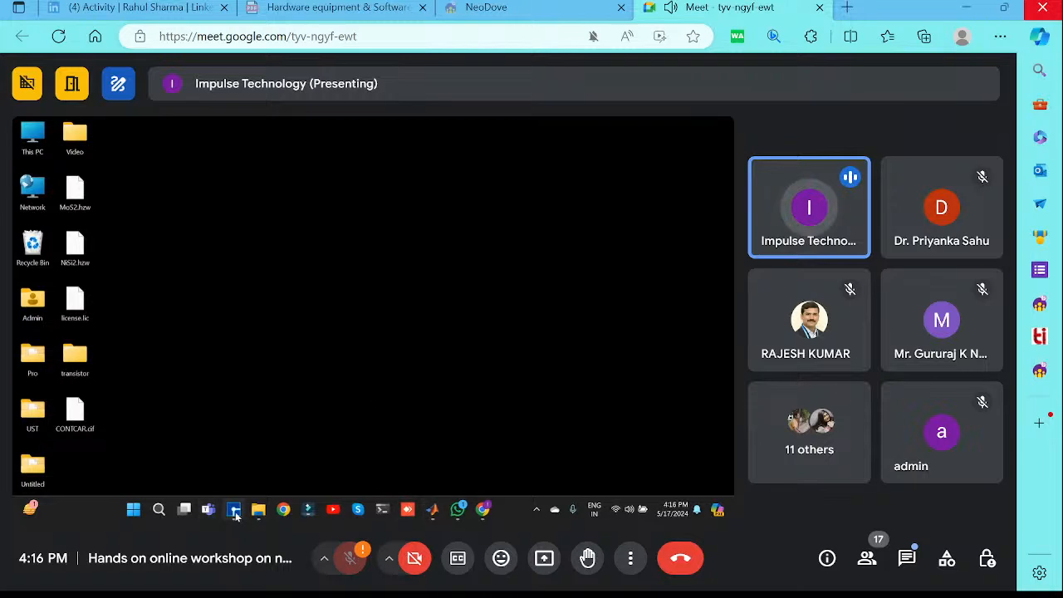
Exit the Device Studio session showing Device_Atoms_ordered_Copy1.hzw, including its open input file viewer, and close the File Explorer window
mouse_move(234, 510)
left_click(269, 456)
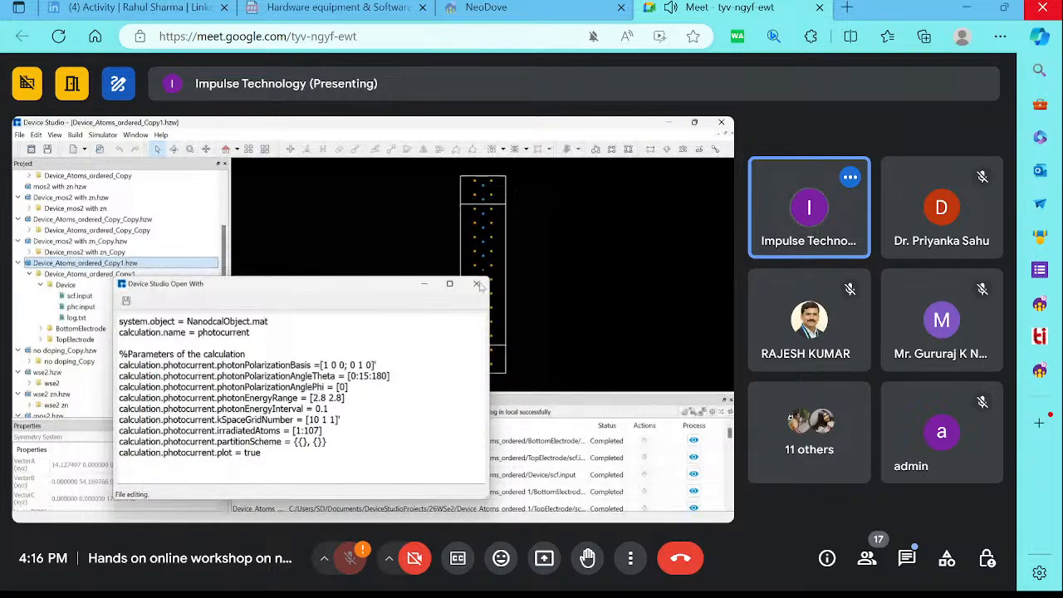
left_click(17, 199)
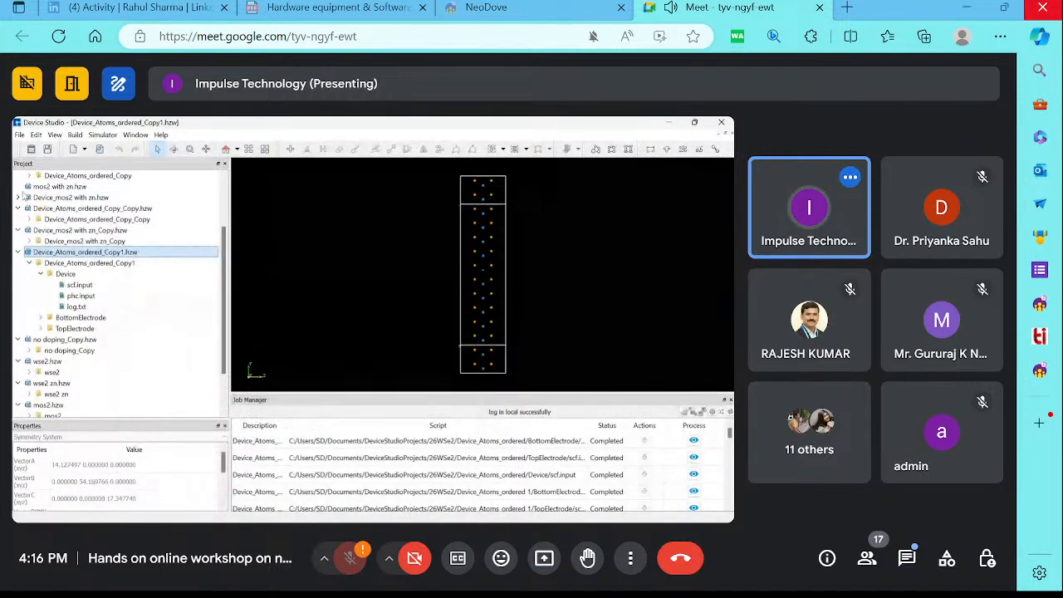
left_click(727, 121)
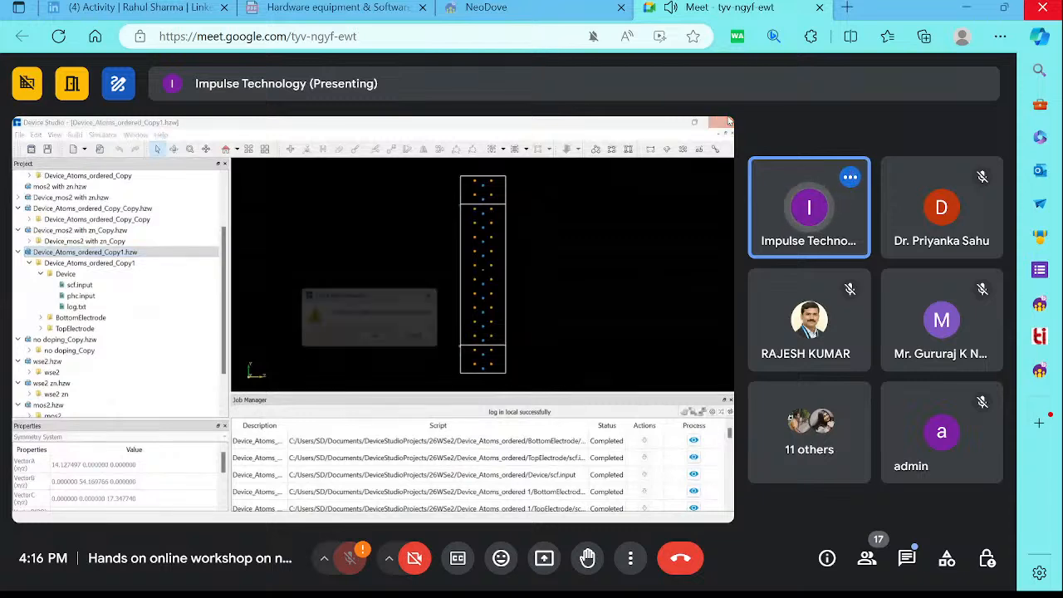
left_click(382, 340)
mouse_move(396, 520)
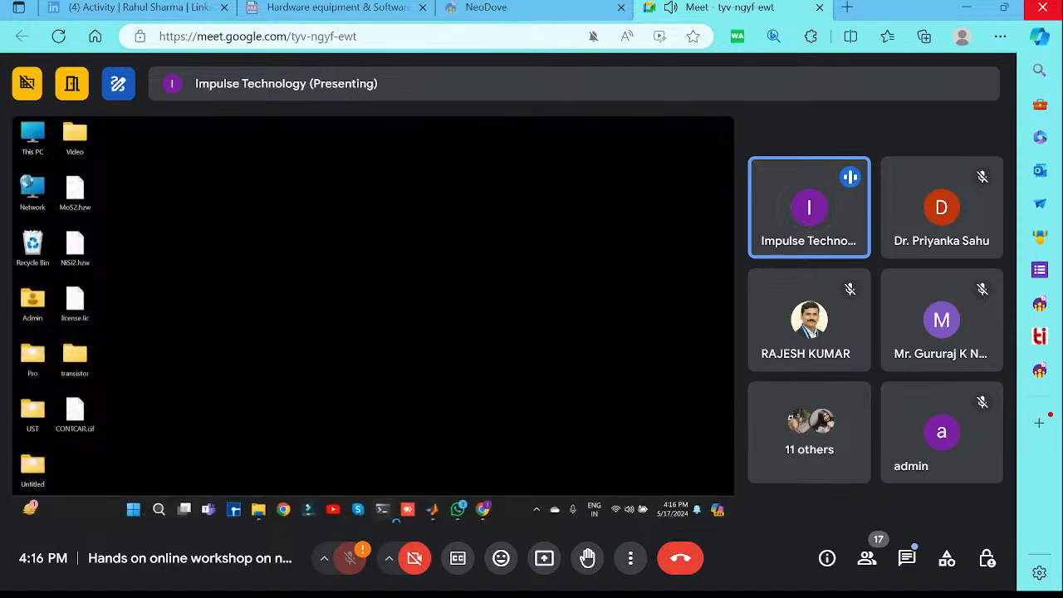
right_click(258, 511)
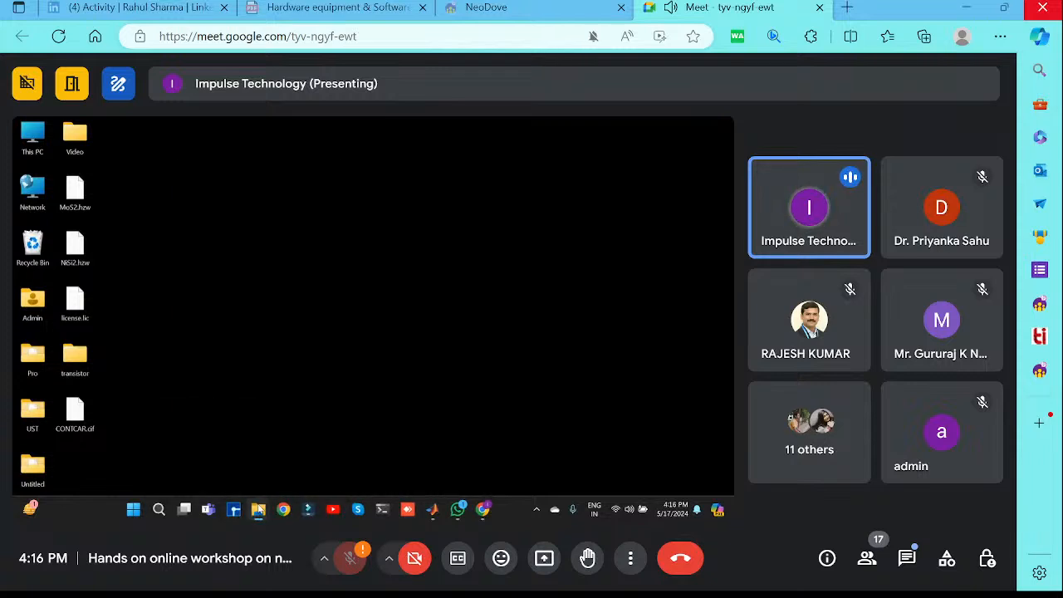
left_click(267, 476)
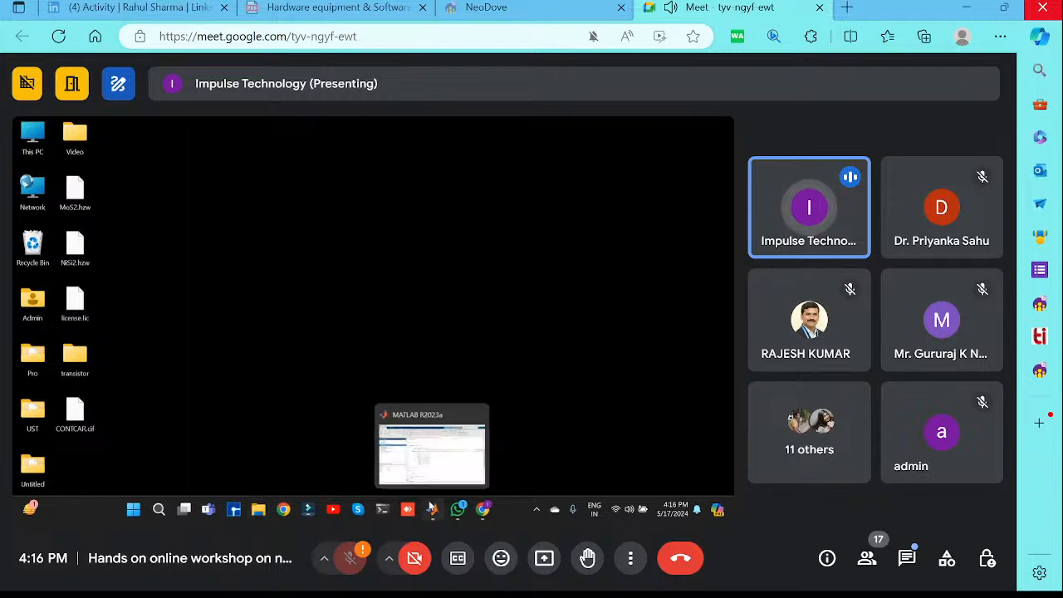
Launch Device Studio, choose to create a new project, and browse to New Volume (D:) as its location
left_click(235, 509)
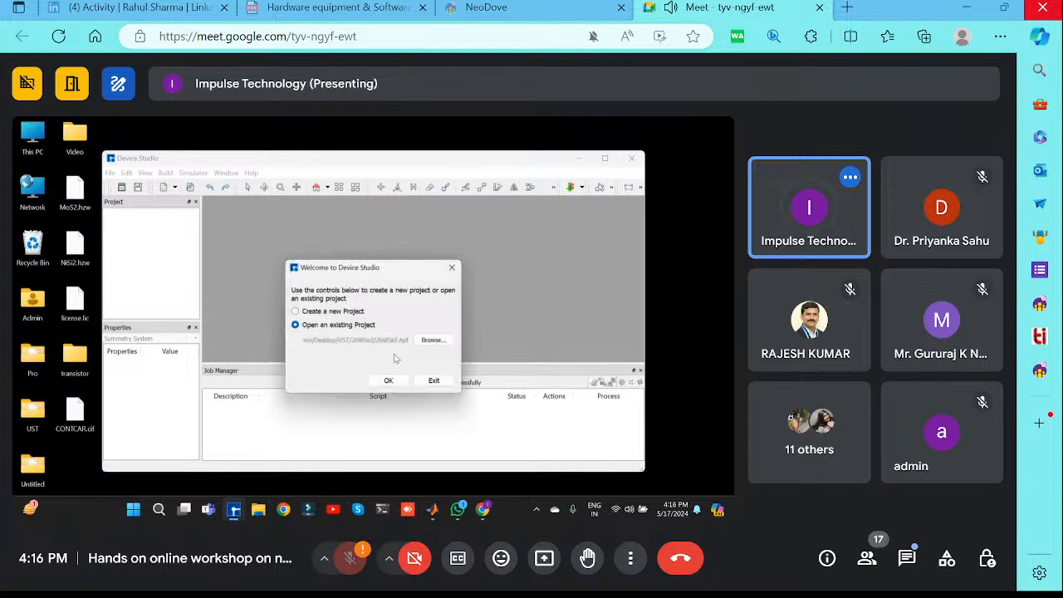
left_click(352, 312)
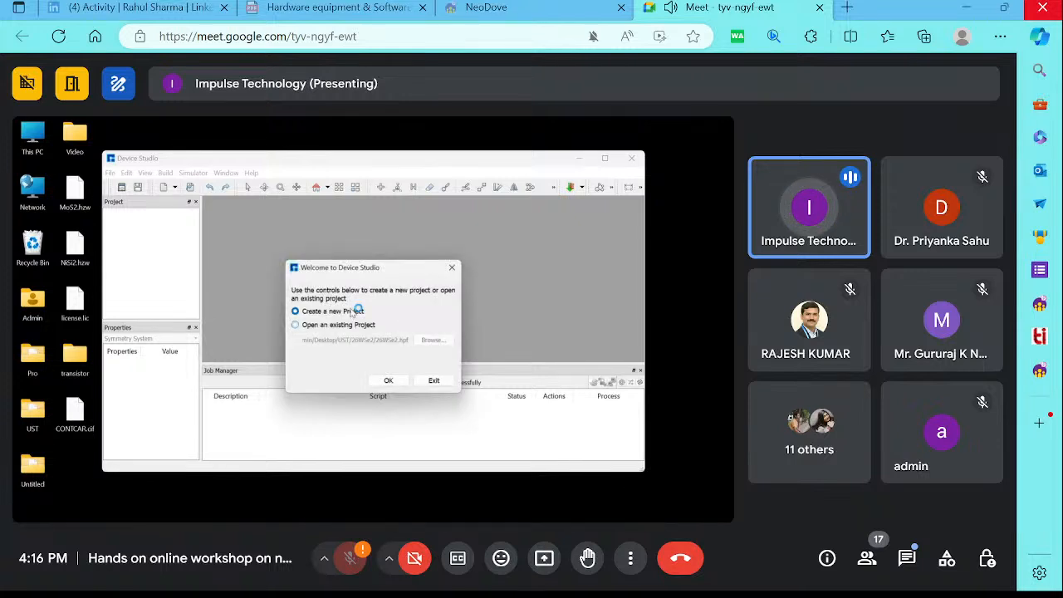
left_click(388, 381)
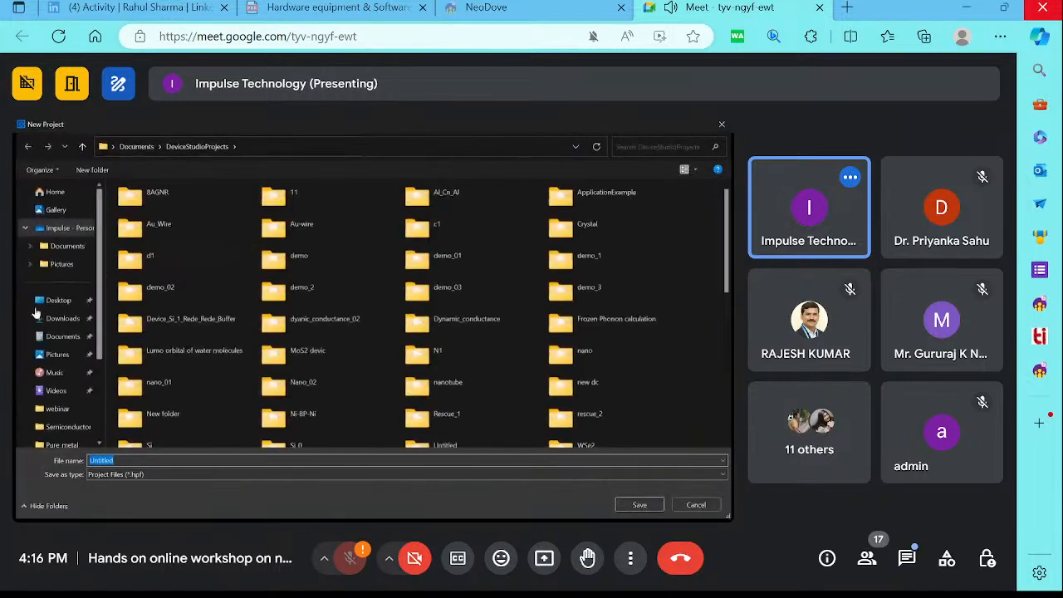
scroll(48, 368, "down", 3)
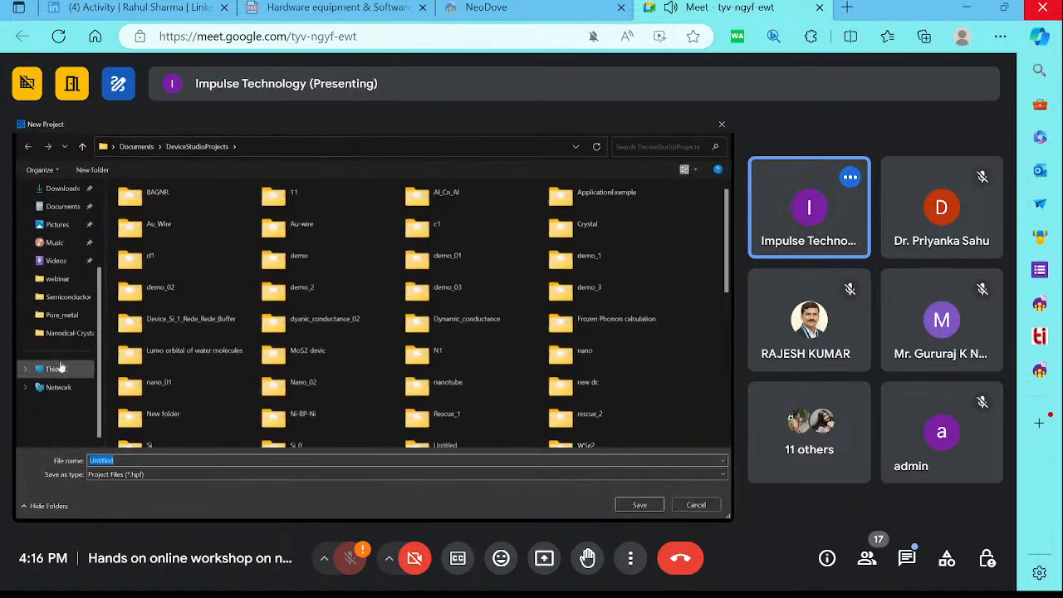
left_click(57, 368)
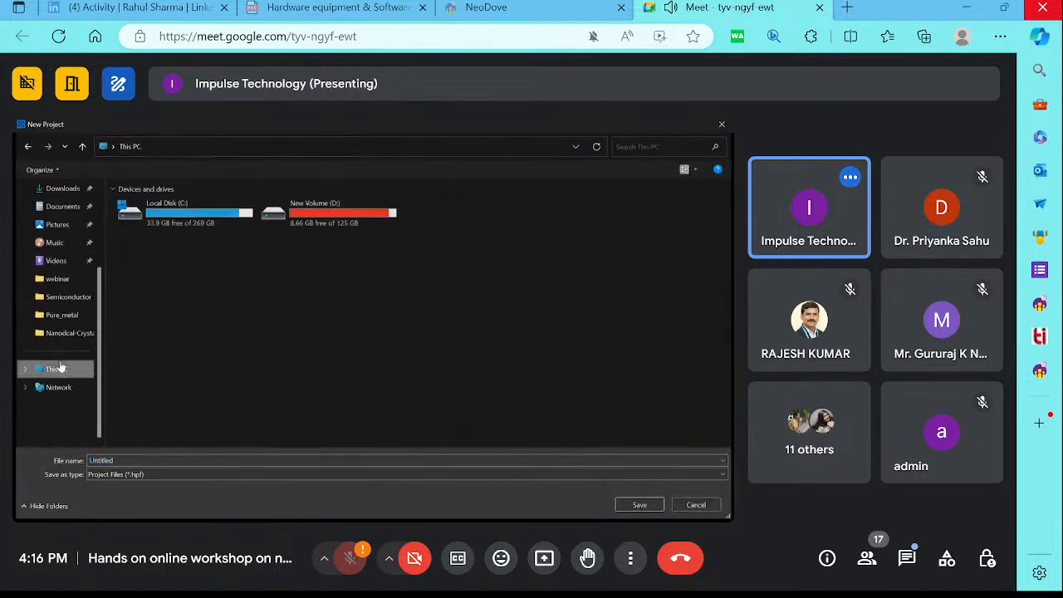
double_click(320, 214)
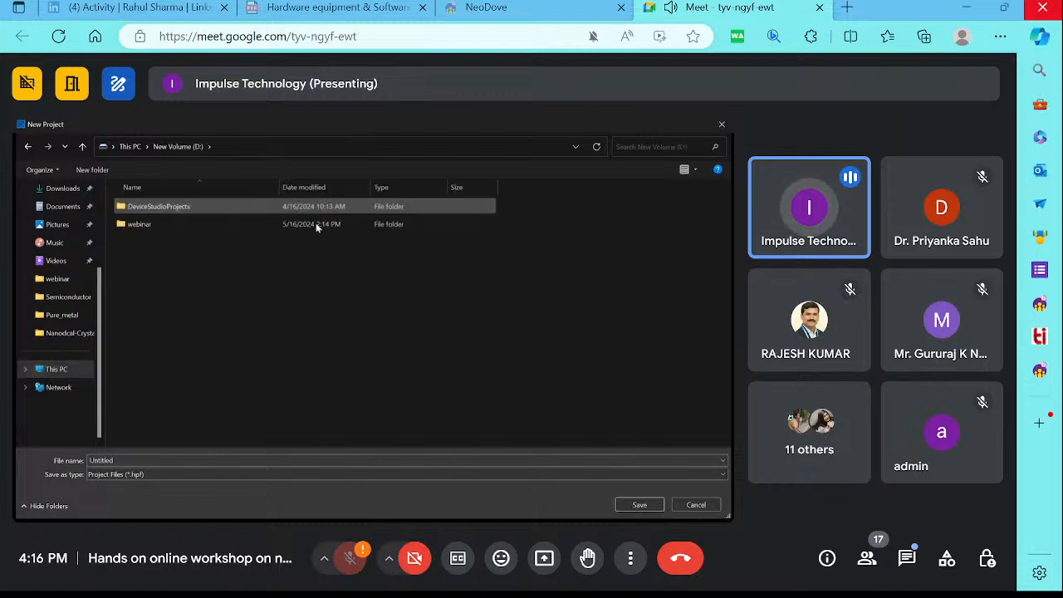
right_click(282, 308)
left_click(214, 456)
key("BackSpace")
type("Mat")
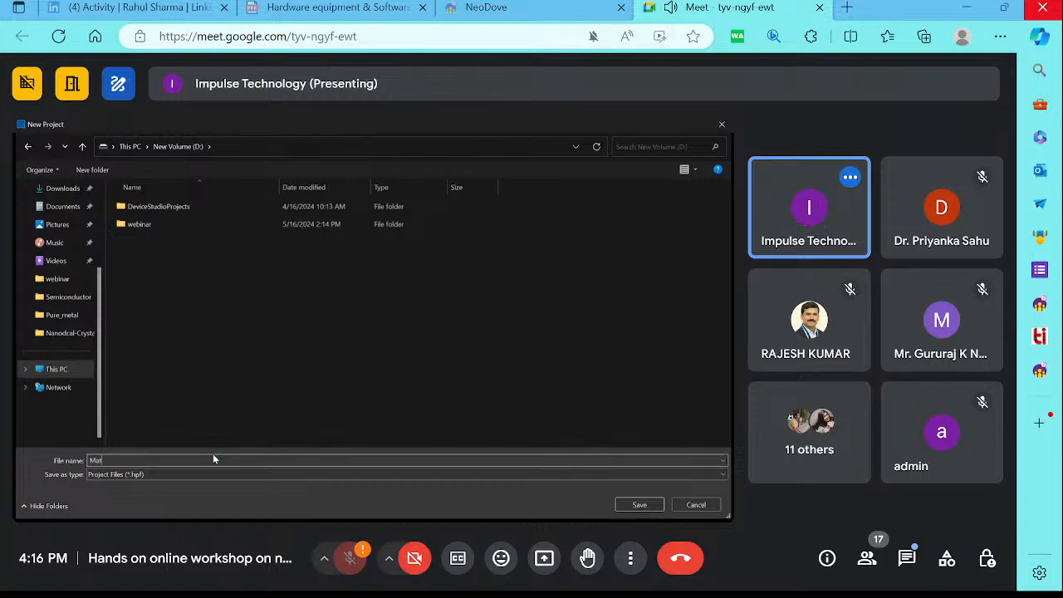
type("l")
key("BackSpace")
key("BackSpace")
key("BackSpace")
key("BackSpace")
right_click(220, 348)
Save the new project as Matlab in the webinar folder and maximize the Device Studio window
left_click(206, 226)
double_click(206, 226)
left_click(147, 461)
type("Matlab")
key("Return")
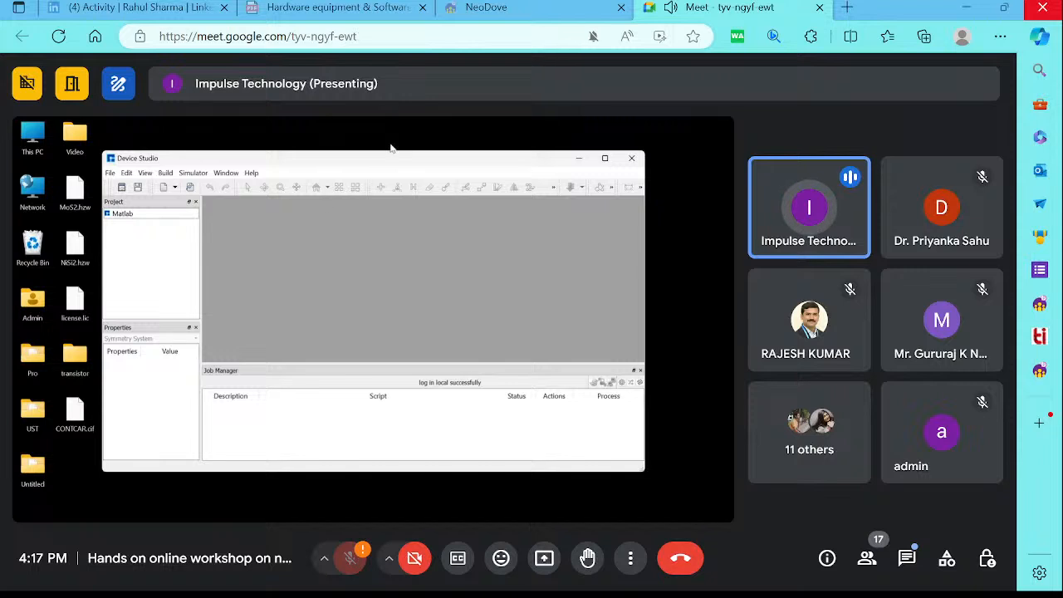
double_click(382, 163)
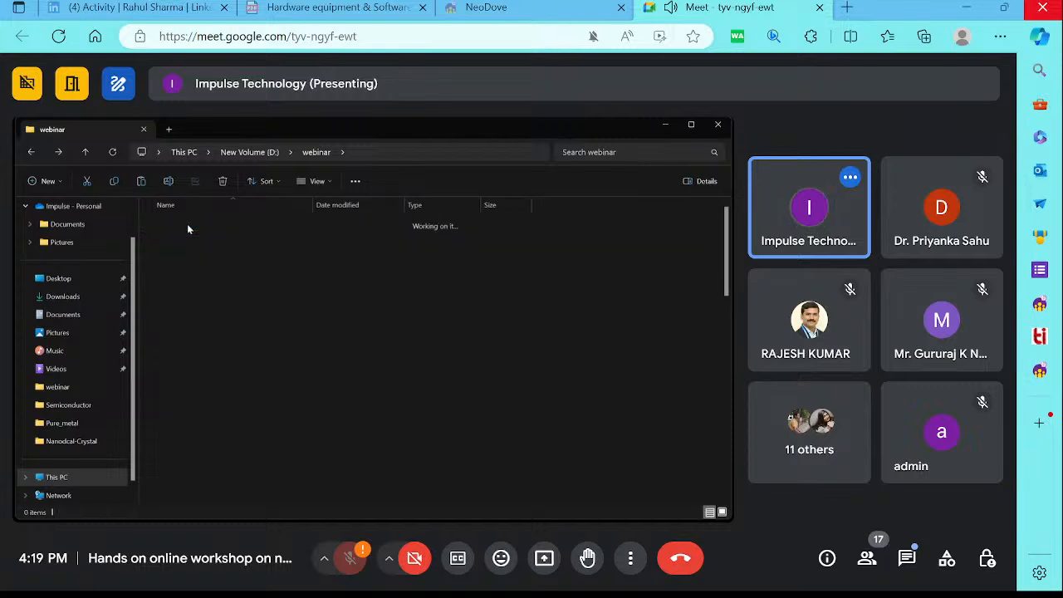
Move Si(100).hzw and Alkanethiol.hzw from the webinar folder in File Explorer to the desktop and return to the folder
left_click(31, 152)
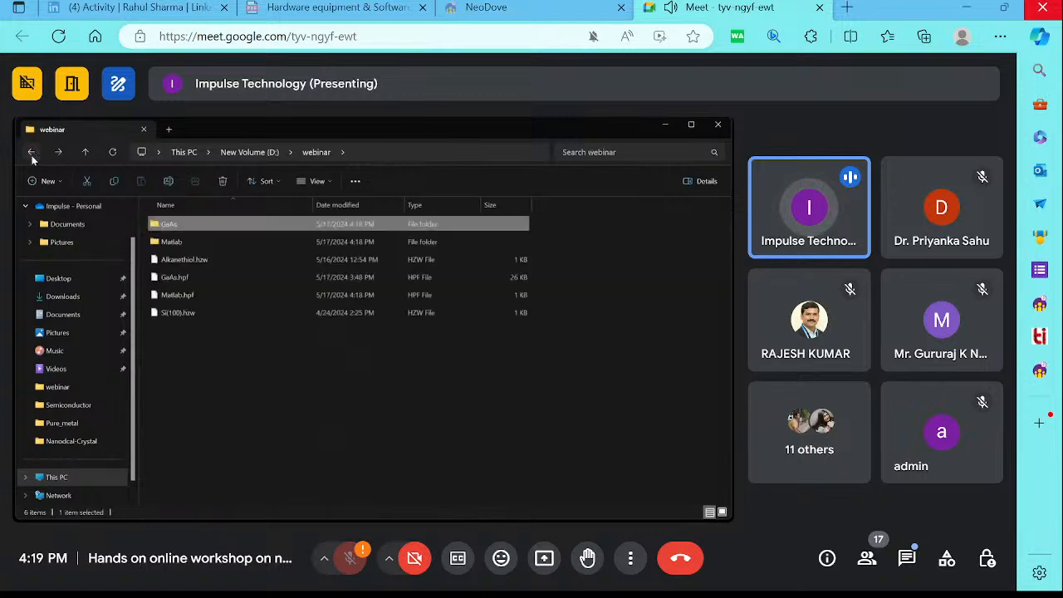
left_click(188, 312)
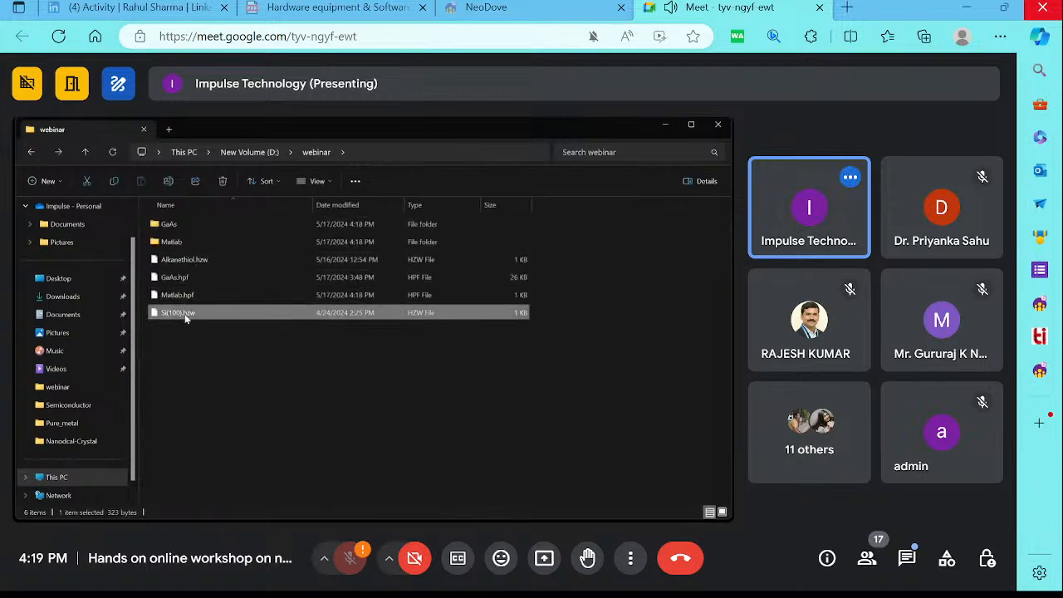
left_click(195, 259, "ctrl")
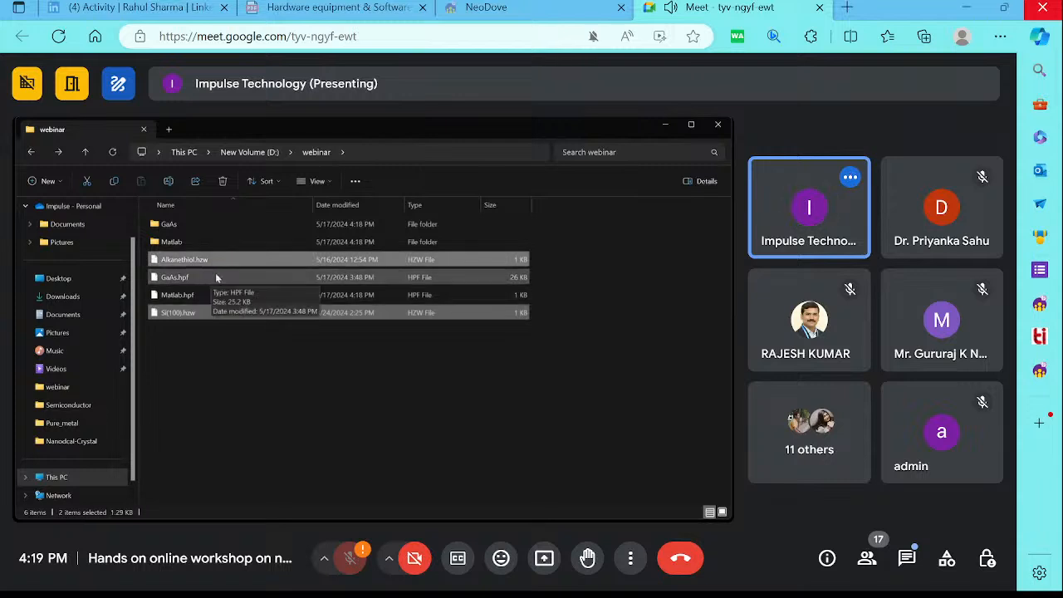
key("ctrl+c")
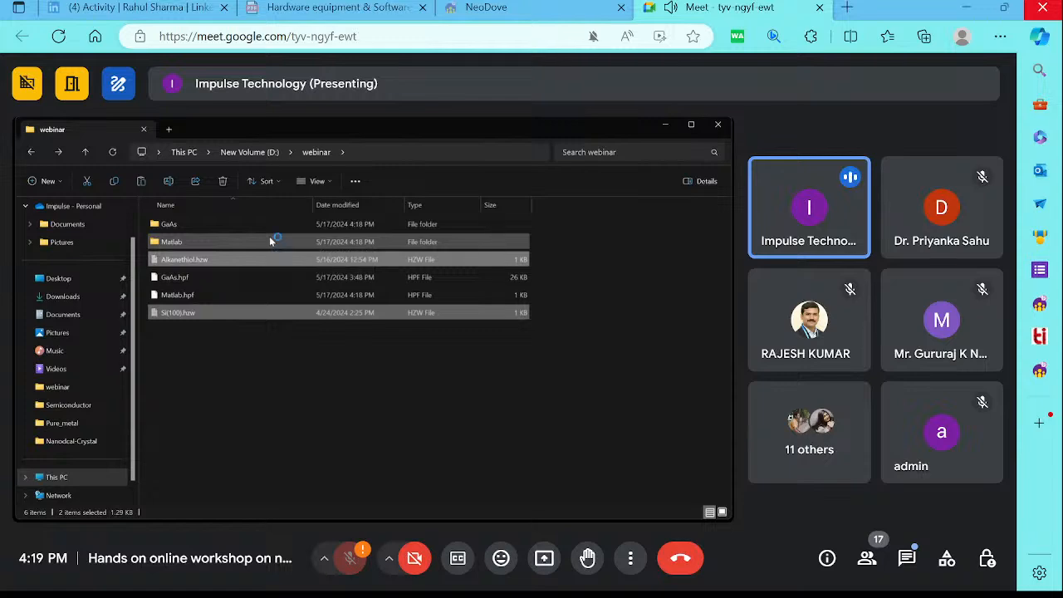
key("super+d")
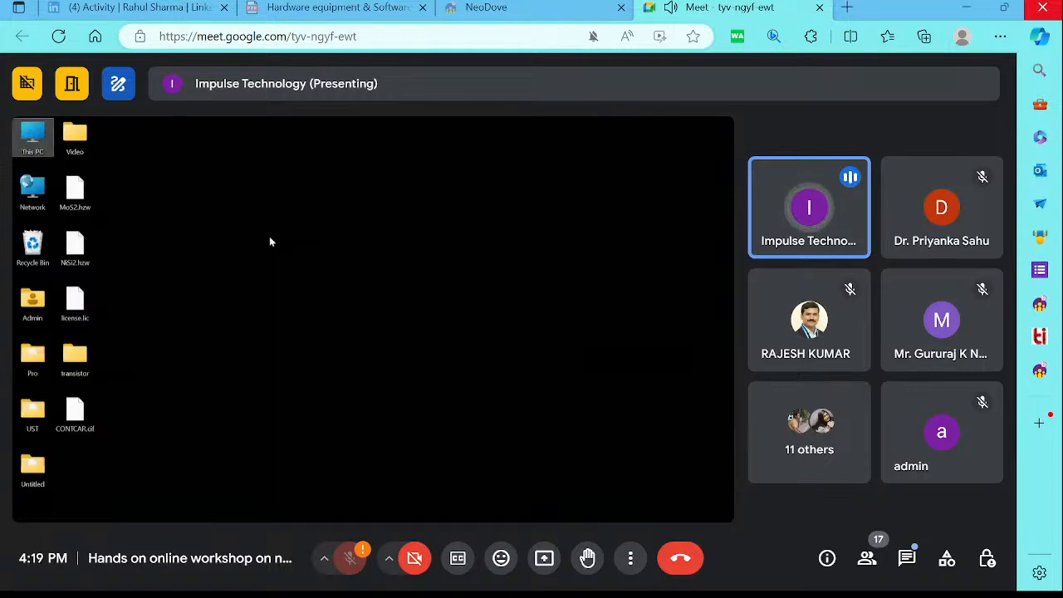
key("ctrl+v")
key("alt+Tab")
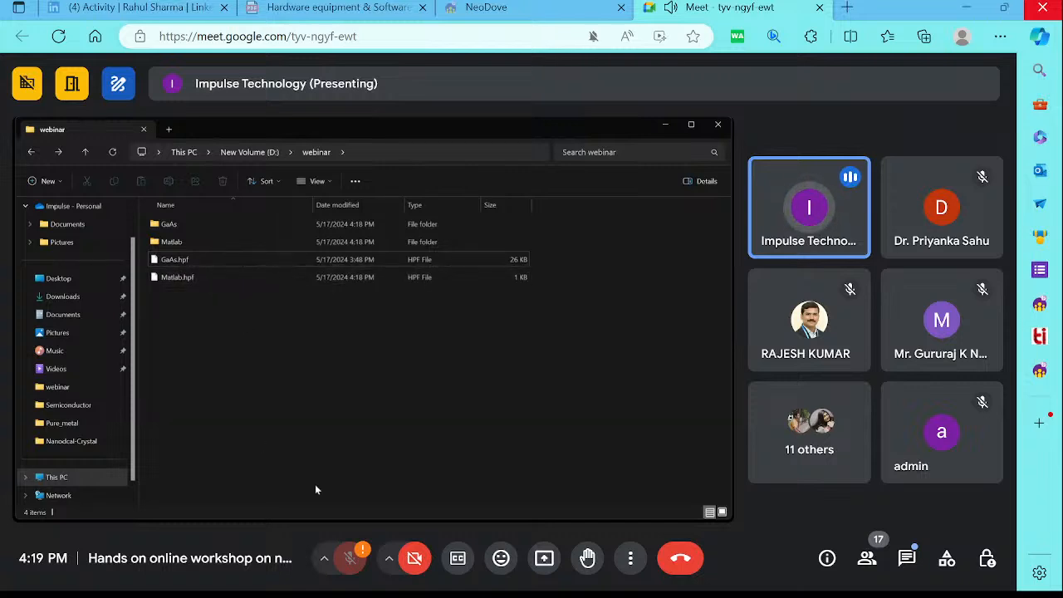
Open the Matlab project folder, view the Si.hzw crystal in Device Studio, and return to the folder in File Explorer
left_click(209, 242)
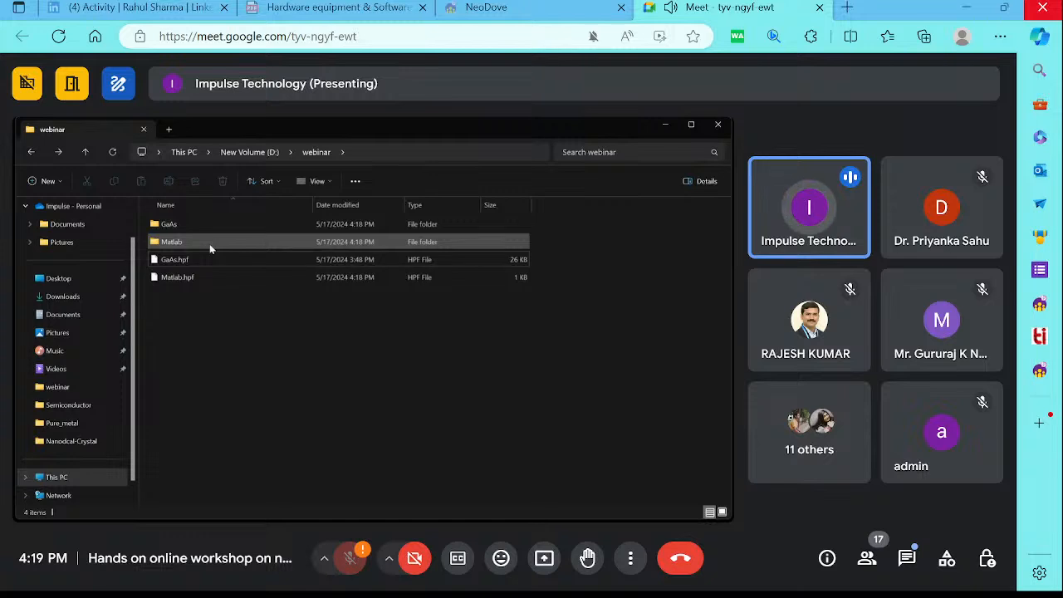
double_click(211, 244)
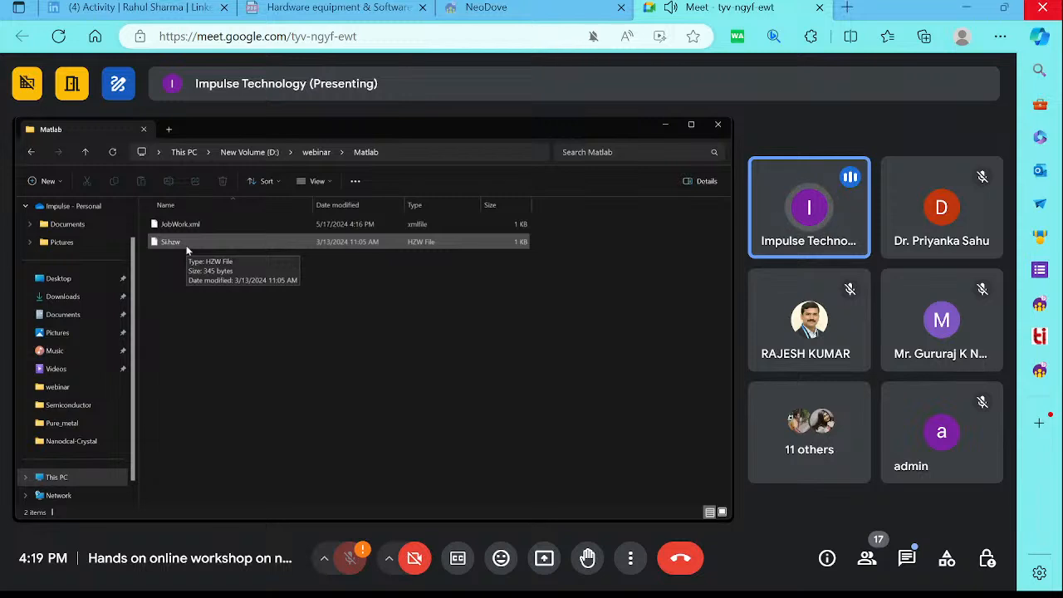
mouse_move(357, 519)
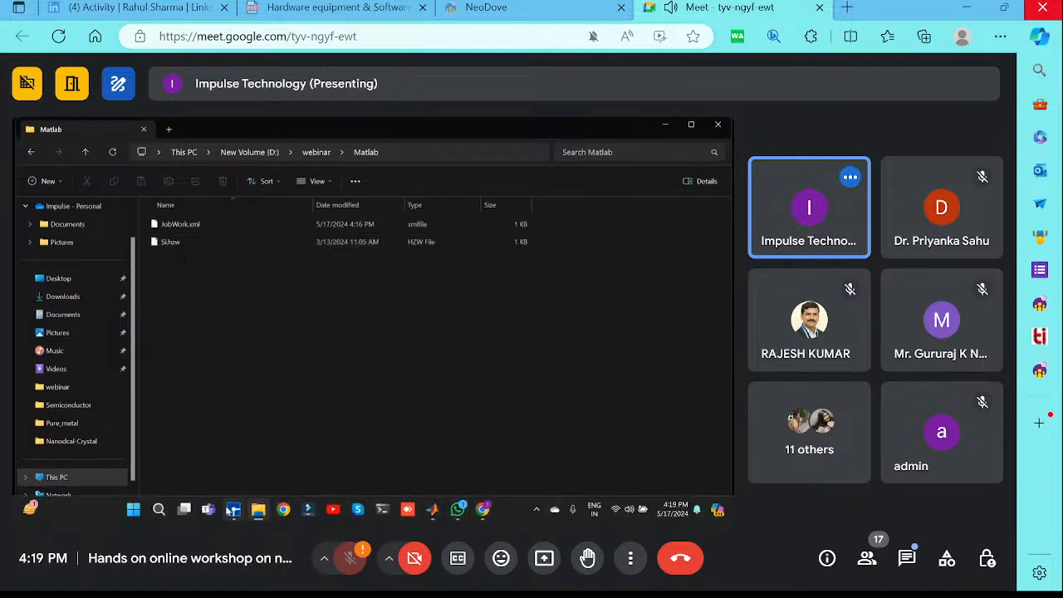
mouse_move(235, 511)
left_click(254, 440)
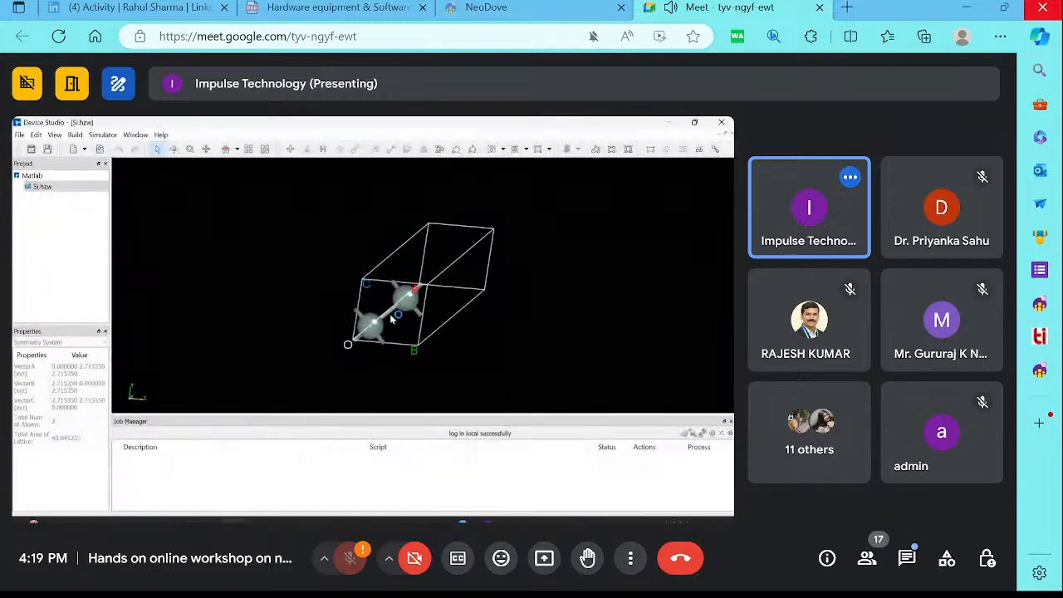
left_click(677, 127)
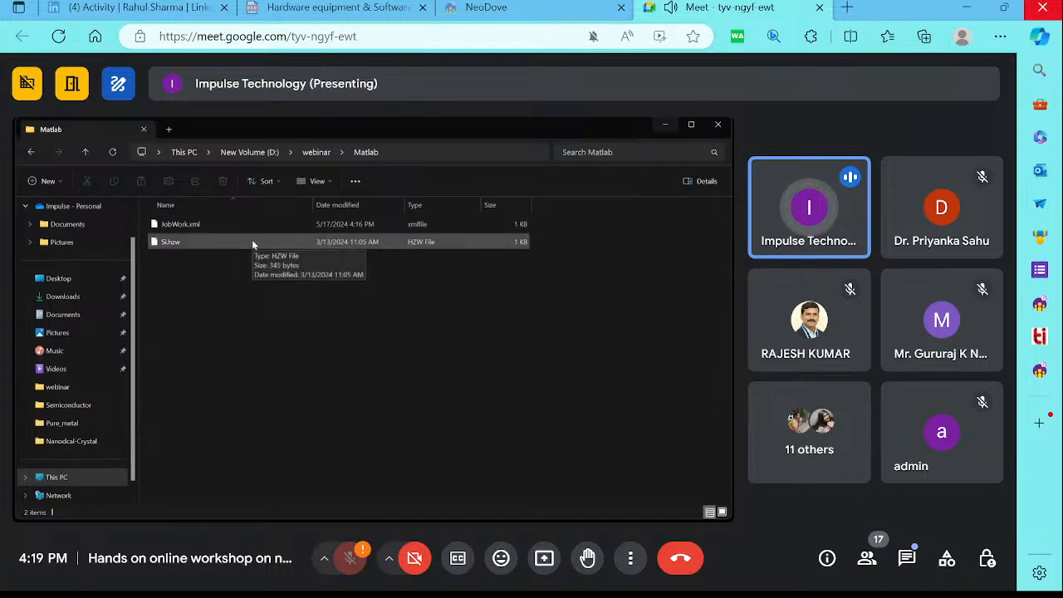
Open Si.hzw from the Matlab folder in Notepad and maximize its window
right_click(252, 244)
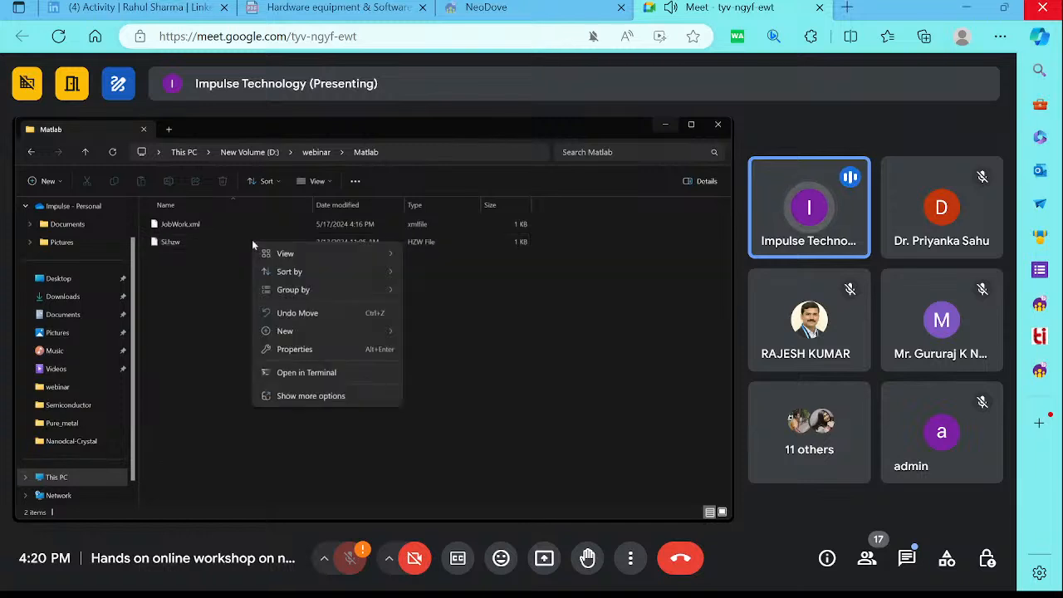
mouse_move(313, 330)
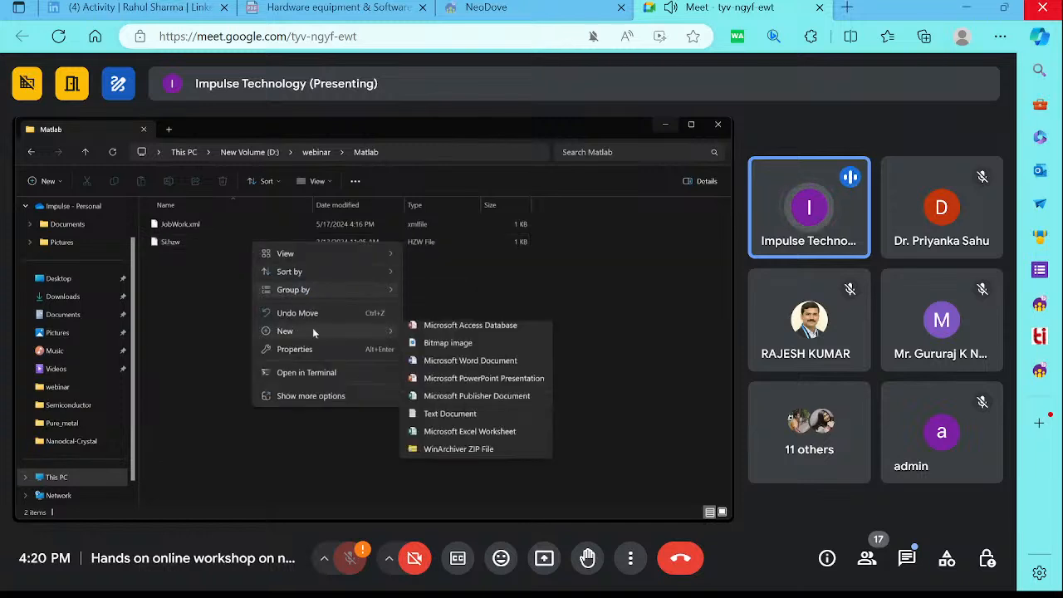
left_click(192, 244)
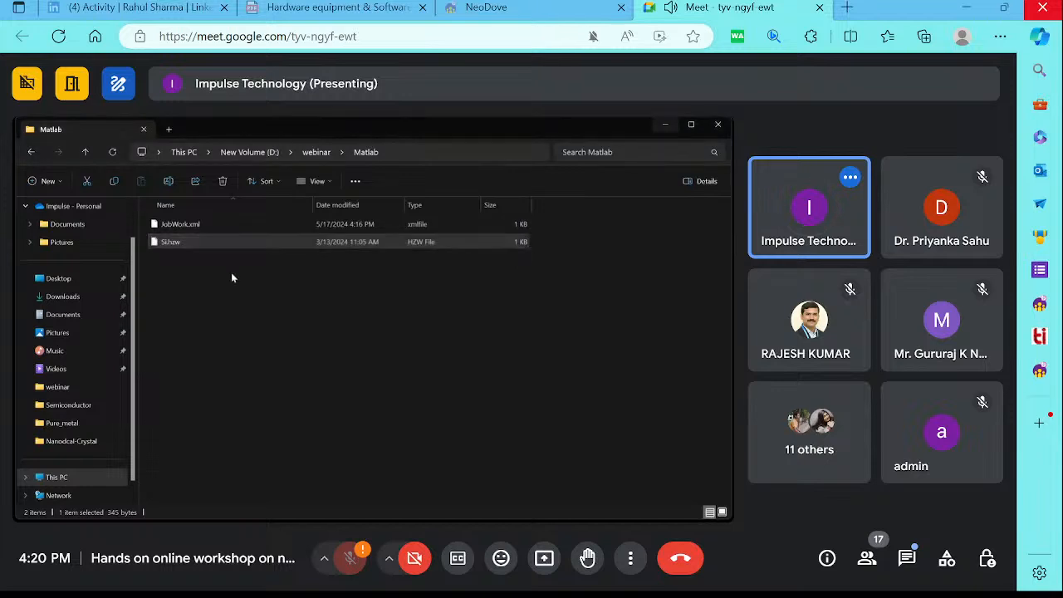
right_click(194, 245)
mouse_move(256, 289)
left_click(390, 291)
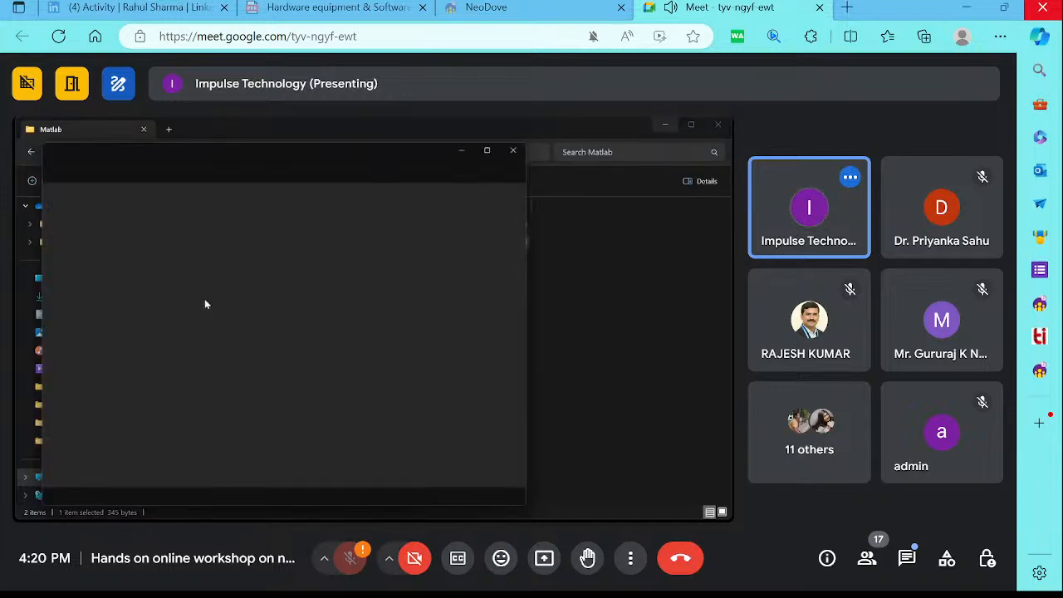
left_click(495, 146)
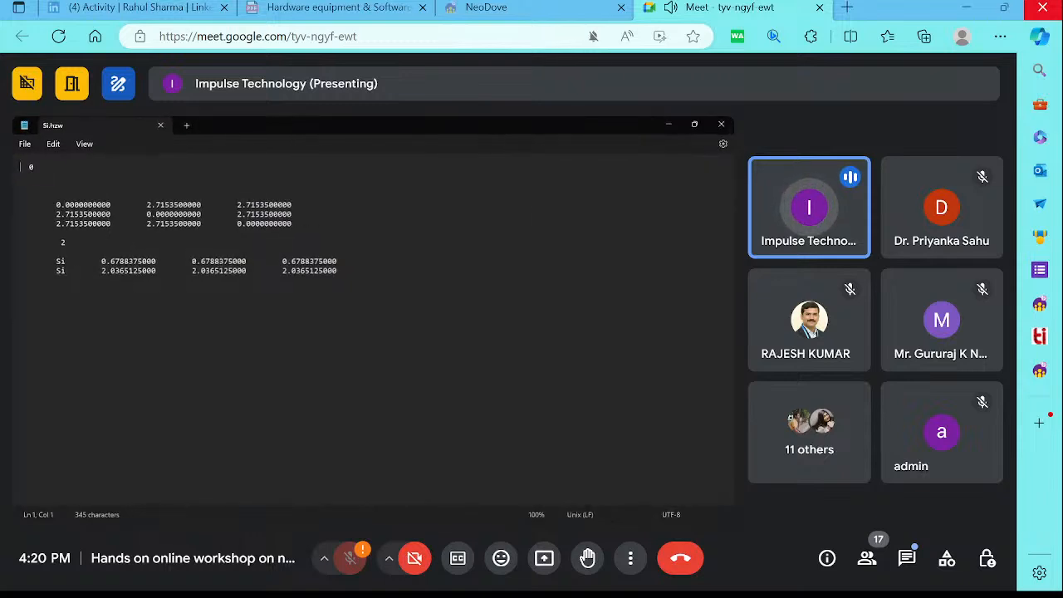
Examine the lattice vectors, atom count and silicon atom coordinates in the Si.hzw text, highlighting the whole content
left_click(34, 168)
left_click_drag(33, 168, 337, 264)
left_click(347, 305)
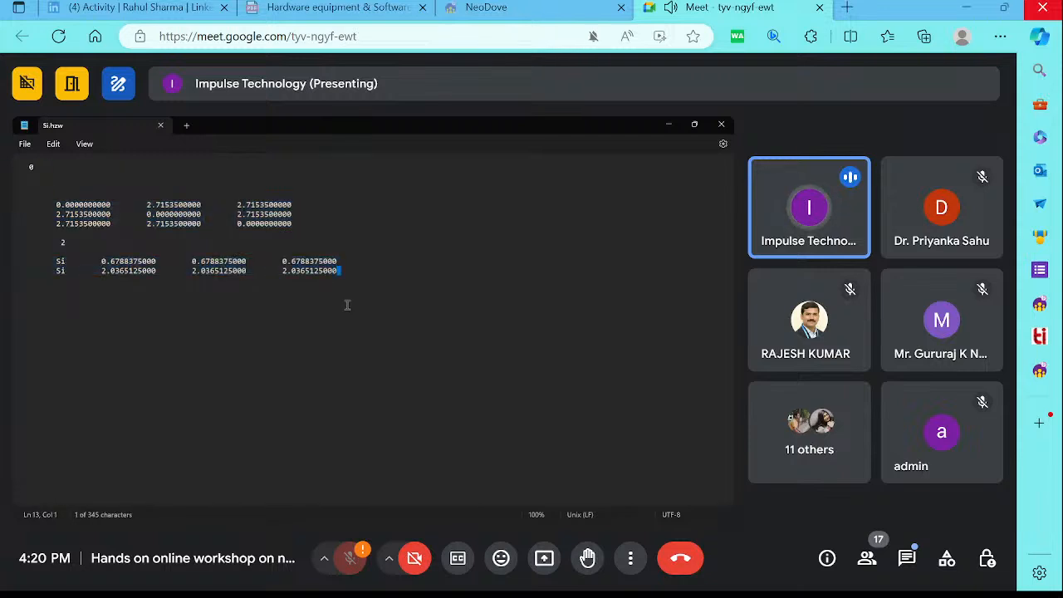
left_click_drag(334, 280, 28, 166)
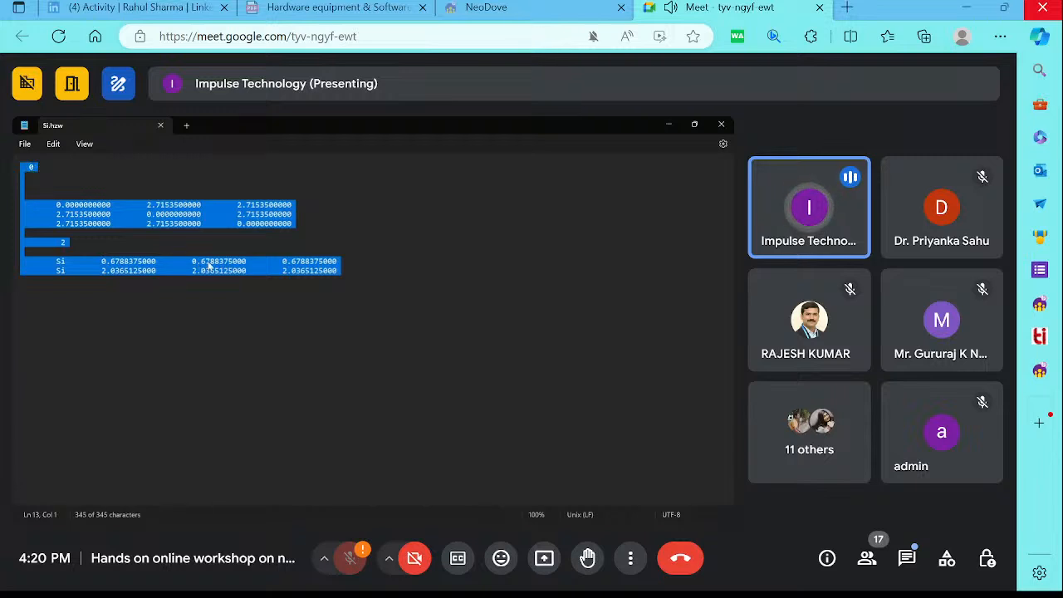
left_click_drag(338, 271, 30, 163)
double_click(329, 271)
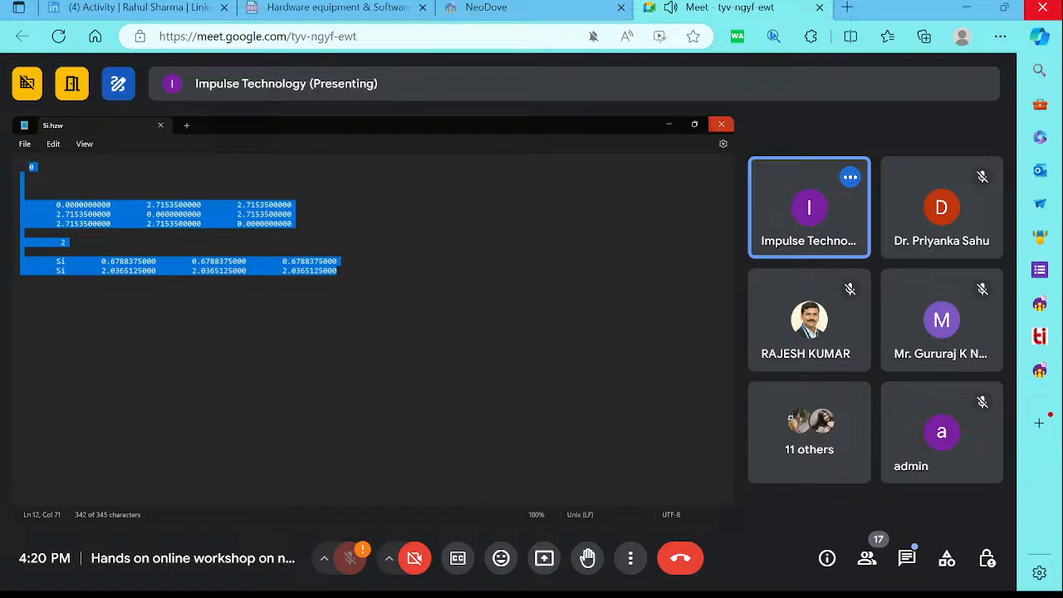
left_click(573, 249)
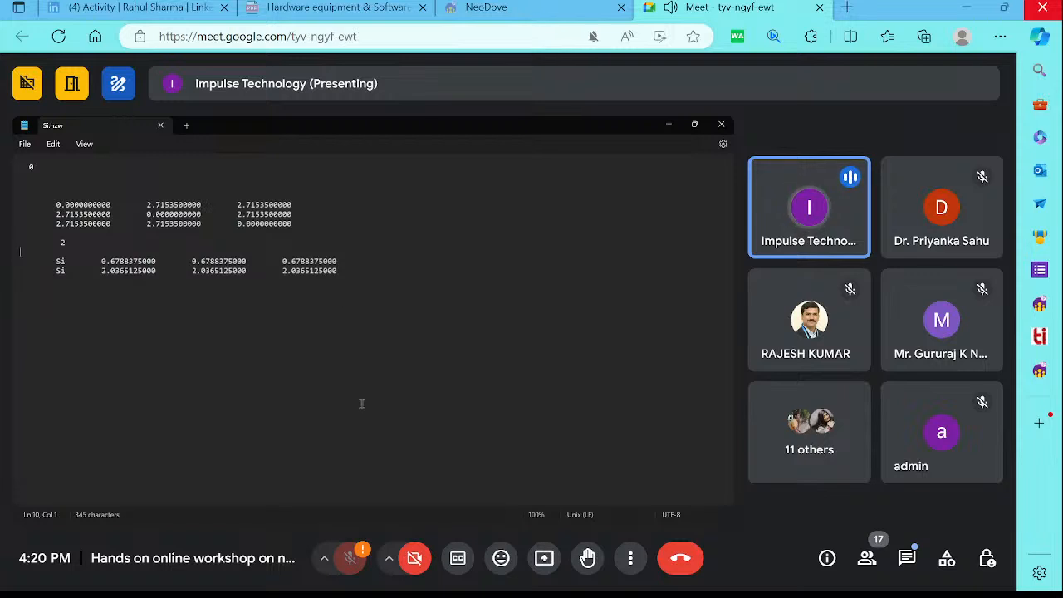
Switch to MATLAB and widen the Current Folder file list beside the calculation output
mouse_move(452, 516)
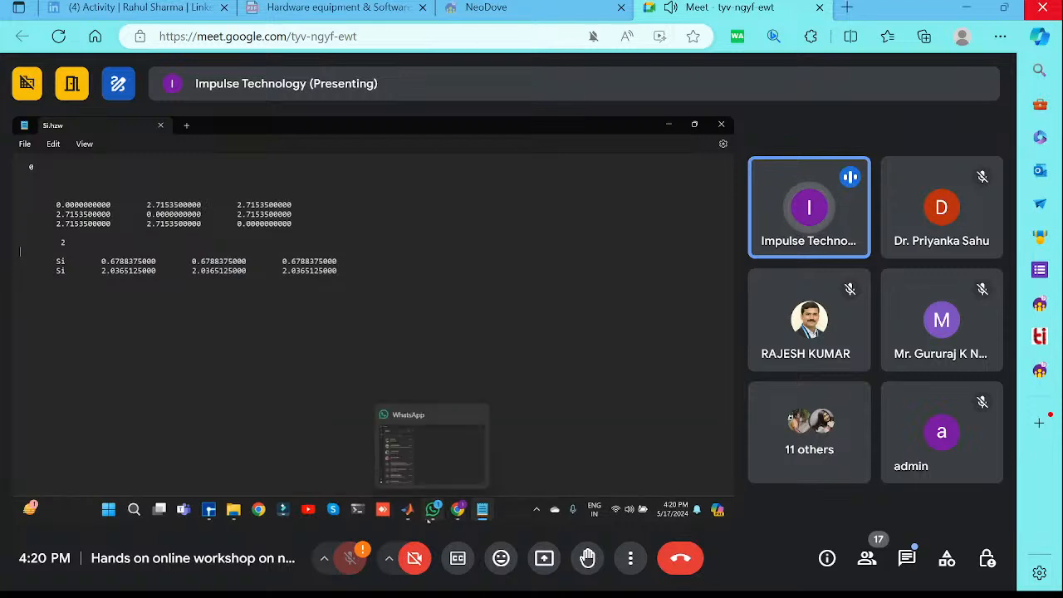
mouse_move(416, 518)
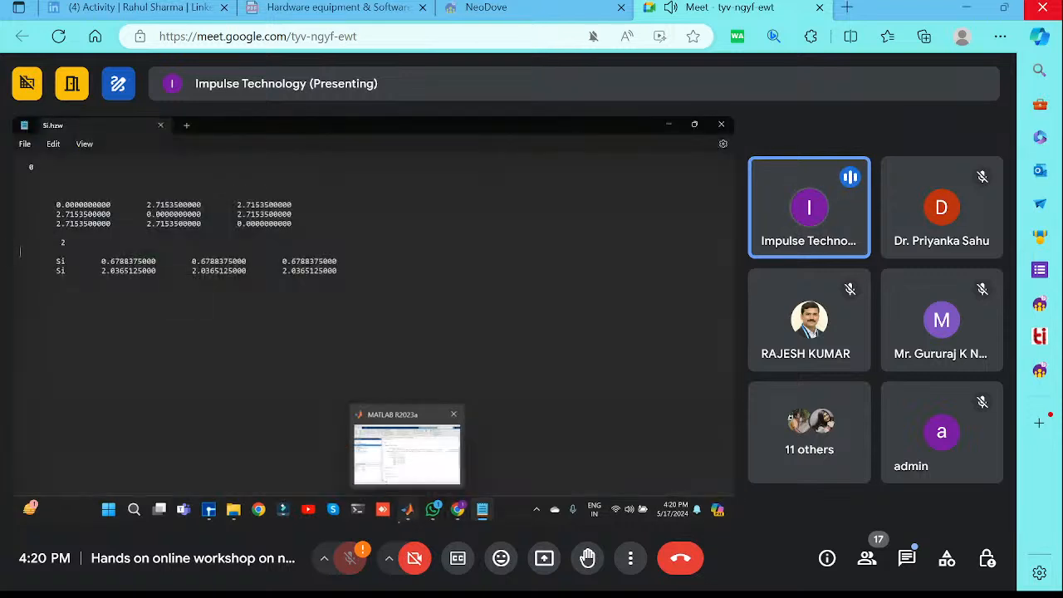
mouse_move(212, 515)
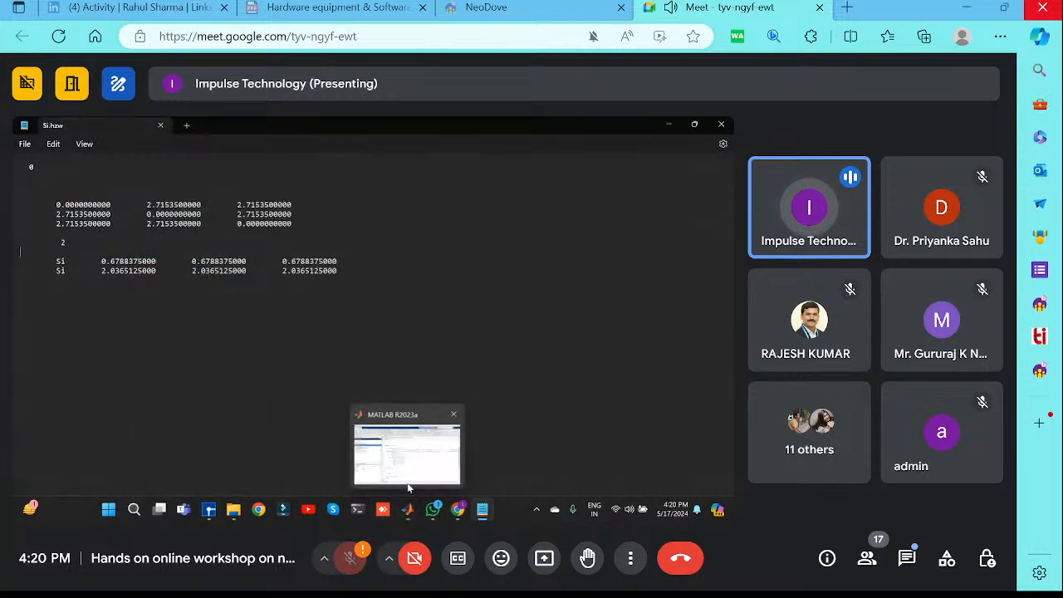
mouse_move(408, 481)
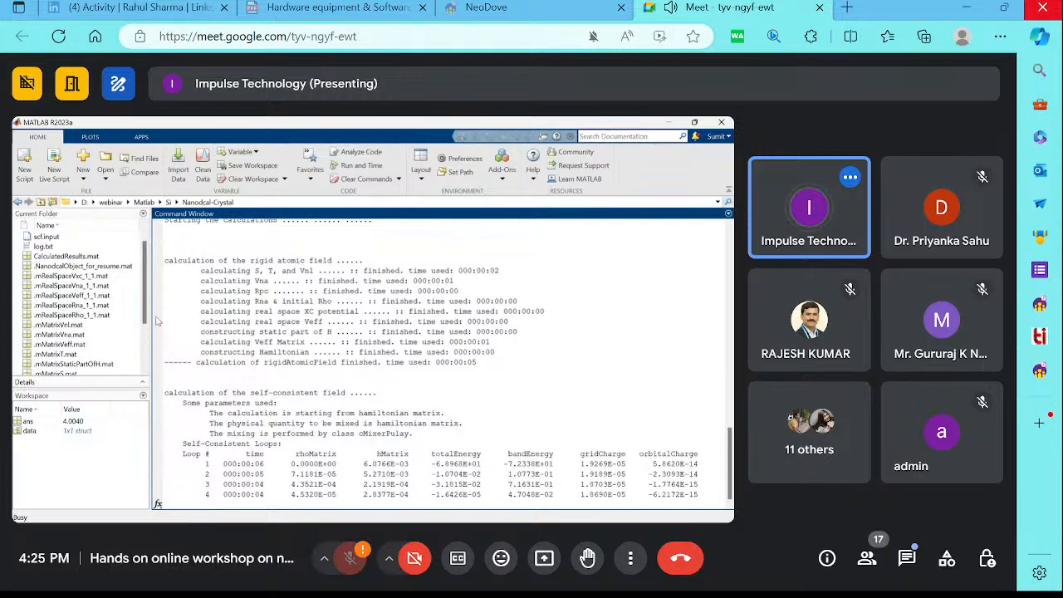
left_click_drag(148, 315, 172, 315)
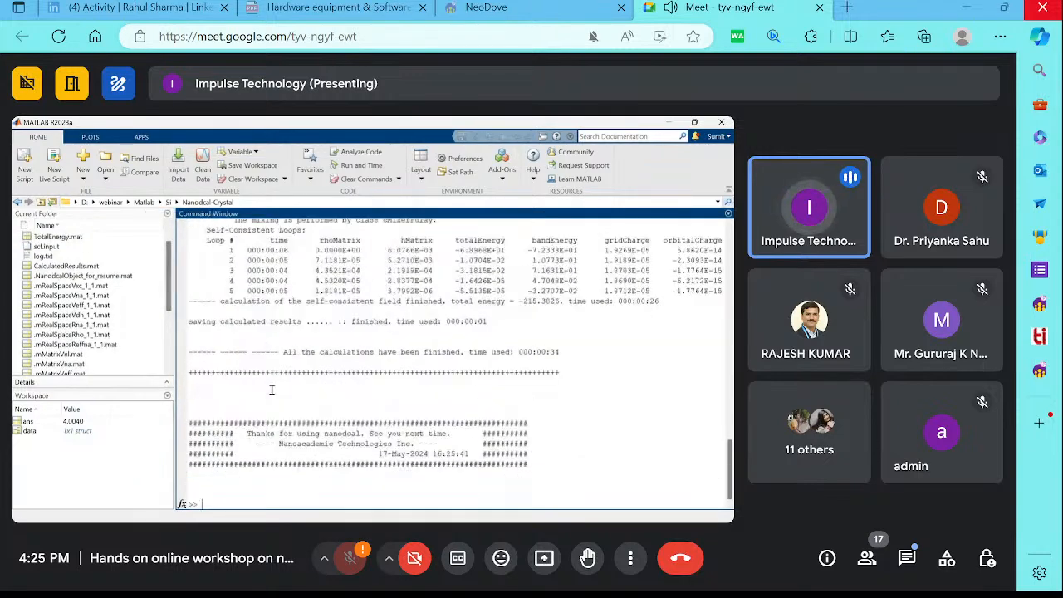
mouse_move(380, 518)
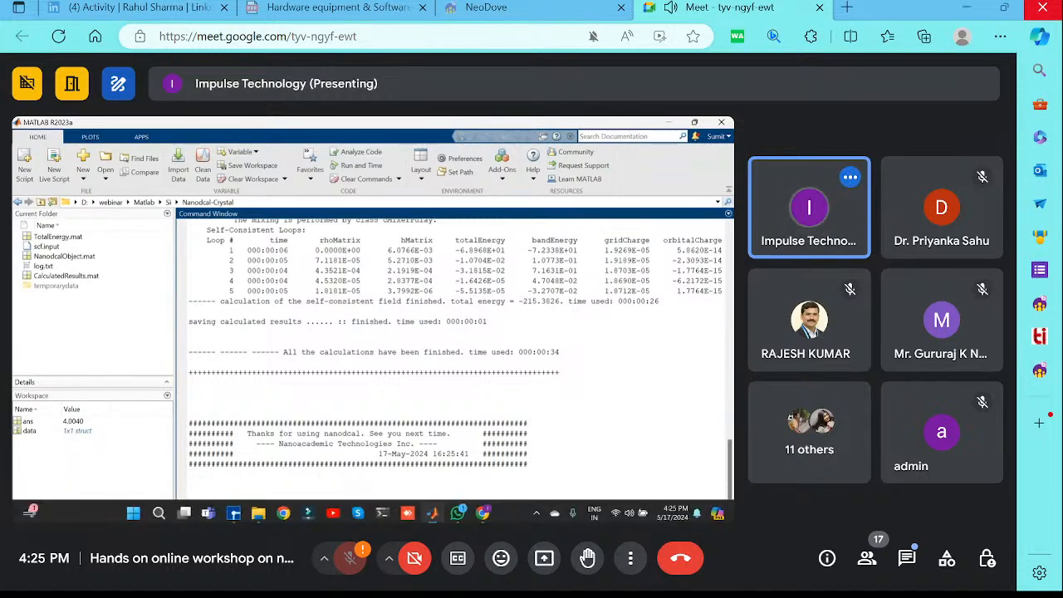
left_click(332, 510)
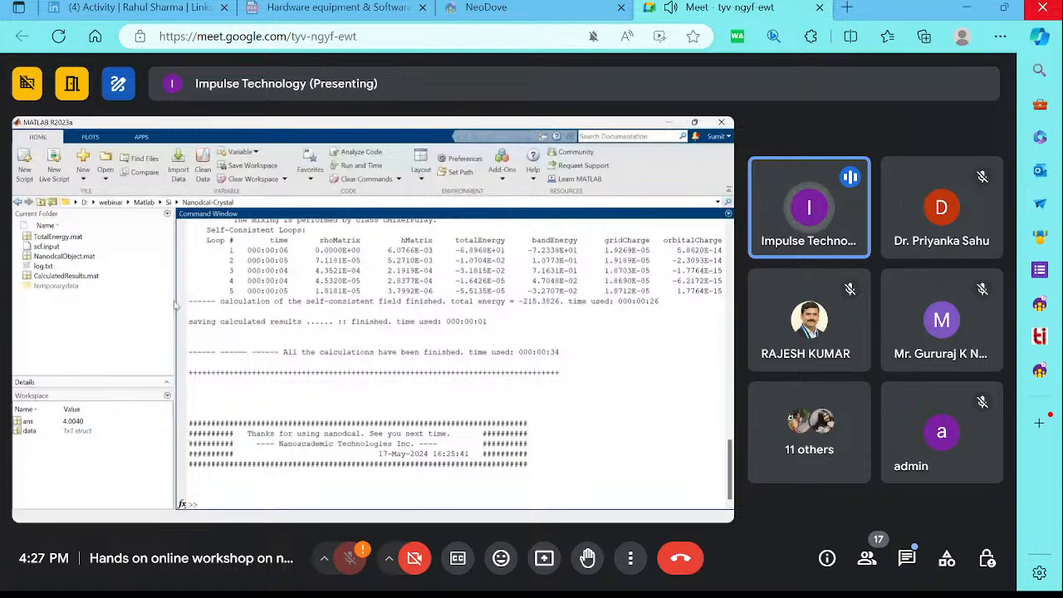
Narrow the Current Folder file list and review the rigid atomic field and self-consistent loop output of the Nanodcal calculation
left_click_drag(175, 301, 154, 302)
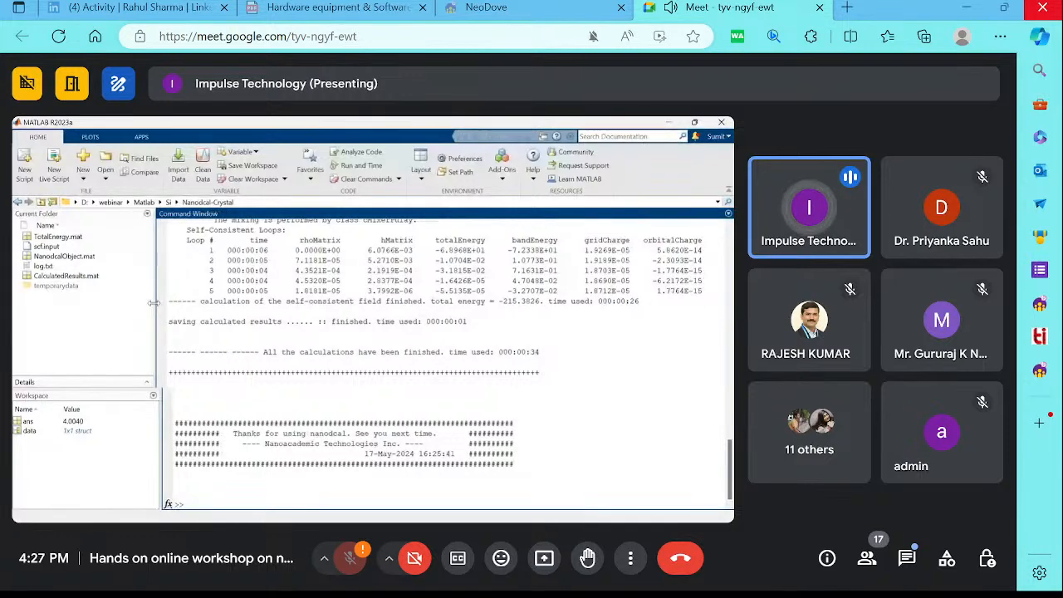
scroll(166, 305, "up", 1)
scroll(176, 309, "up", 3)
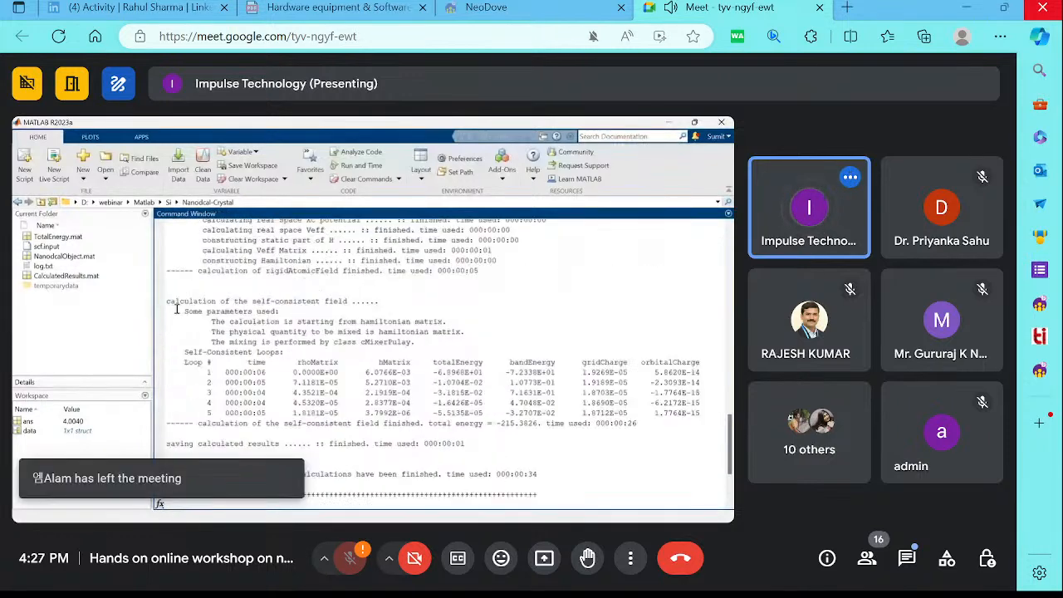
scroll(176, 309, "up", 2)
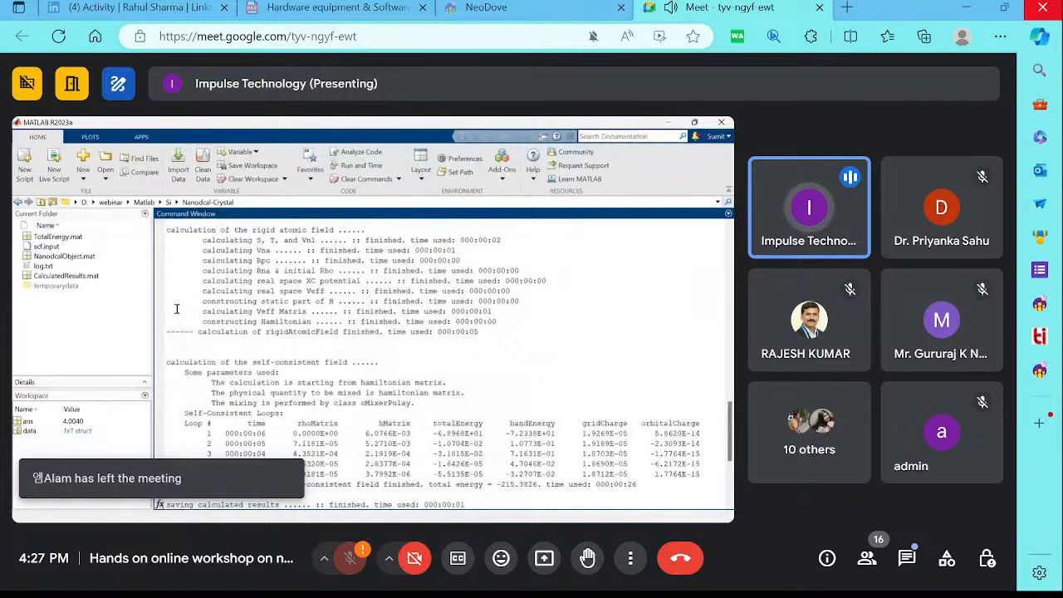
scroll(176, 309, "down", 1)
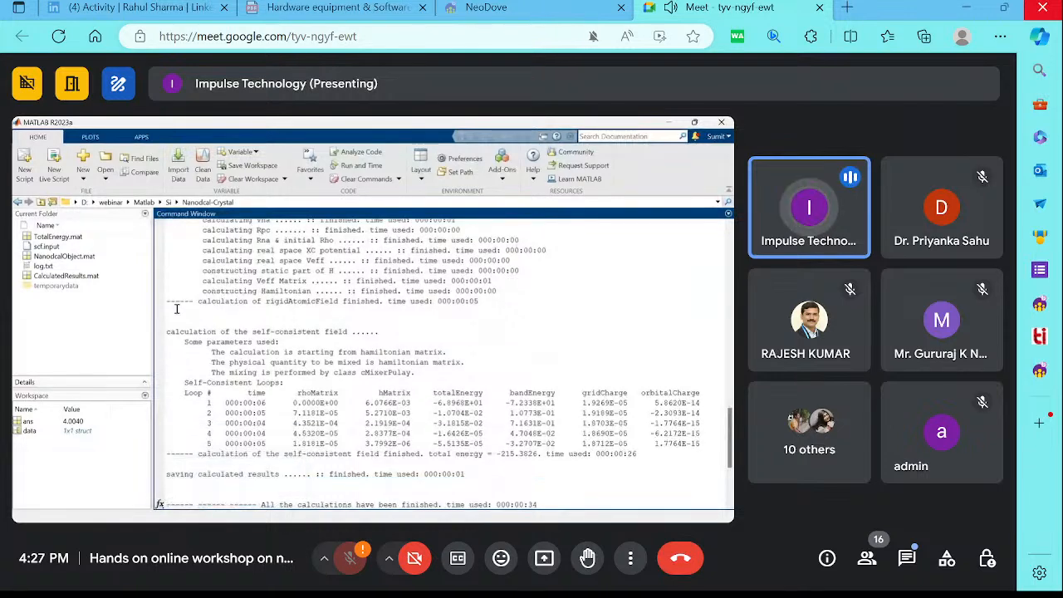
scroll(304, 378, "down", 2)
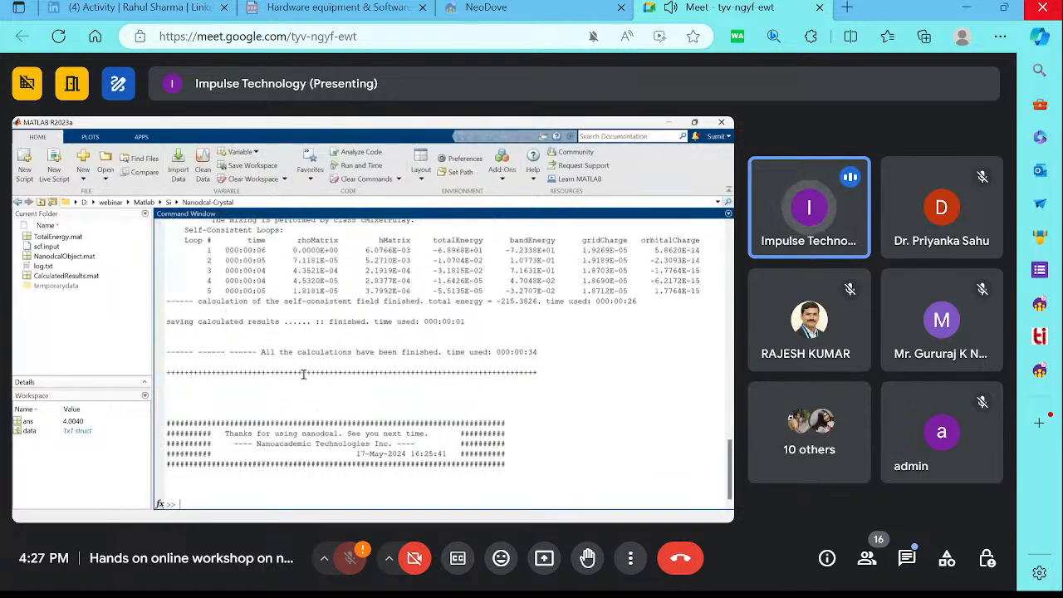
scroll(304, 375, "up", 5)
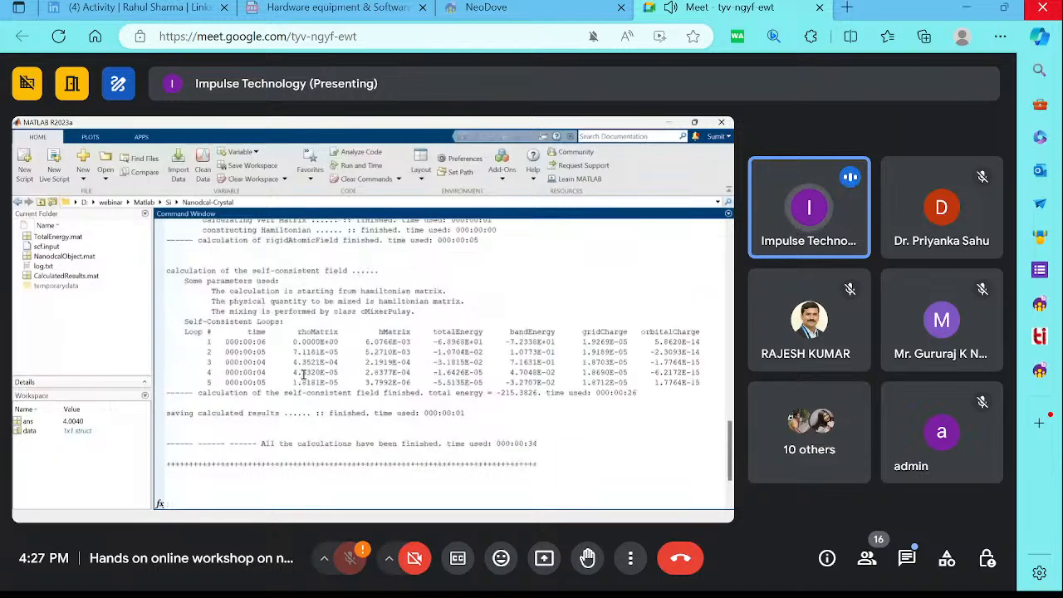
scroll(303, 375, "down", 5)
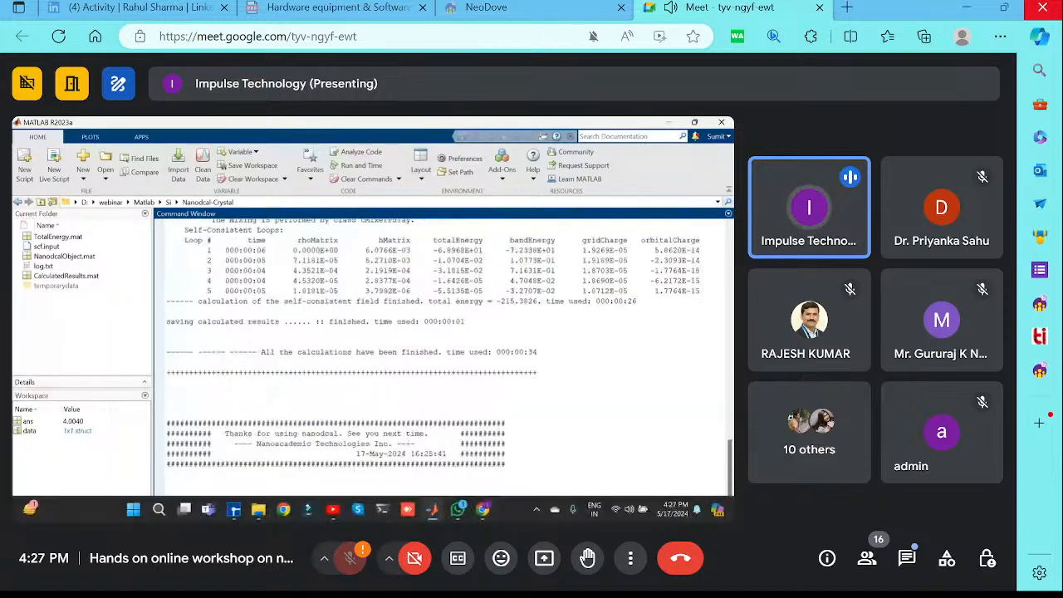
Switch to Device Studio, reset the silicon crystal view, inspect its atoms, and expand Nanodcal-Crystal to check the options for scf.input
mouse_move(236, 509)
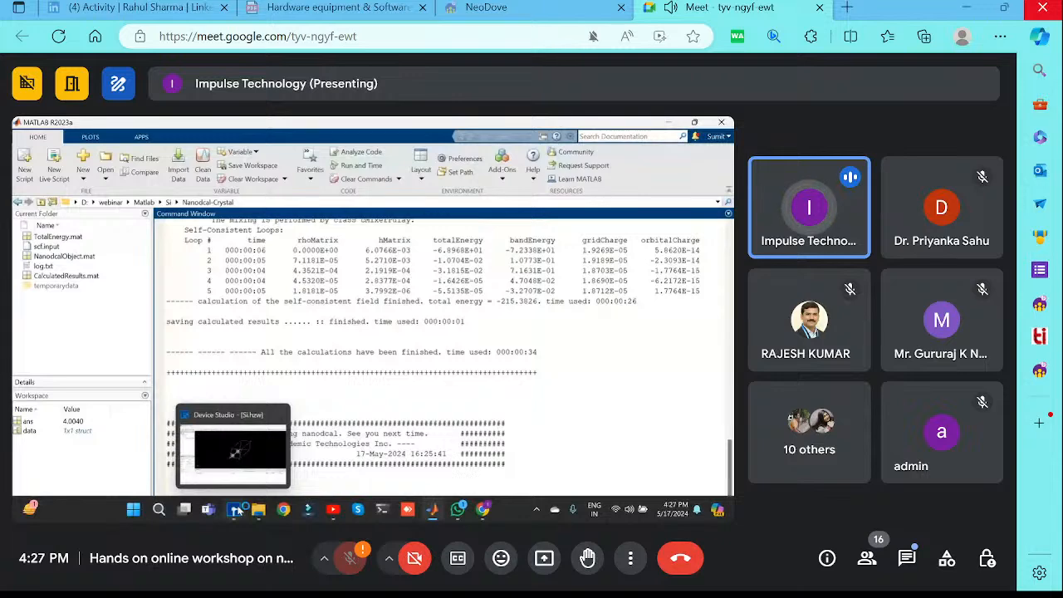
left_click(236, 509)
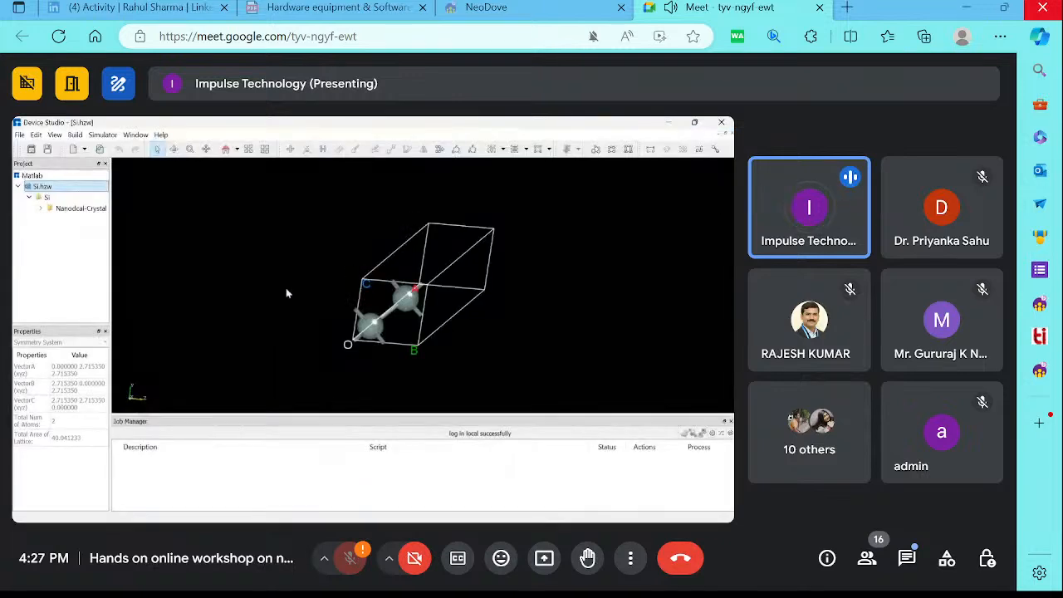
left_click(225, 149)
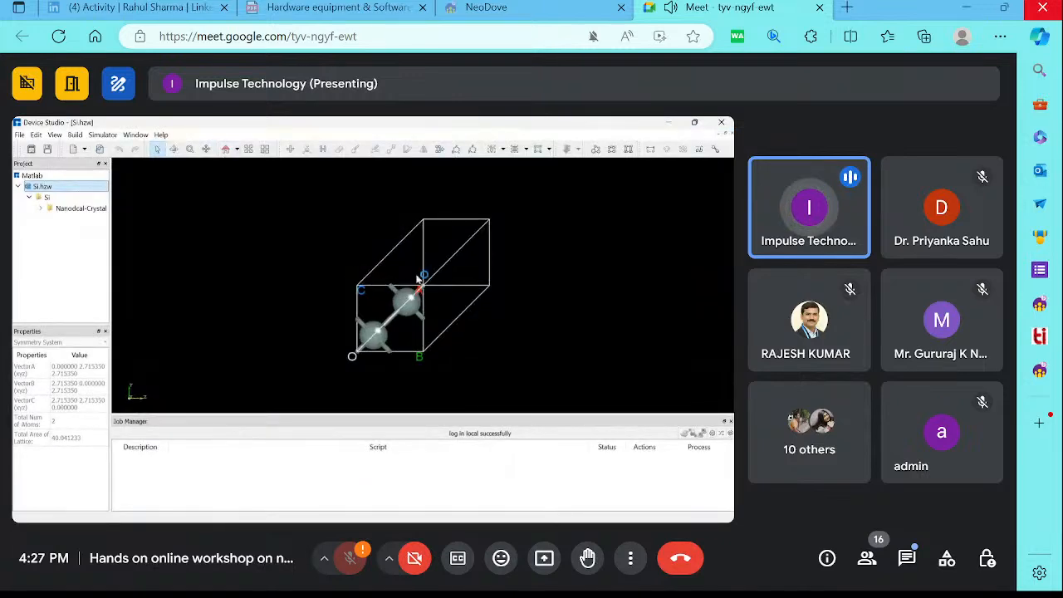
left_click_drag(335, 243, 467, 379)
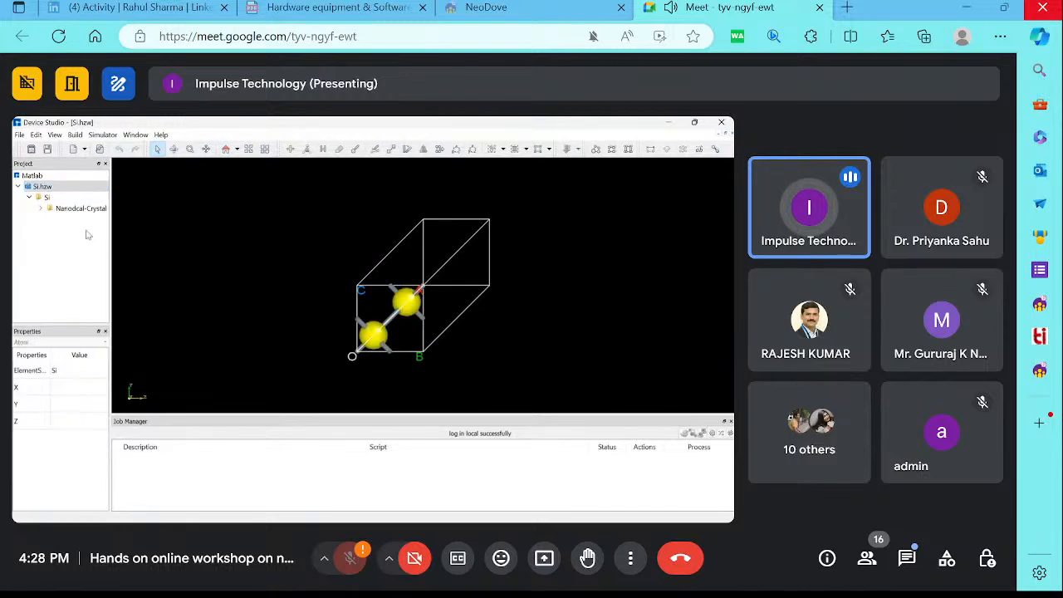
left_click(39, 208)
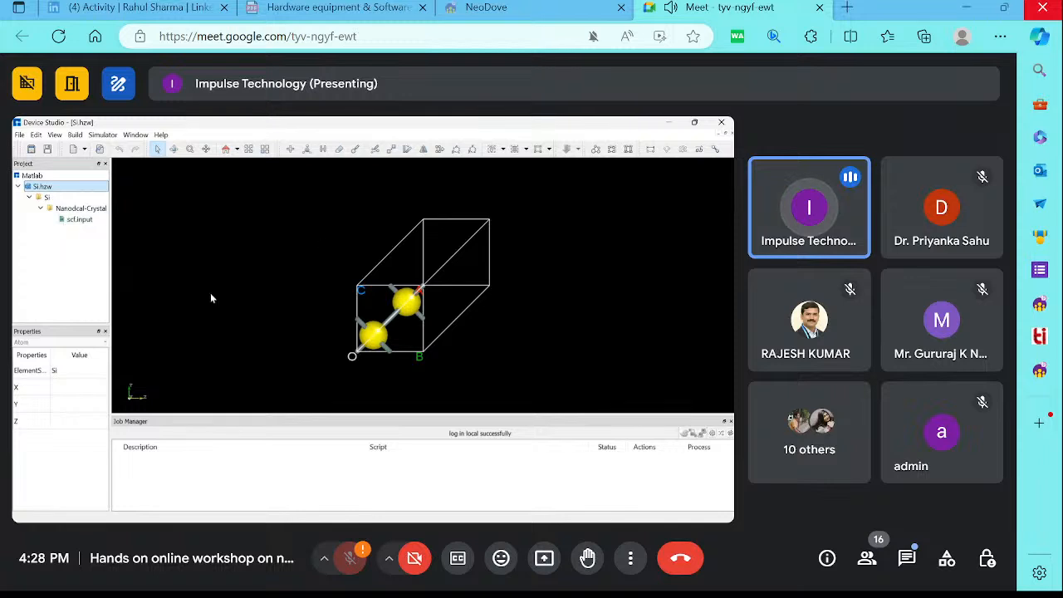
left_click(301, 325)
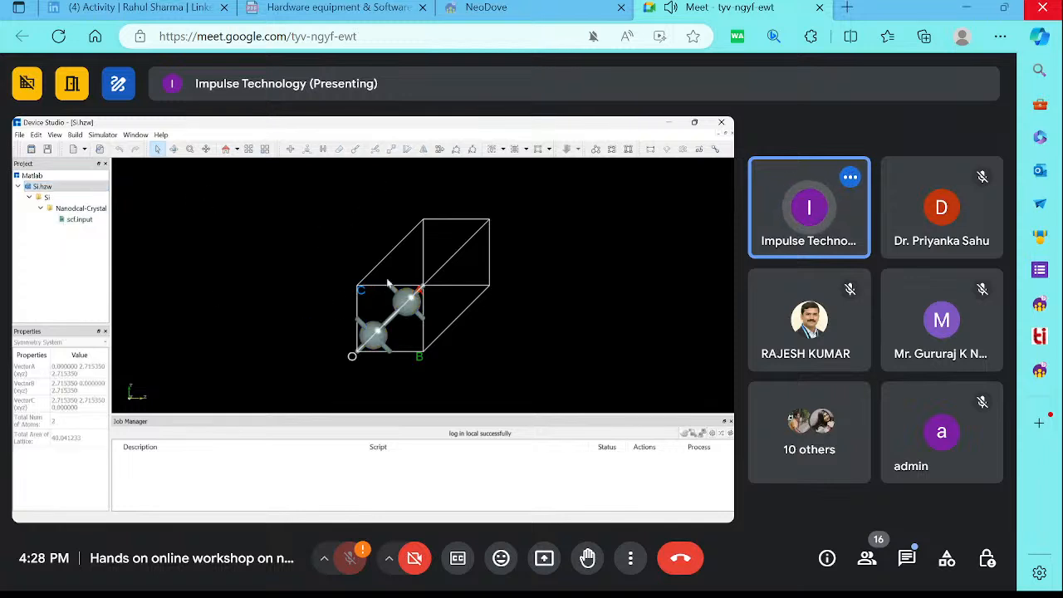
right_click(94, 221)
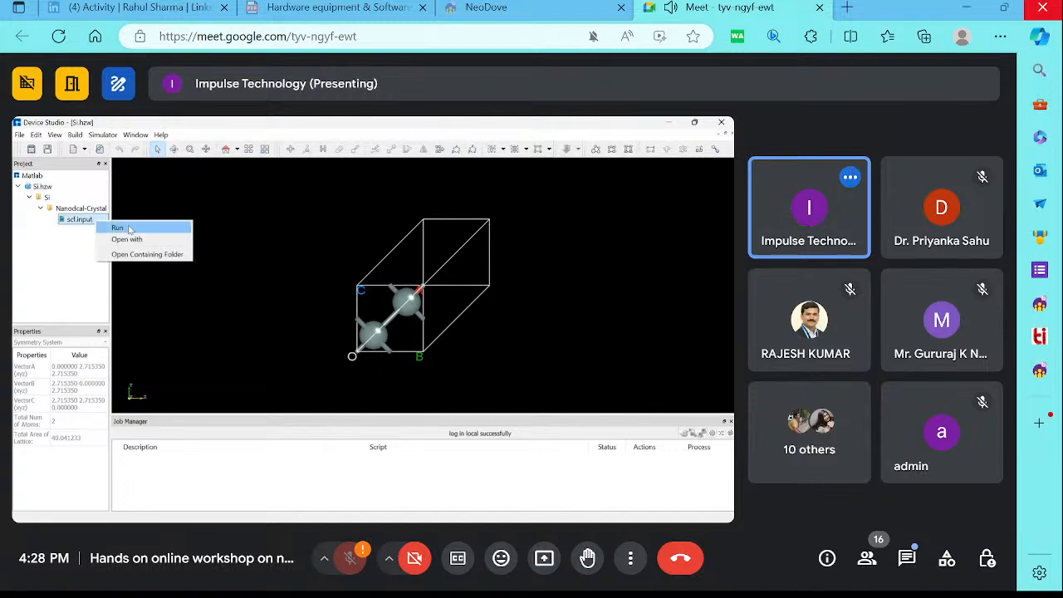
left_click(316, 254)
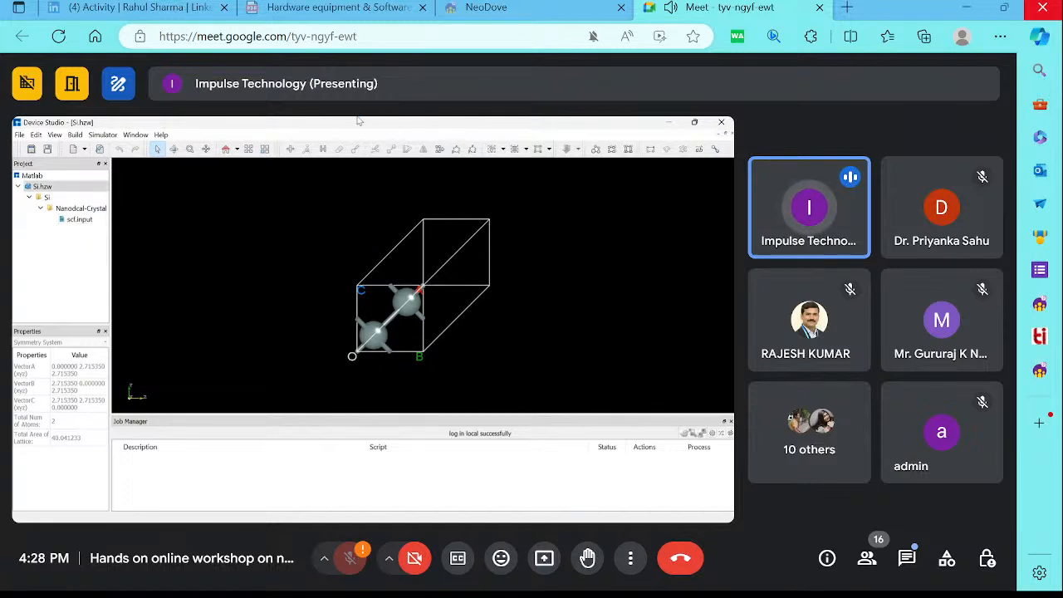
Minimize Device Studio to look at the calculation output in MATLAB and return to Device Studio
double_click(672, 121)
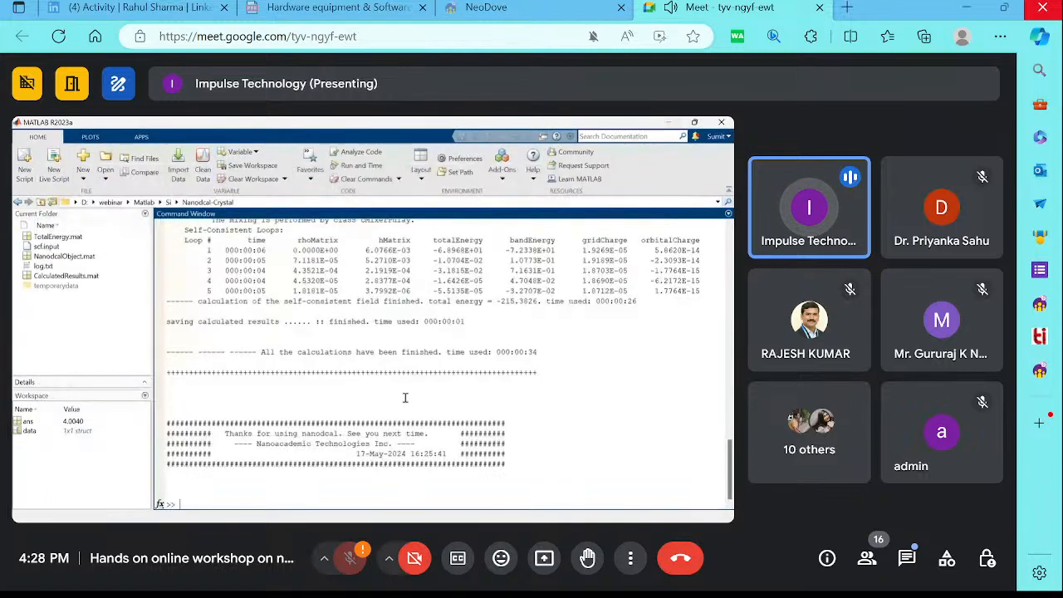
mouse_move(438, 514)
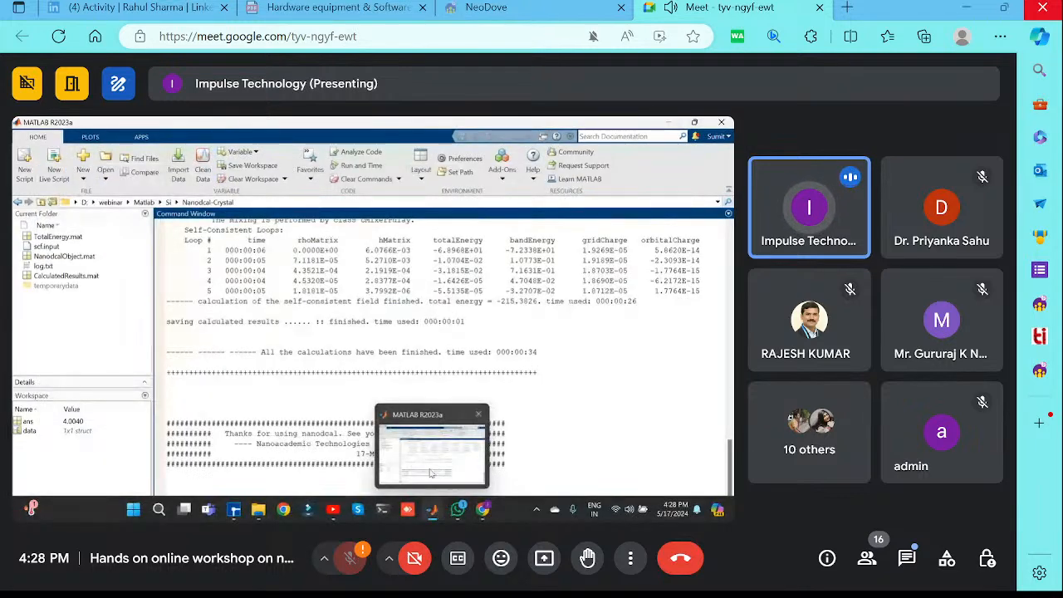
left_click(430, 469)
mouse_move(308, 506)
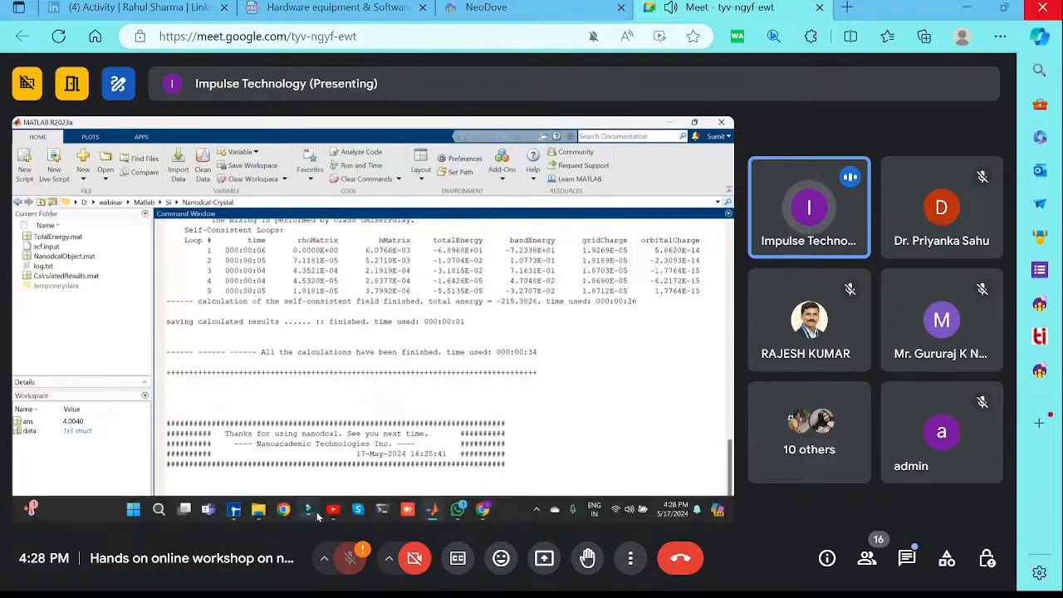
left_click(237, 508)
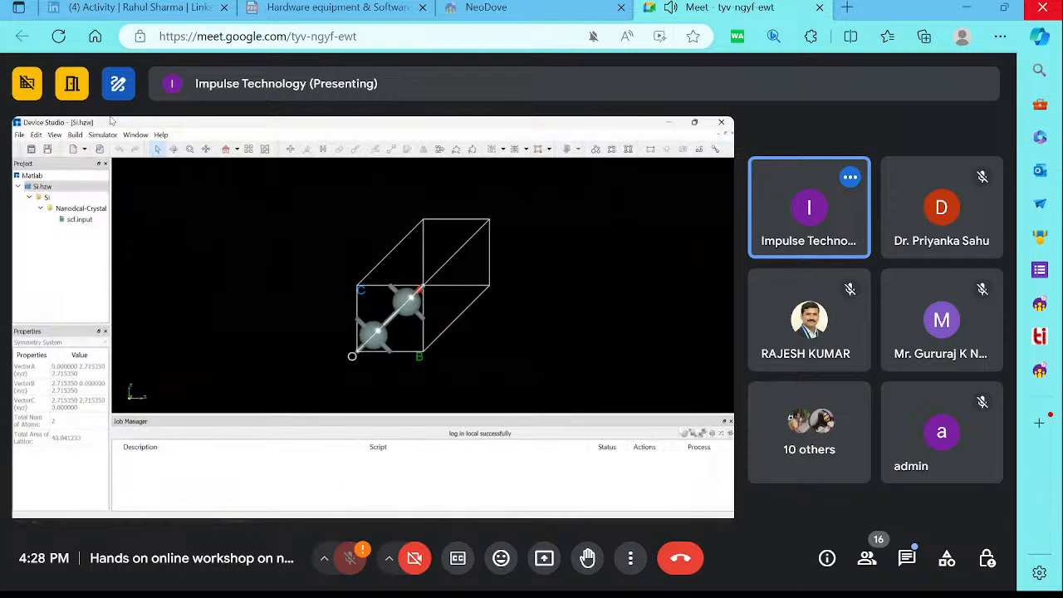
Generate the Nanodcal BandStructure analysis input file for the silicon crystal and widen the project tree
left_click(108, 136)
mouse_move(116, 148)
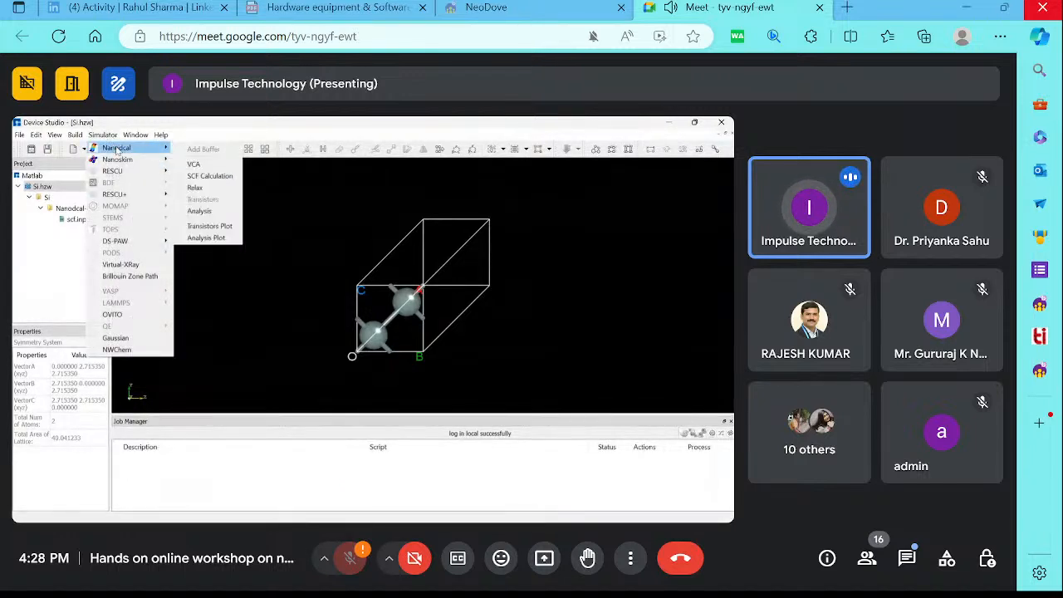
left_click(209, 212)
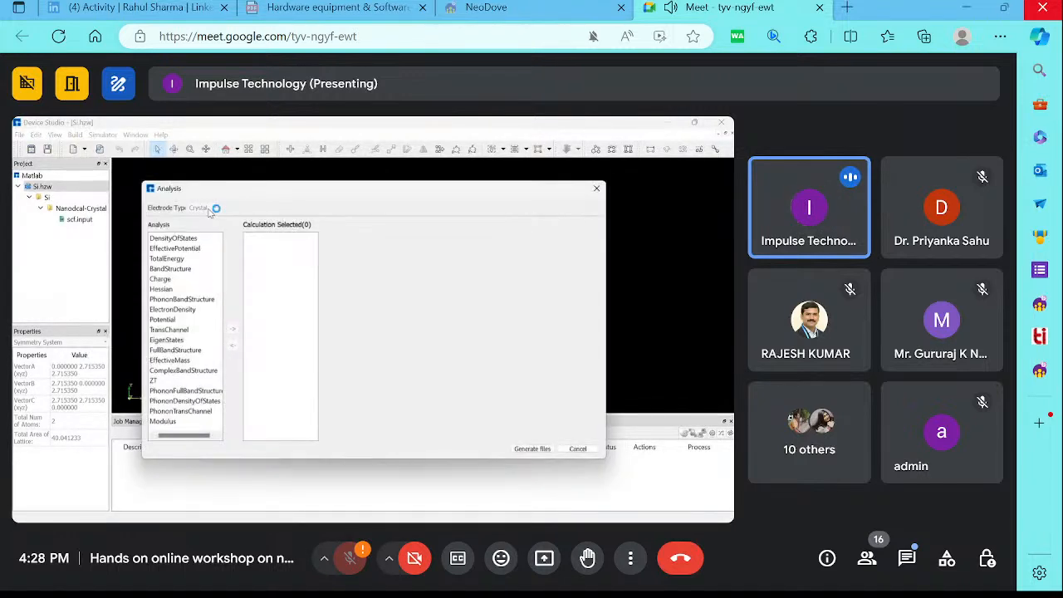
double_click(188, 270)
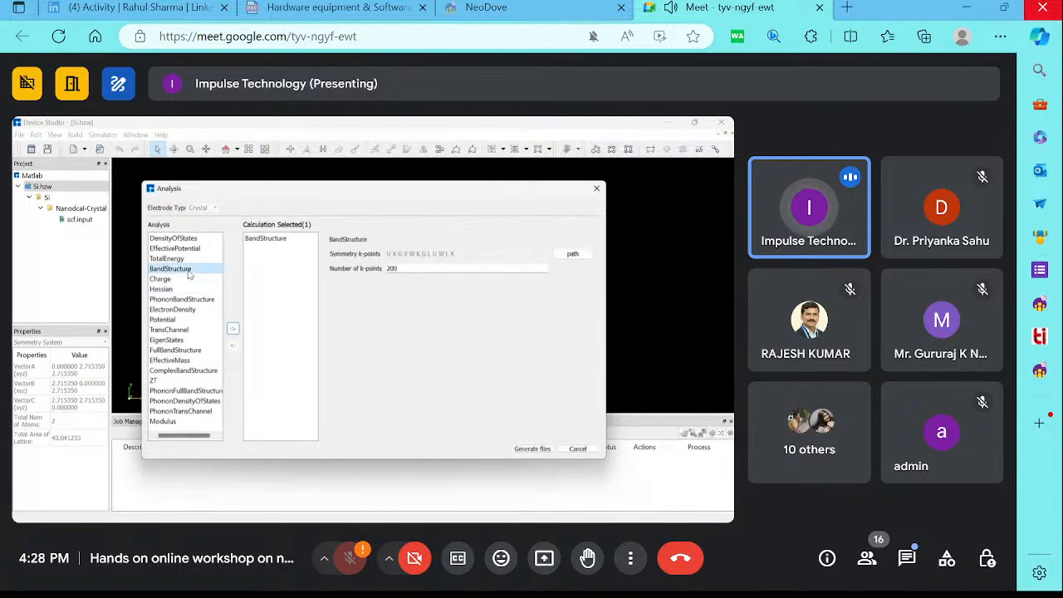
left_click(525, 450)
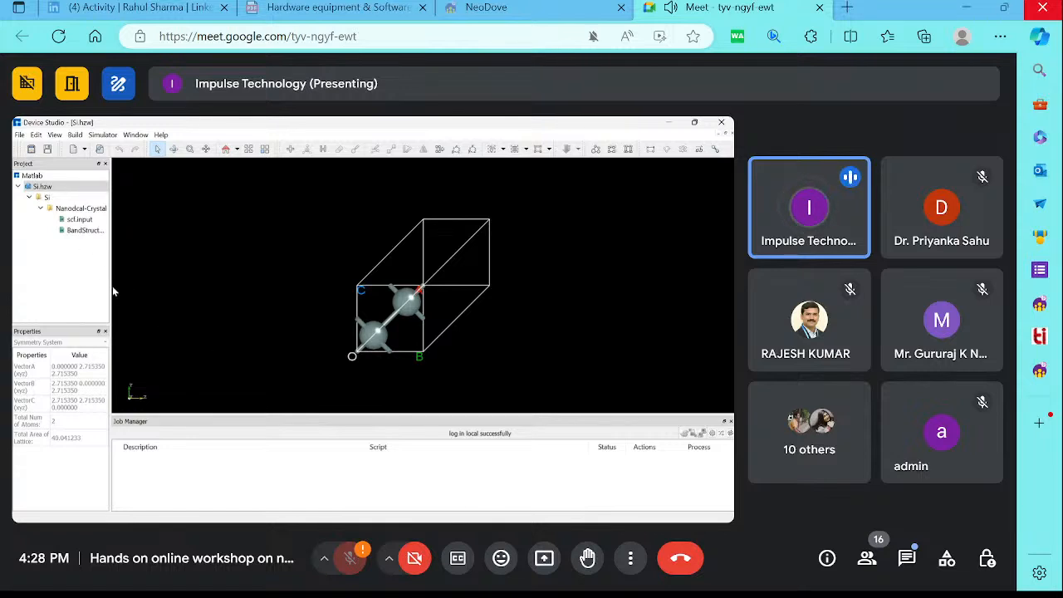
left_click_drag(112, 288, 166, 306)
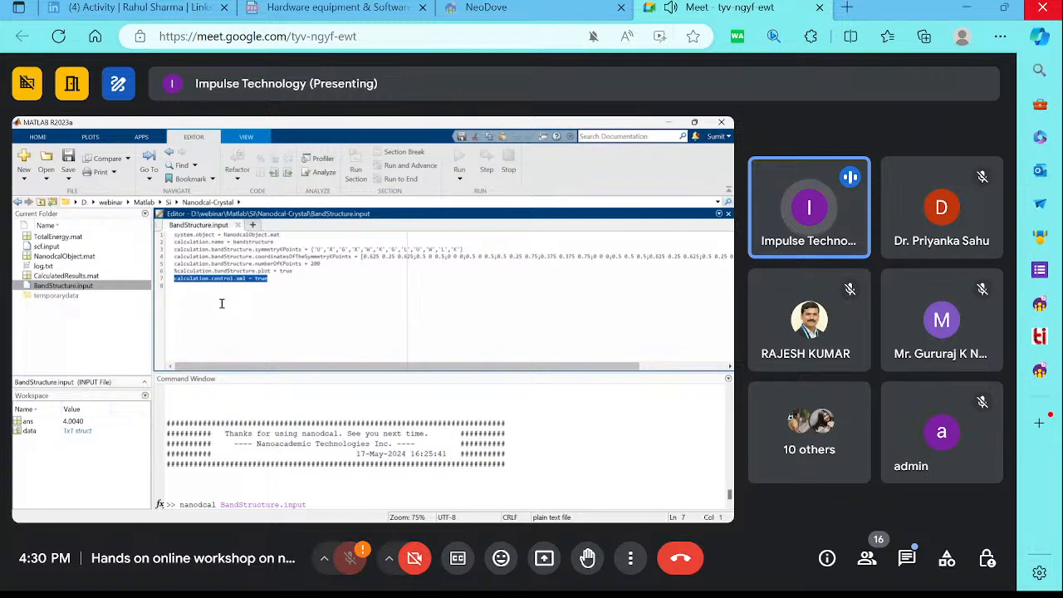
In BandStructure.input, uncomment the calculation.bandStructure.plot line, comment out the calculation.control.xml line with %, and save the file
left_click(178, 272)
key("BackSpace")
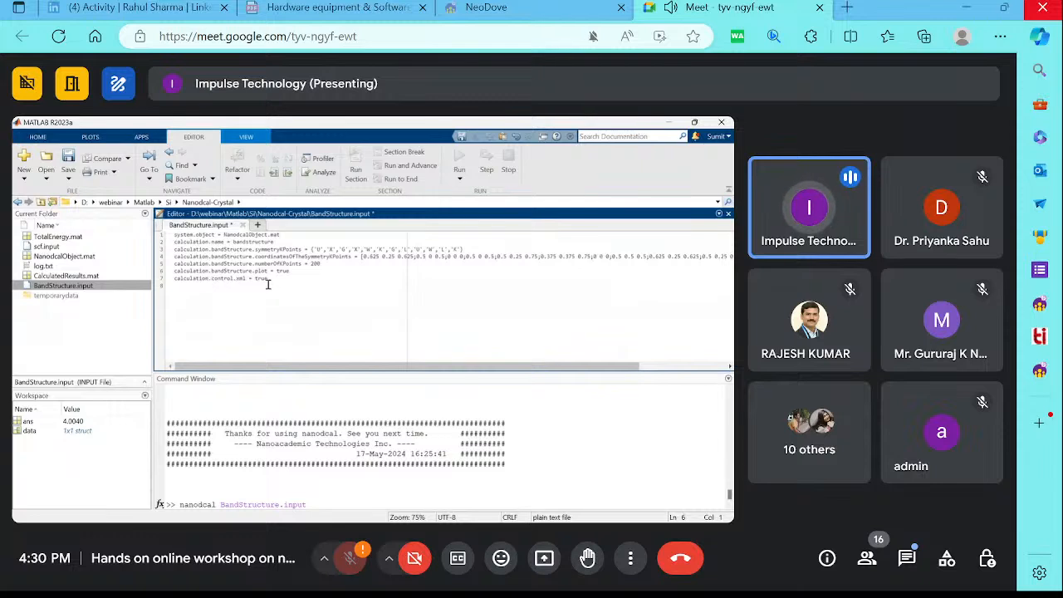
left_click(176, 280)
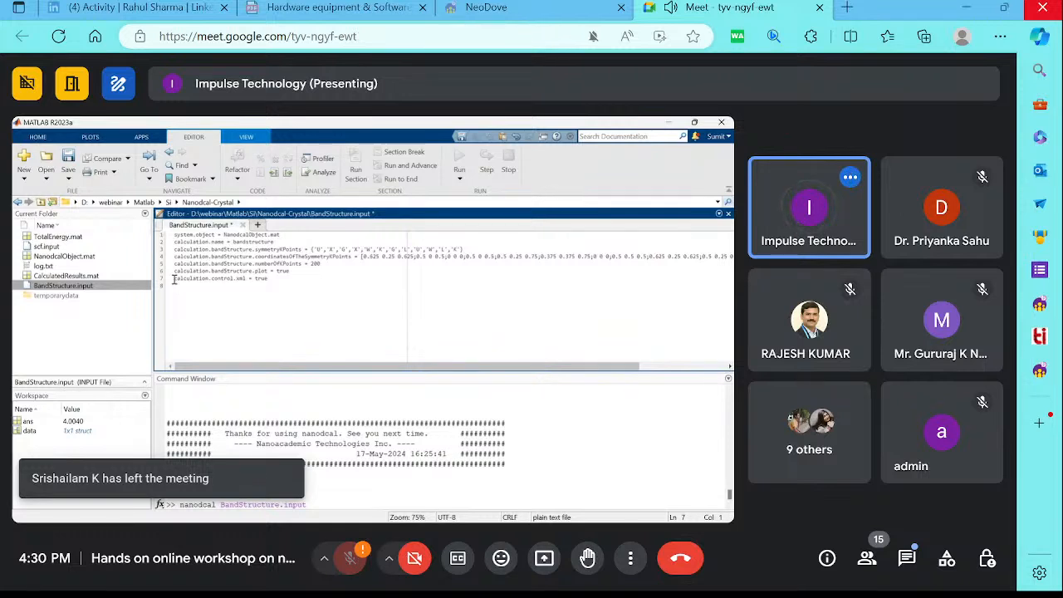
type("%")
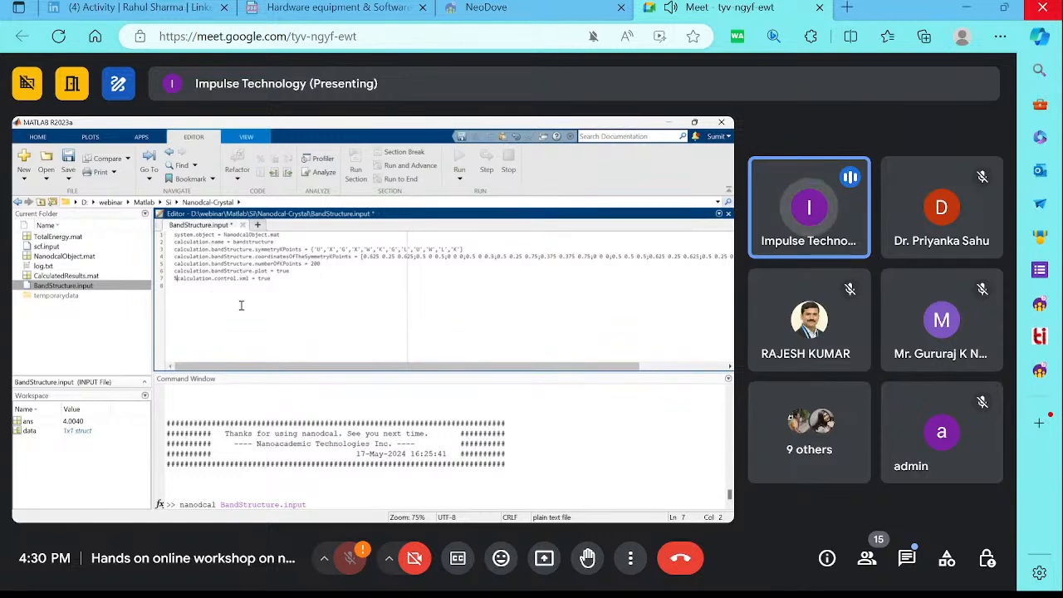
key("ctrl+s")
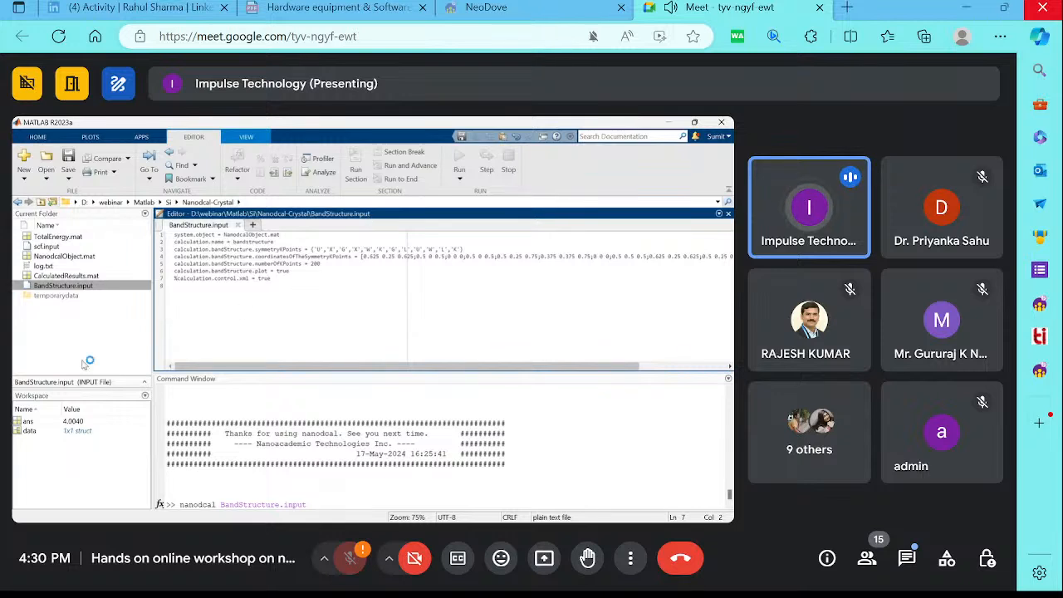
Enlarge the Command Window and run nanodcal BandStructure.input to calculate the band structure
left_click_drag(257, 370, 283, 324)
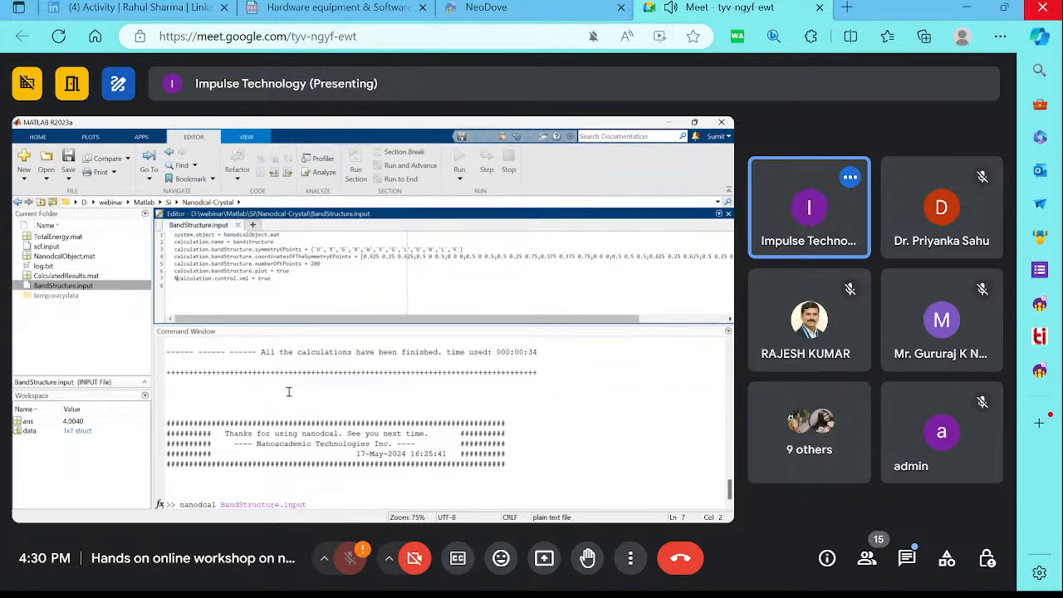
left_click(314, 501)
key("Return")
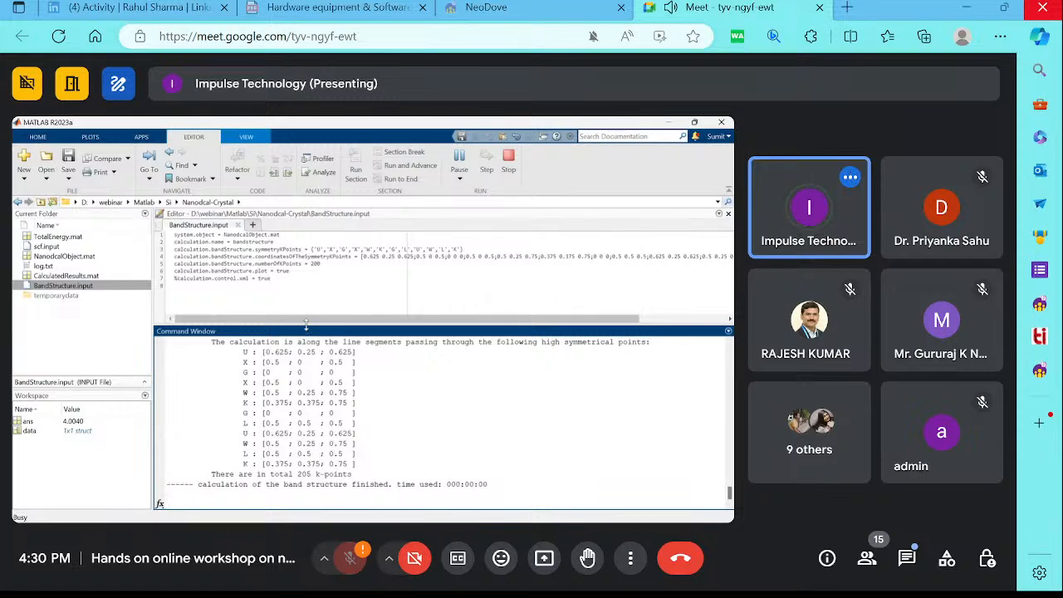
left_click_drag(307, 329, 322, 246)
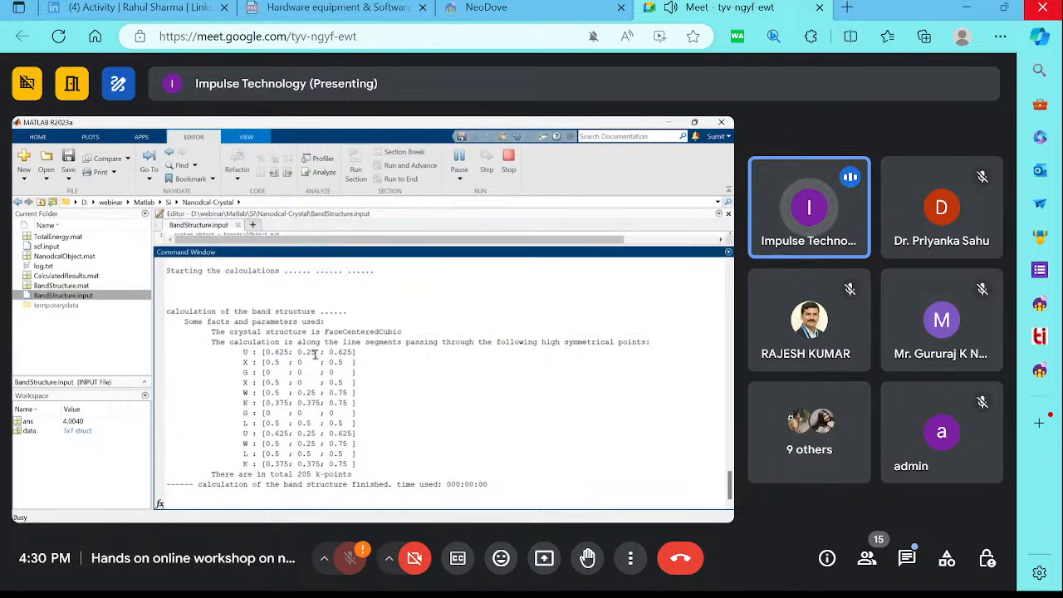
scroll(314, 353, "up", 3)
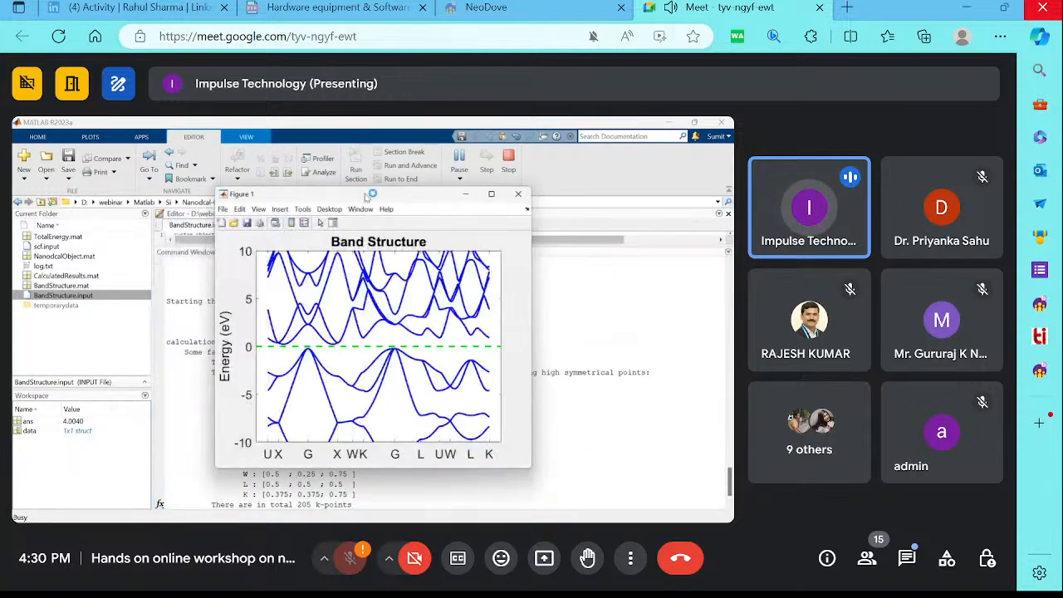
Widen the Band Structure figure, move it aside, and review the system and parameter summary in the calculation output
left_click_drag(366, 196, 402, 201)
left_click_drag(253, 192, 213, 194)
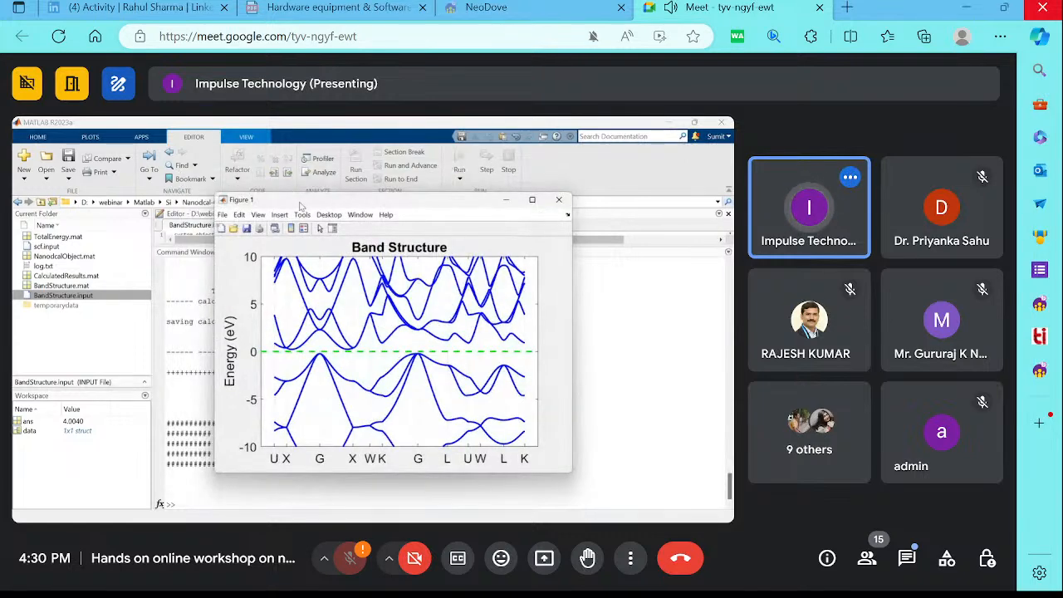
left_click_drag(300, 204, 494, 286)
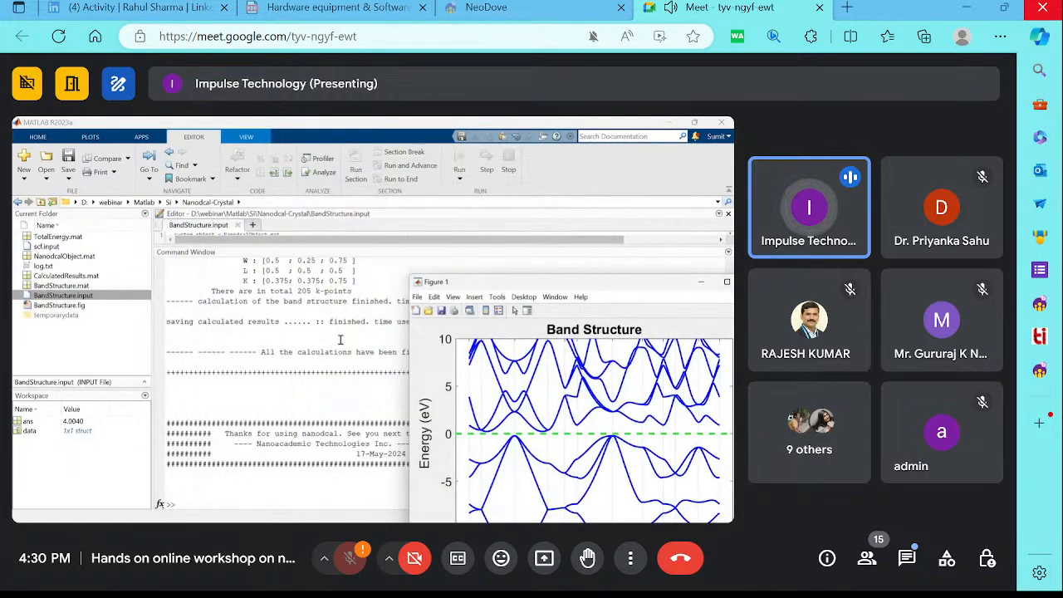
scroll(339, 340, "up", 10)
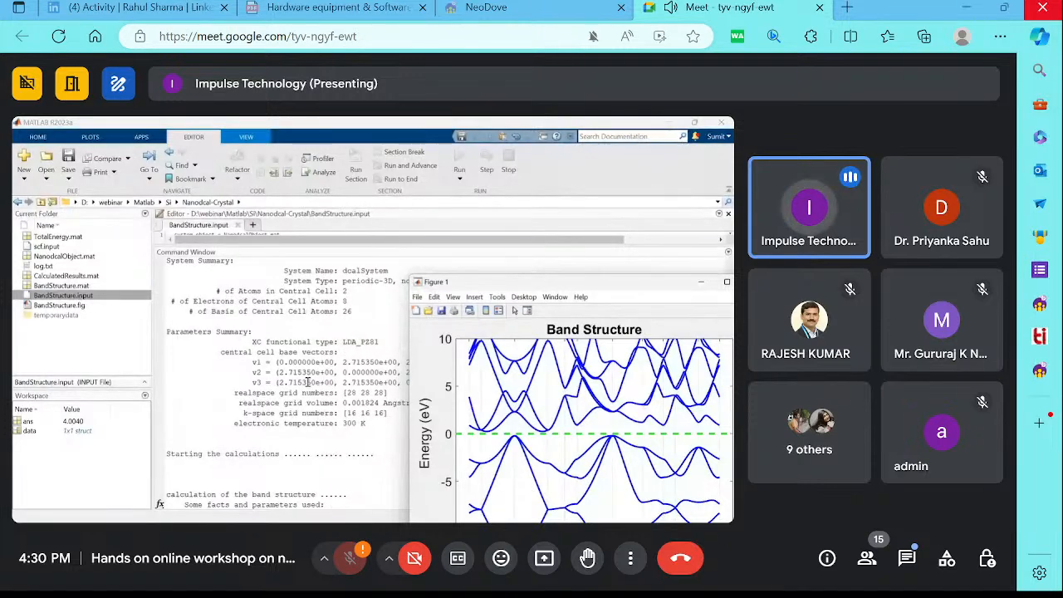
left_click_drag(252, 271, 347, 423)
scroll(347, 424, "down", 10)
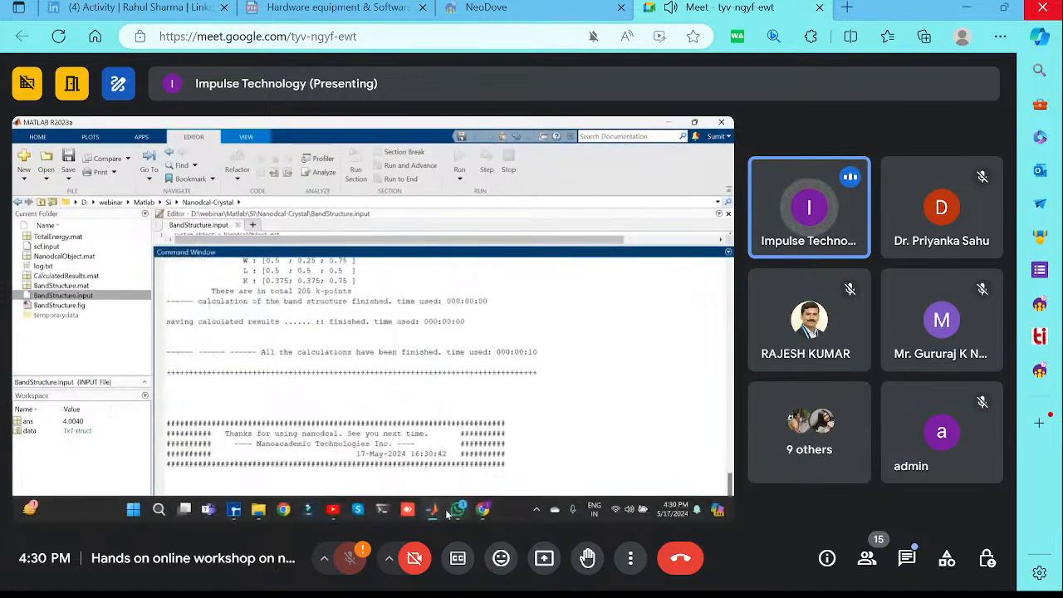
Bring the Band Structure figure back to the front, reposition and enlarge it to examine the bands, and close it
mouse_move(433, 509)
left_click(485, 443)
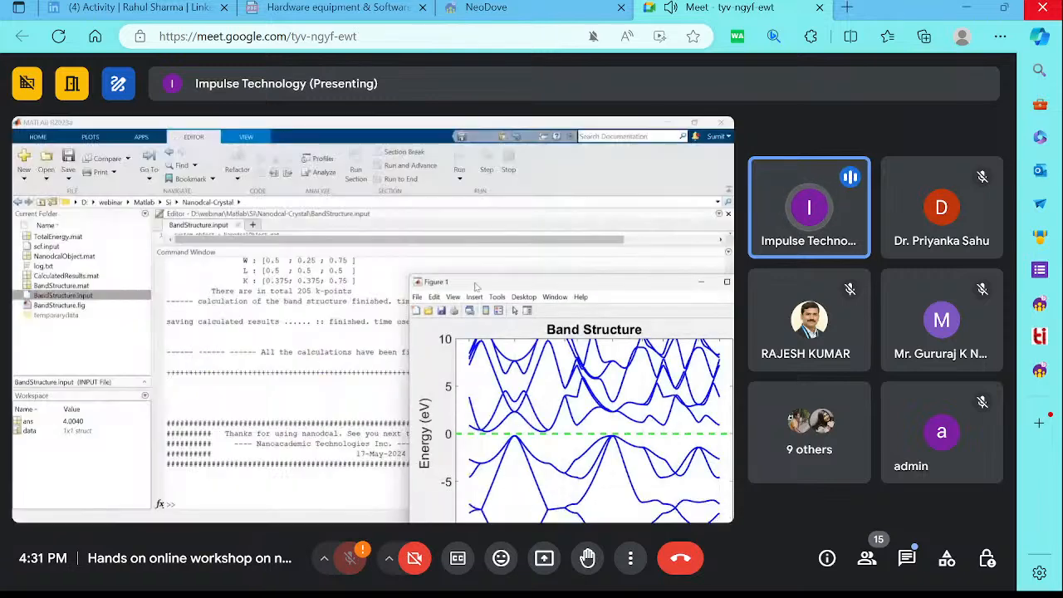
left_click_drag(474, 285, 424, 216)
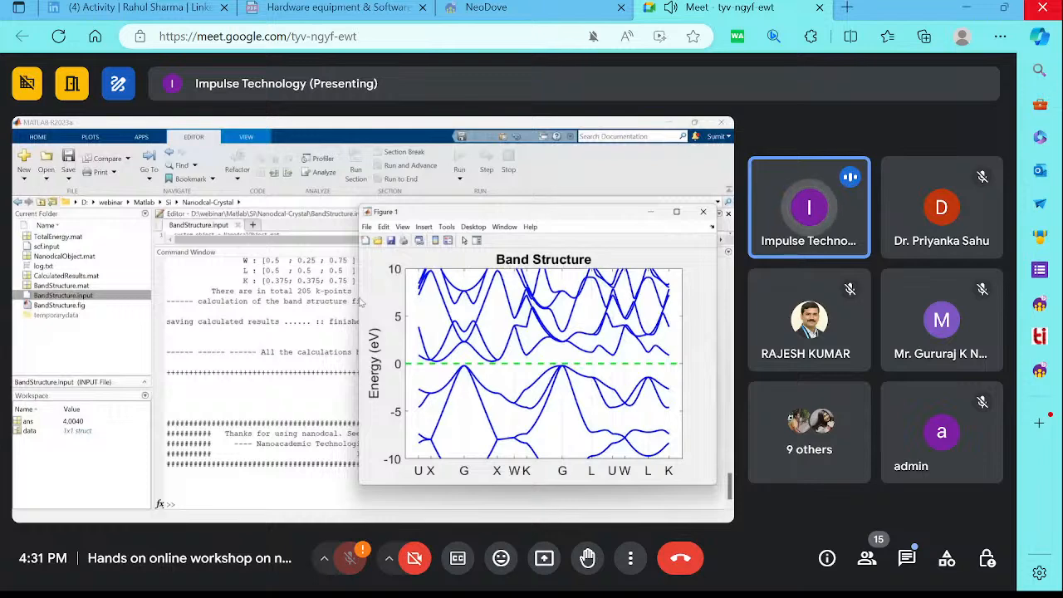
left_click_drag(358, 303, 229, 304)
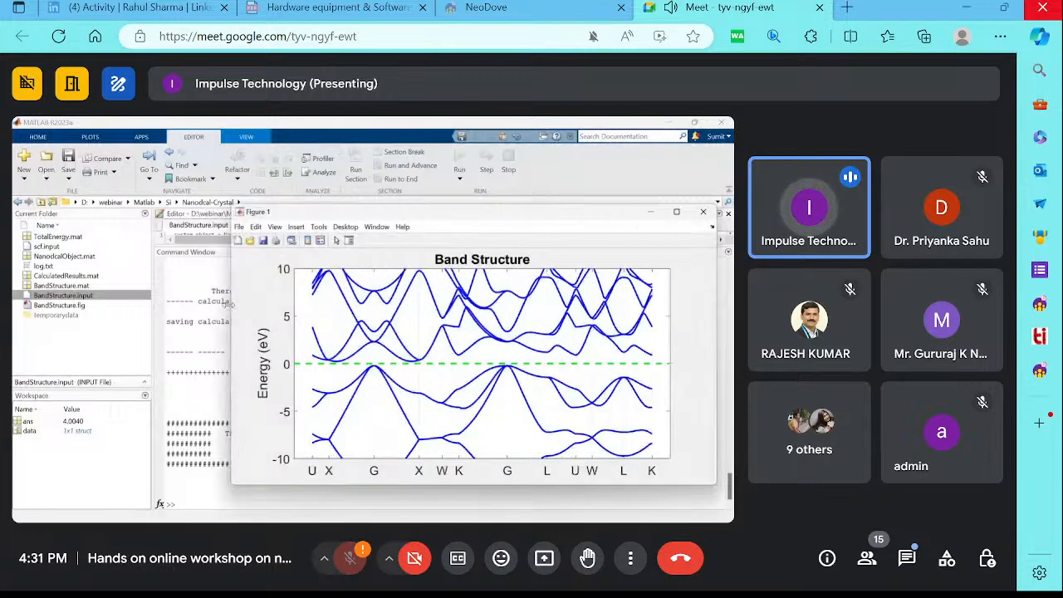
left_click_drag(285, 207, 286, 168)
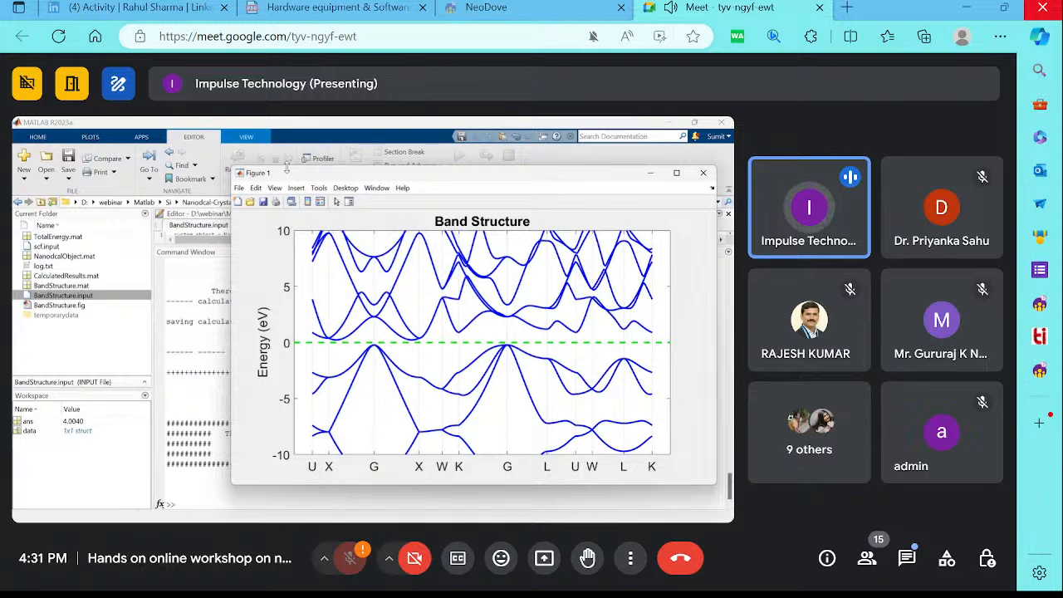
left_click(709, 176)
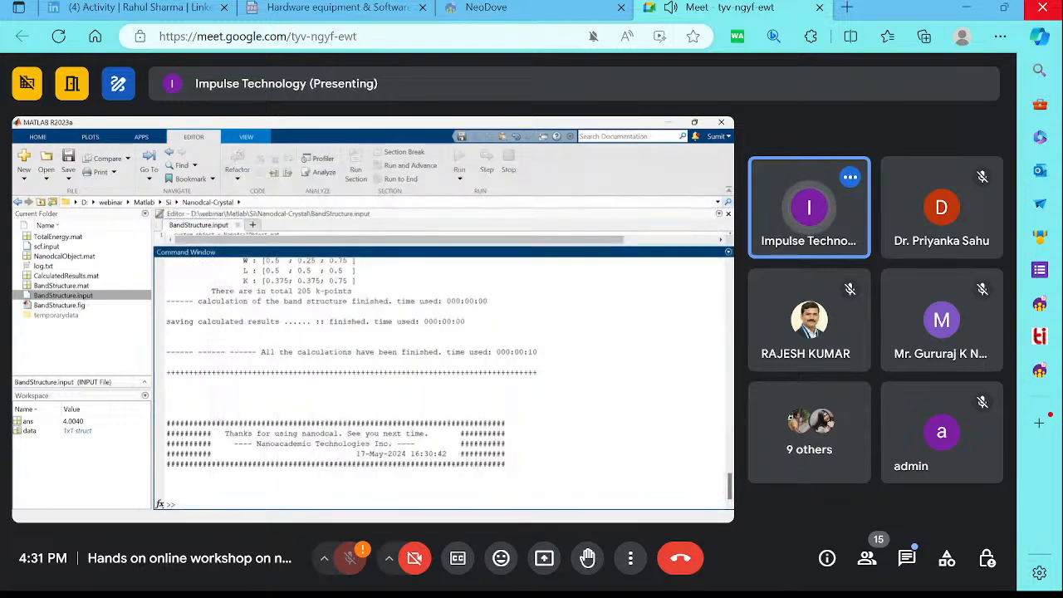
Switch to Device Studio and generate the RESCU SCF calculation files for the silicon crystal with the default settings
mouse_move(432, 509)
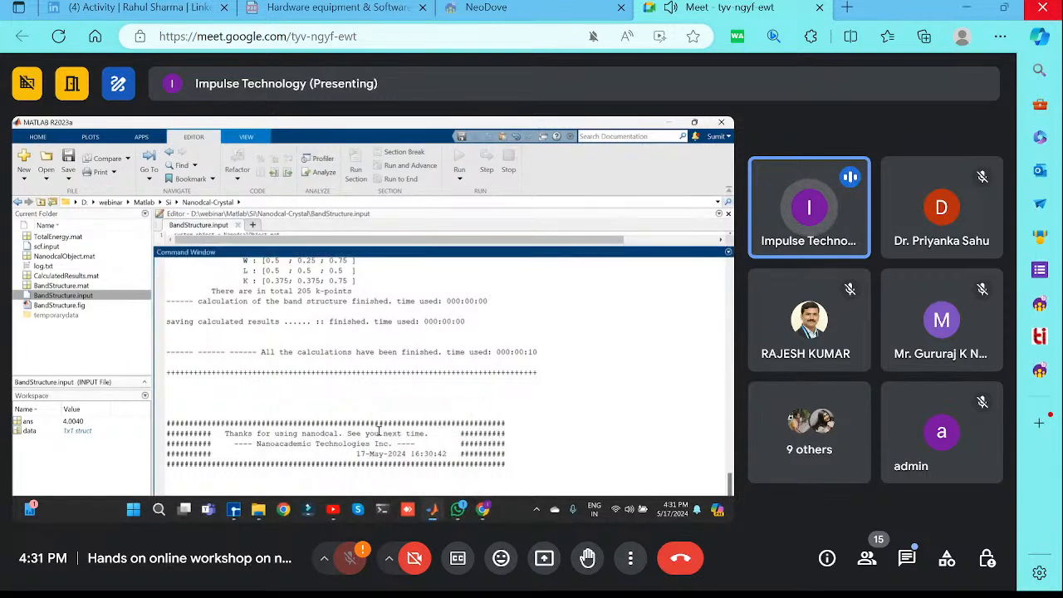
mouse_move(333, 509)
left_click(235, 510)
left_click(108, 135)
mouse_move(125, 170)
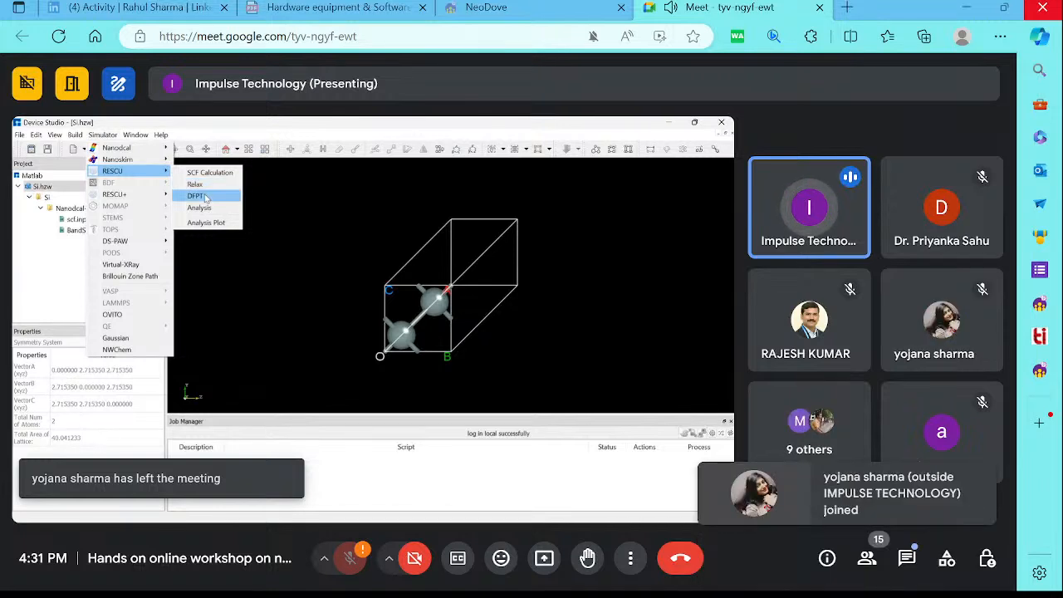
left_click(217, 172)
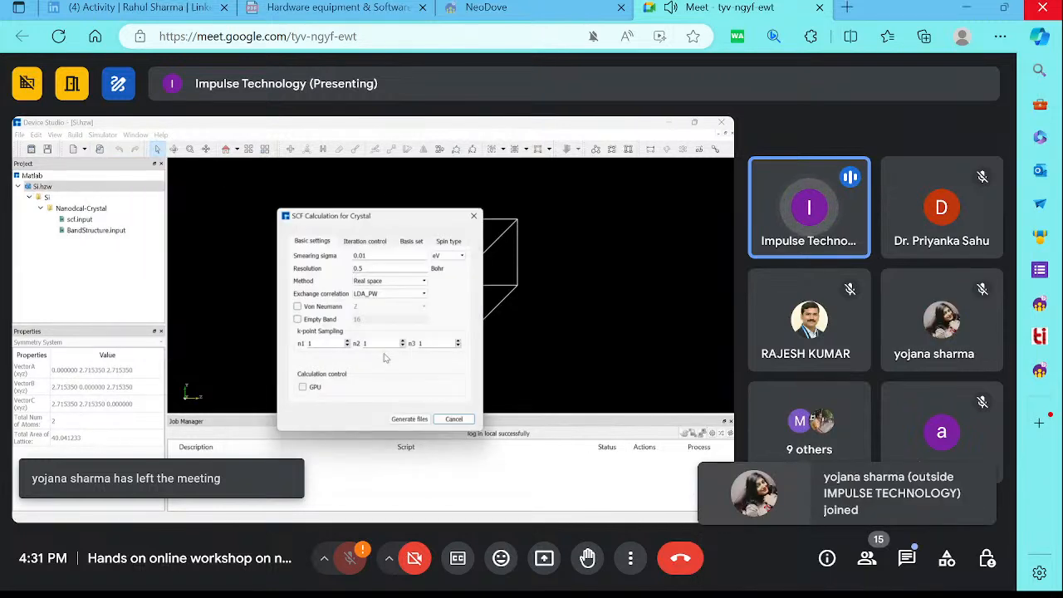
left_click(405, 420)
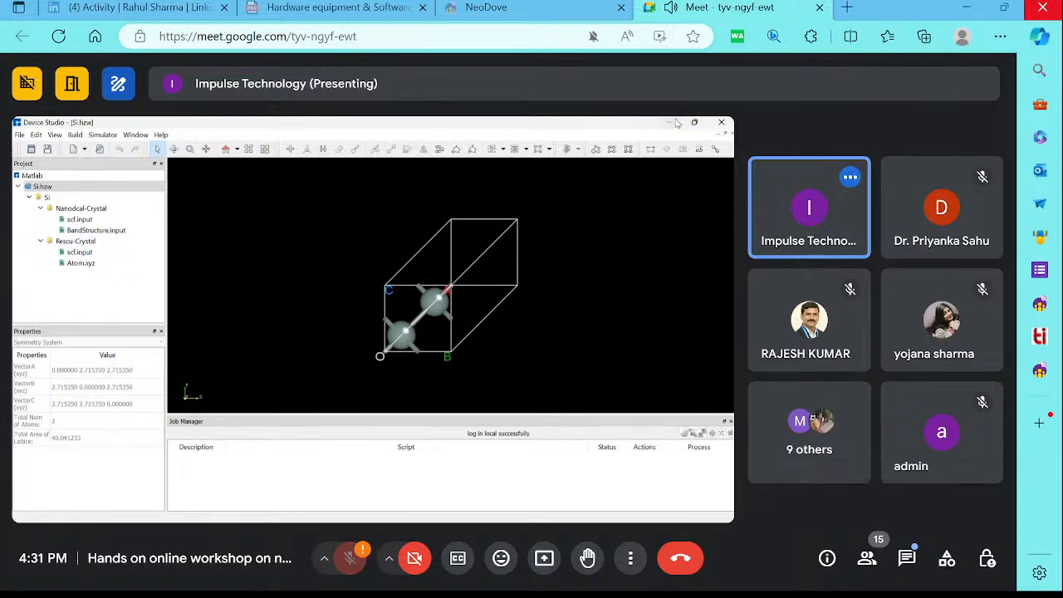
Minimize Device Studio and, in MATLAB, go up to the Matlab project folder and open Rescu-Crystal inside the Si folder
double_click(677, 123)
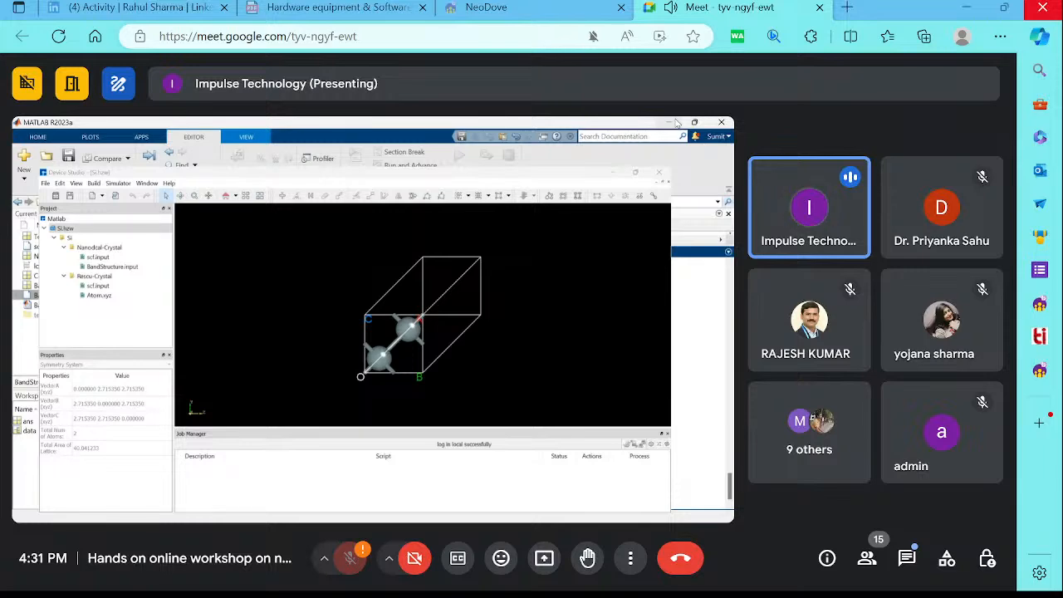
left_click(676, 123)
left_click(18, 203)
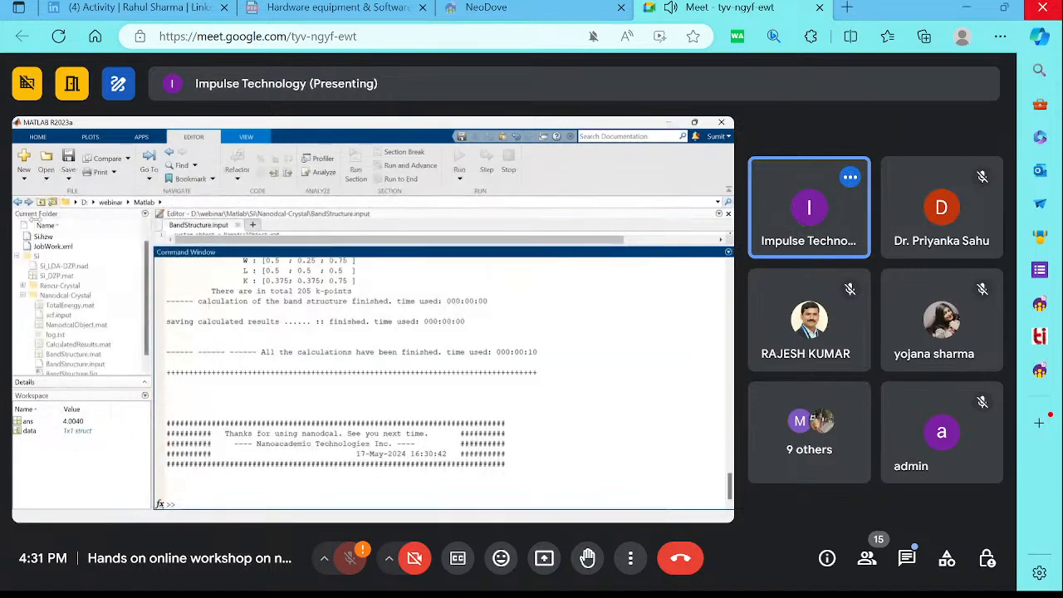
left_click(18, 202)
left_click(43, 256)
double_click(43, 256)
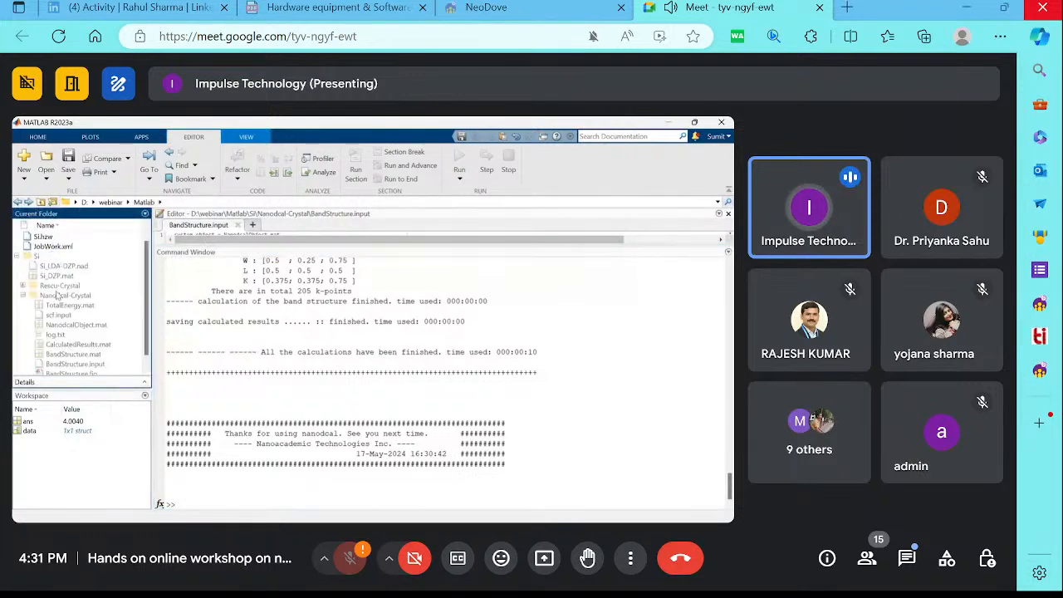
left_click(14, 257)
left_click(14, 257)
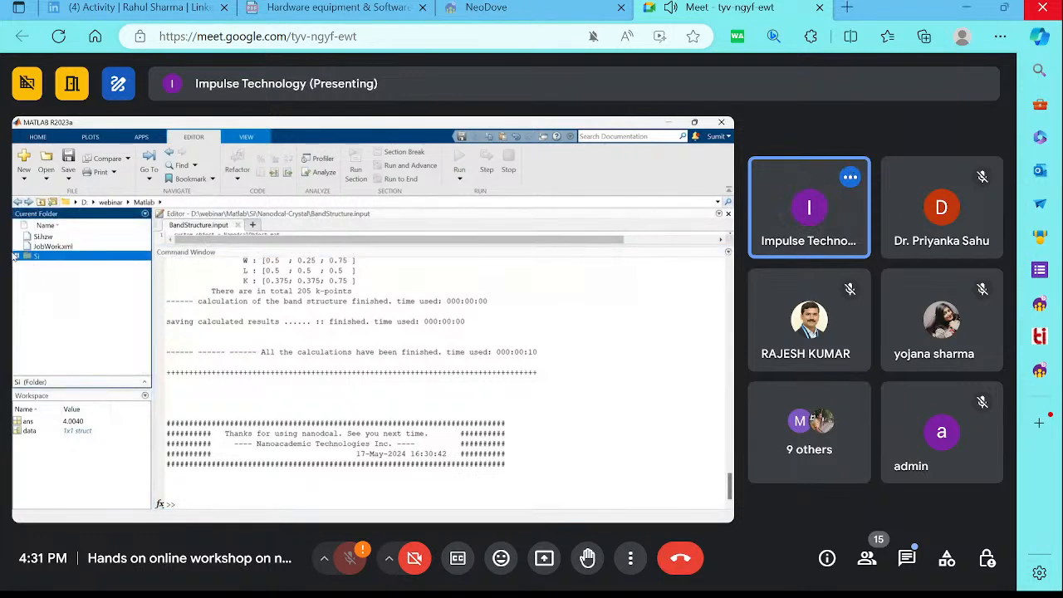
double_click(51, 286)
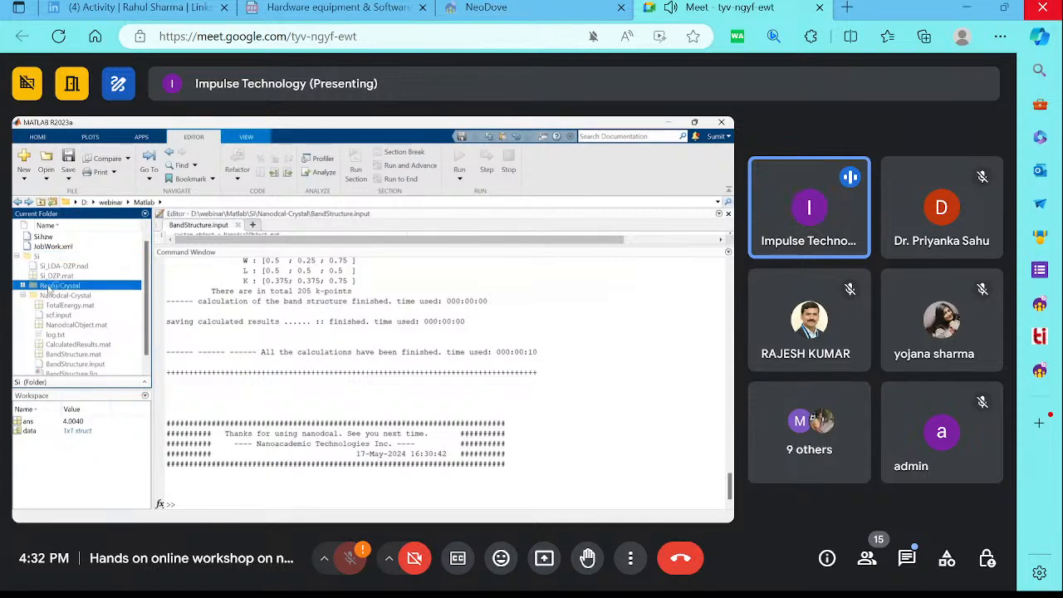
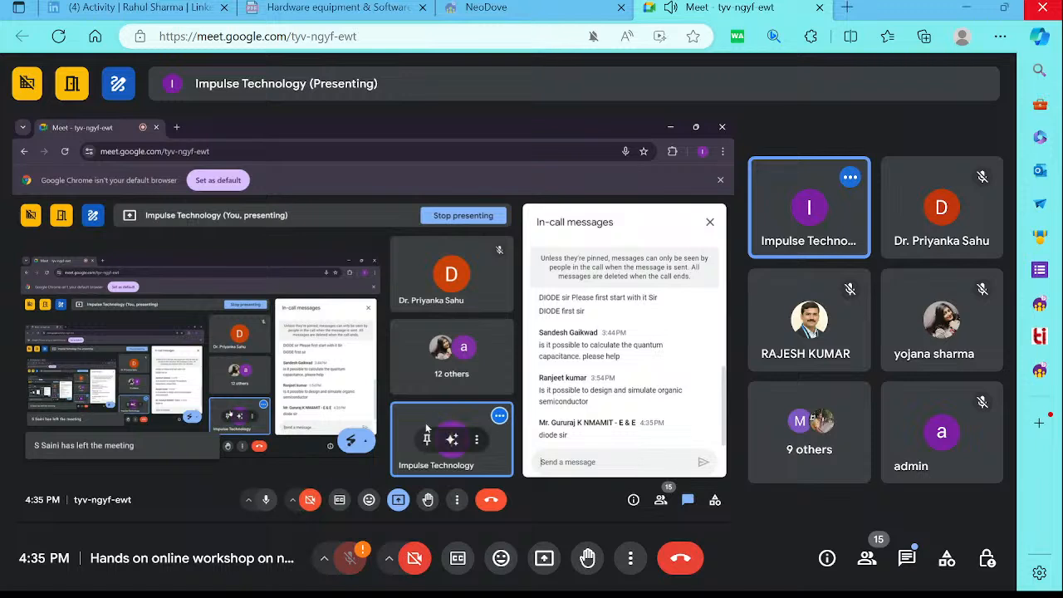
Look through the in-call chat messages of the meeting and highlight the participant's request to start with the diode
scroll(603, 343, "up", 3)
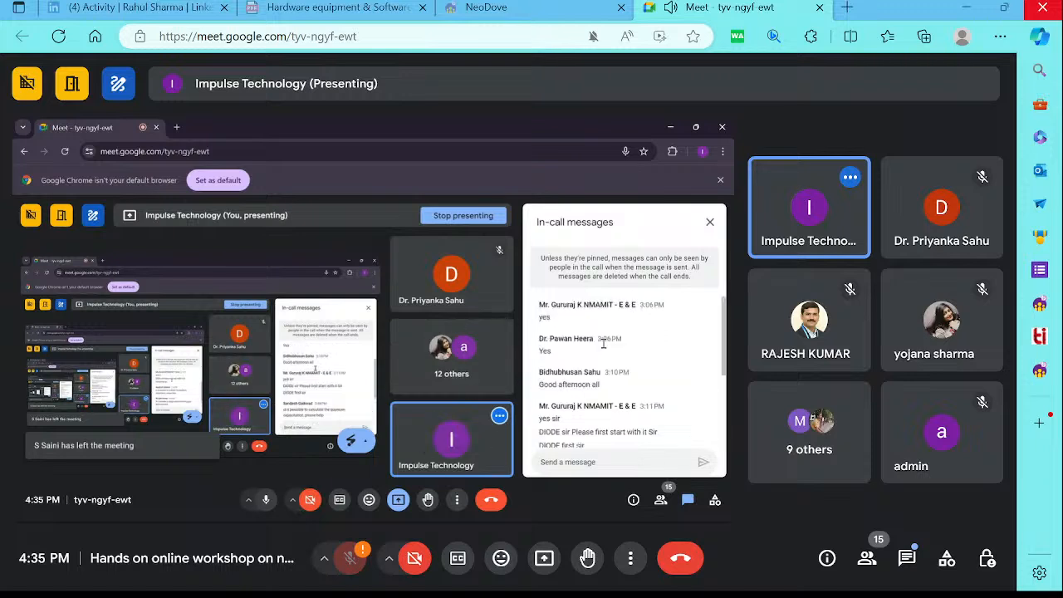
scroll(604, 344, "down", 2)
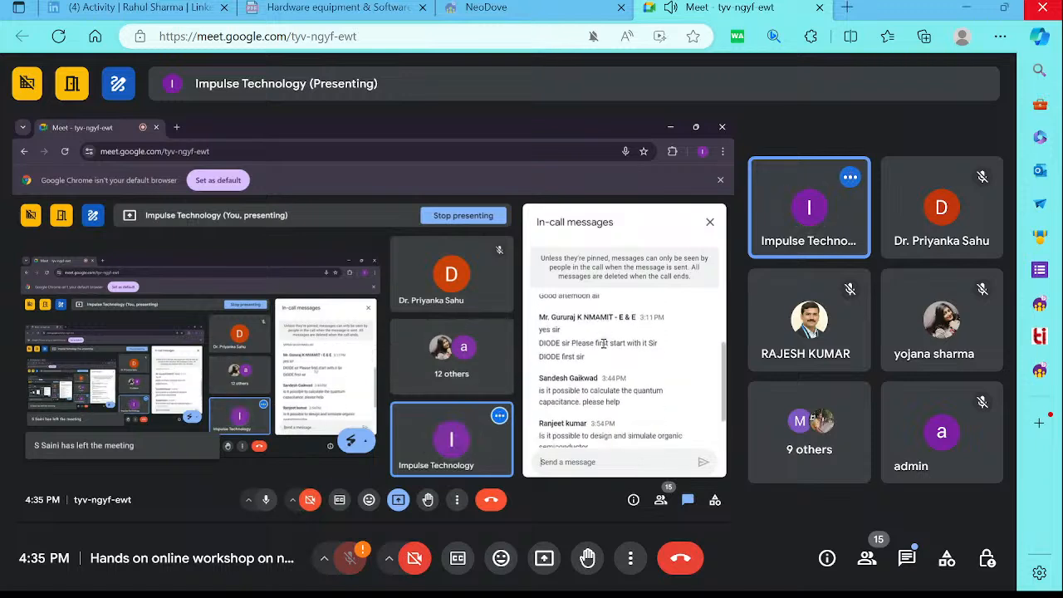
triple_click(604, 343)
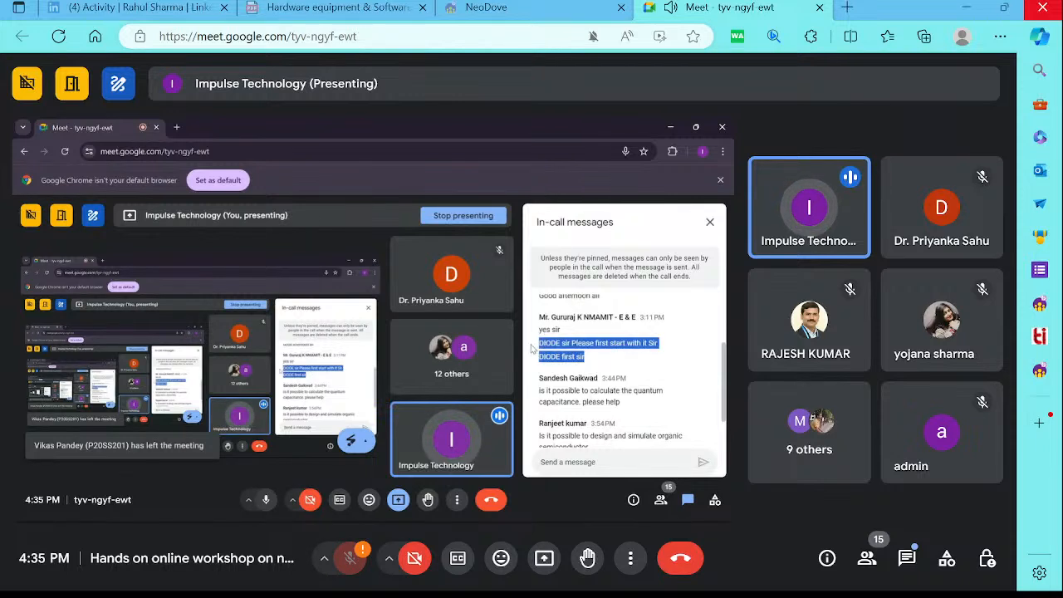
Clear the highlighted chat text and look through the list of people in the meeting
left_click_drag(585, 357, 541, 340)
left_click(541, 341)
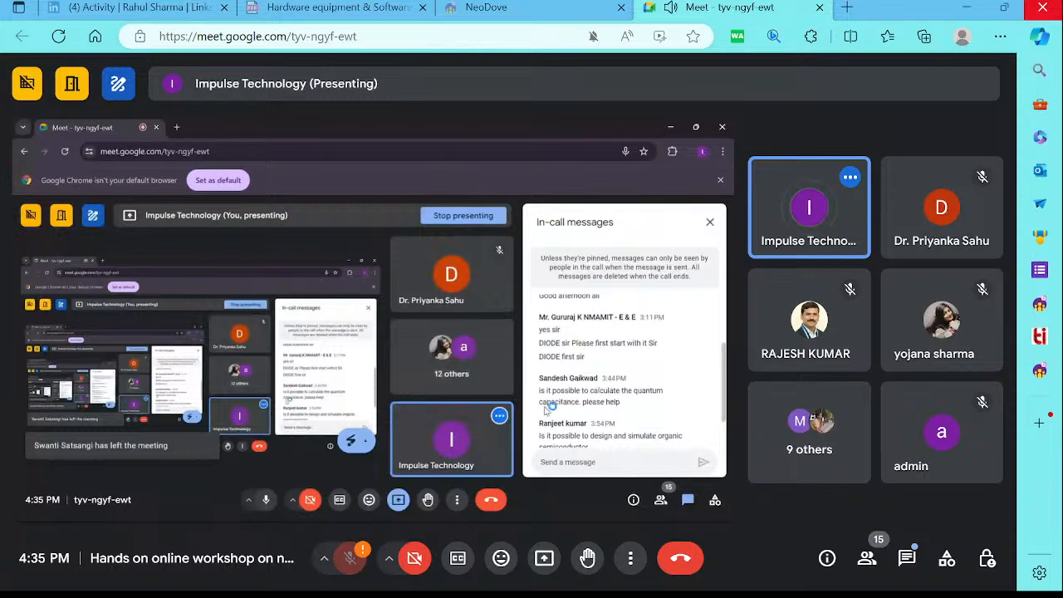
left_click(488, 373)
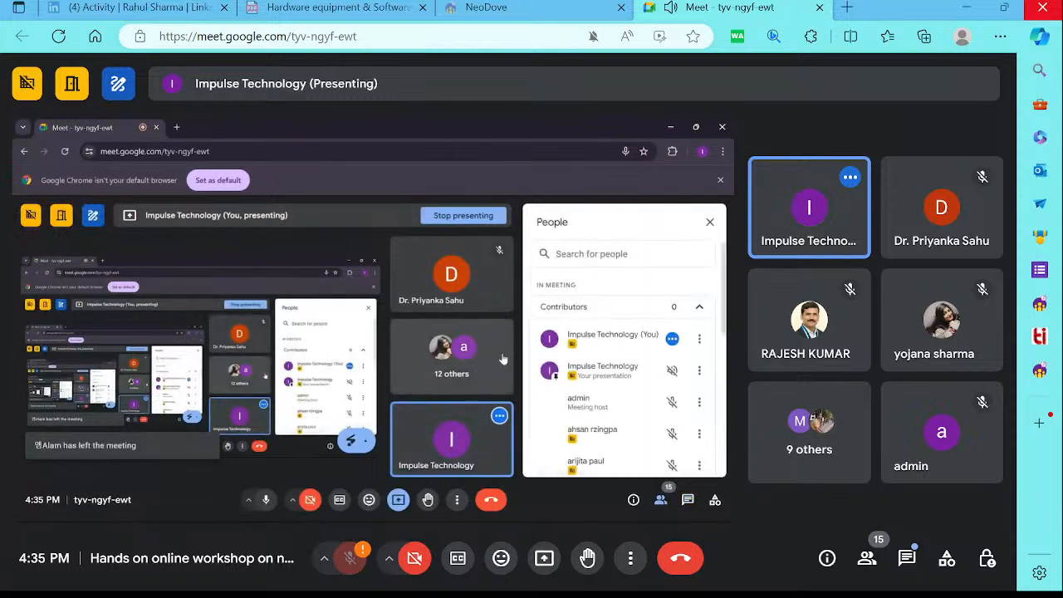
scroll(563, 399, "down", 5)
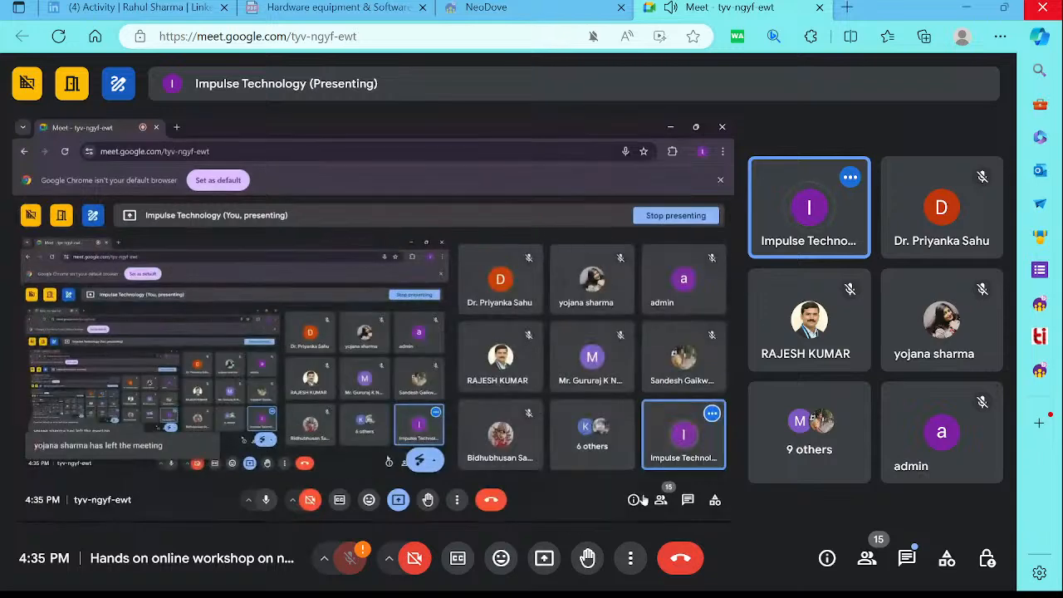
Reopen the in-call messages and read back through the participants' questions and requests
left_click(687, 499)
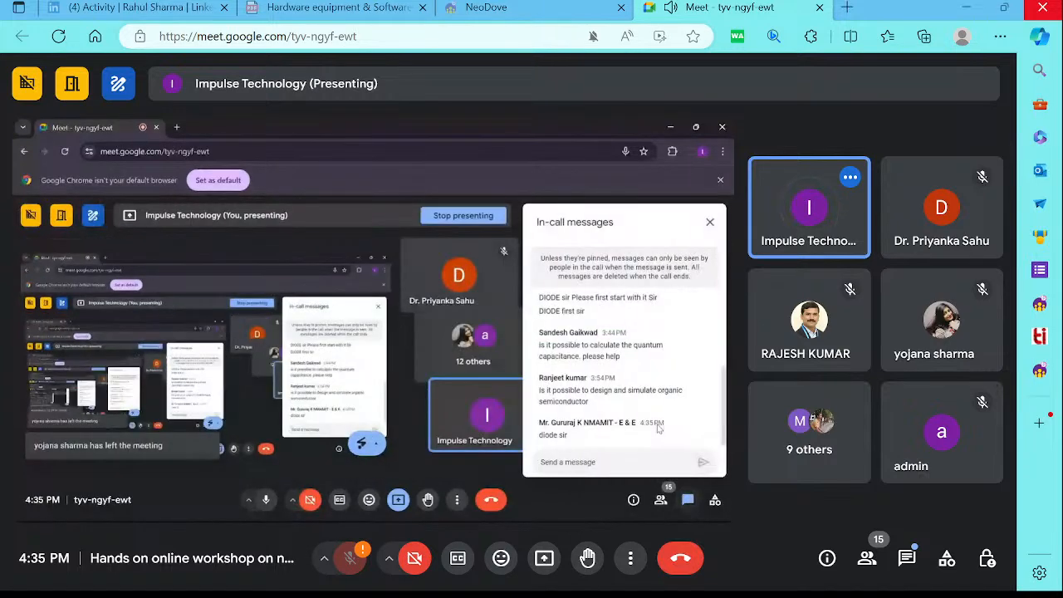
scroll(602, 410, "up", 1)
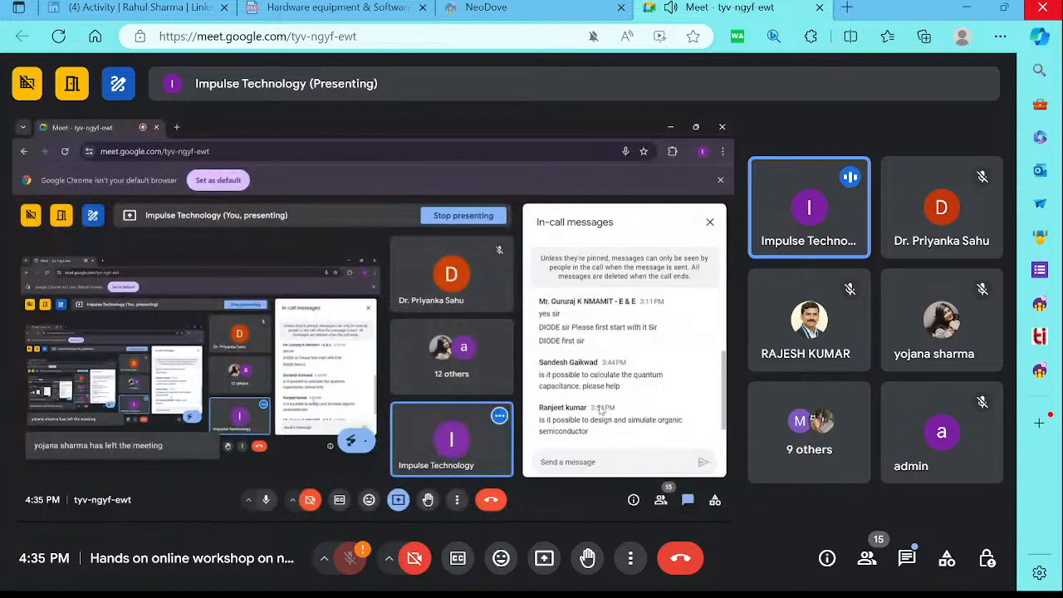
scroll(601, 409, "up", 2)
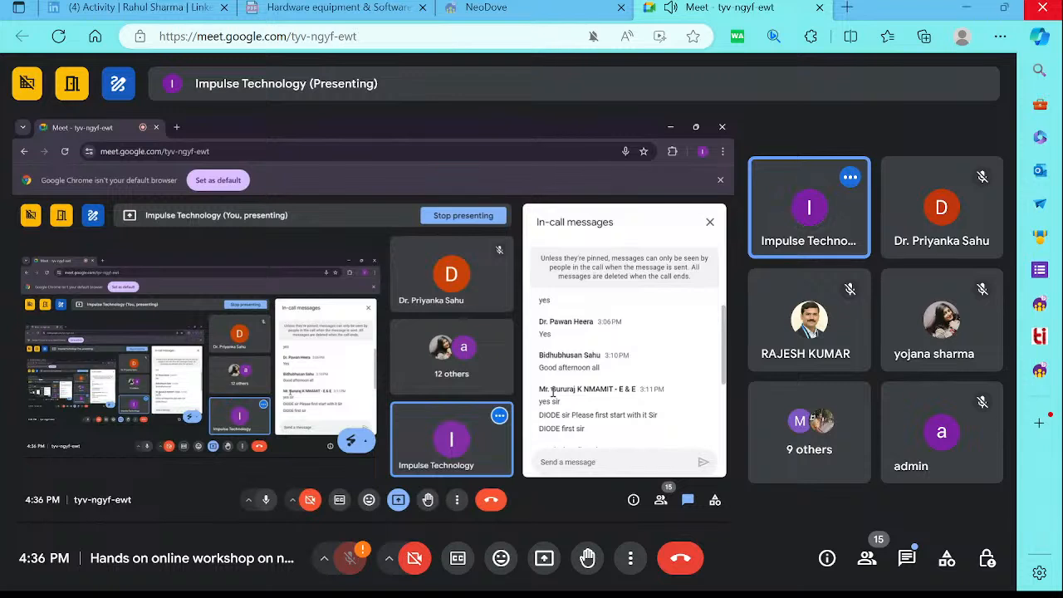
scroll(553, 392, "down", 3)
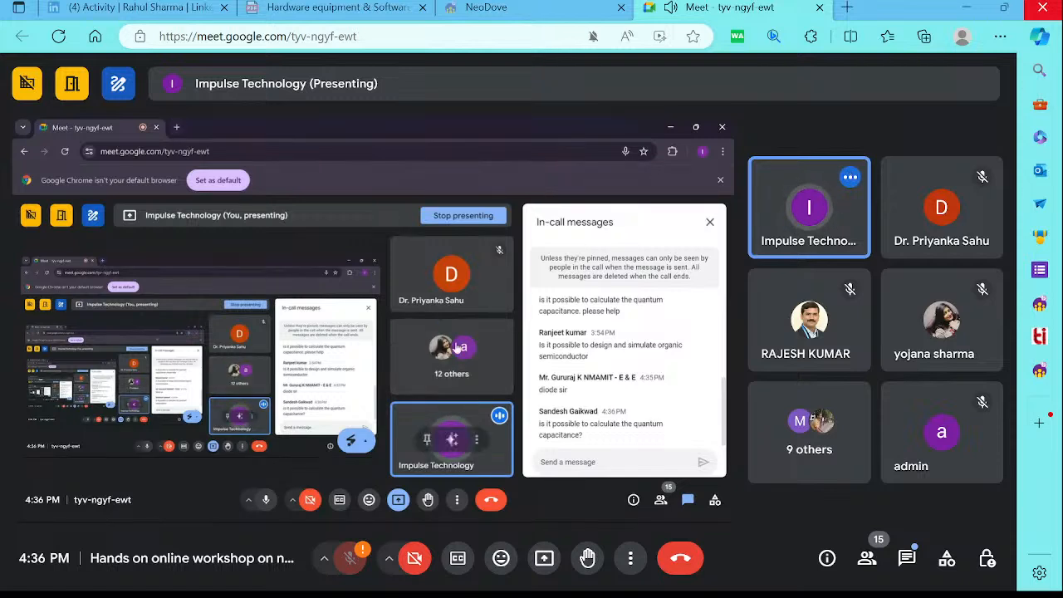
Copy "quantum capacitance" from the newest chat question and open Google Scholar in a new browser tab
left_click_drag(635, 425, 583, 435)
key("ctrl+c")
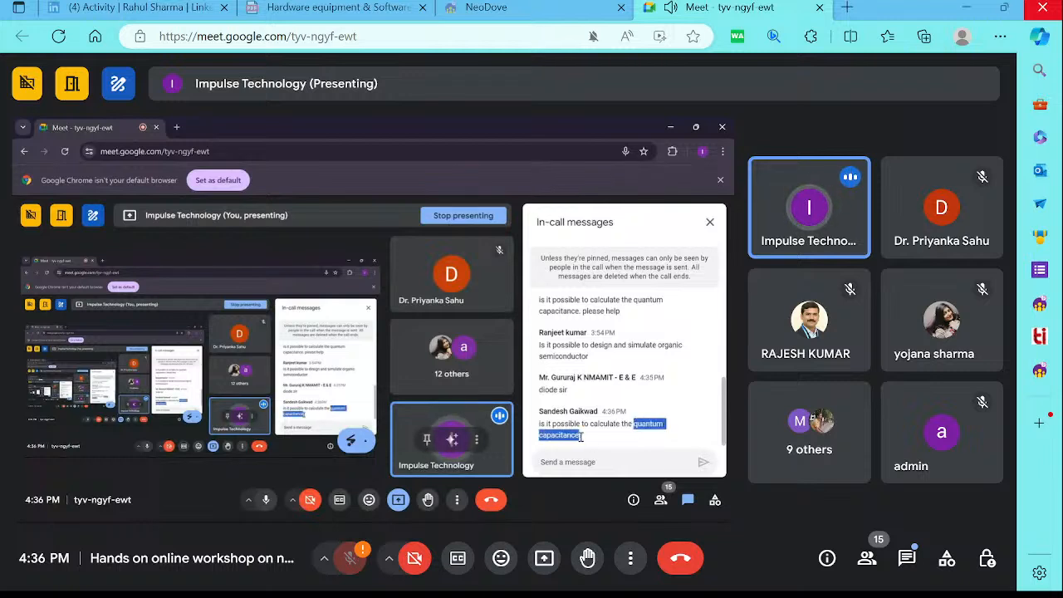
left_click(176, 127)
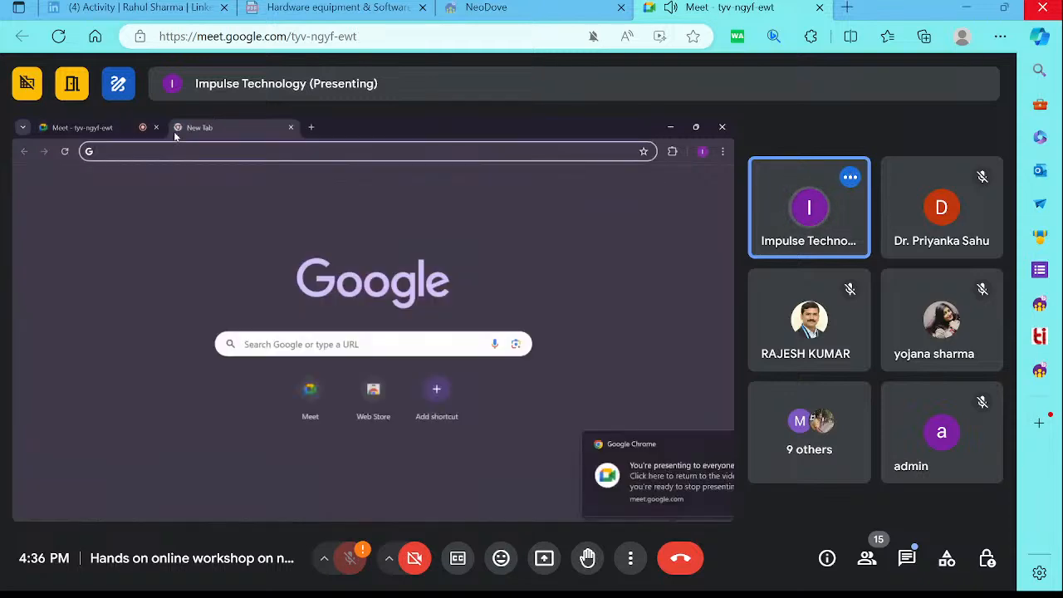
type("g")
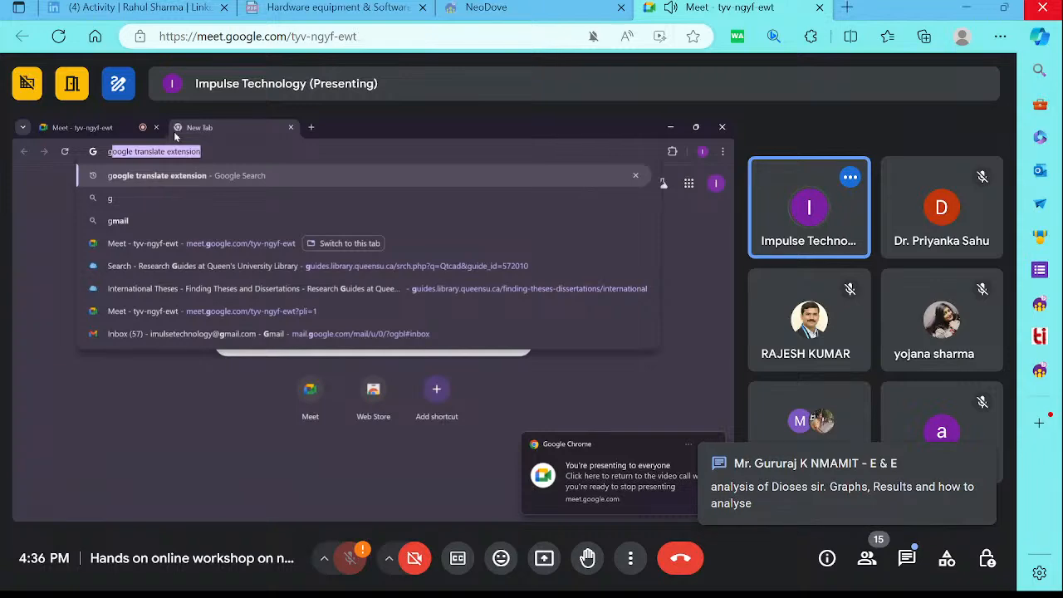
type("oogle sc")
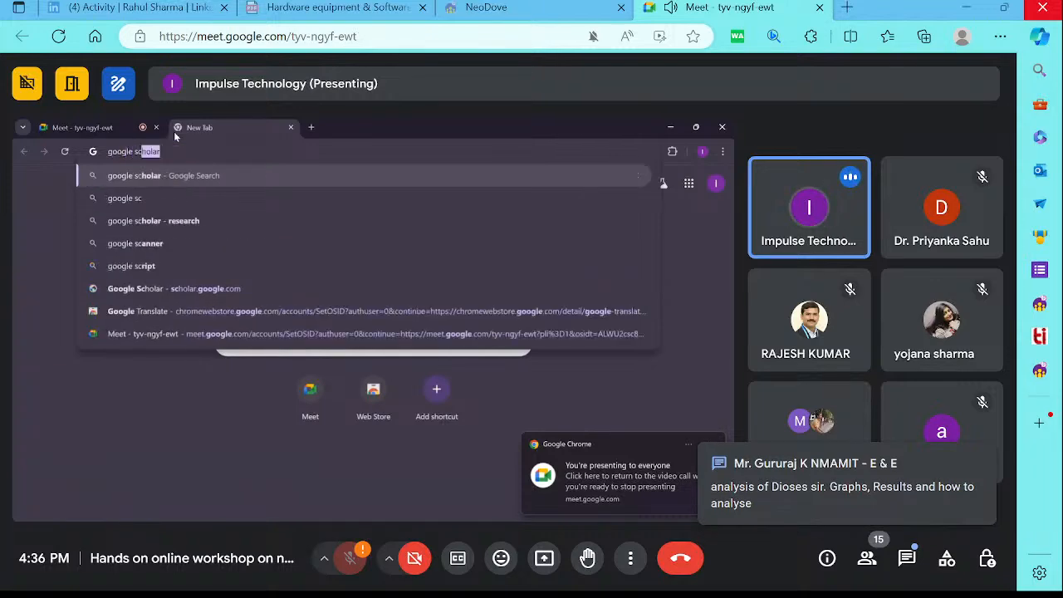
key("Return")
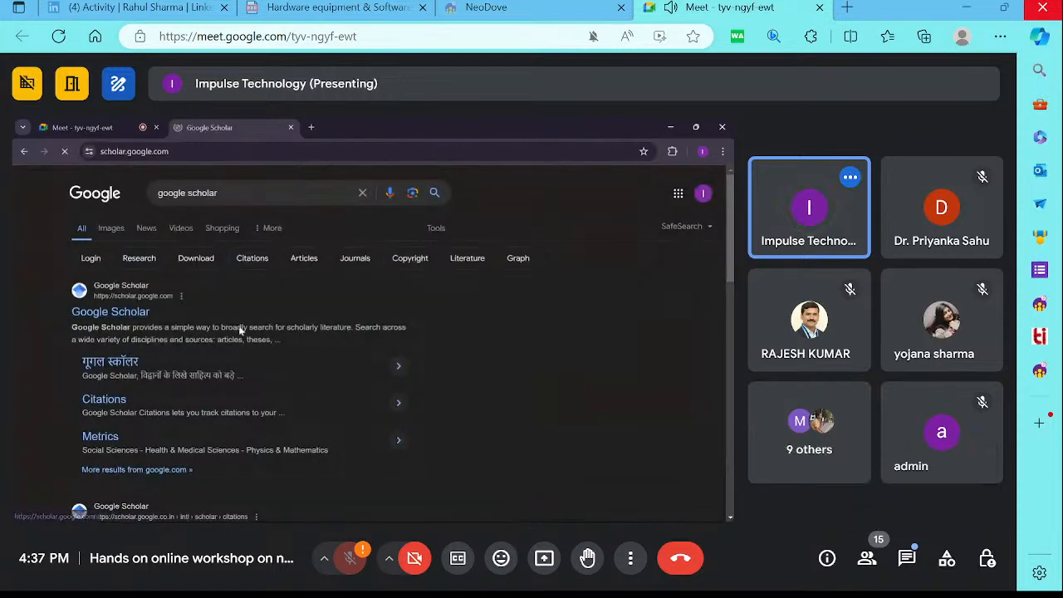
Search Google Scholar for "nanodcal + quantum capacitance" and open the first article, on negative differential resistance in graphene-nanoribbon–carbon-nanotube crossbars, to read it
key("ctrl+v")
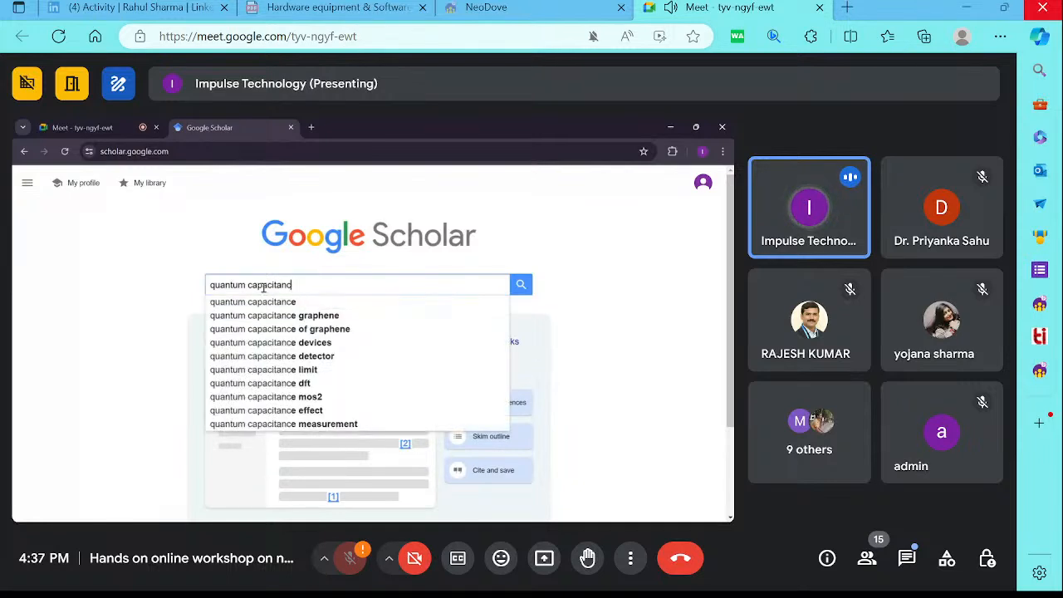
key("ctrl+a")
key("BackSpace")
type("nano")
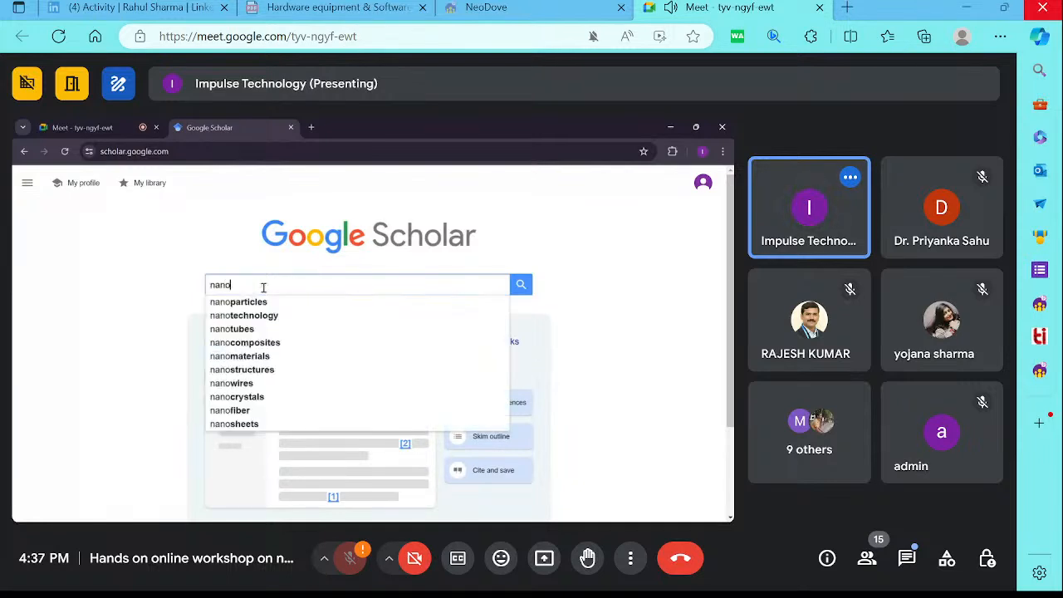
type("dcal +")
key("ctrl+v")
key("Return")
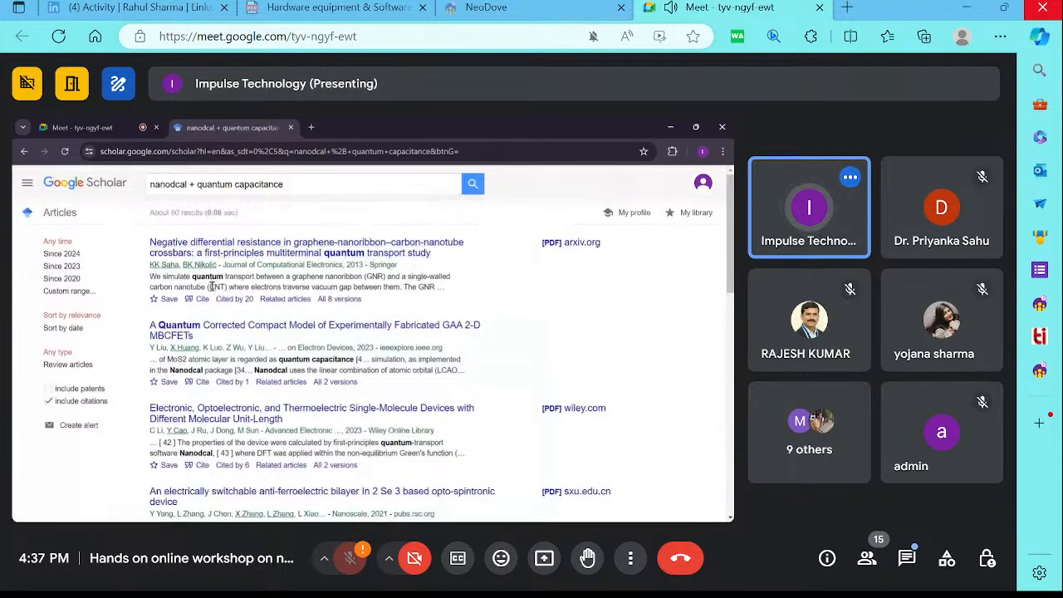
left_click(264, 247)
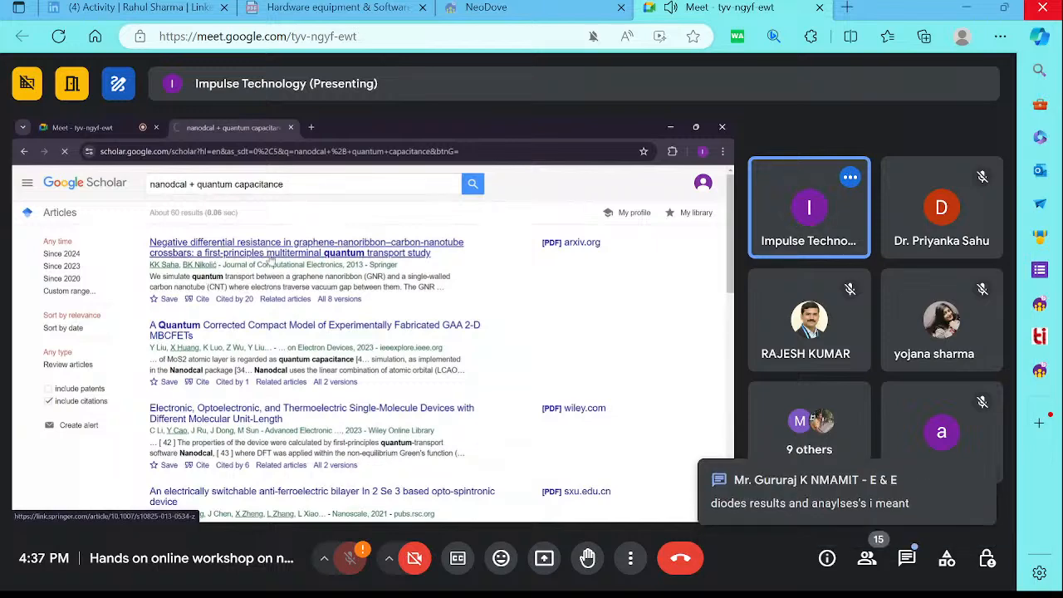
scroll(287, 353, "down", 5)
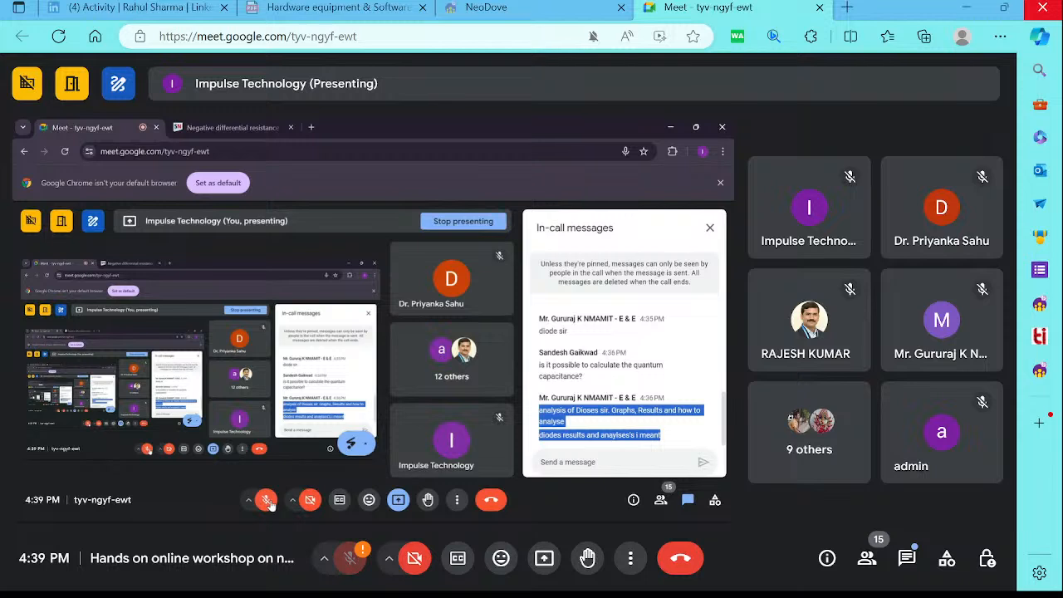
Unmute the meeting microphone, then mute it and unmute it once more
left_click(267, 500)
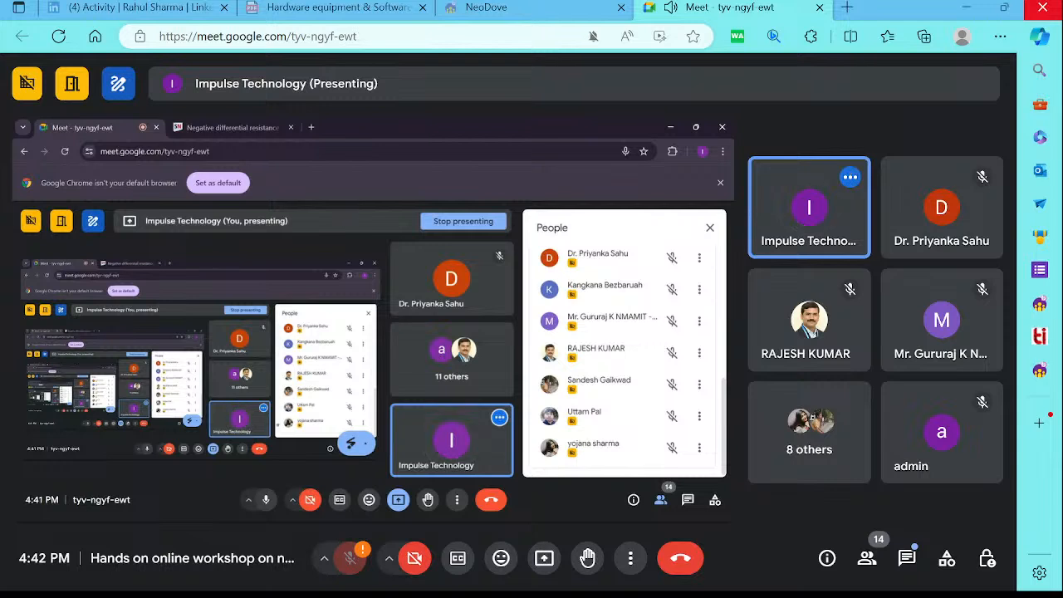
left_click(266, 501)
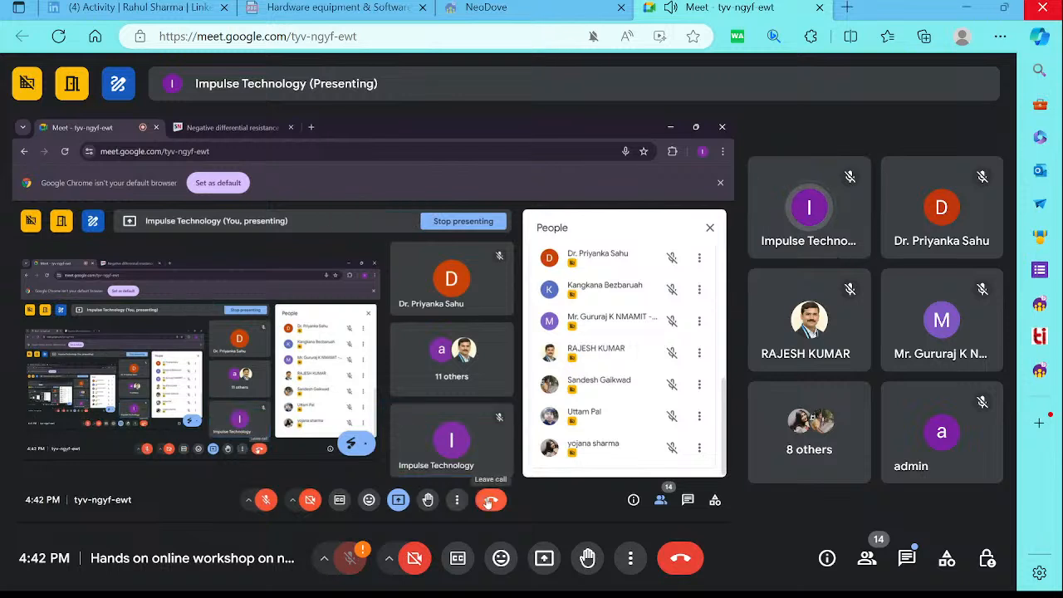
left_click(266, 502)
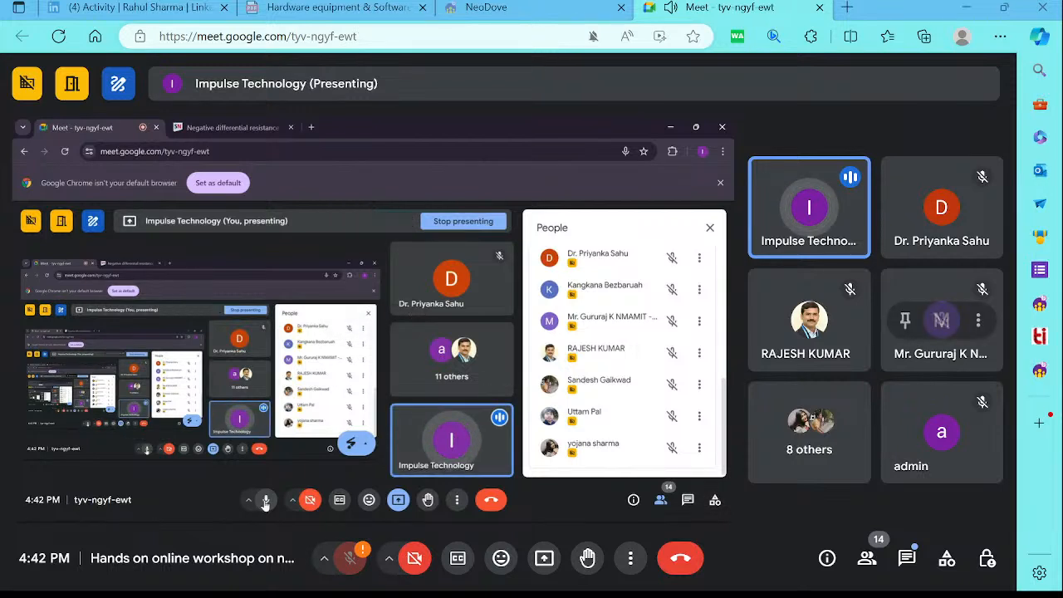